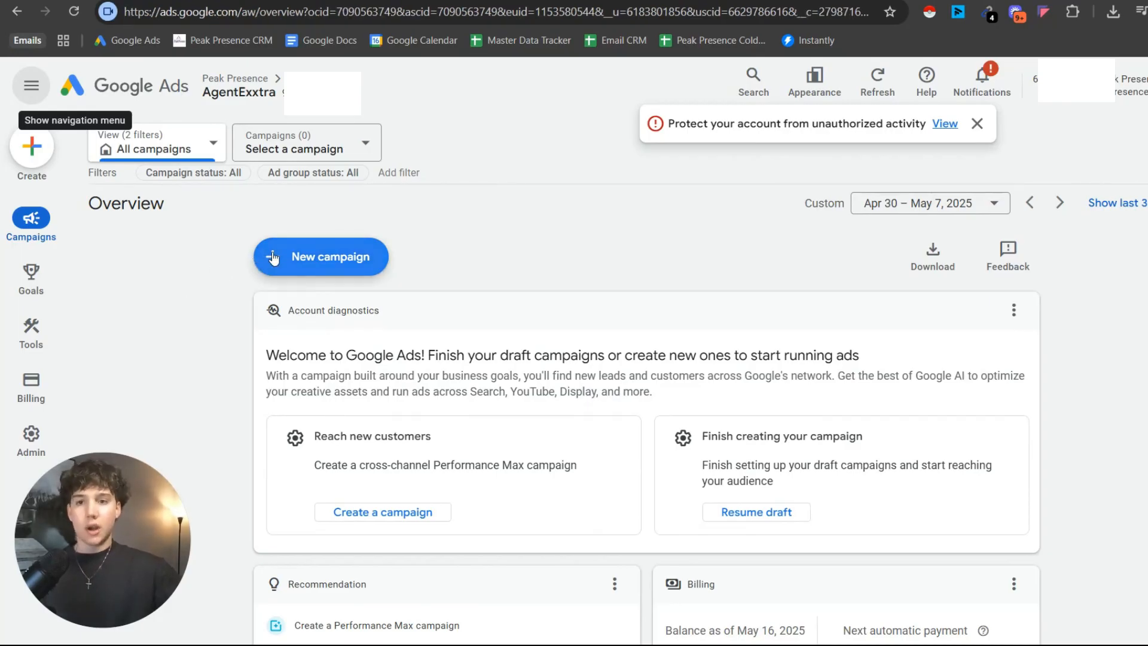
Start a new campaign and choose Leads as its objective.
click(323, 258)
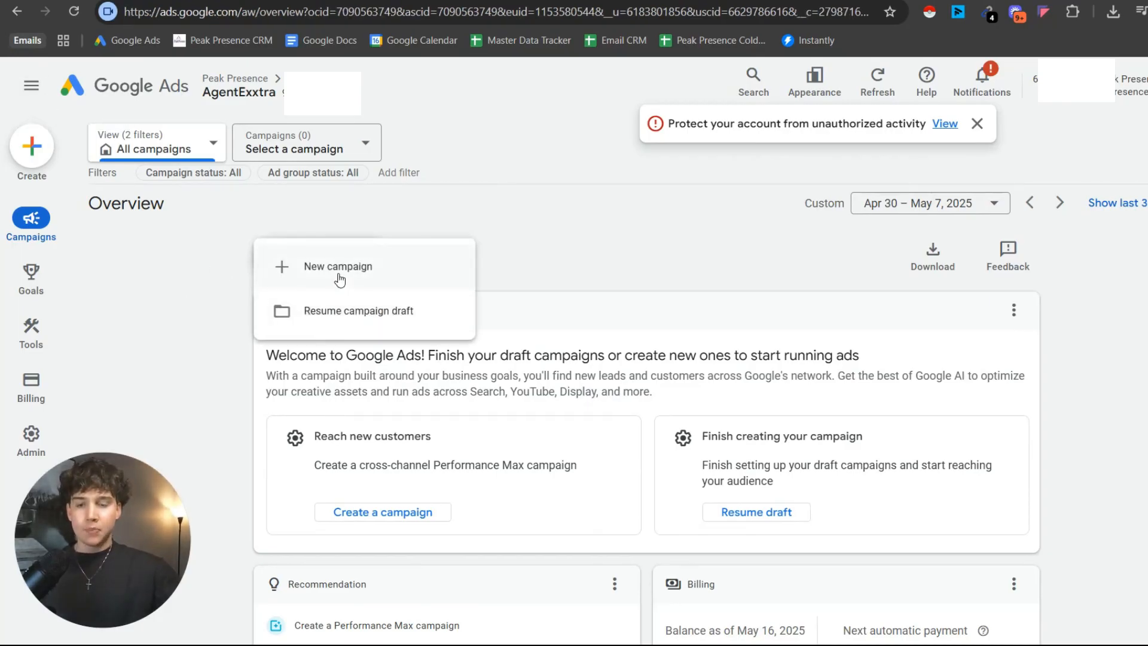
click(339, 280)
scroll(500, 282, down, 1)
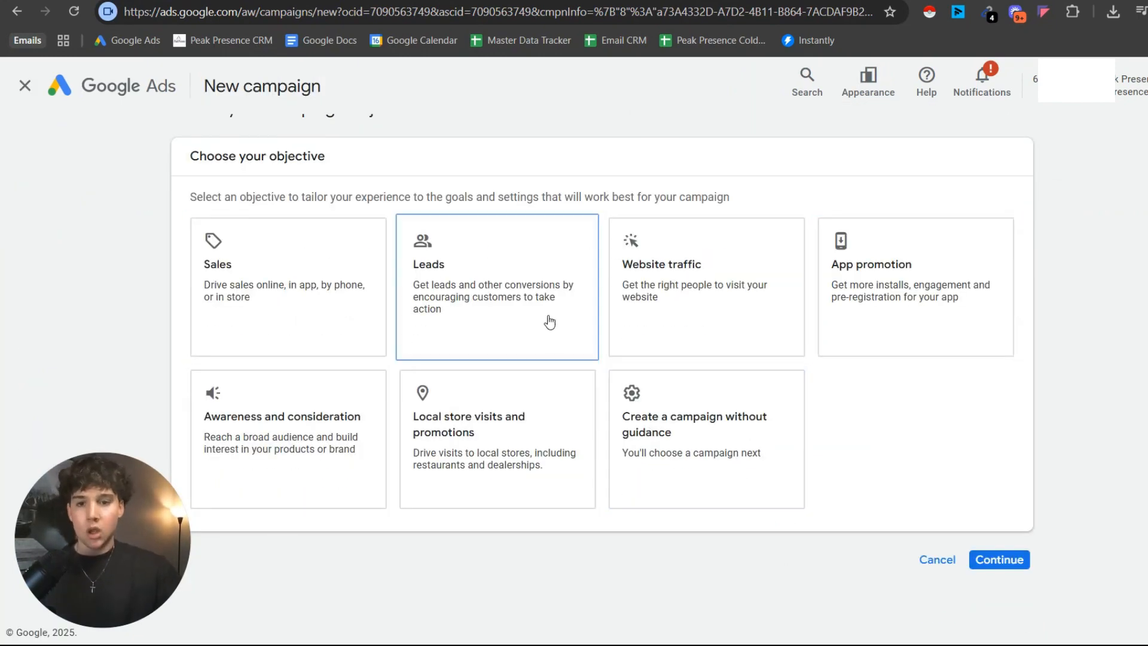
click(537, 298)
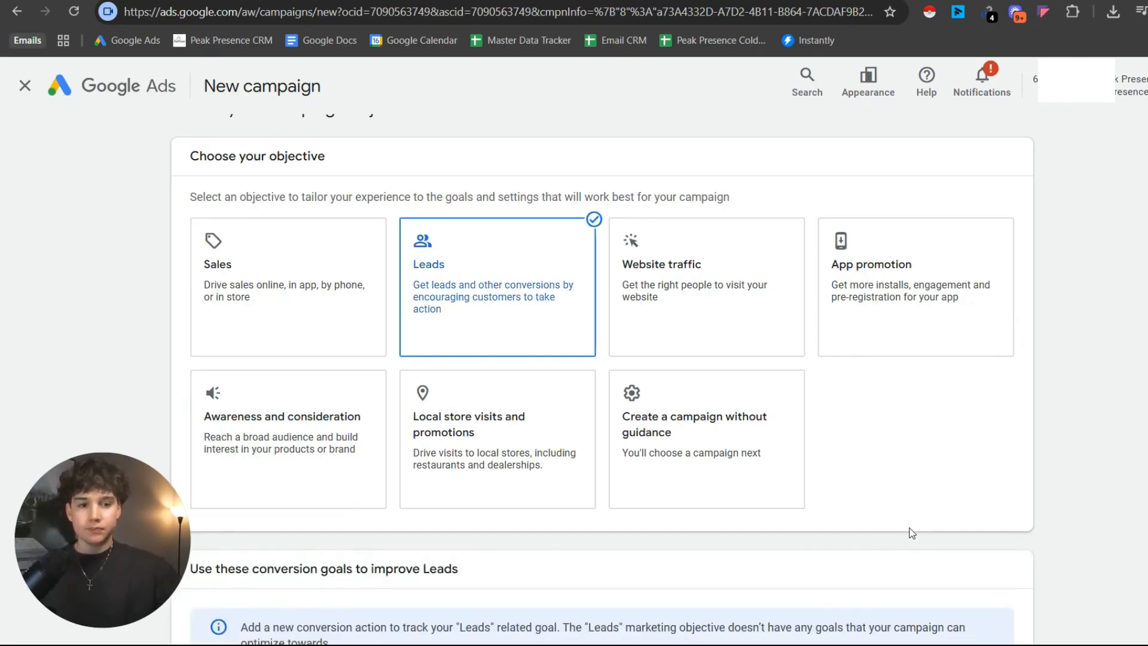
Add the Book appointments and Submit lead forms conversion goals and continue to the campaign type selection.
scroll(622, 388, down, 3)
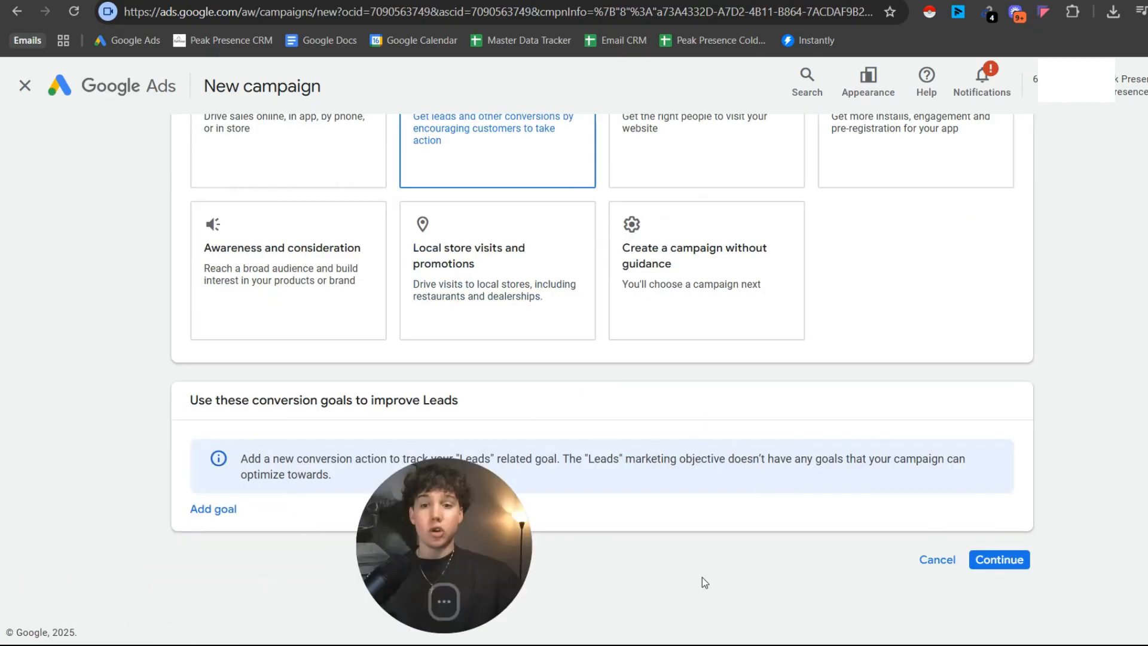
click(213, 509)
click(289, 517)
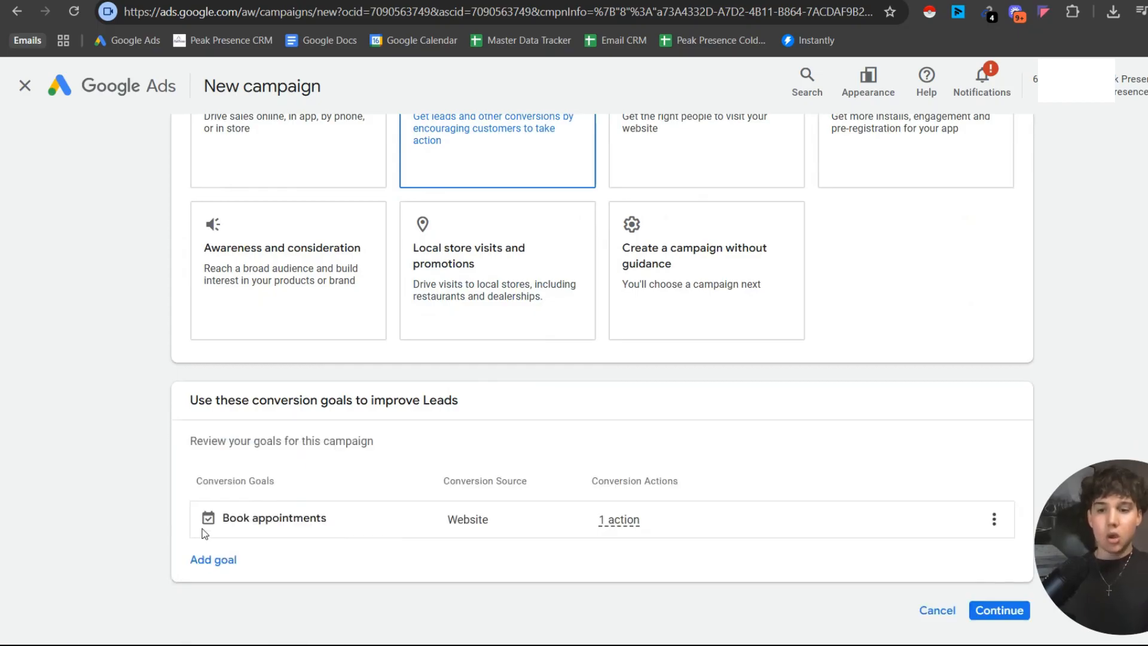
click(220, 558)
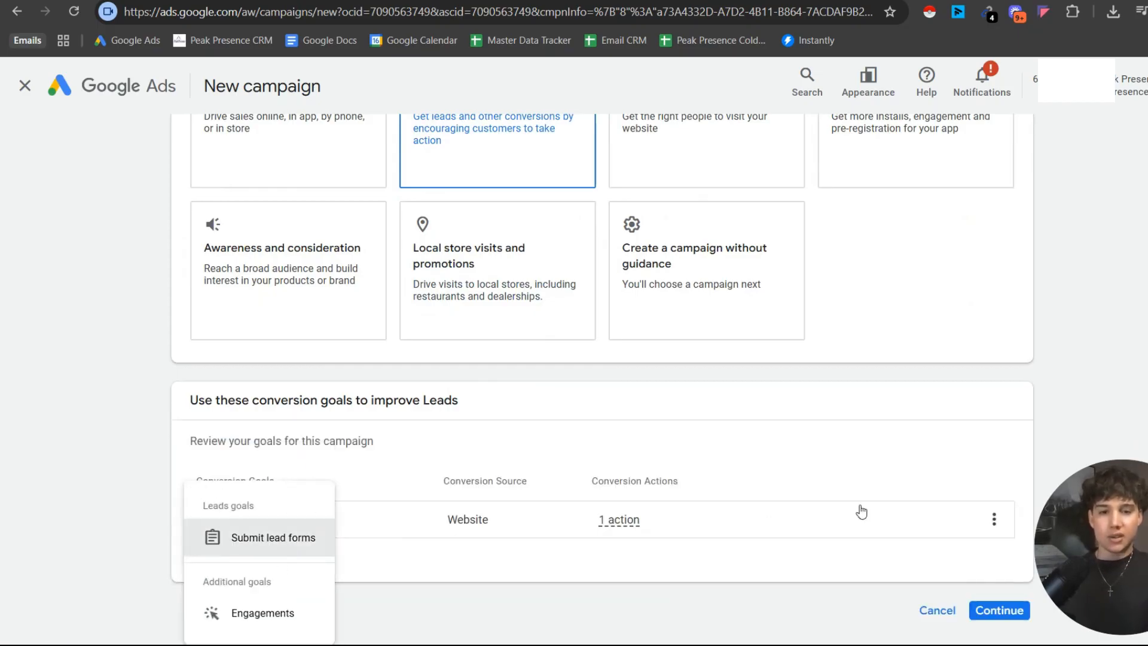
click(278, 540)
scroll(649, 303, down, 2)
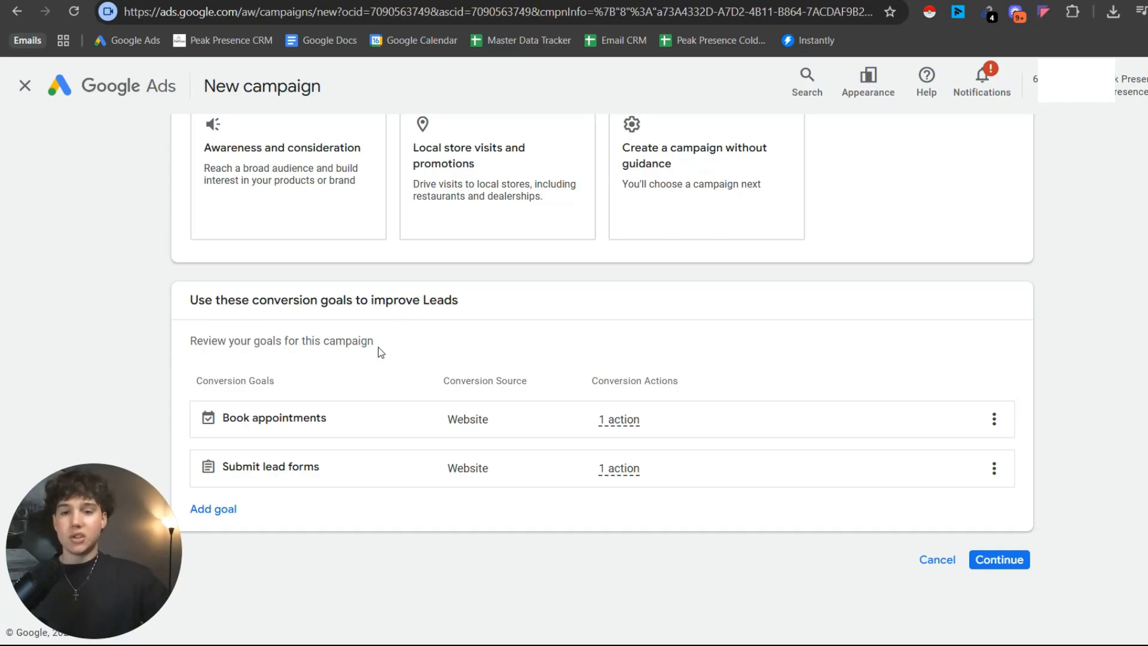
scroll(595, 225, up, 1)
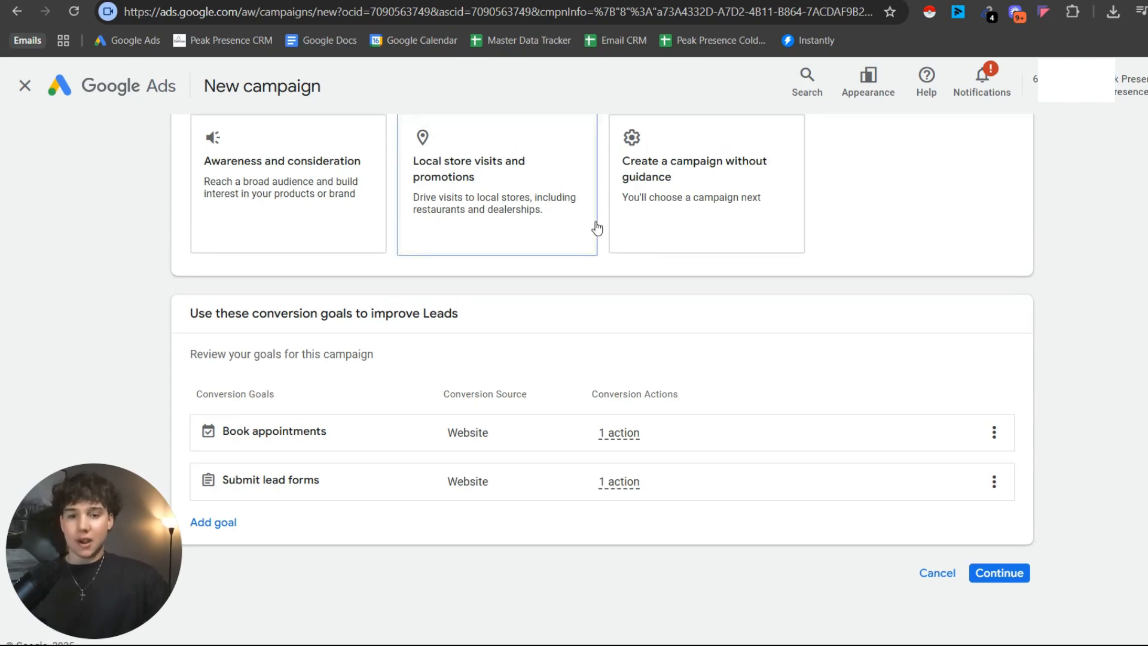
scroll(1008, 313, down, 1)
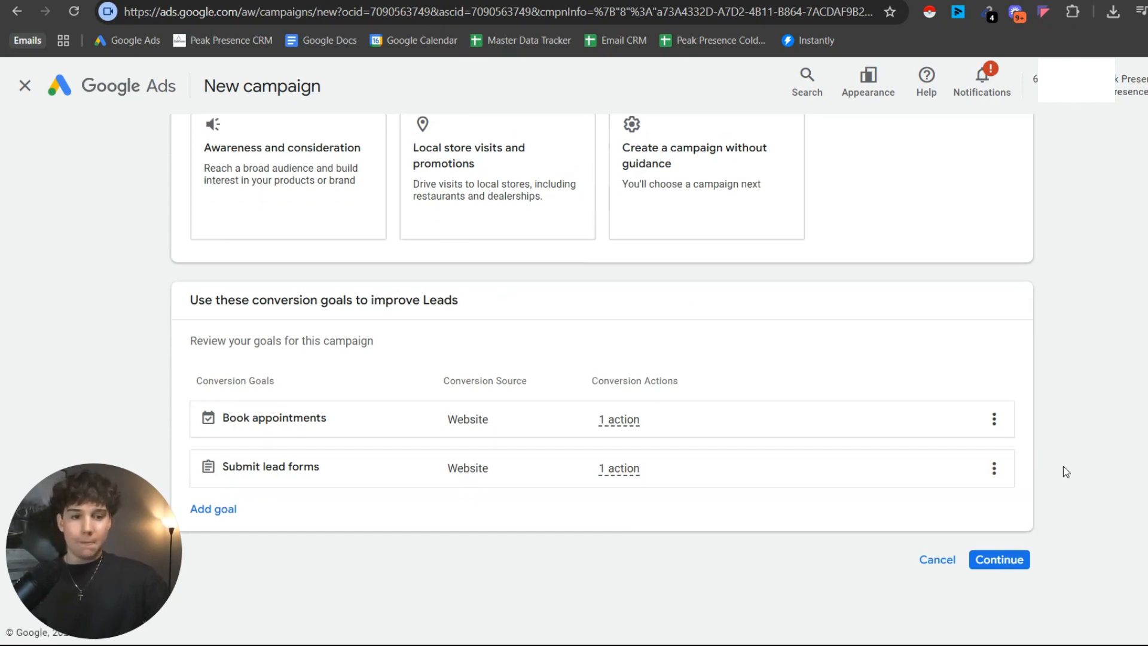
click(1015, 560)
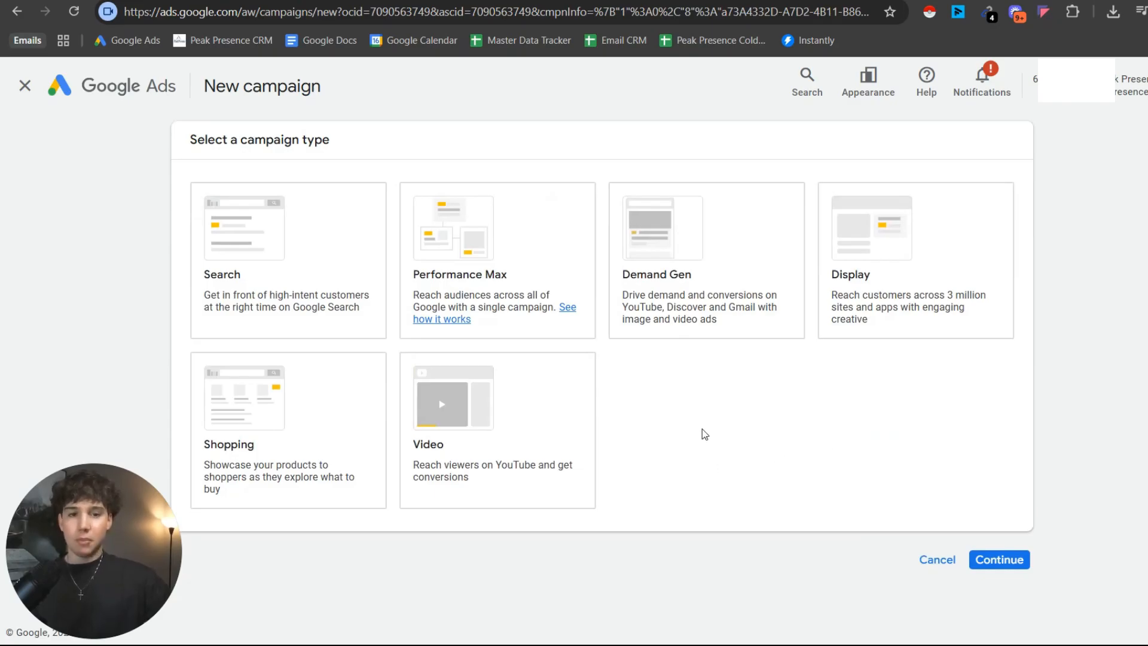
Choose the Video campaign type and start it as a new campaign instead of using a saved draft.
click(677, 334)
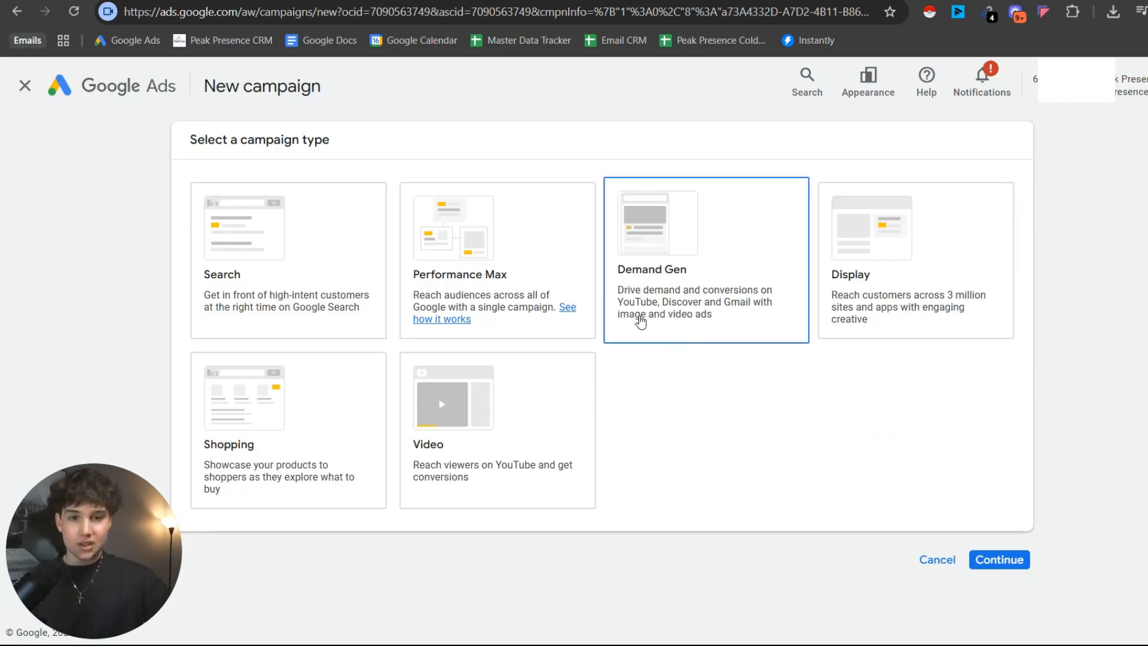
click(494, 437)
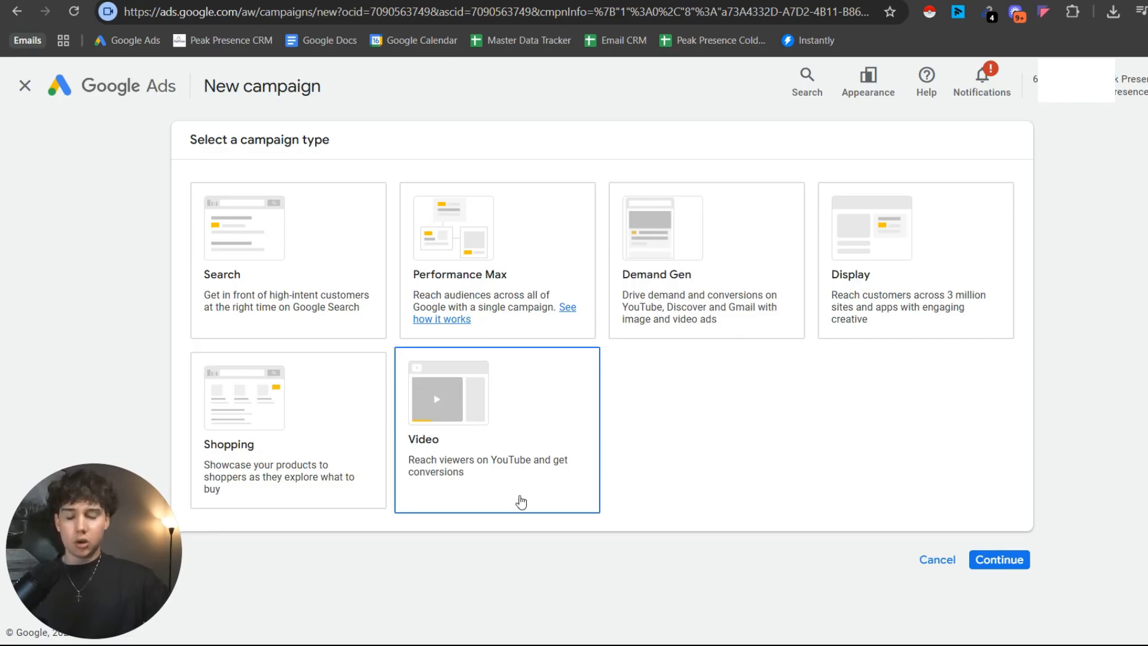
click(692, 328)
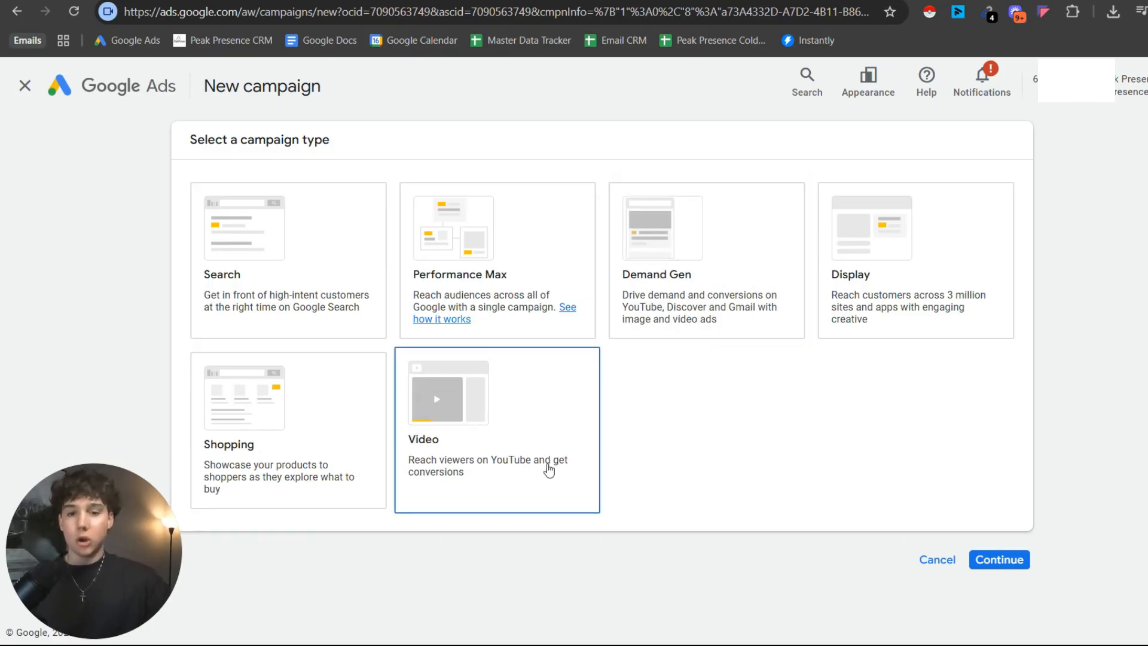
click(585, 425)
scroll(476, 302, up, 5)
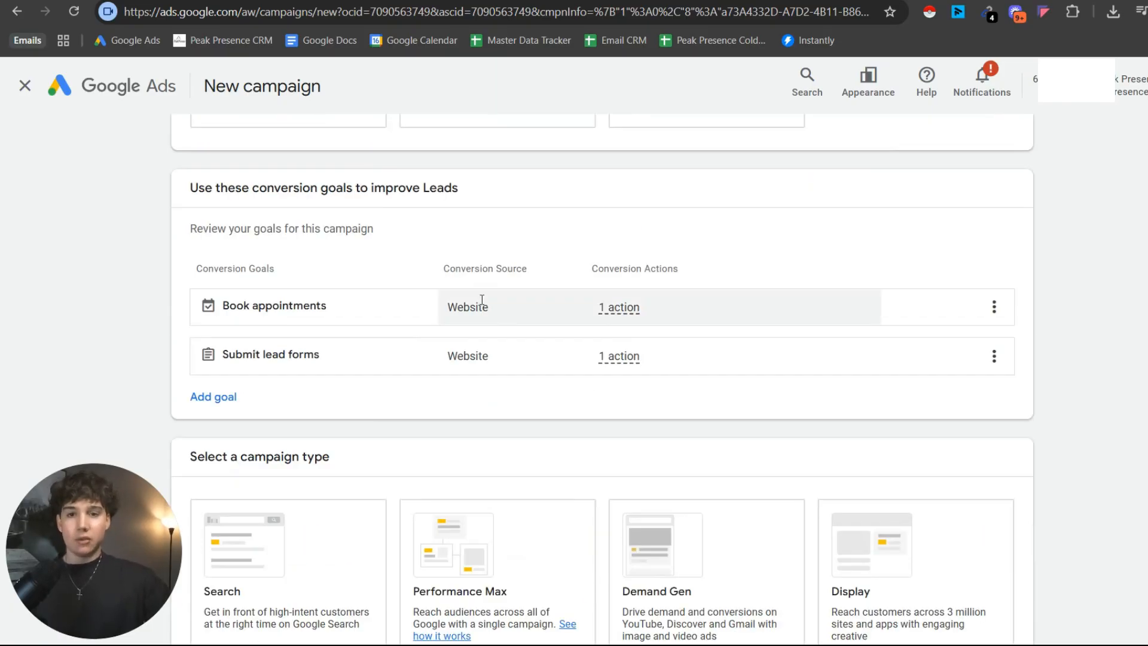
scroll(413, 299, down, 7)
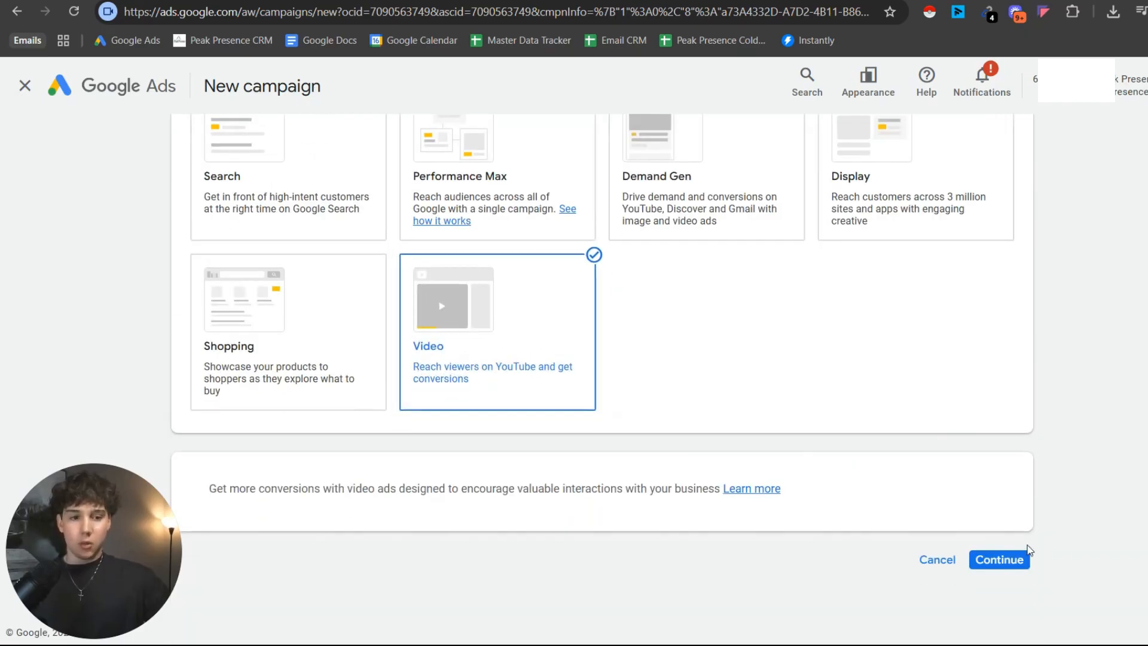
click(1017, 559)
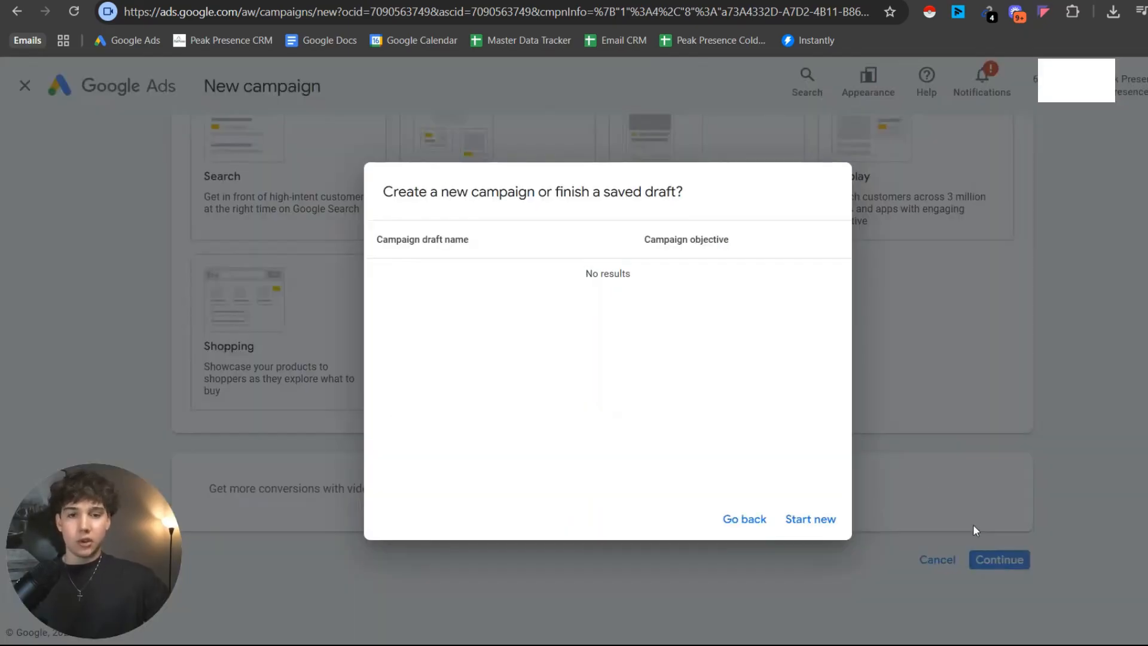
click(810, 520)
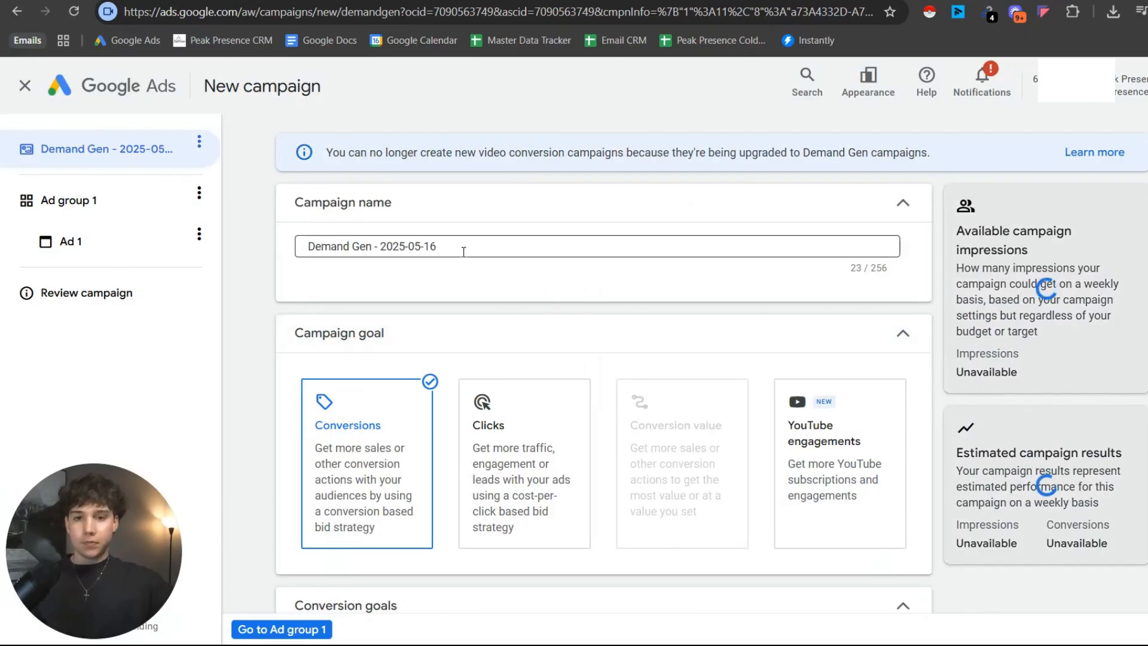
Replace the default campaign name with "Sellers | Miami | DATE".
drag(463, 251, 268, 251)
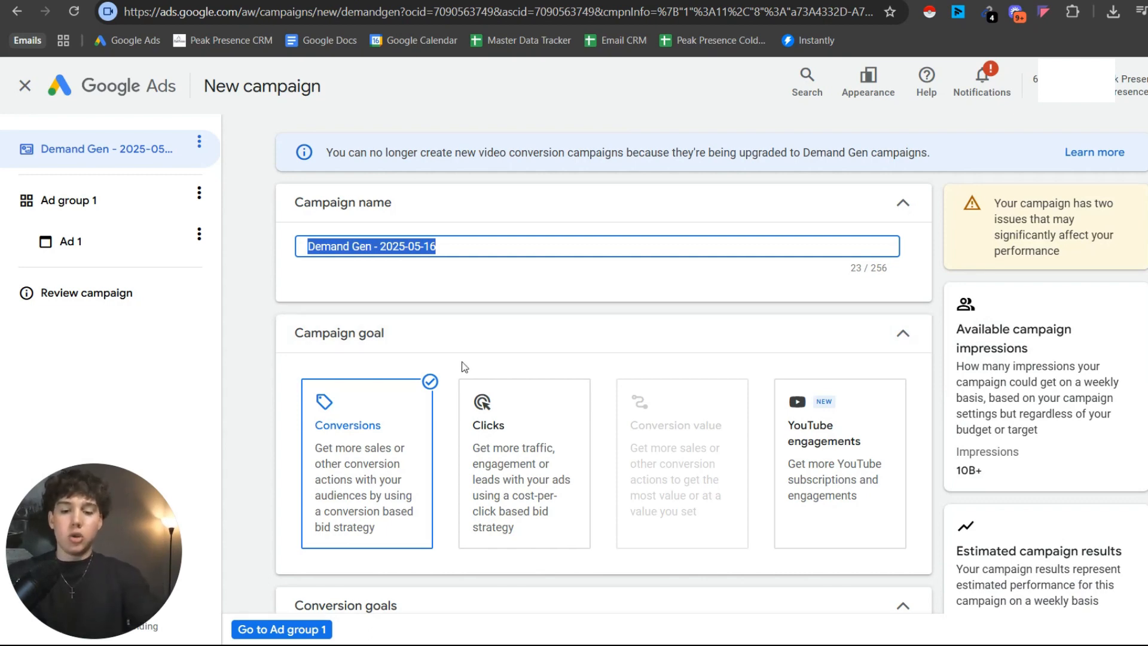
text(Sellers)
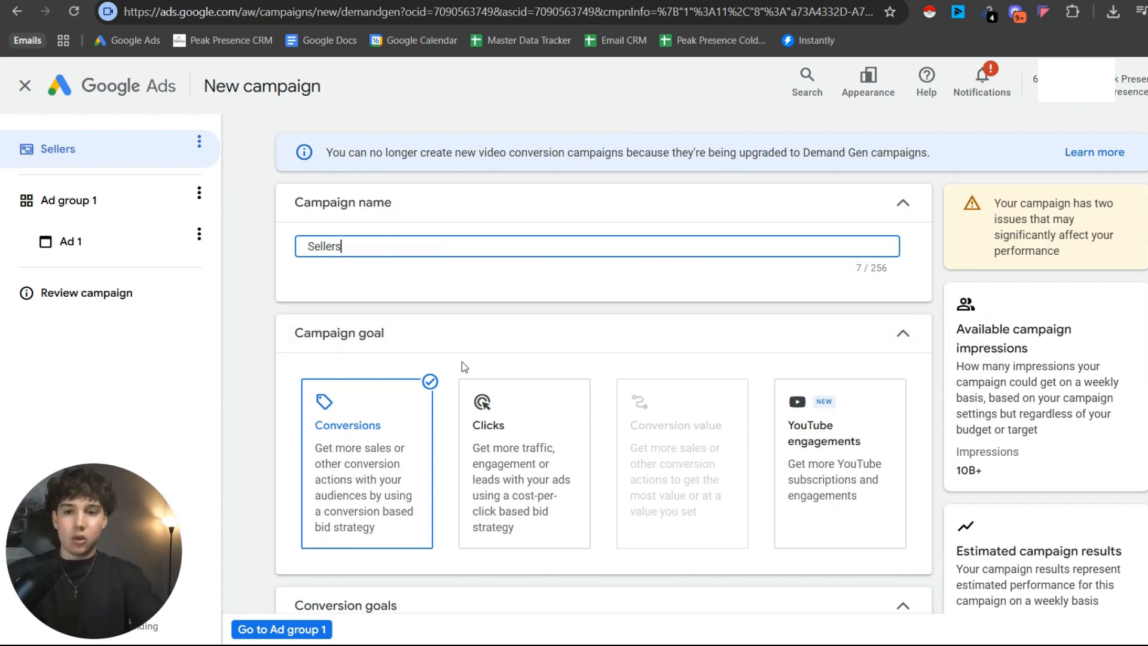
text( | )
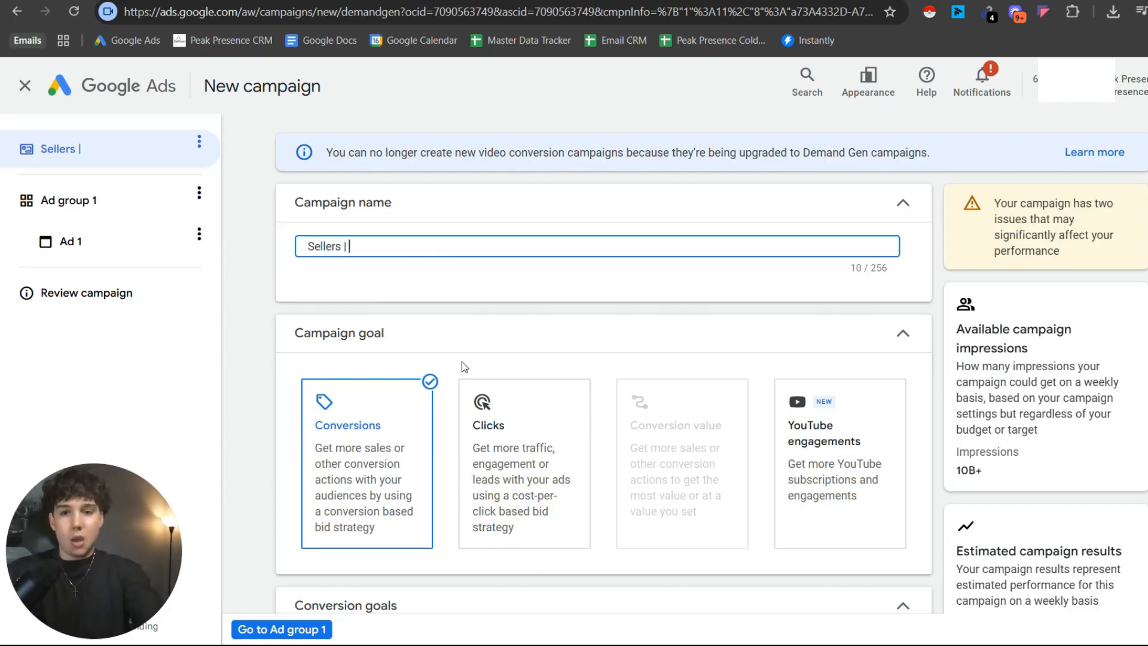
text(MIami)
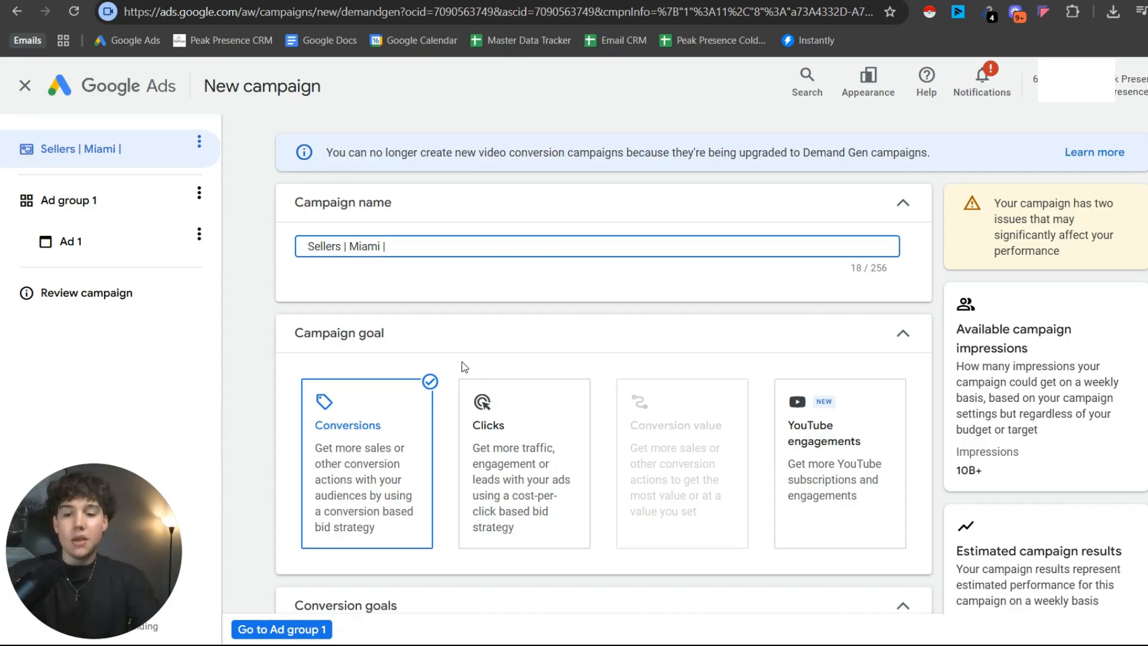
text(| DATE)
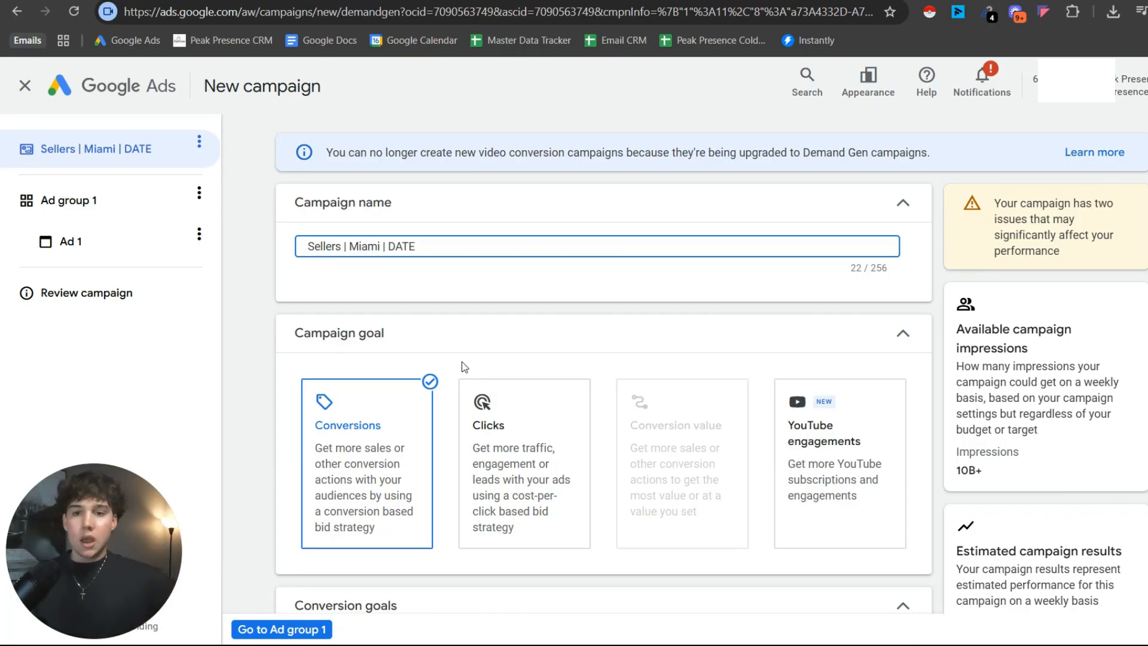
Select Submit lead forms as the campaign's conversion goal.
scroll(472, 264, down, 2)
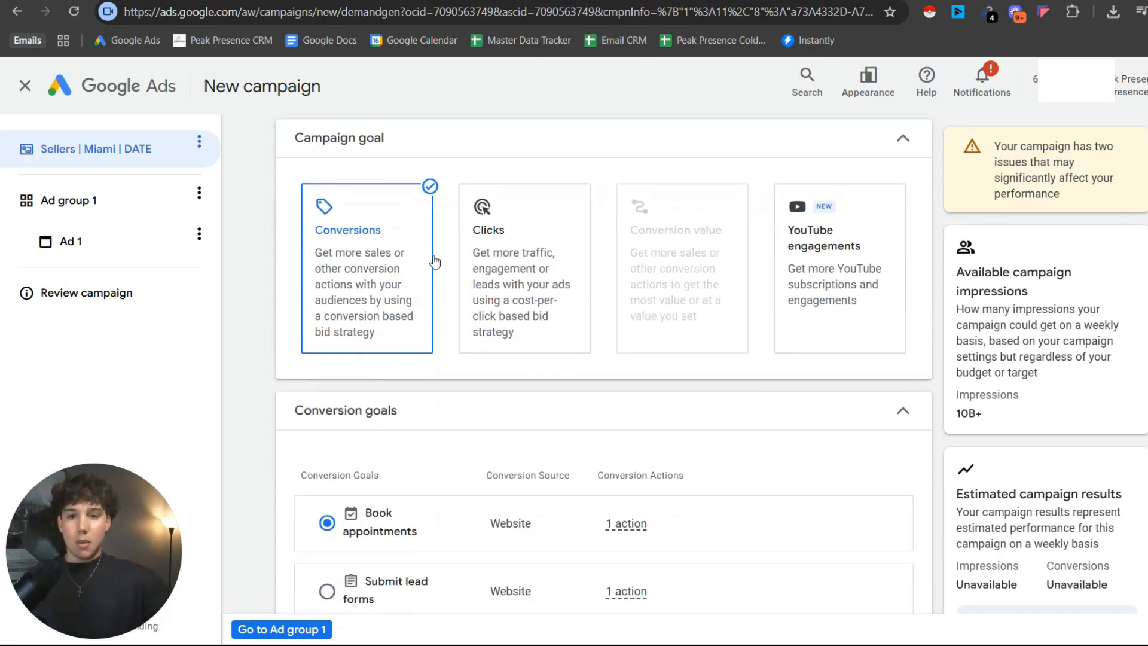
scroll(400, 336, down, 1)
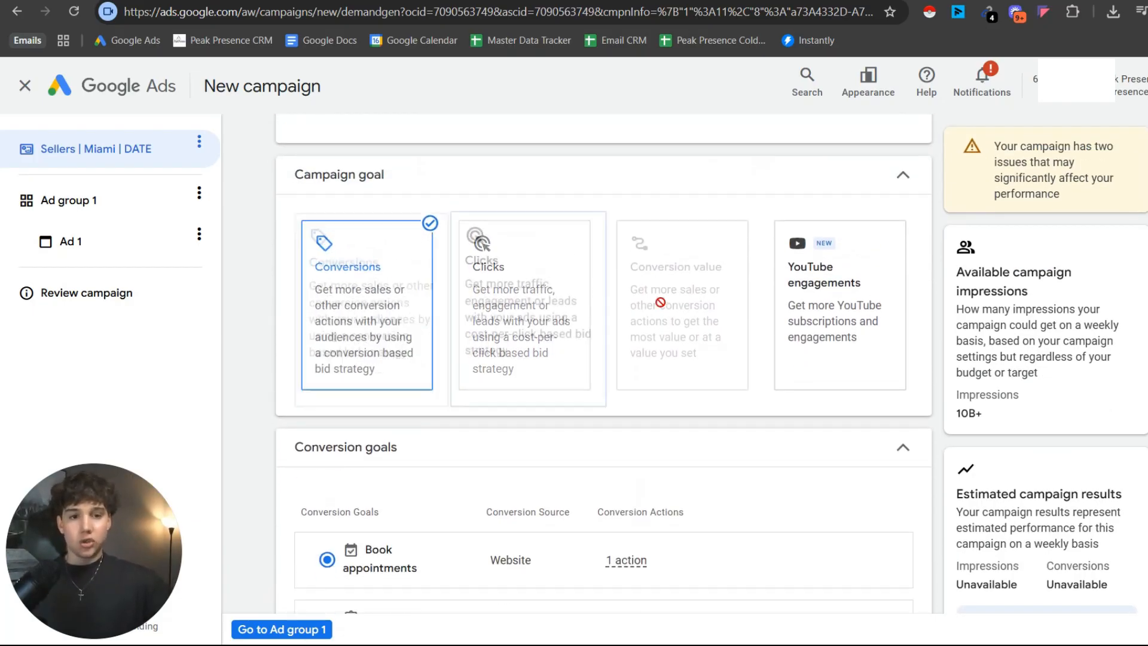
scroll(461, 356, down, 4)
scroll(494, 305, down, 1)
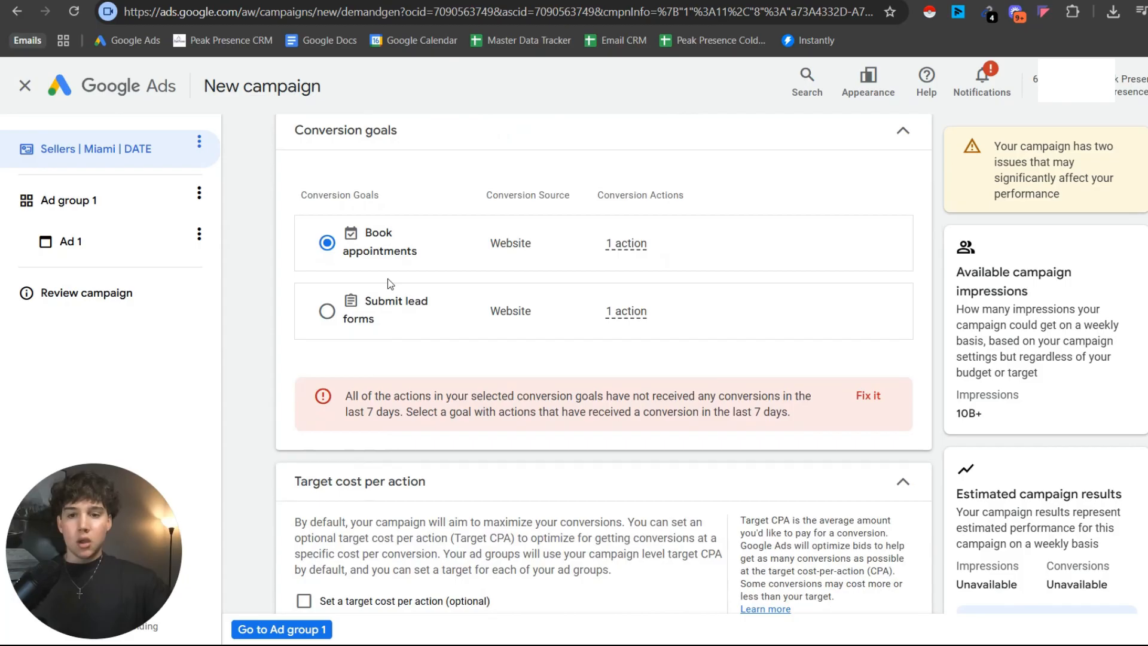
click(327, 313)
Set the campaign's daily budget to $50.
scroll(359, 299, down, 5)
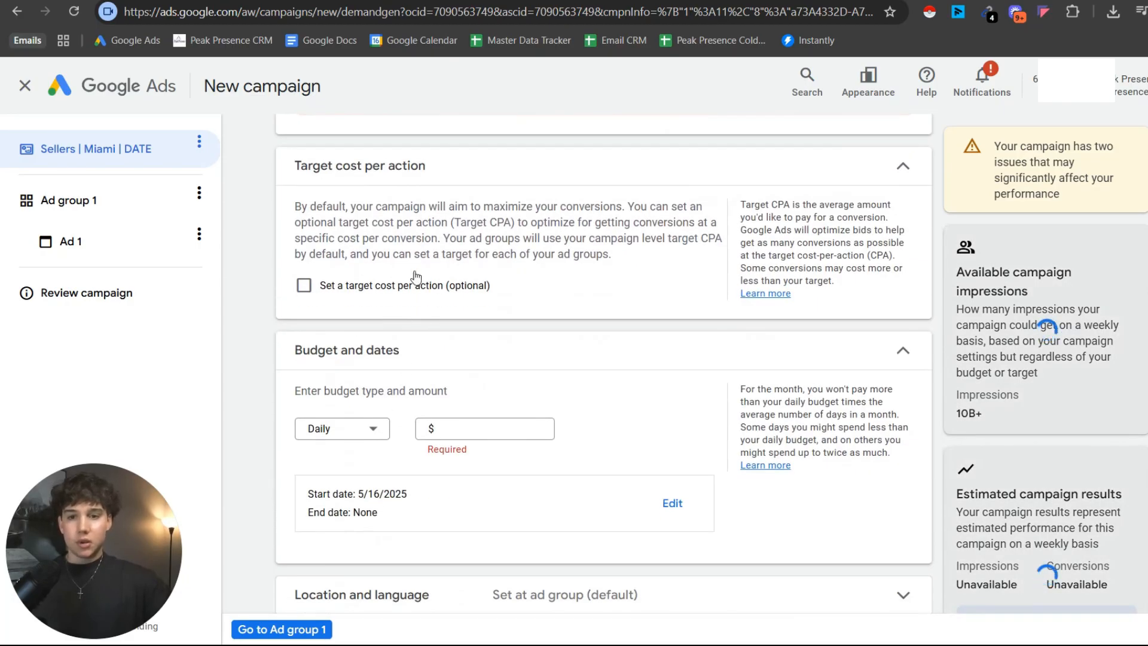
scroll(447, 325, down, 2)
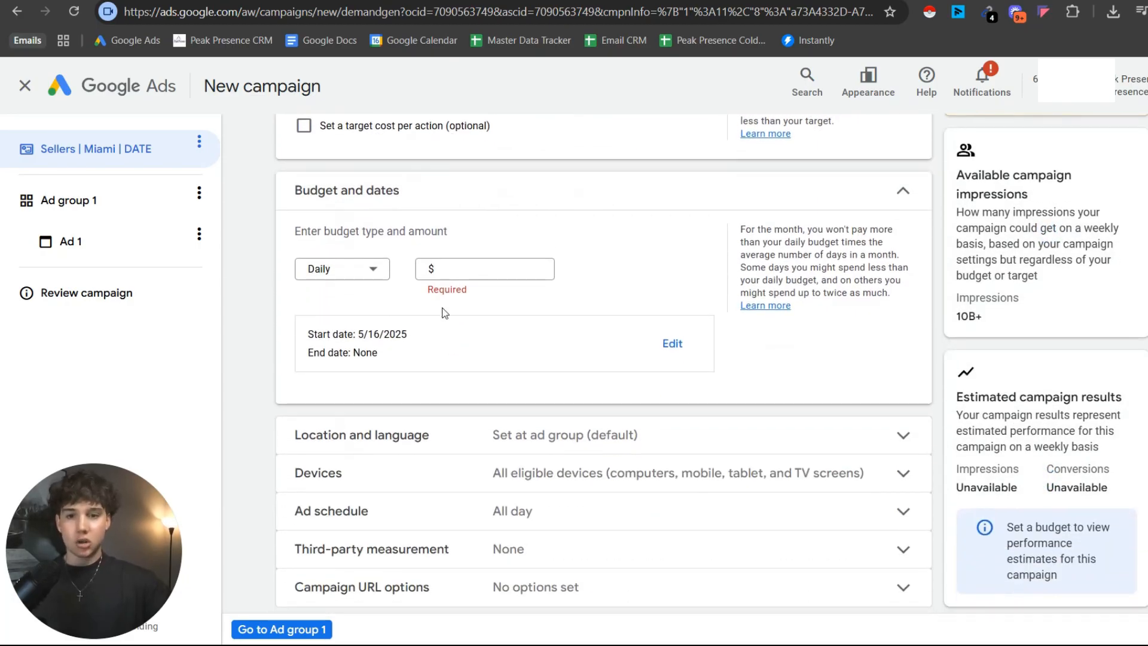
click(450, 270)
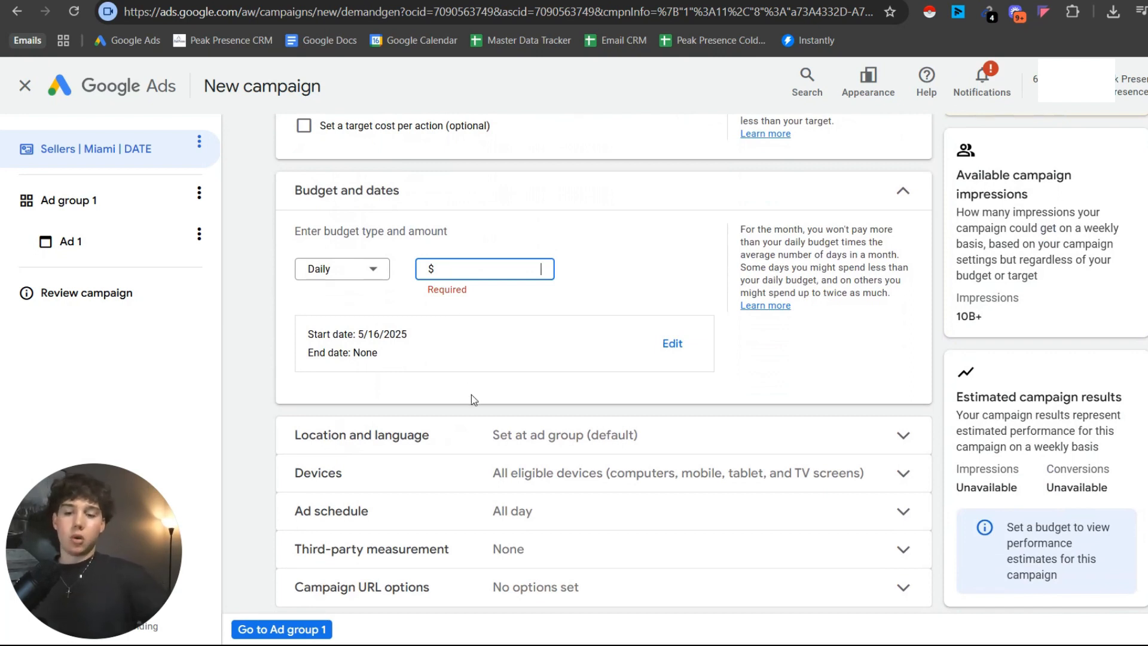
text(50)
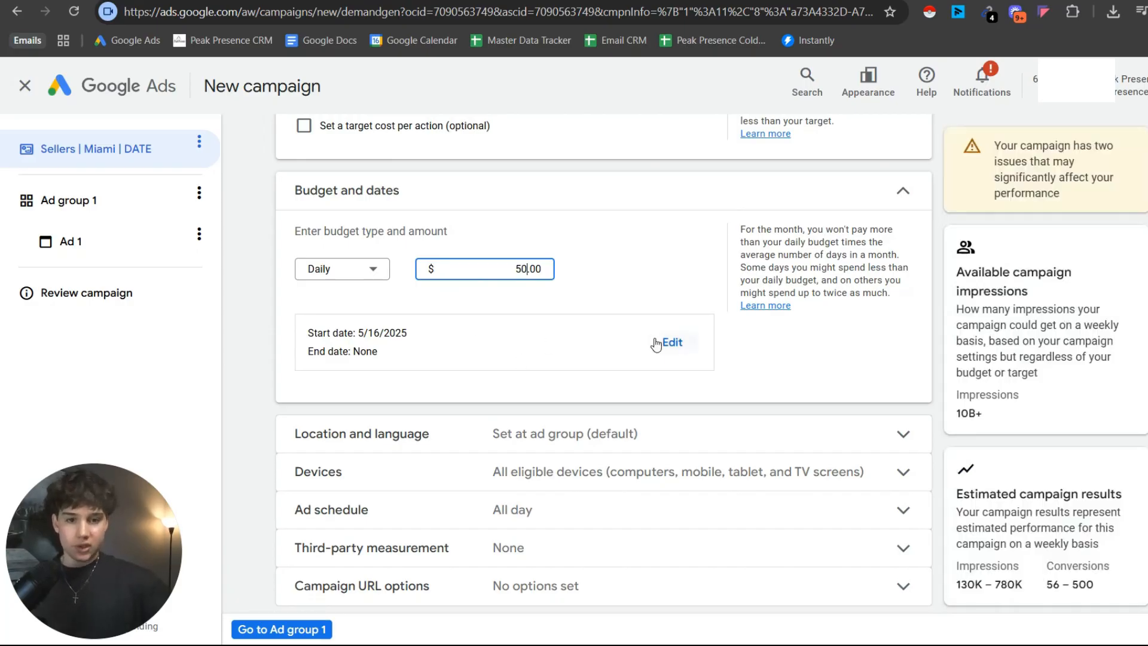
Set the campaign's start date to May 17, 2025.
click(667, 348)
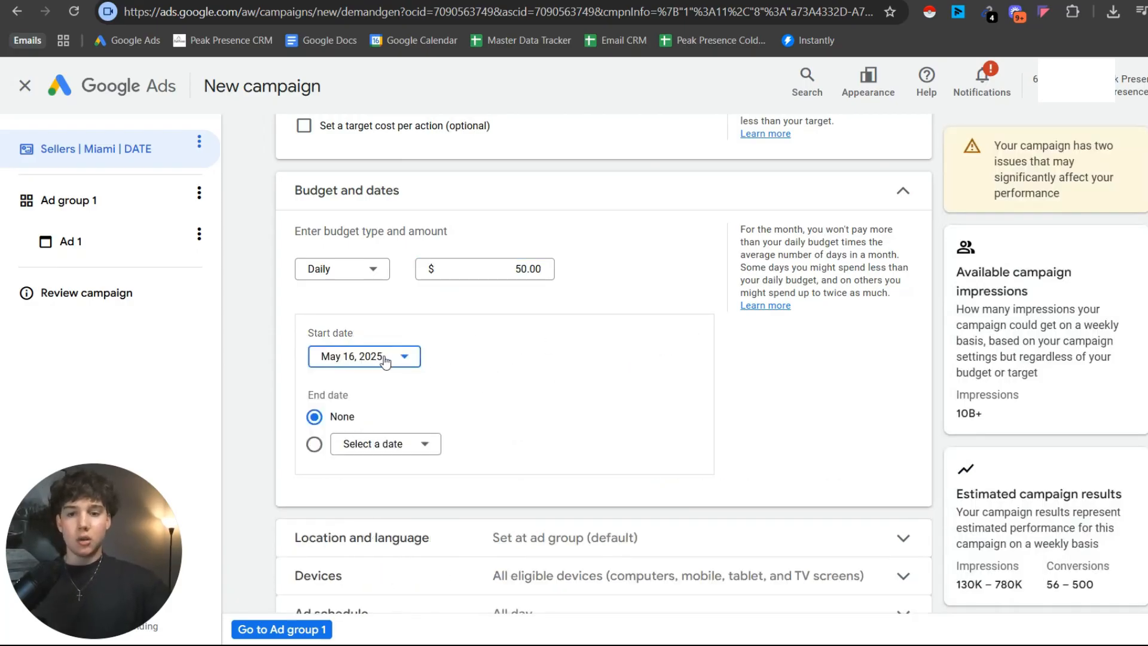
click(382, 360)
click(471, 496)
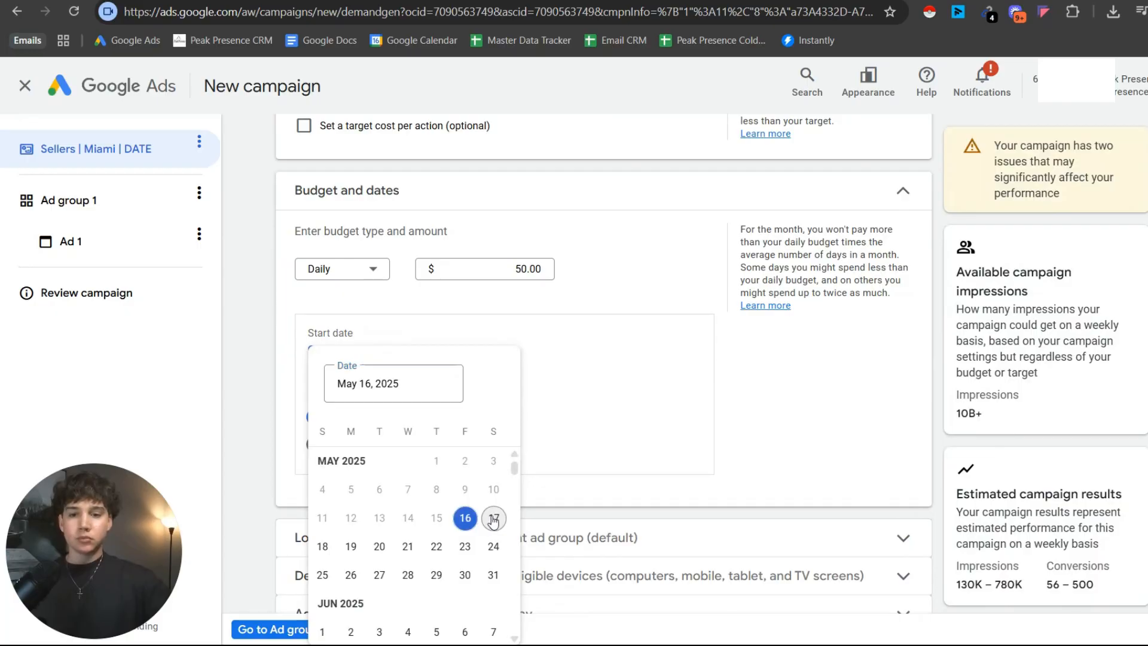
Set specific device targeting for the campaign and exclude TV screens.
scroll(533, 382, down, 1)
scroll(533, 402, down, 2)
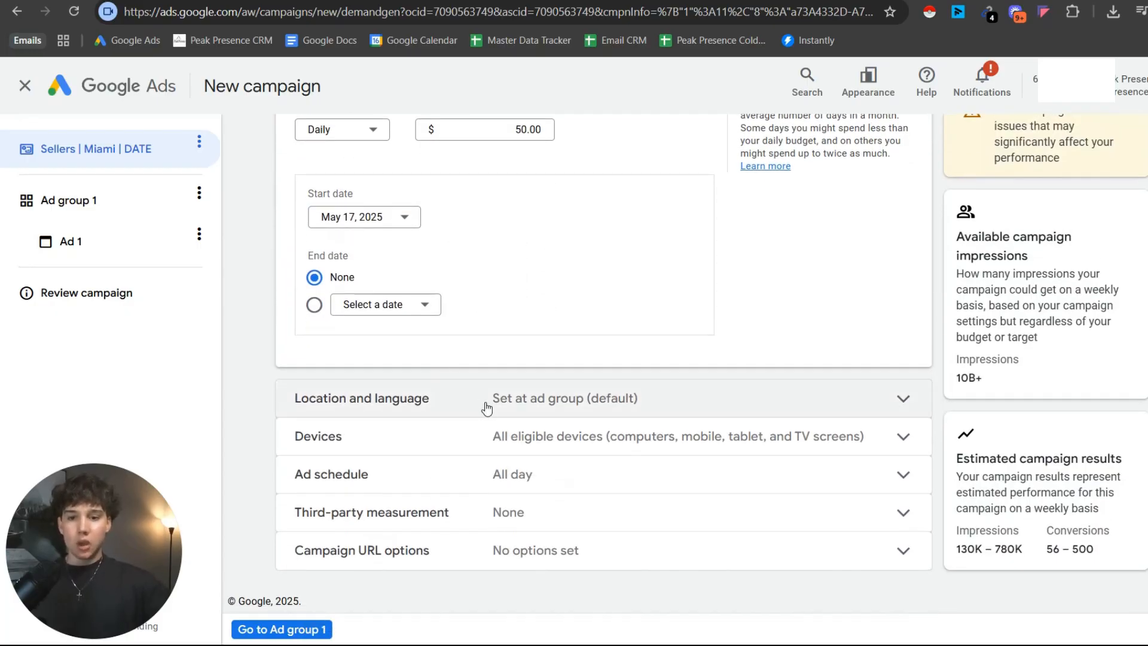
click(405, 425)
scroll(383, 383, down, 2)
click(351, 407)
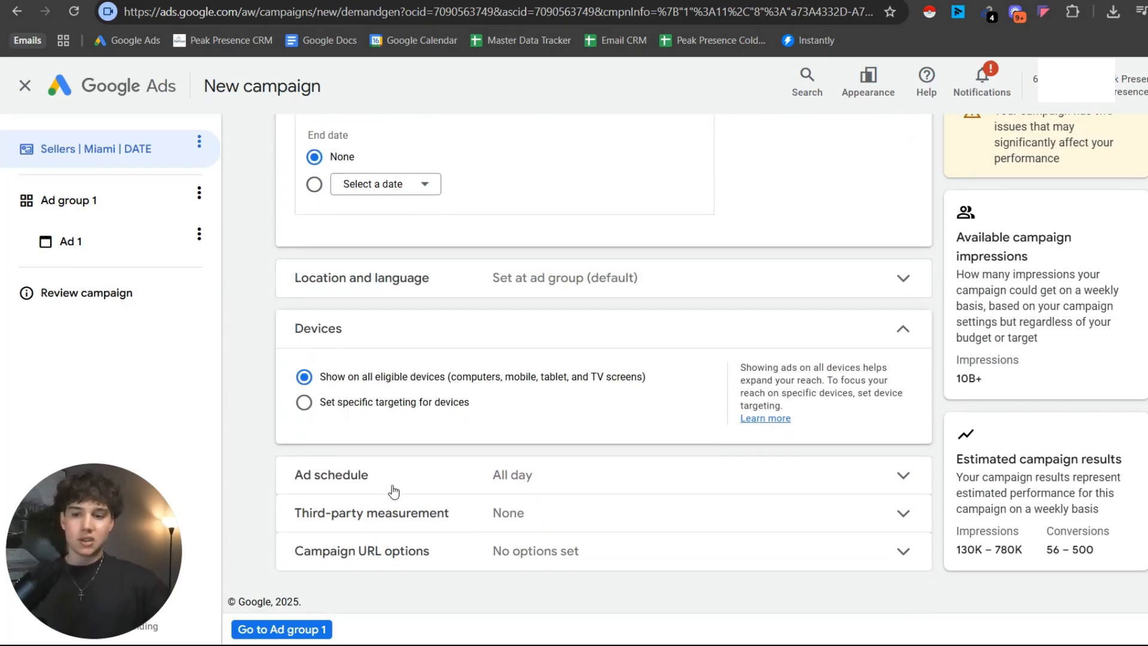
scroll(387, 461, down, 1)
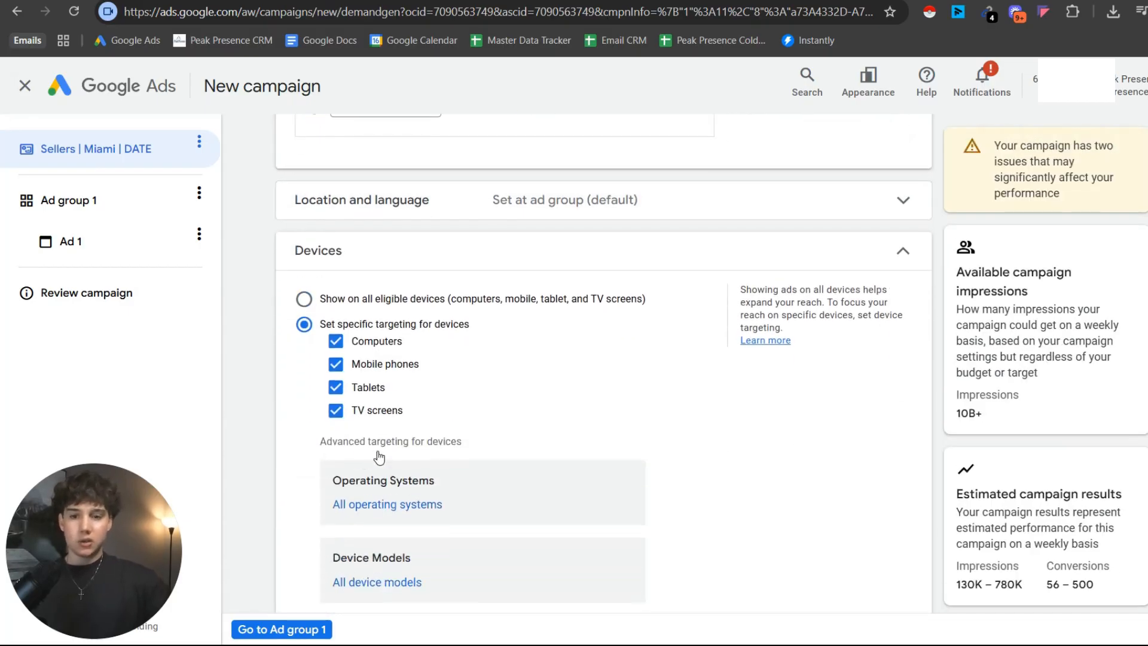
click(336, 410)
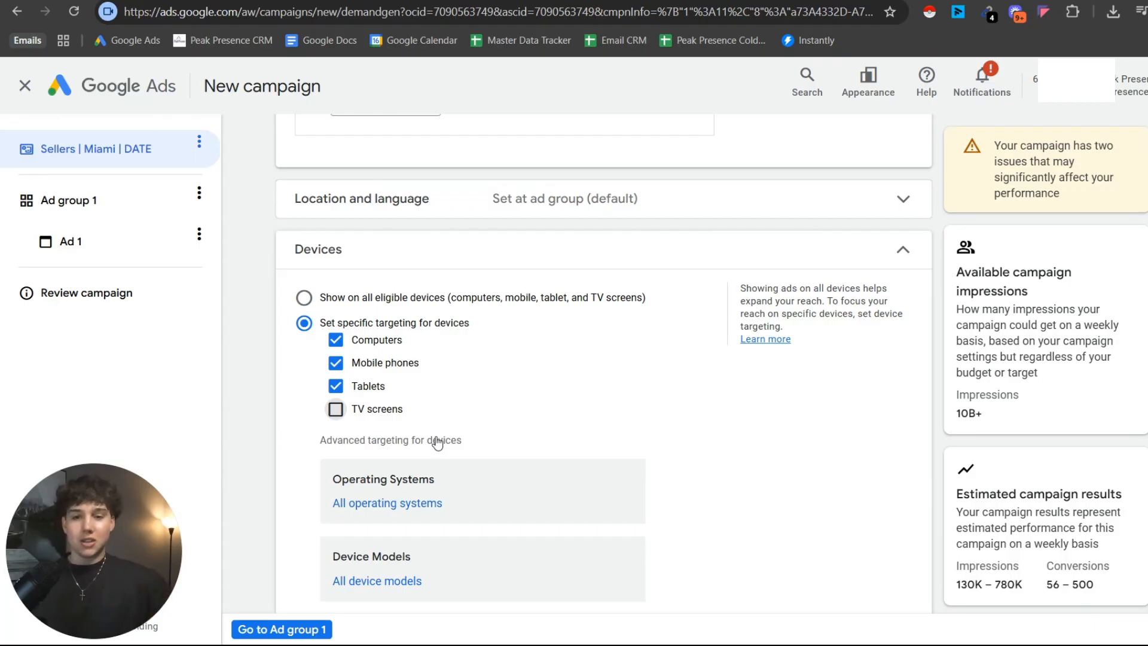
Finish the campaign-level settings and proceed to the settings of Ad group 1.
scroll(589, 251, down, 4)
scroll(584, 256, up, 2)
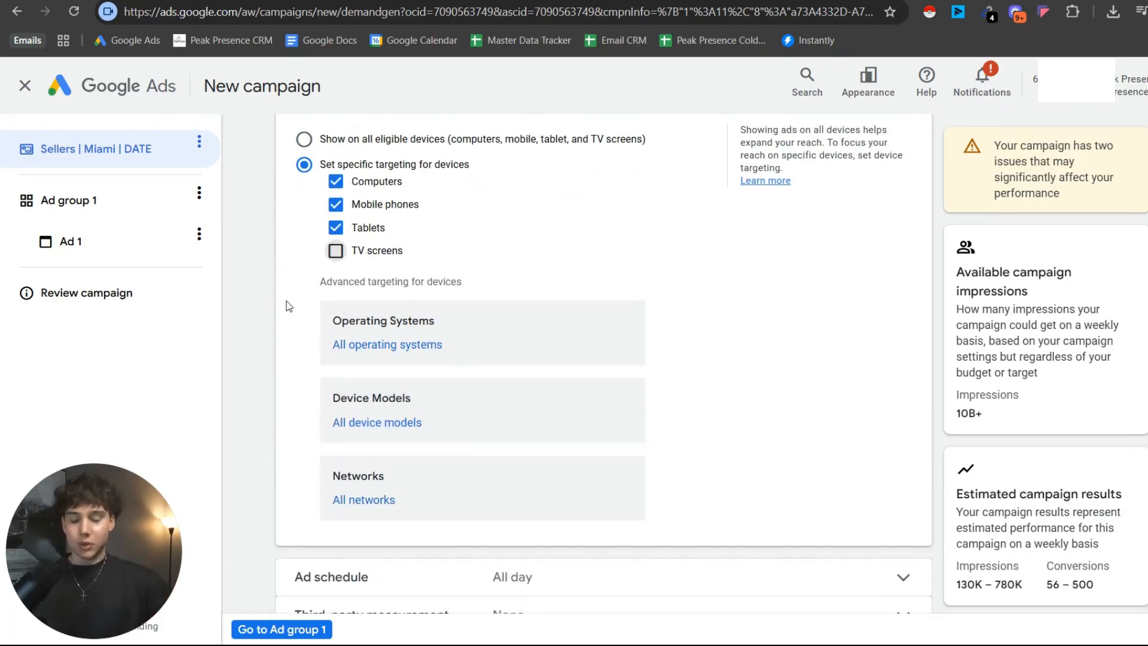
scroll(305, 314, down, 2)
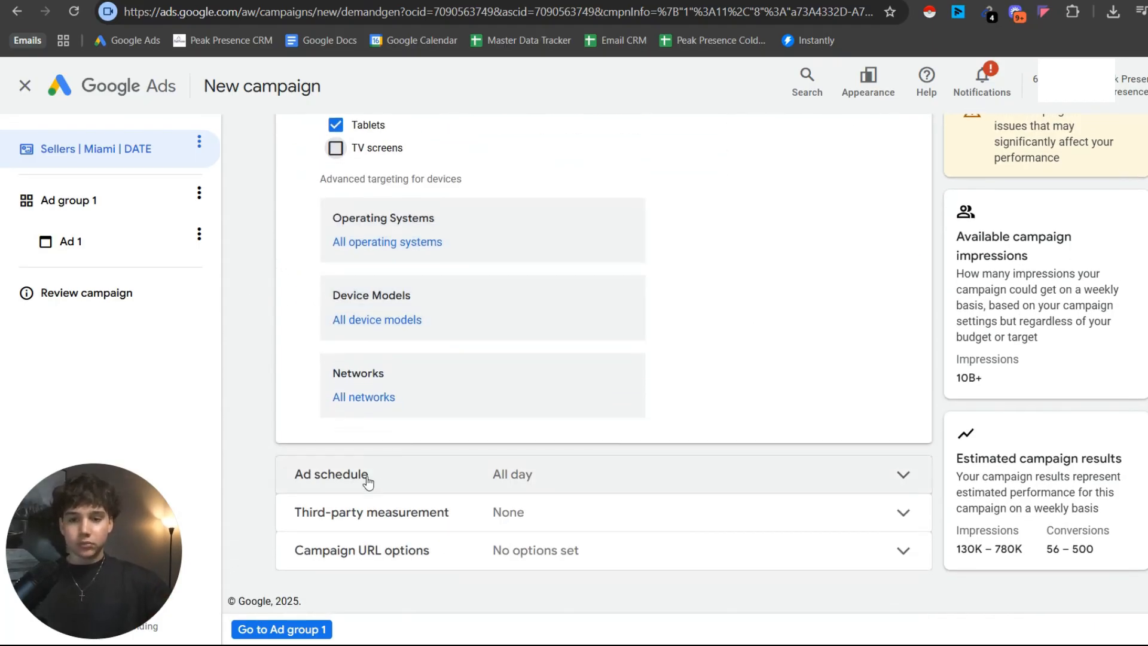
click(330, 630)
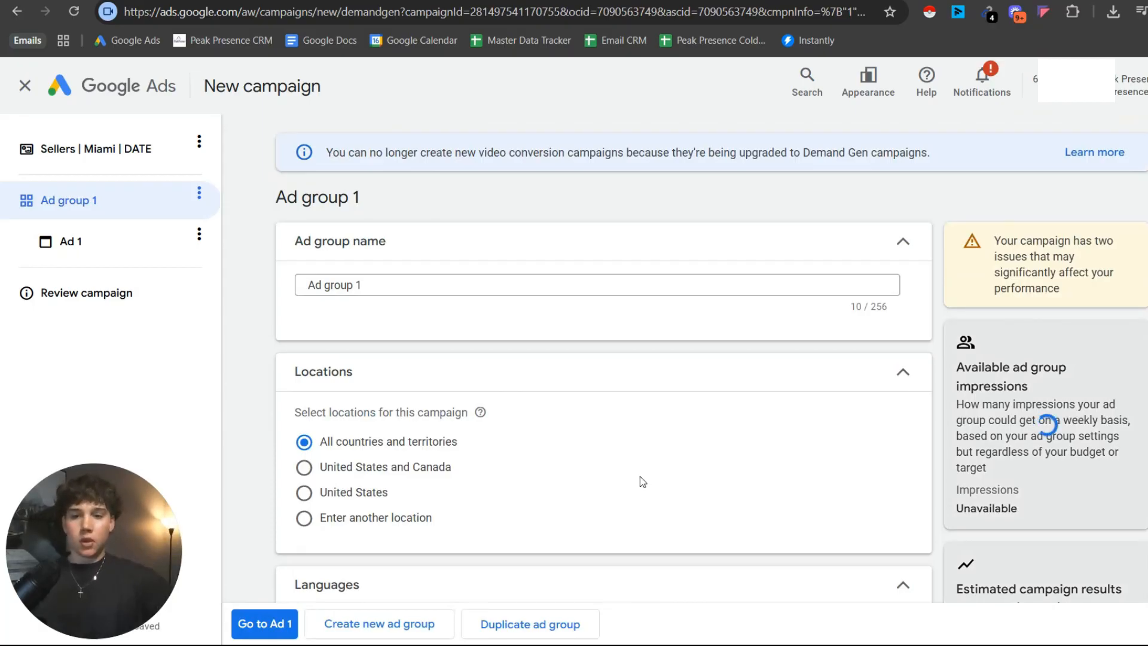
Rename the ad group as Motivated Homeowners.
triple_click(388, 289)
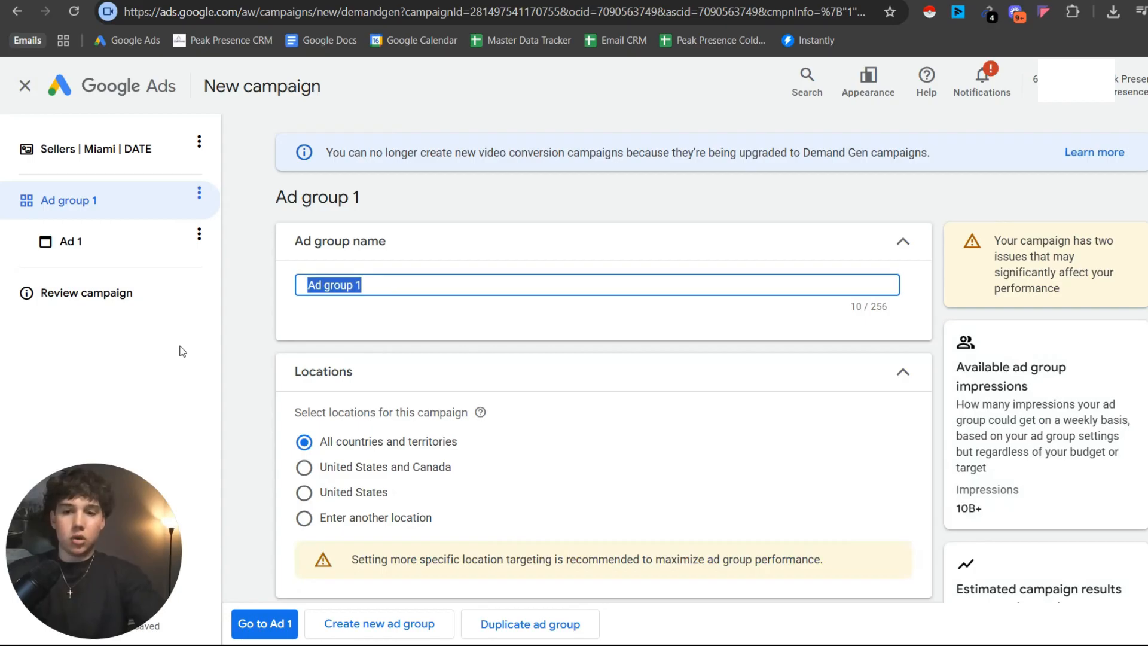
text(Motivated Homeowners)
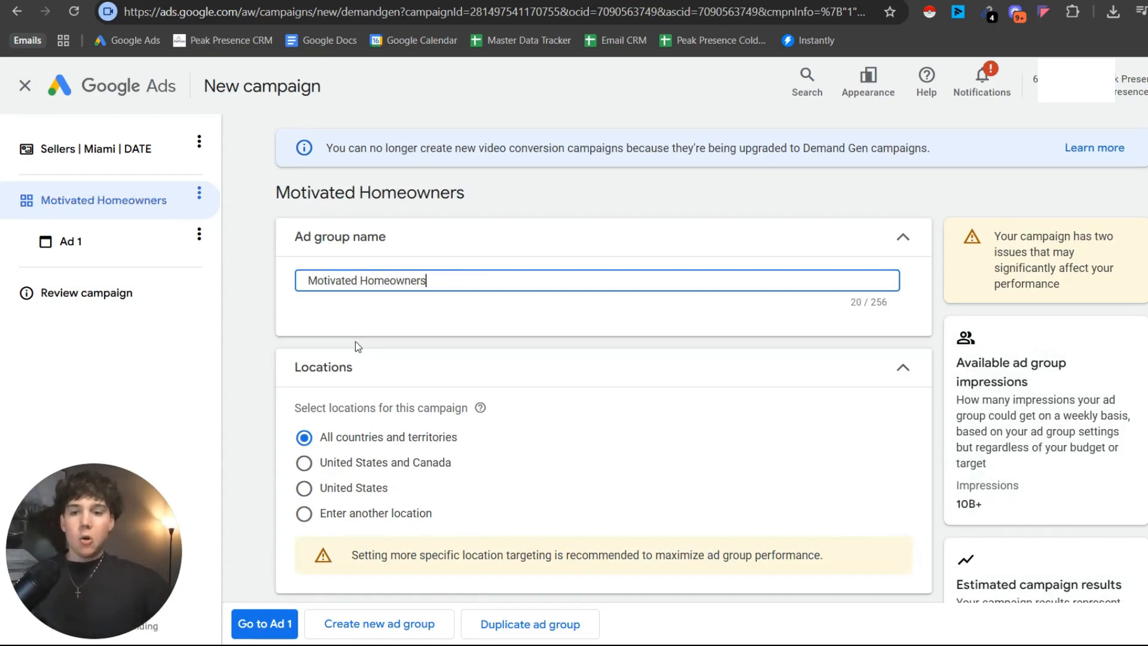
scroll(338, 275, down, 3)
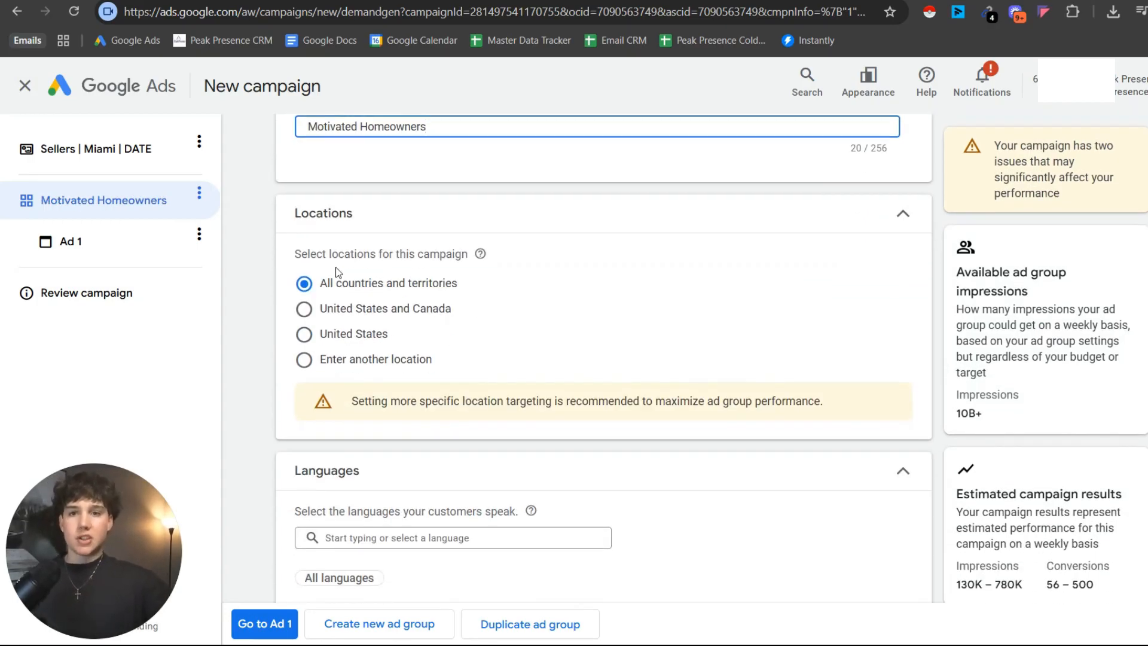
Switch to the Miro board and look over the flowchart's Target Market and Setup Geo-Targeting stages.
click(382, 1)
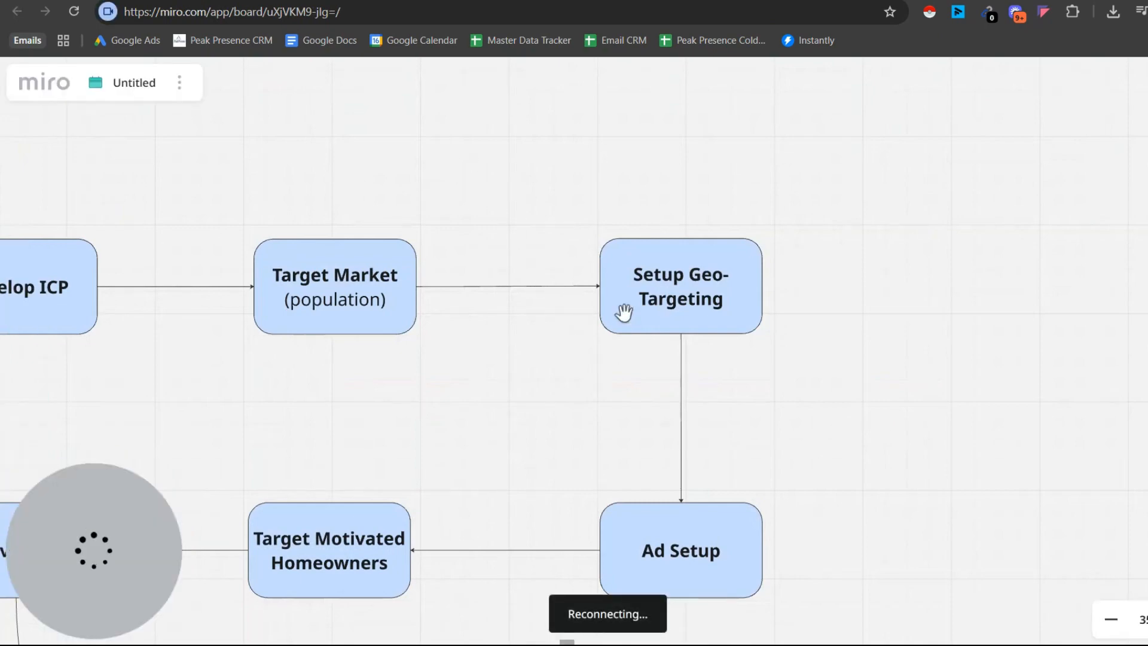
drag(628, 315, 586, 355)
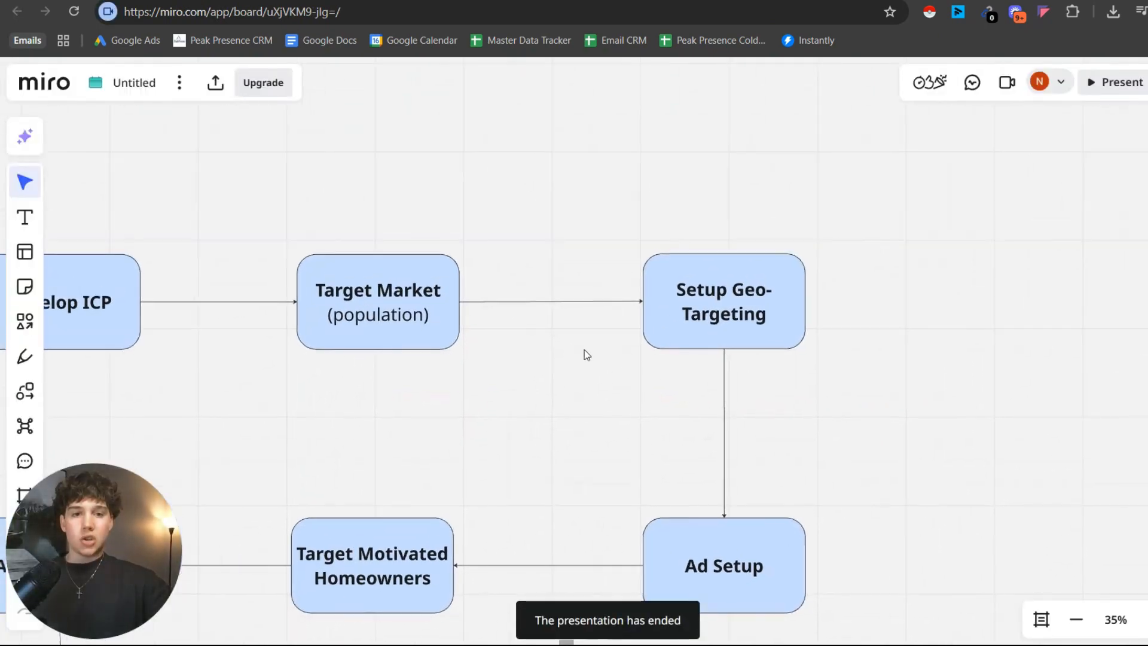
drag(753, 353, 657, 382)
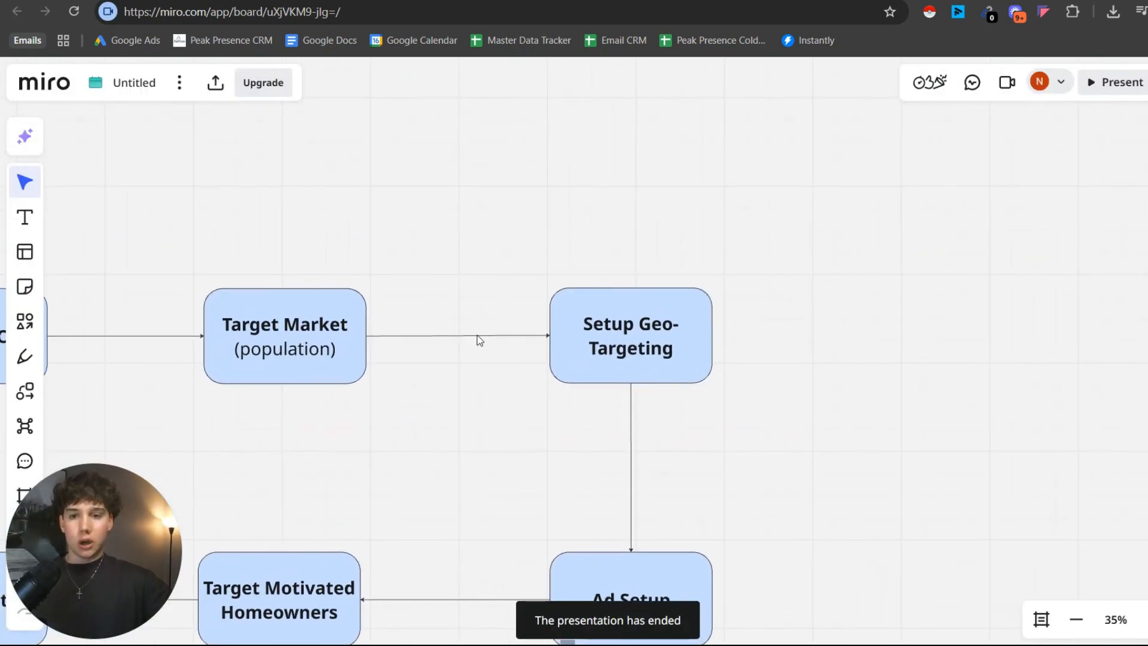
drag(479, 340, 546, 310)
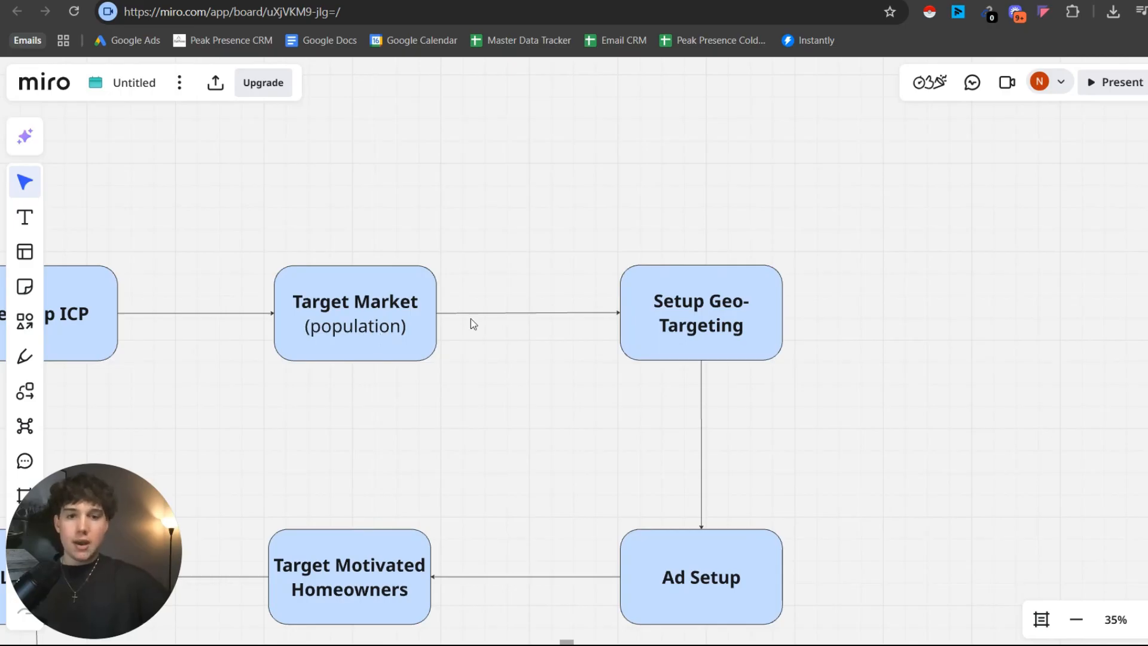
ctrl+scroll(577, 318, up, 4)
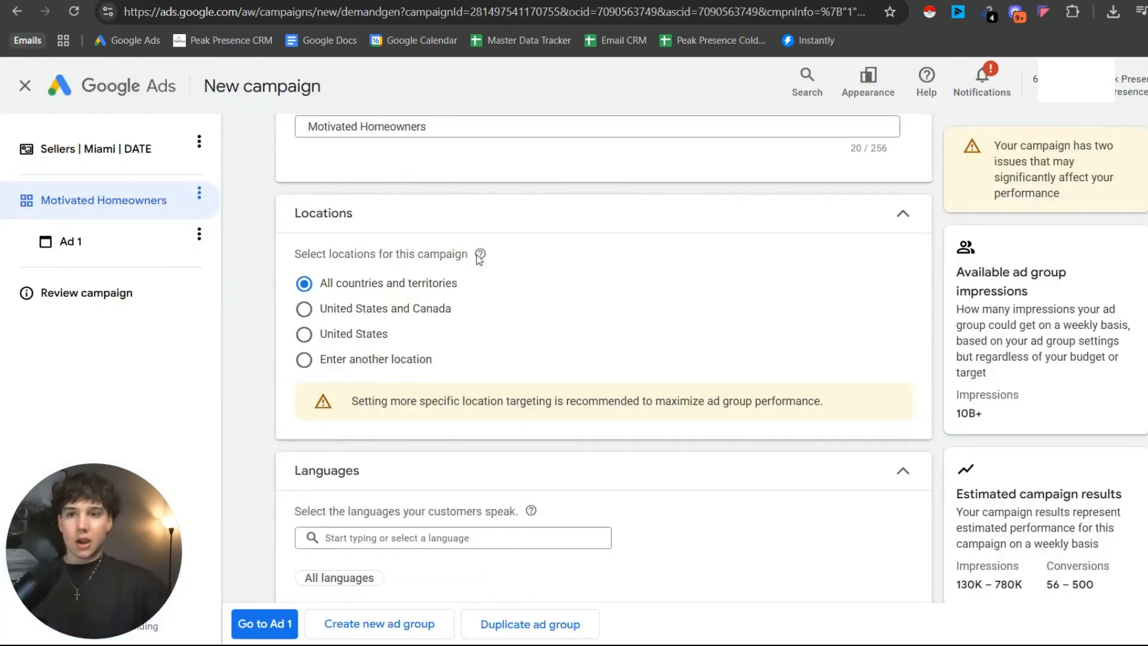
Switch back to Google Ads and include the city of Miami, Florida as a custom location using the advanced location search.
click(381, 363)
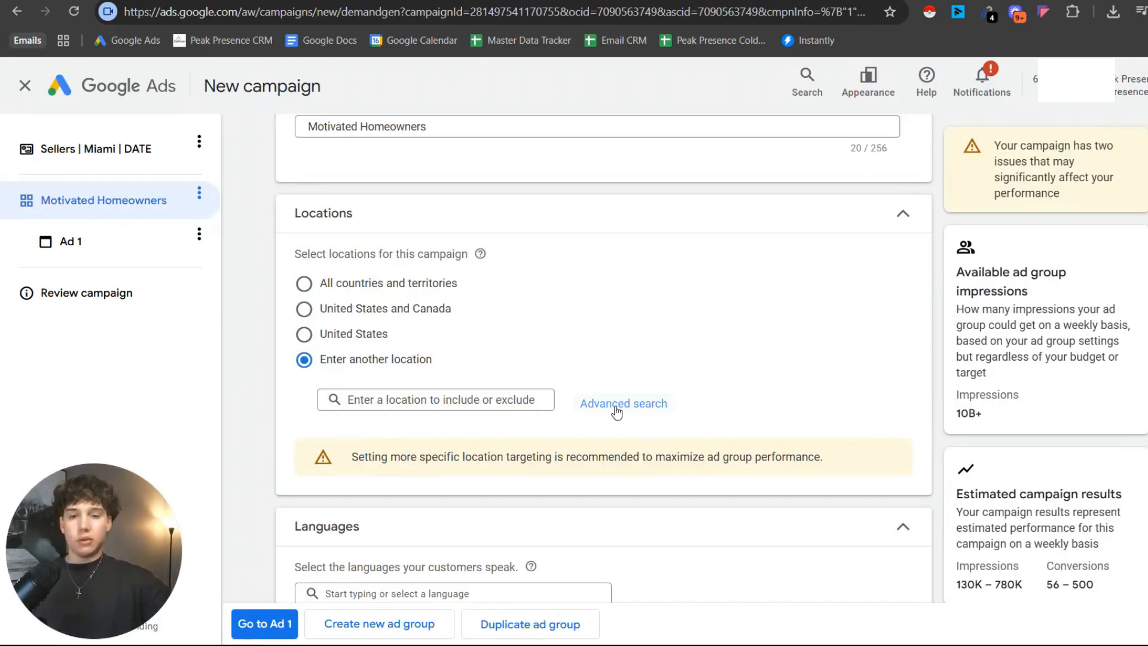
click(616, 409)
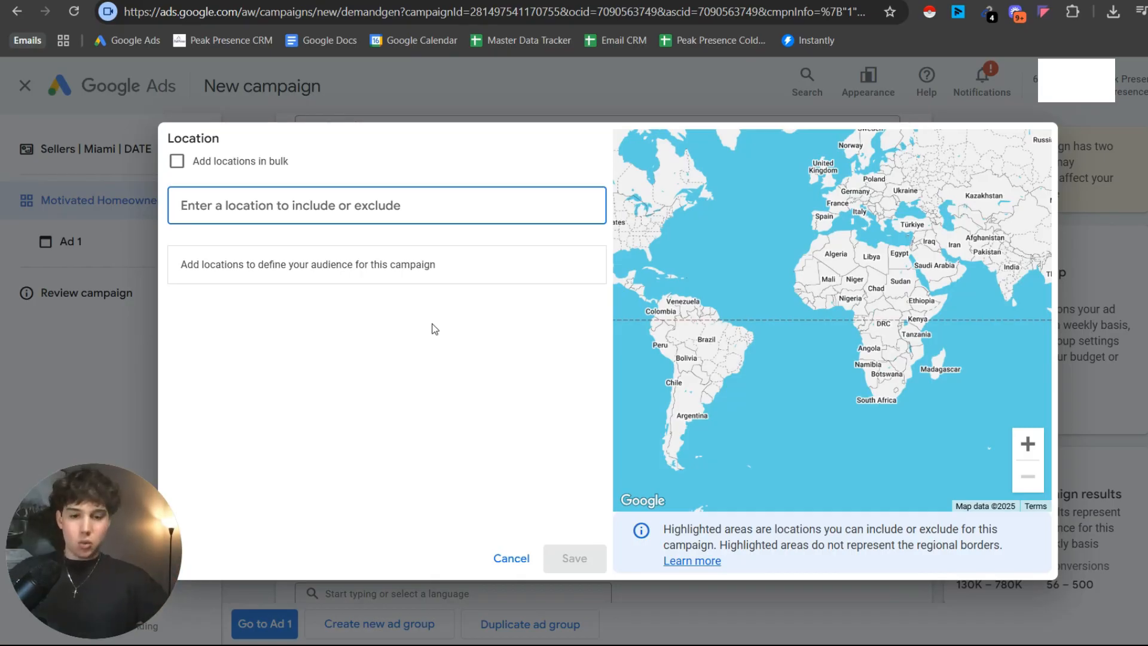
text(miami)
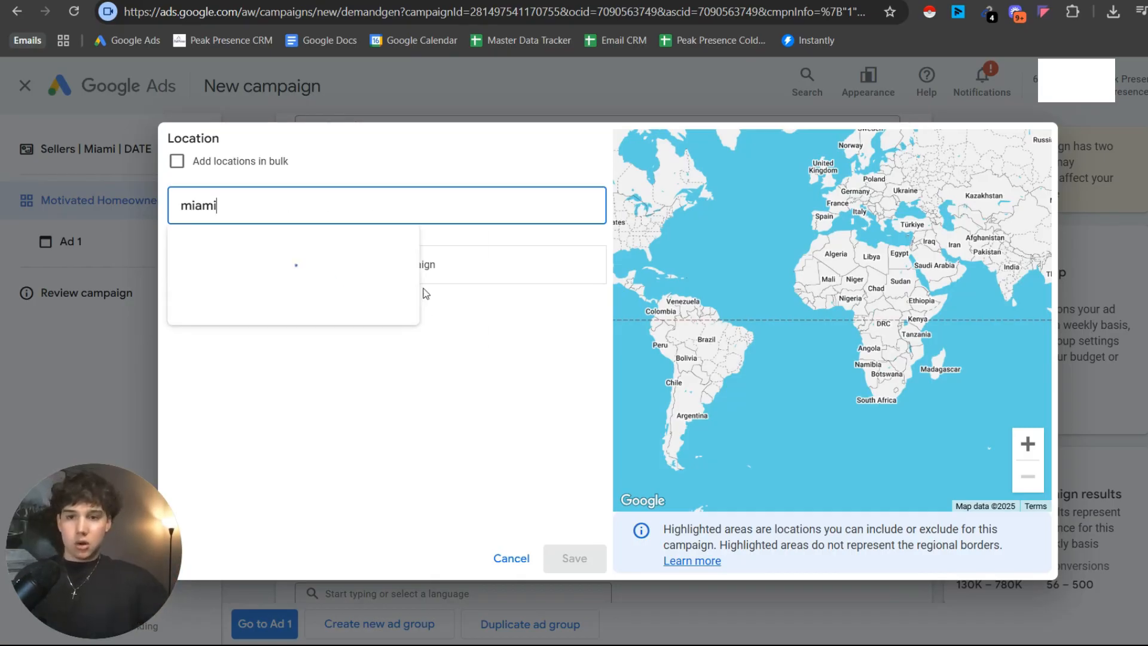
click(603, 259)
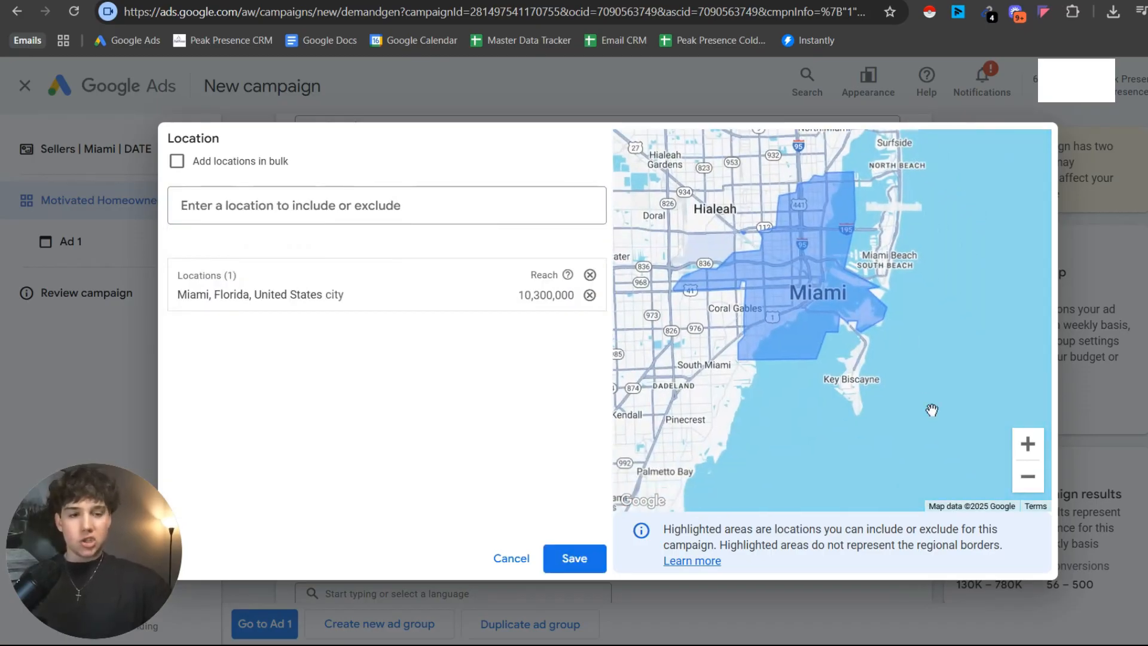
Include the neighbouring city of Brownsville, Florida in the ad group's targeted locations.
scroll(842, 279, up, 3)
drag(842, 287, 866, 420)
drag(833, 351, 902, 377)
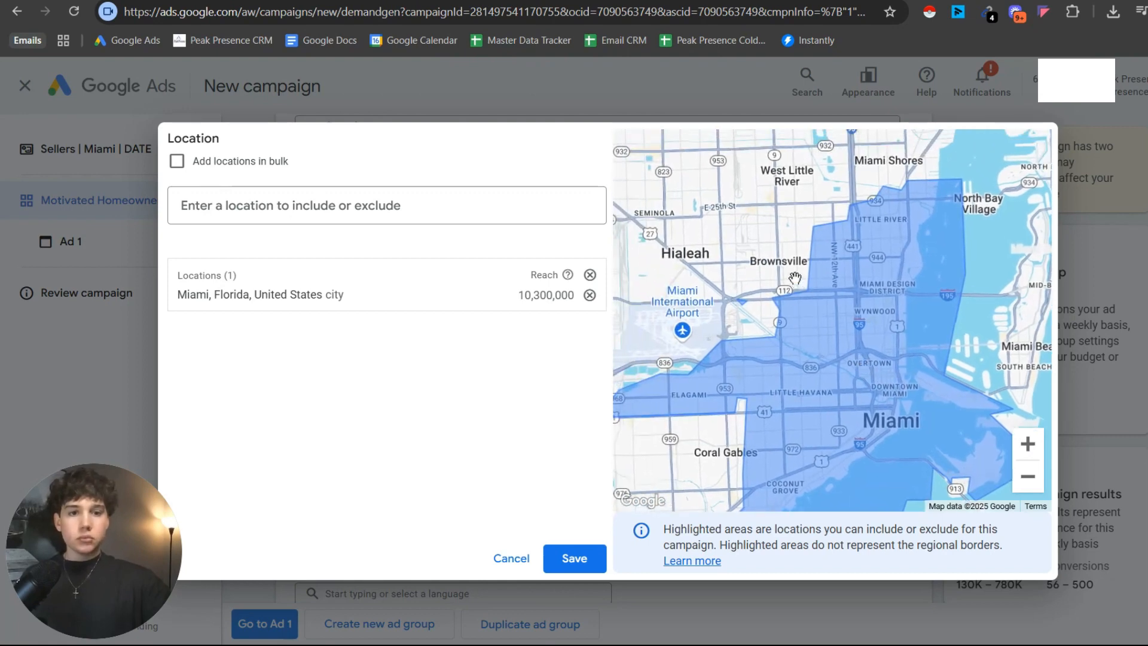
click(424, 202)
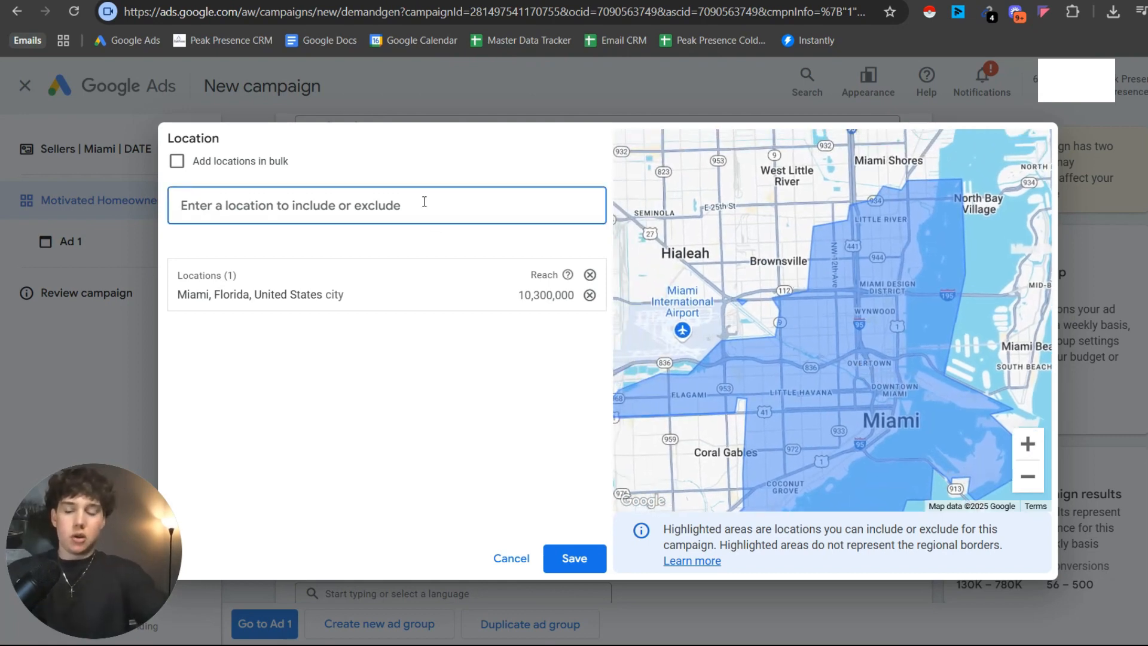
text(brownsvill)
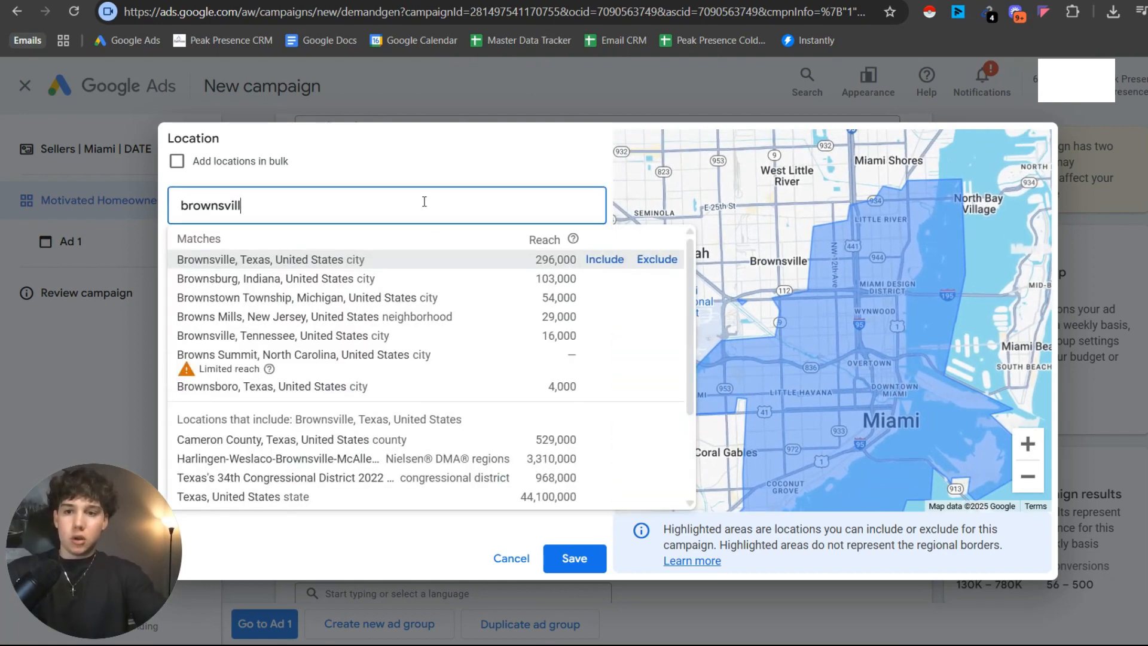
text(e flor)
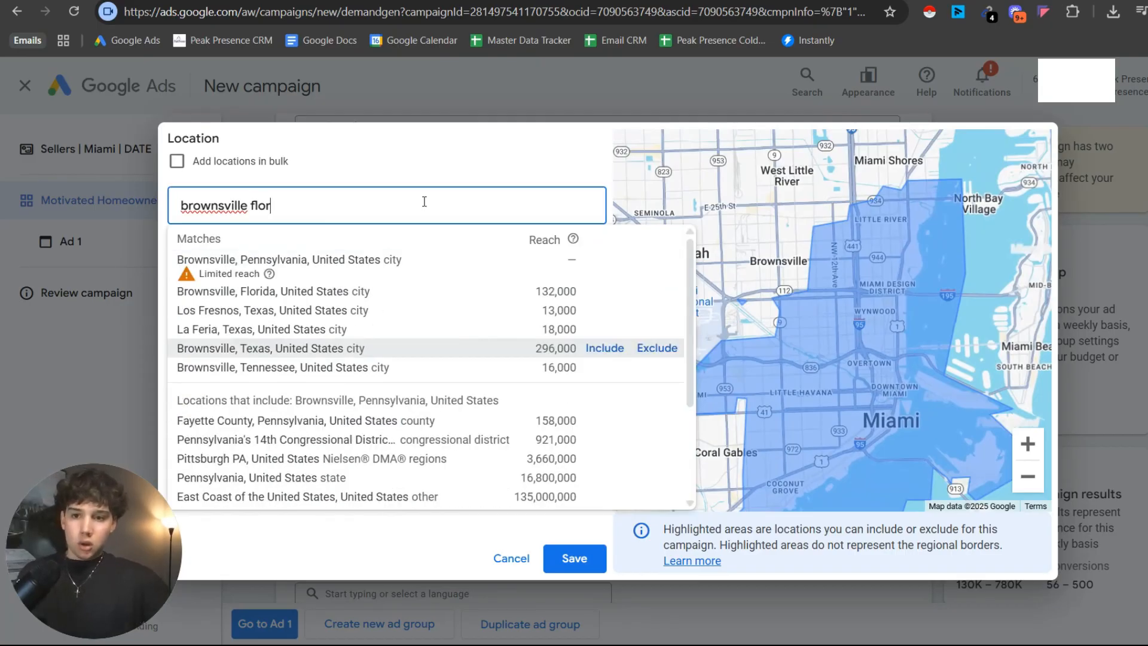
click(605, 258)
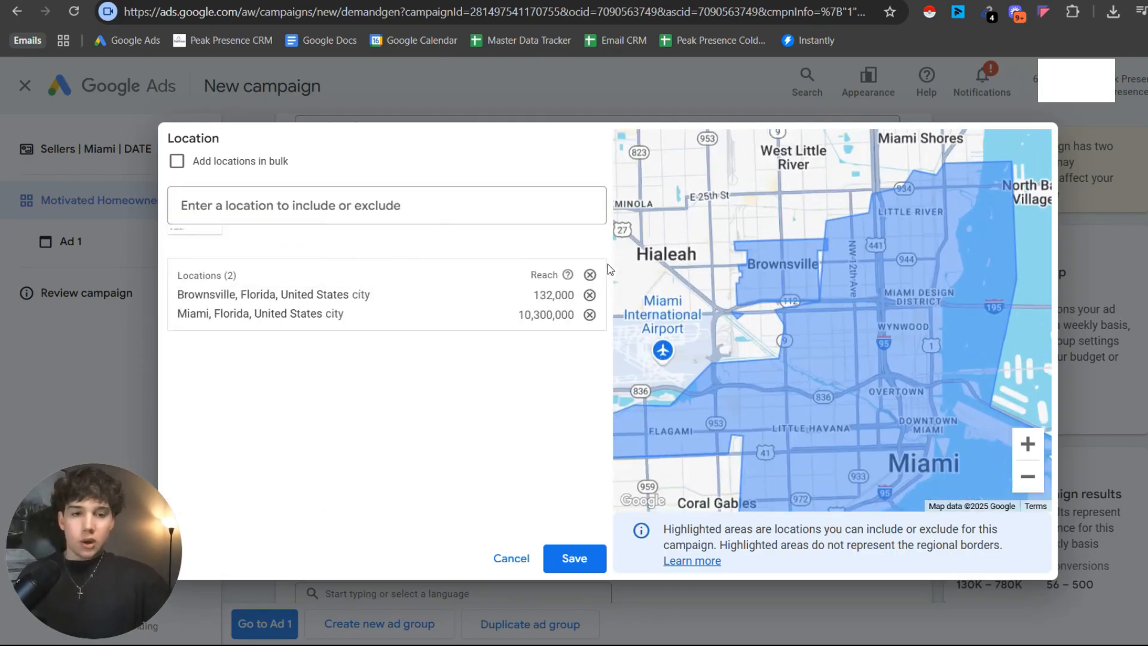
Exclude the Wynwood, Florida neighborhood from the ad group's targeted locations.
scroll(796, 275, up, 4)
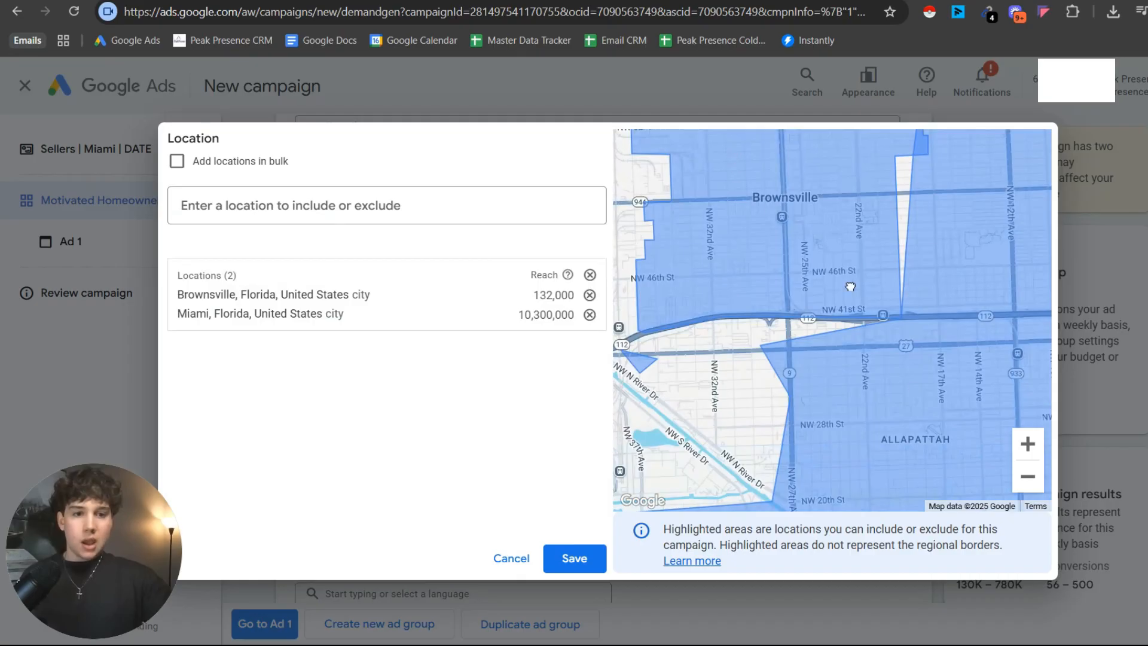
drag(969, 436, 646, 341)
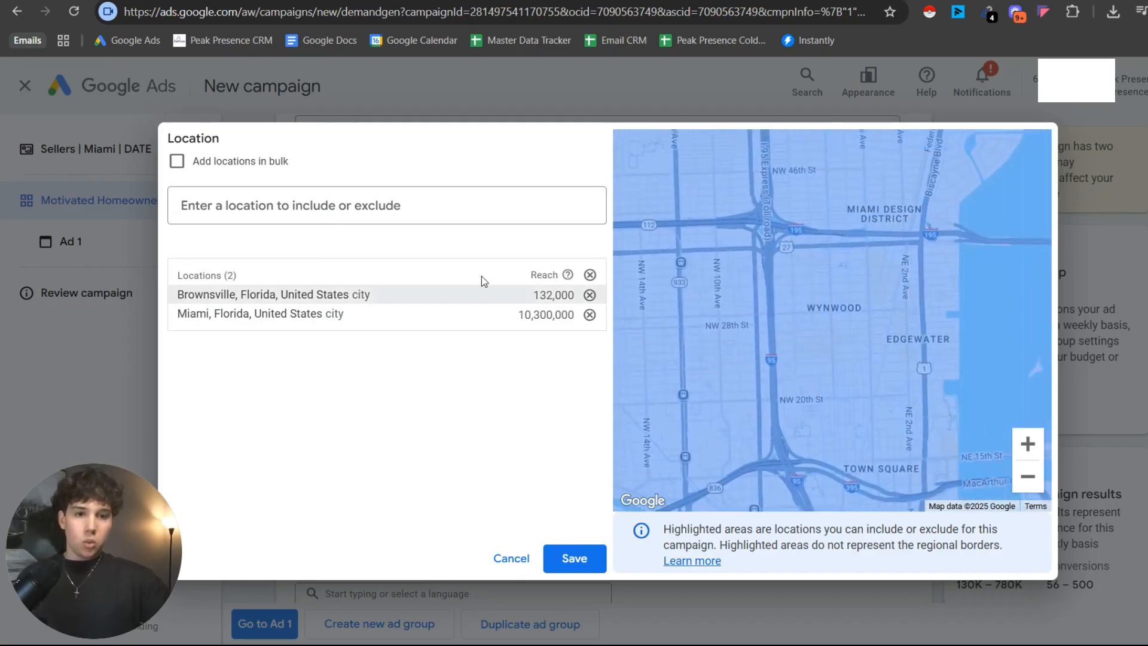
click(397, 209)
text(wynwood)
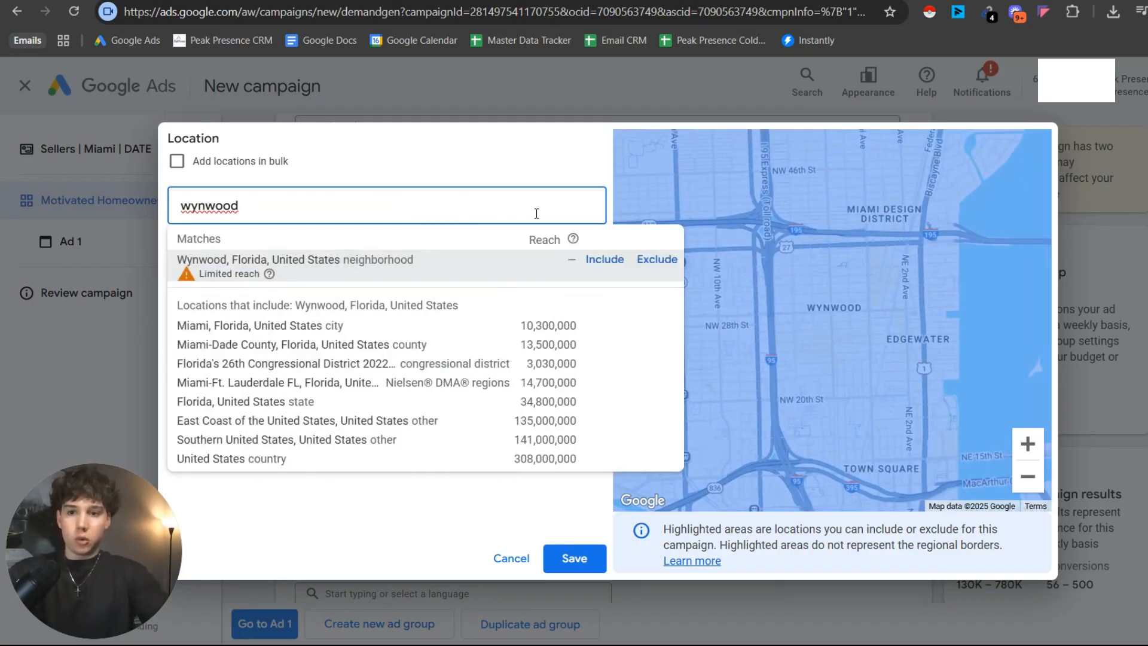
click(668, 264)
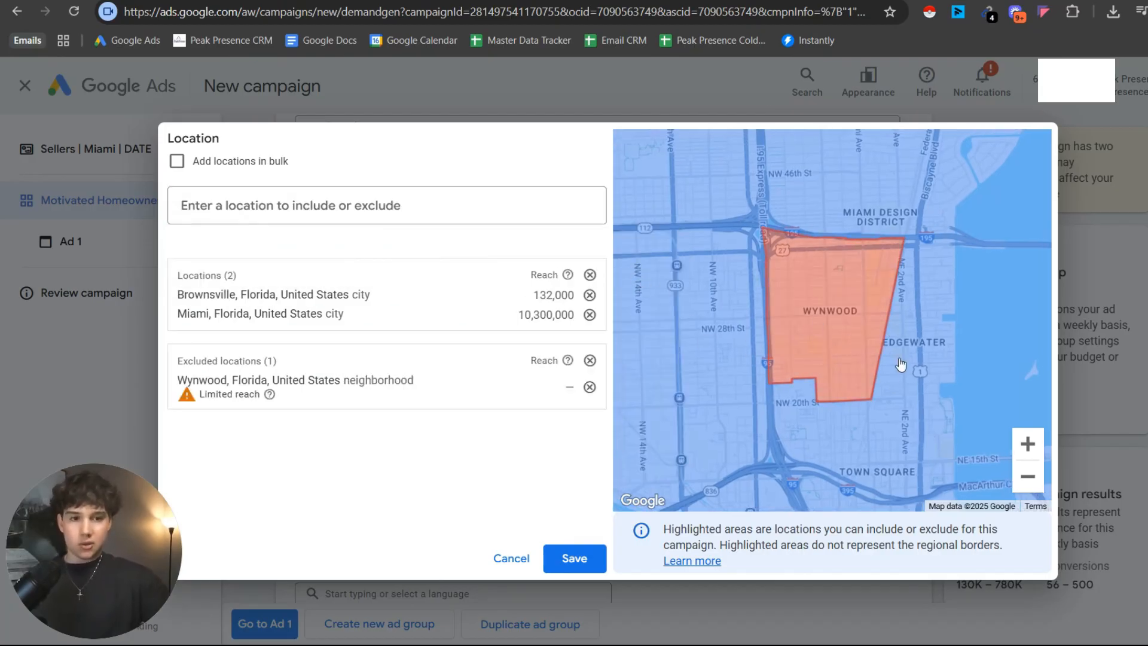
Check the included and excluded areas on the map and save the ad group's location targeting.
scroll(945, 335, down, 2)
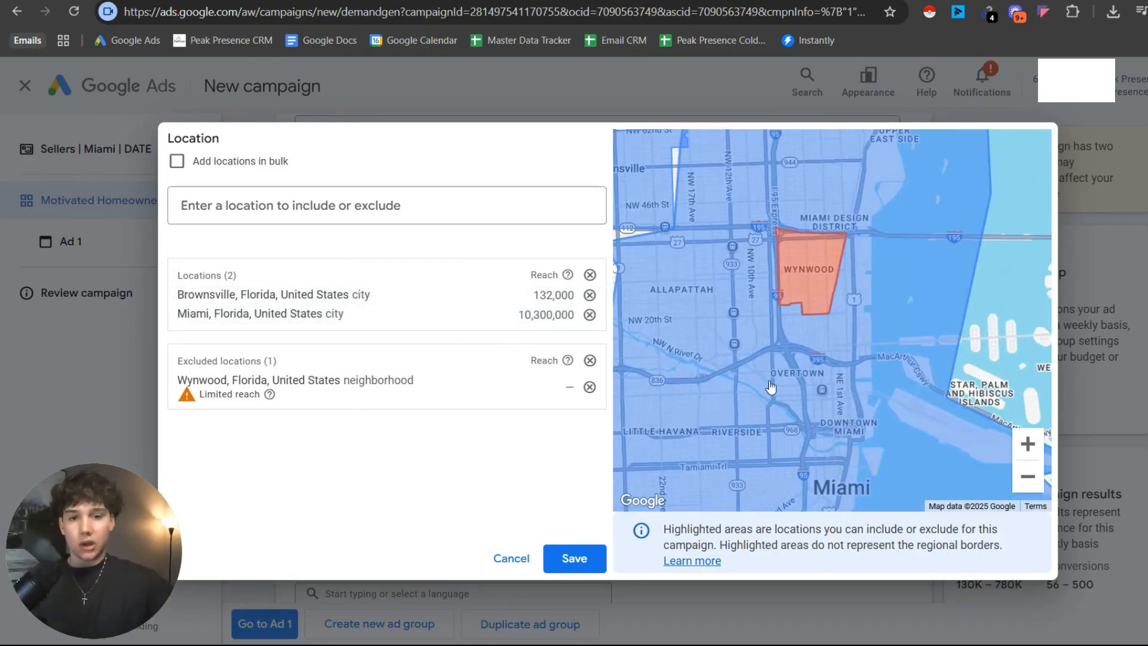
drag(856, 338, 932, 294)
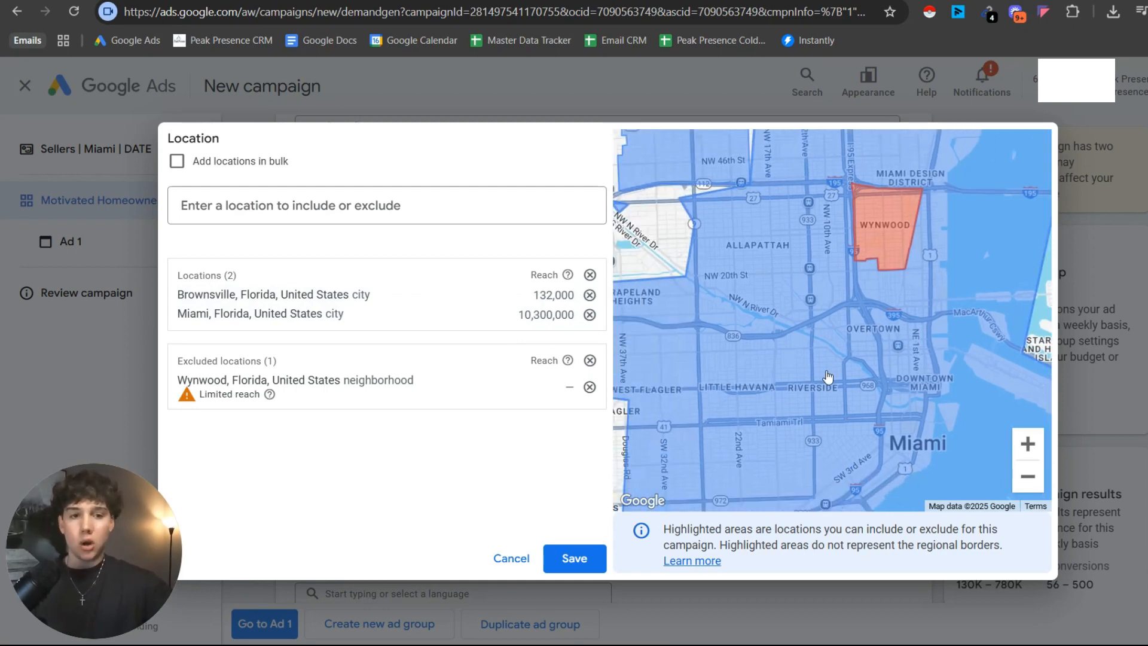
drag(842, 367, 773, 269)
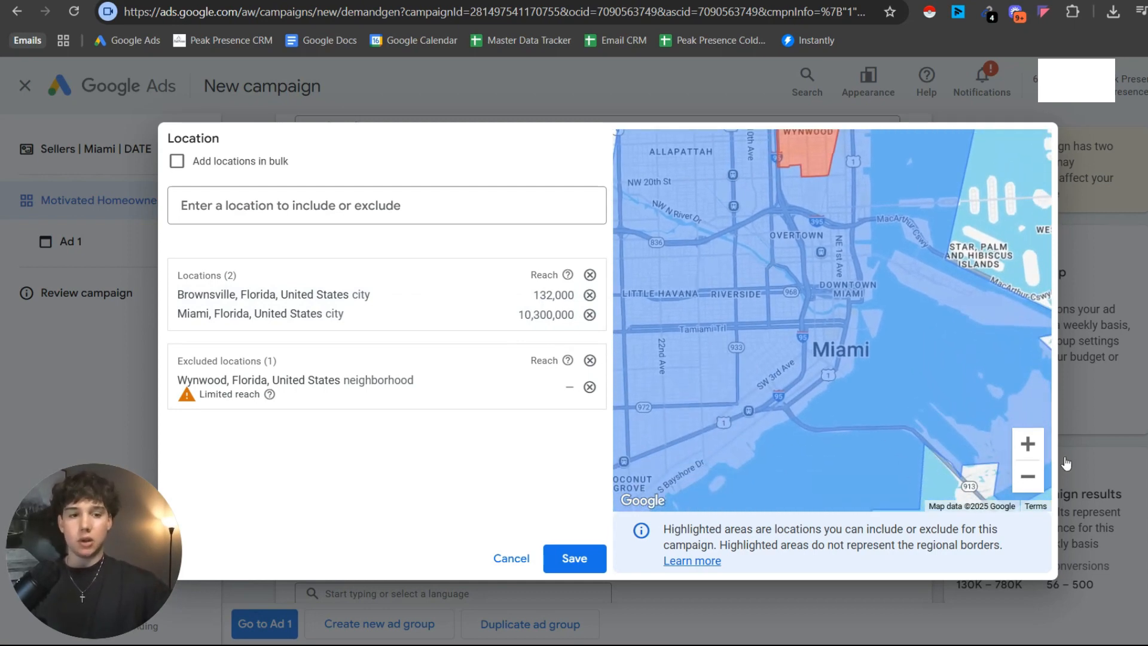
click(1028, 476)
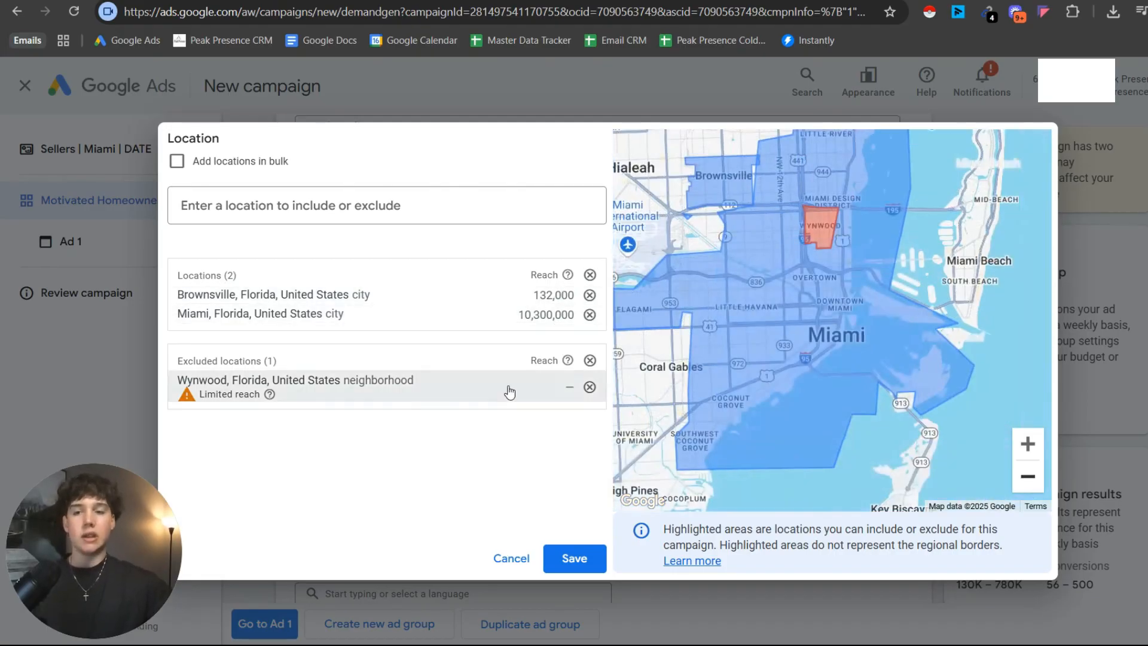
click(570, 549)
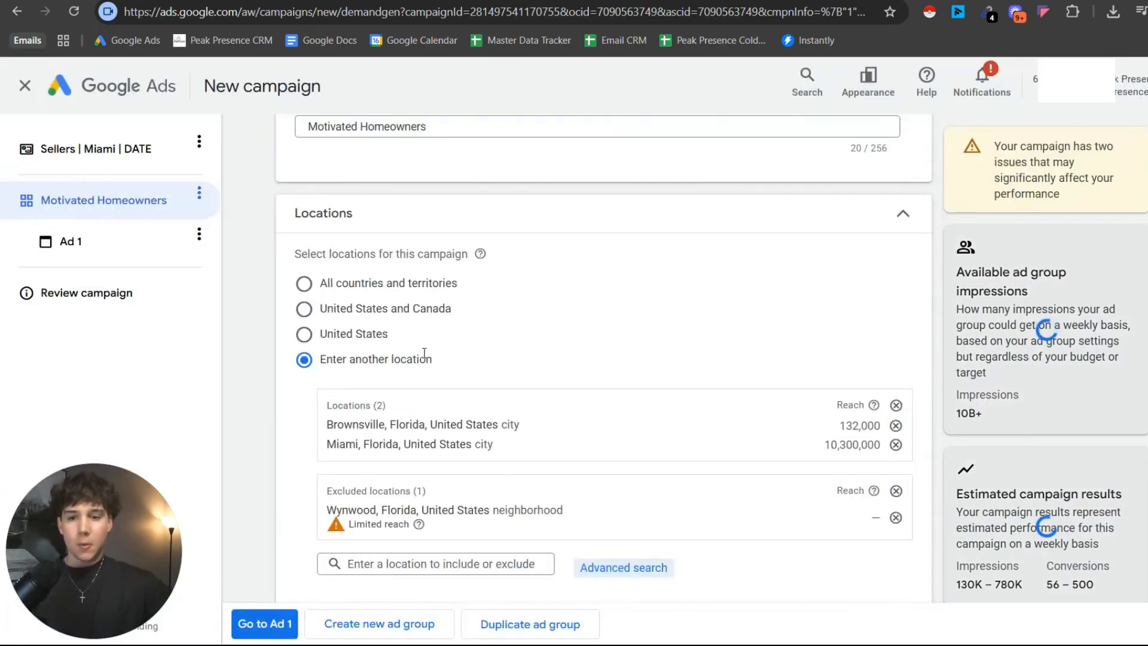
Set the ad group's customer language to English.
scroll(424, 353, down, 10)
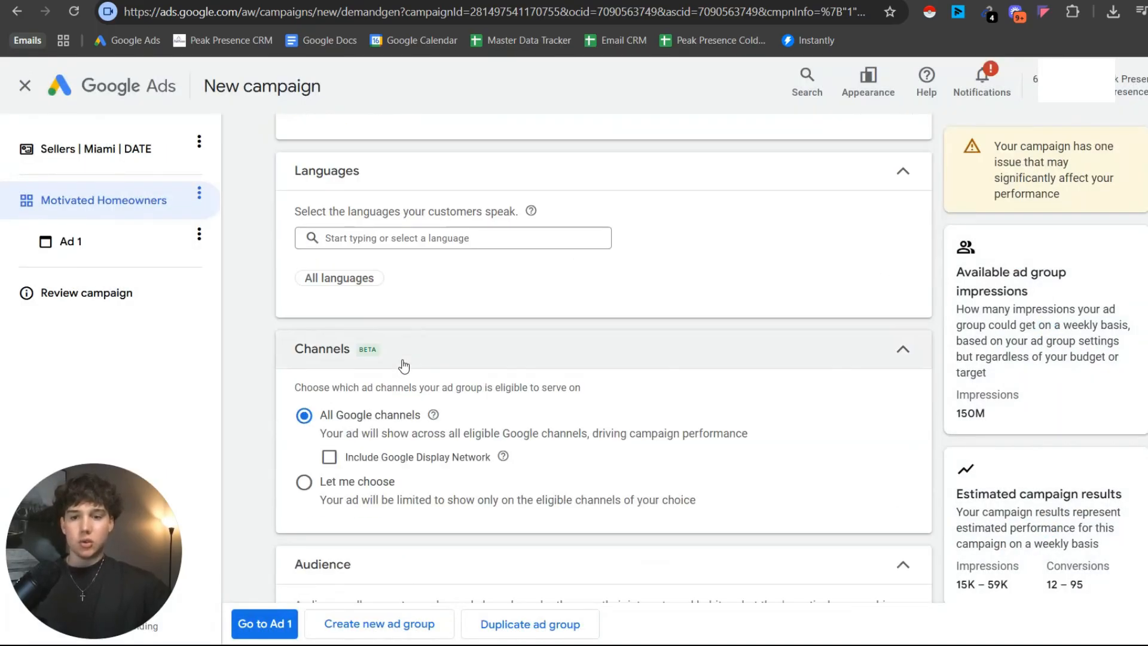
click(392, 245)
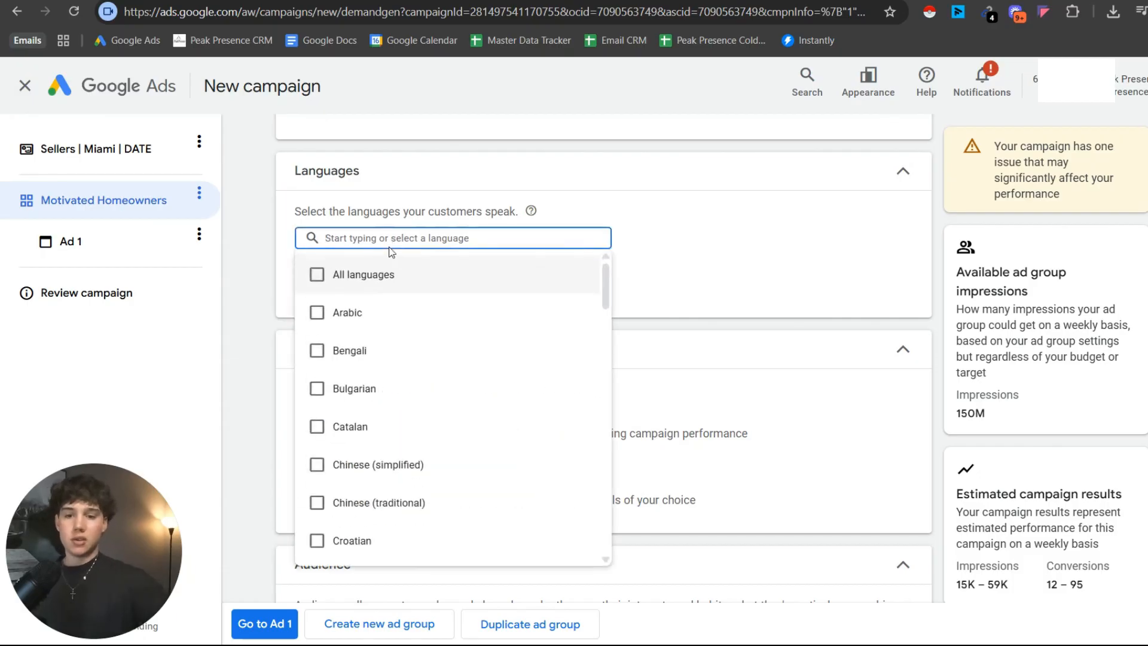
text(eng)
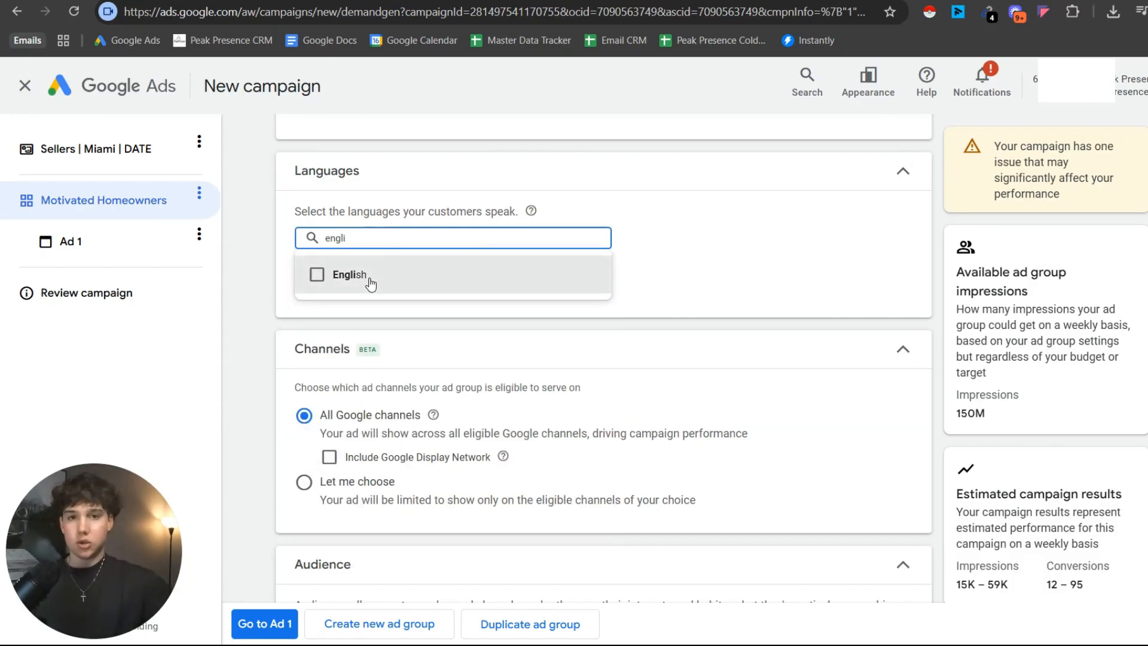
text(li)
click(317, 275)
scroll(359, 281, down, 1)
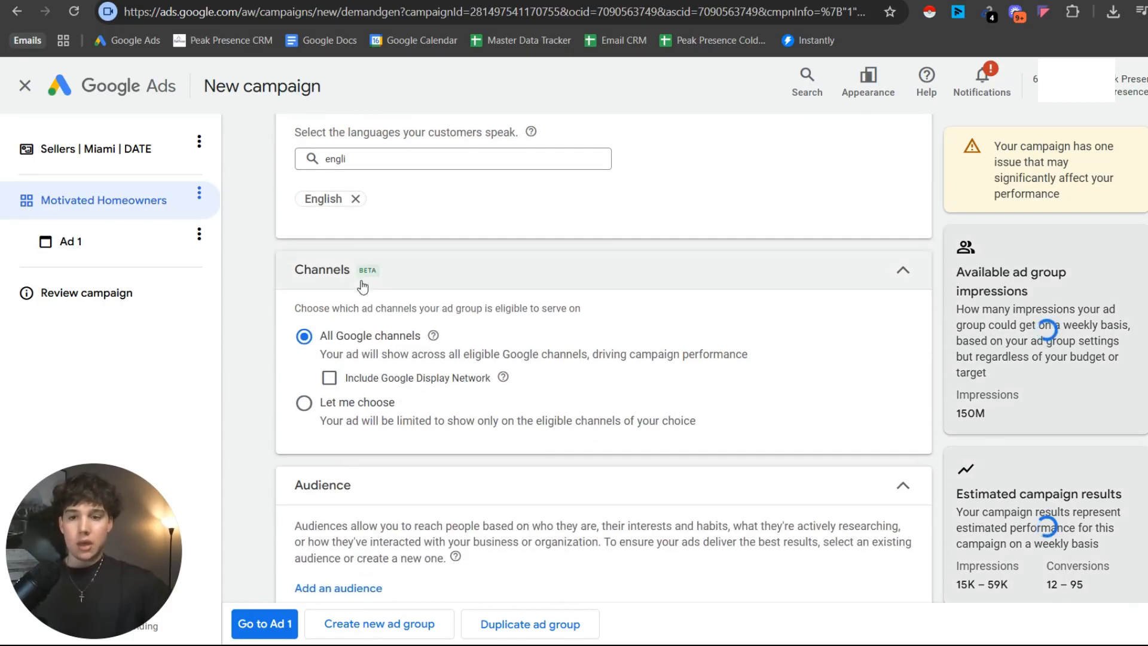
Switch to the Miro board and review the flowchart from Setup Geo-Targeting to the stage below it.
scroll(363, 287, down, 1)
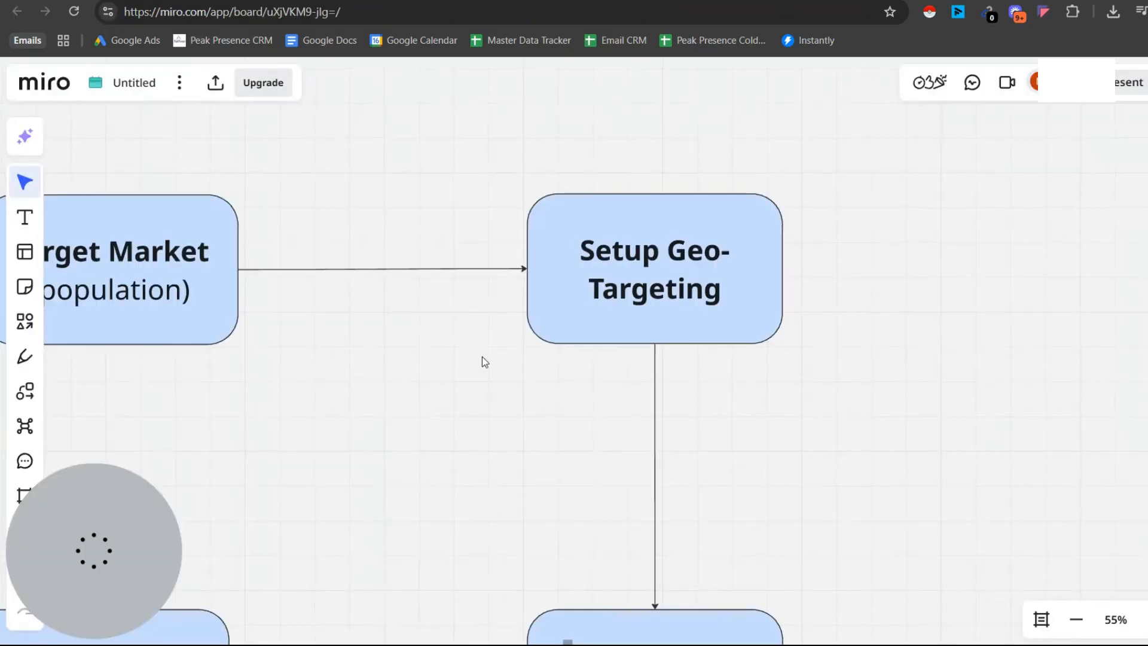
scroll(539, 363, down, 5)
drag(601, 602, 565, 314)
scroll(566, 314, up, 4)
drag(567, 266, 582, 312)
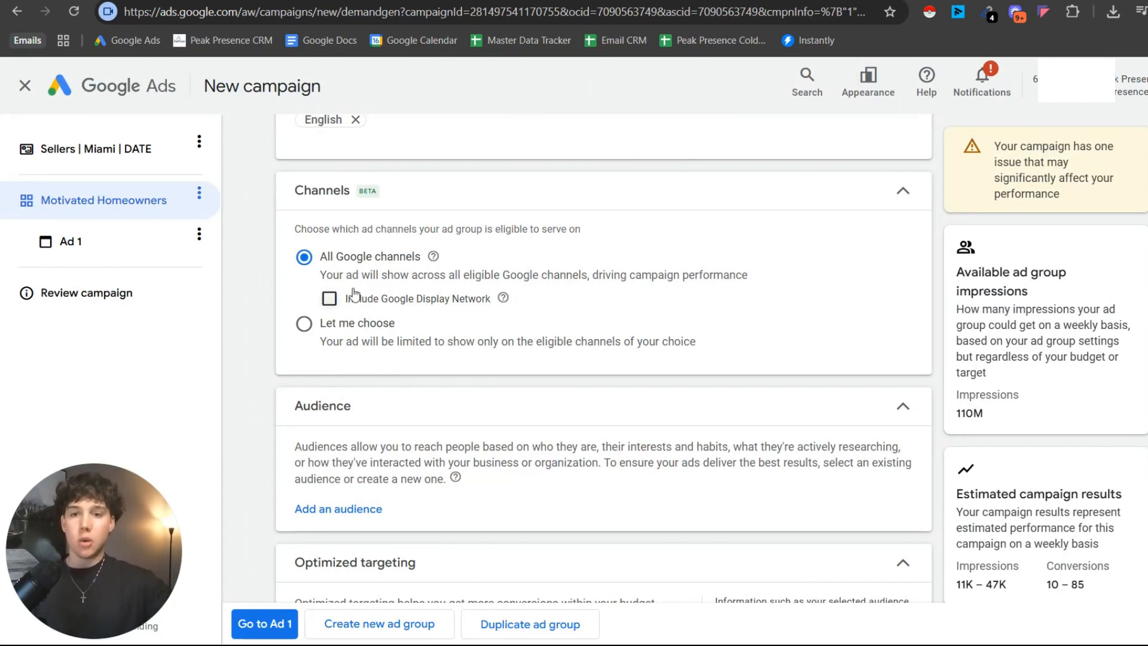
Limit the ad group's channels to YouTube in-stream only, turning off YouTube in-feed, YouTube Shorts, Discover, Gmail and Google Display Network.
right_click(345, 218)
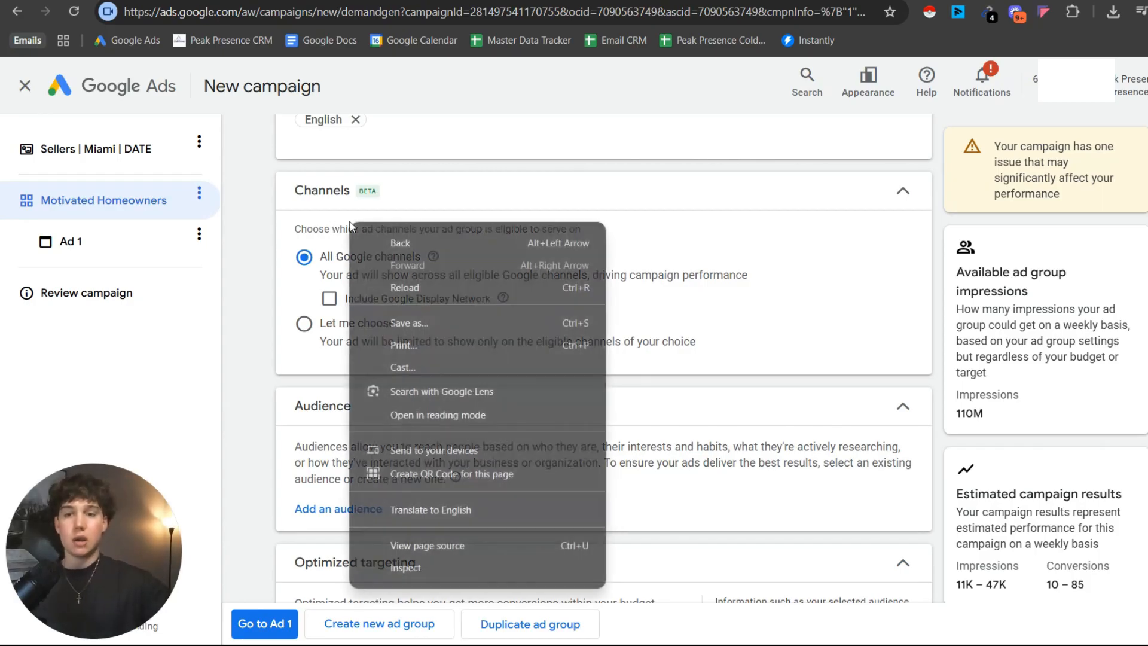
key(Escape)
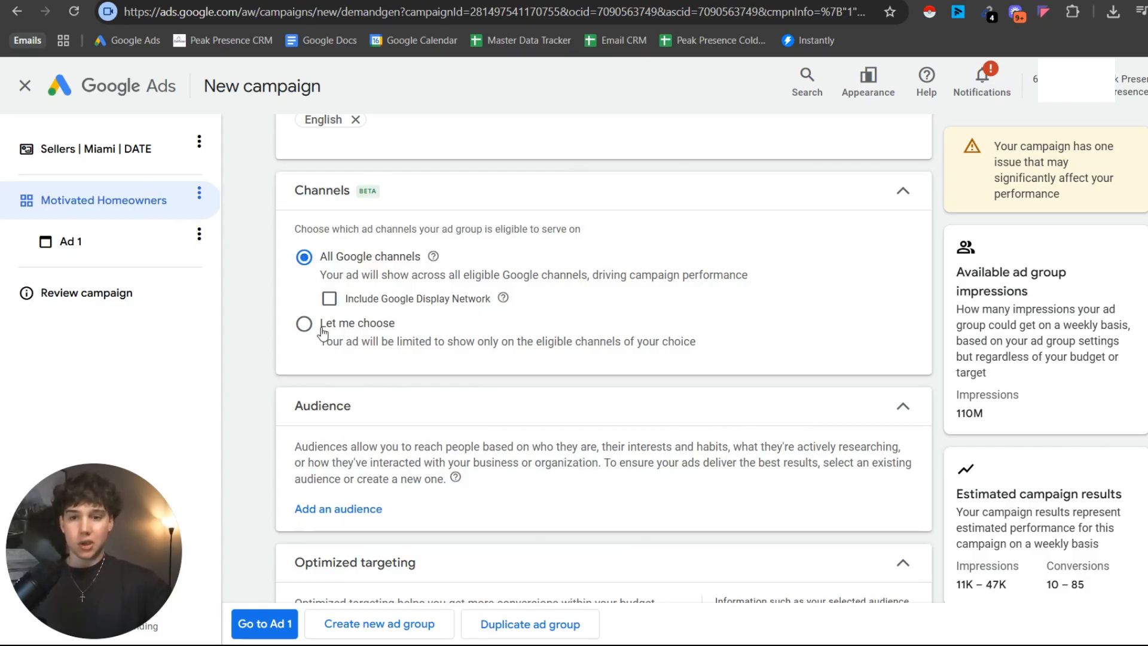
click(315, 332)
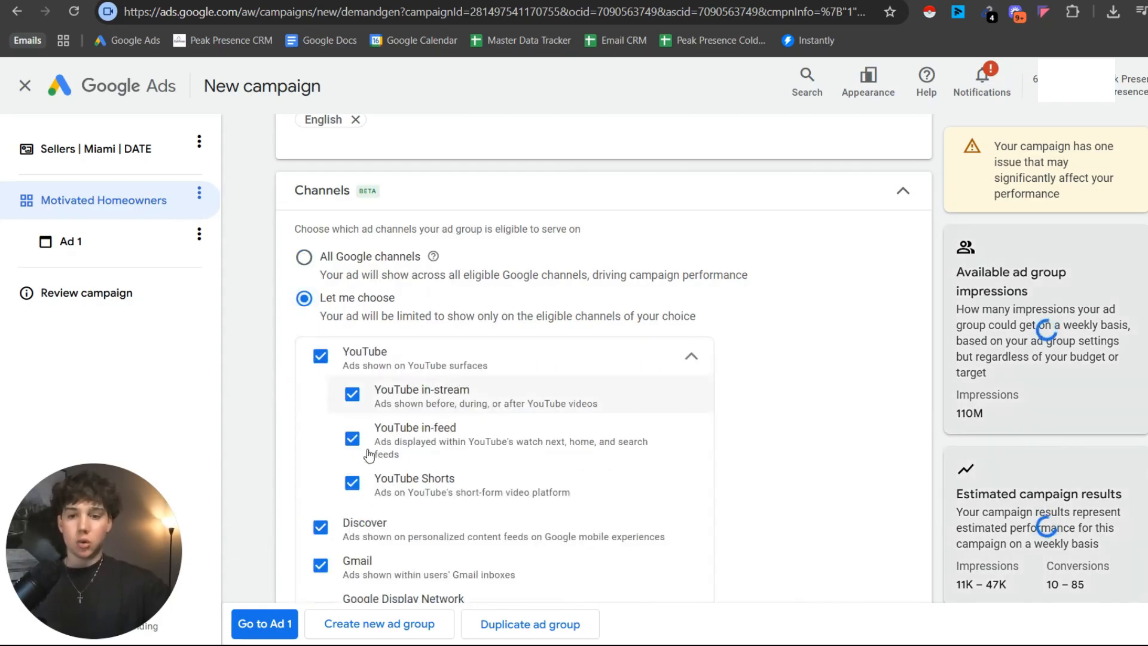
click(353, 446)
click(353, 483)
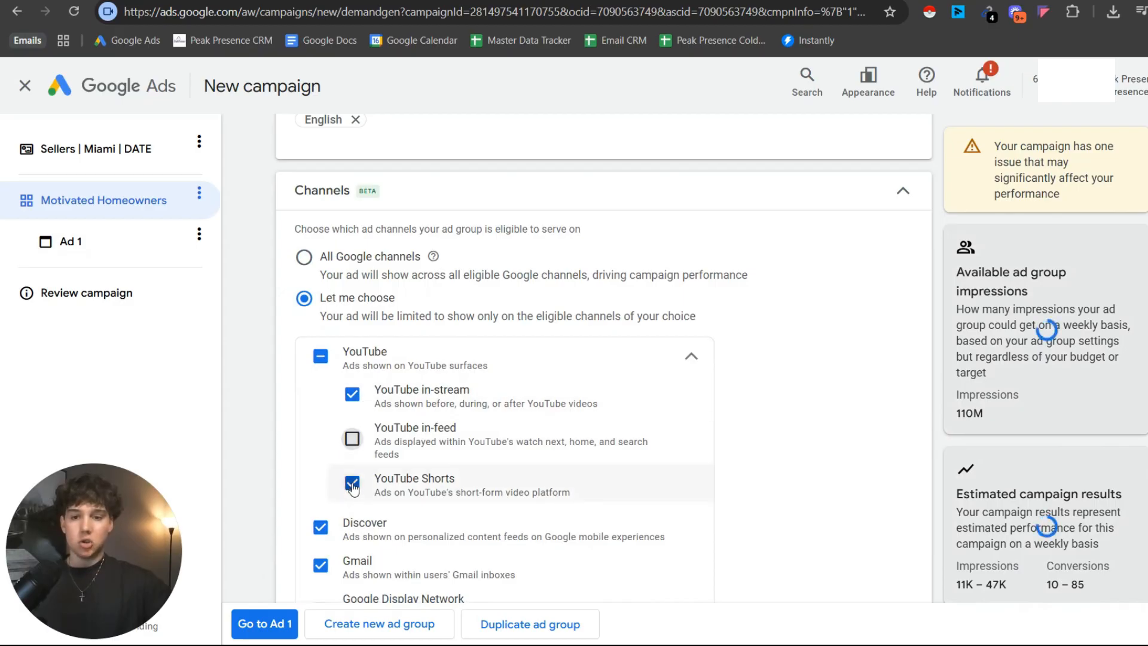
click(321, 526)
scroll(337, 511, down, 1)
scroll(330, 506, down, 2)
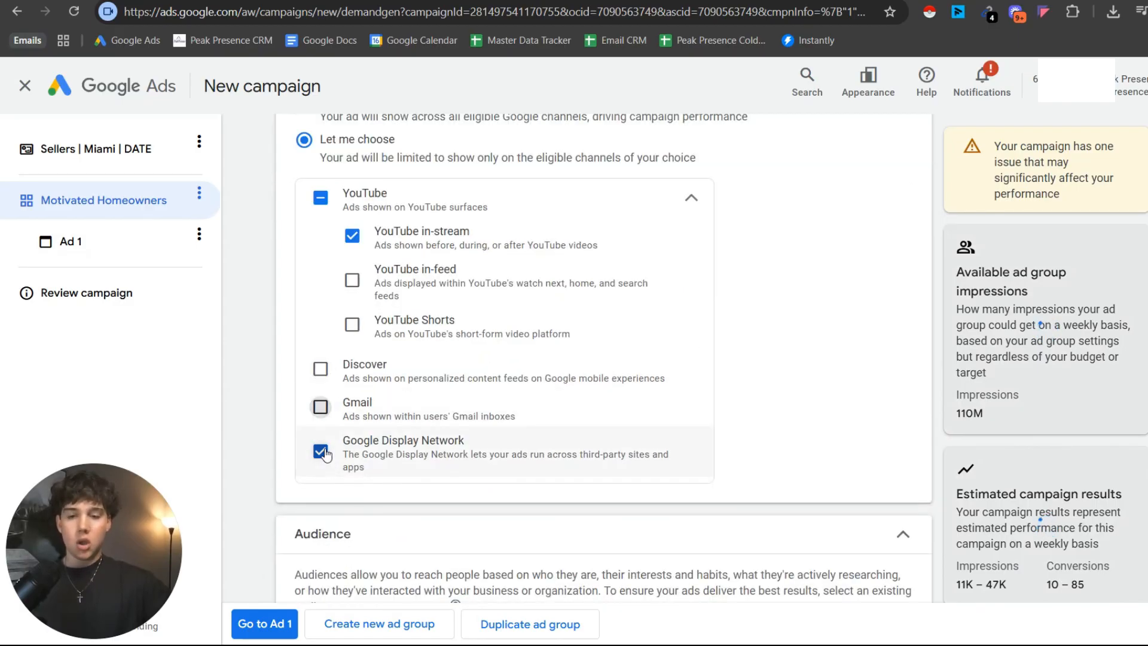
click(321, 451)
click(321, 407)
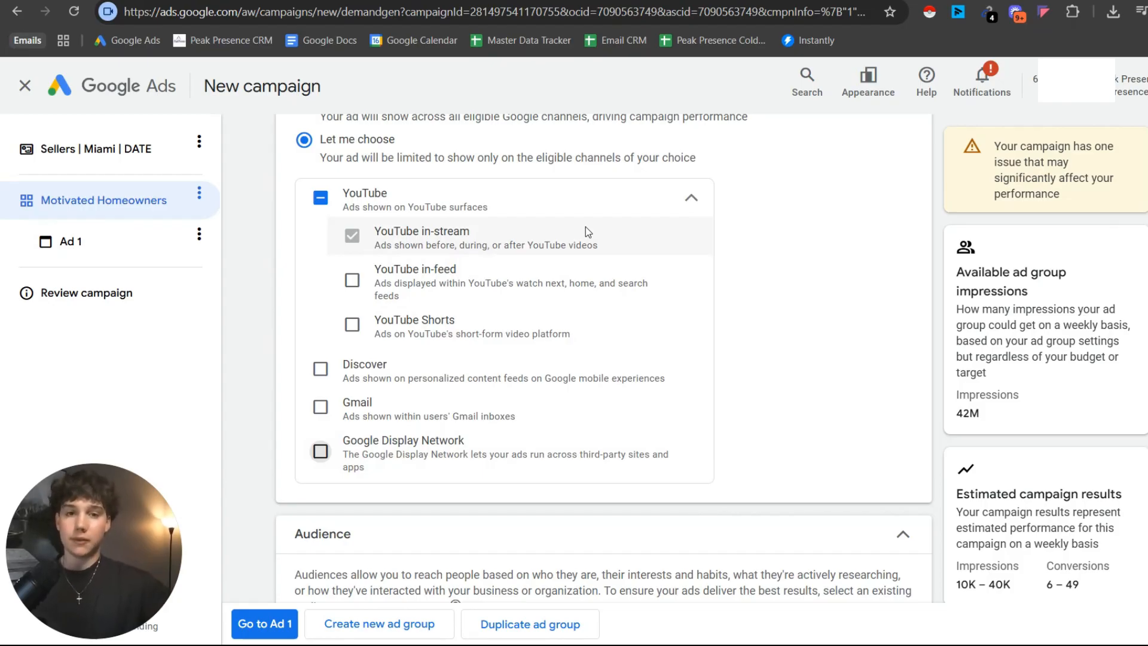
Check the motivated homeowners stage of the Miro flowchart and return to the ad group's Audience settings in Google Ads.
scroll(551, 270, down, 5)
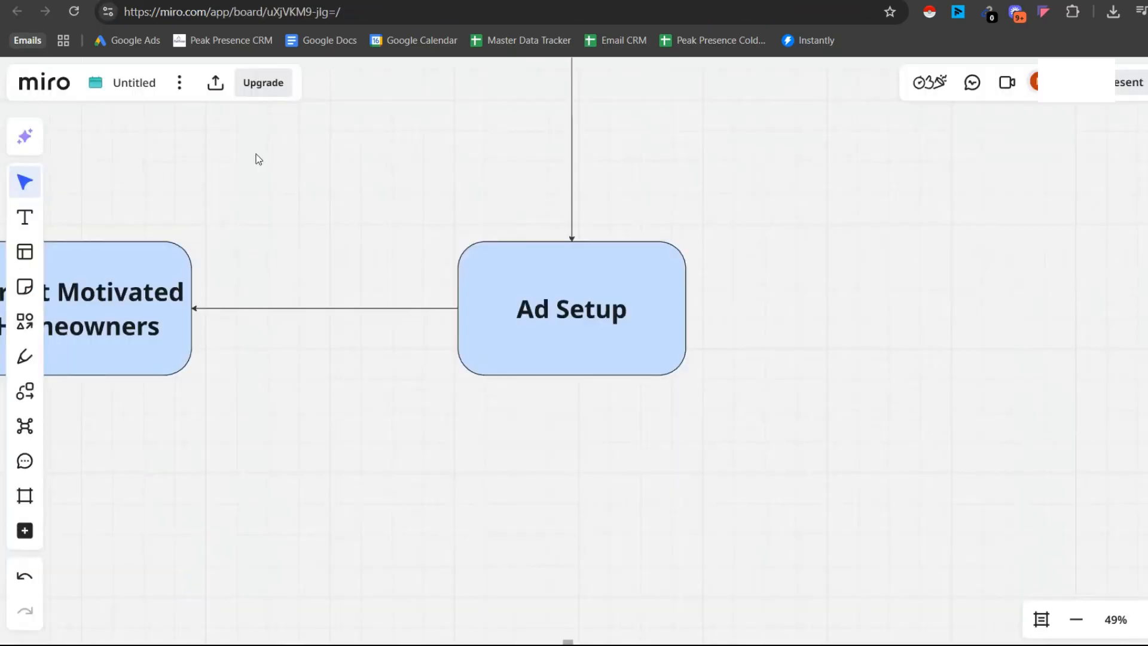
drag(438, 336, 845, 323)
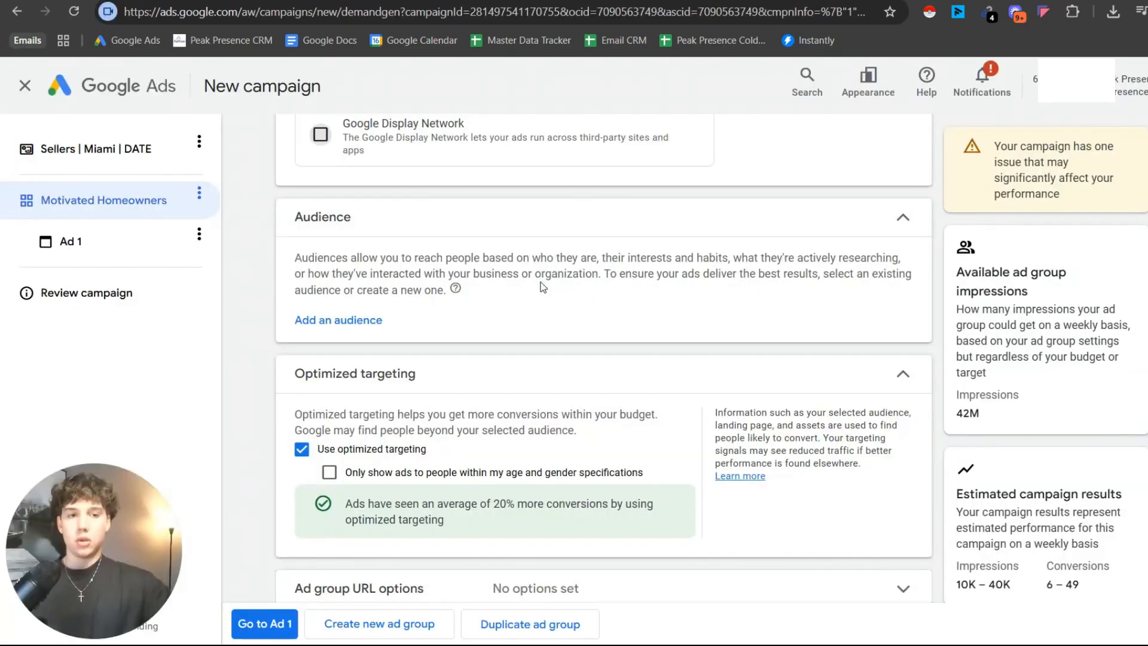
scroll(518, 311, up, 1)
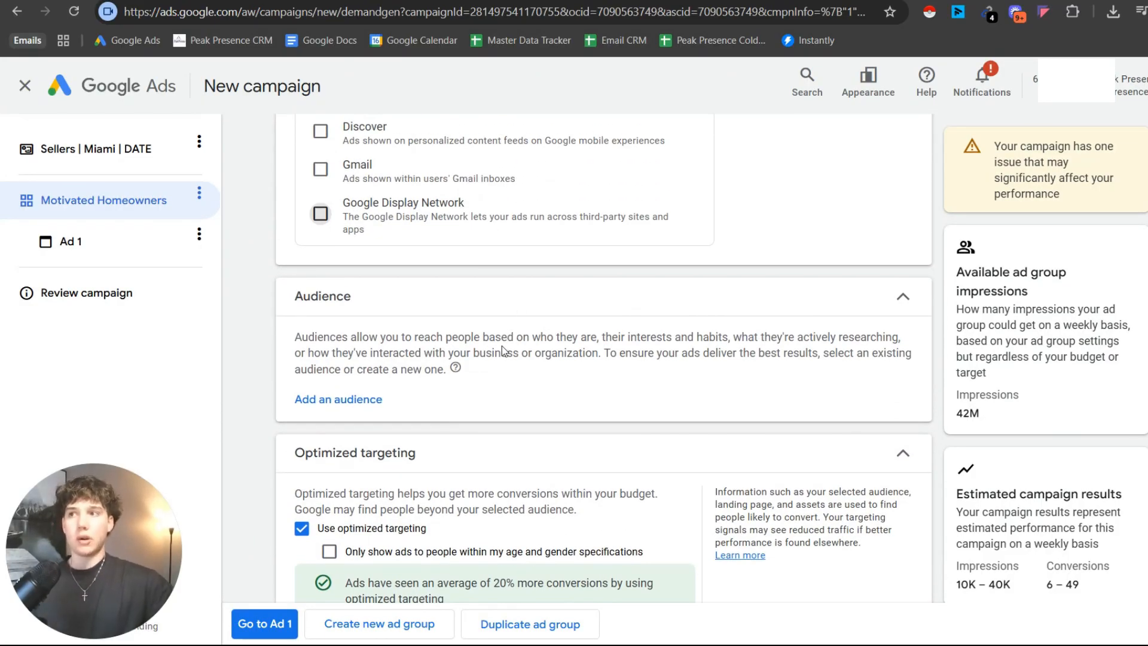
Start a new audience for the ad group and include the Homeowners detailed demographic segment.
click(358, 399)
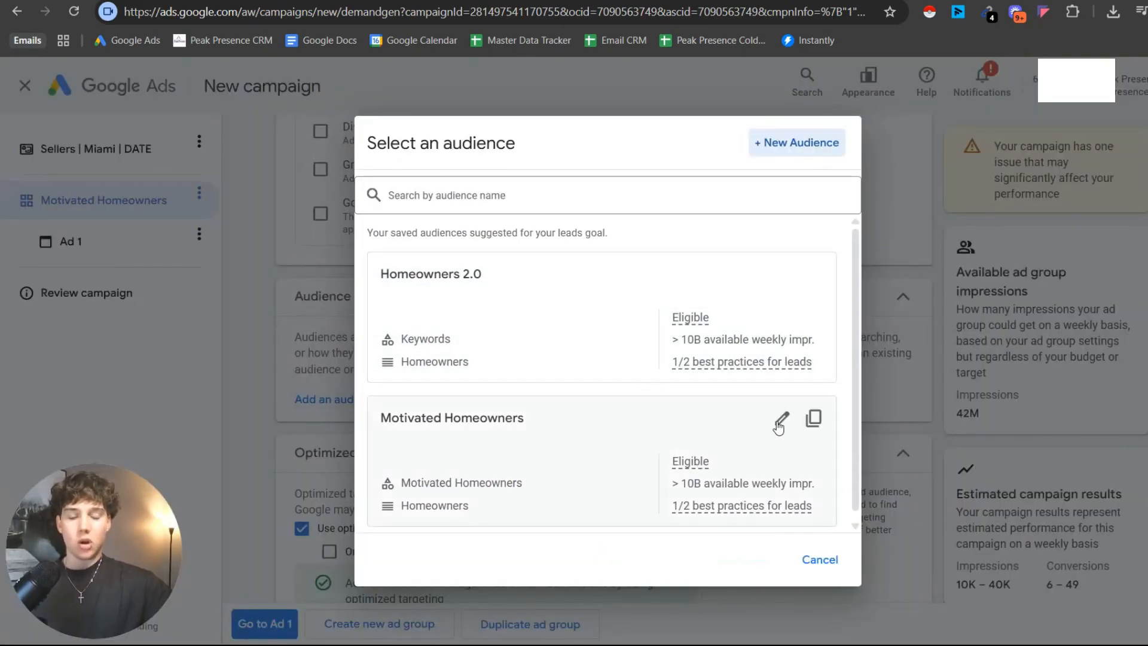
click(802, 149)
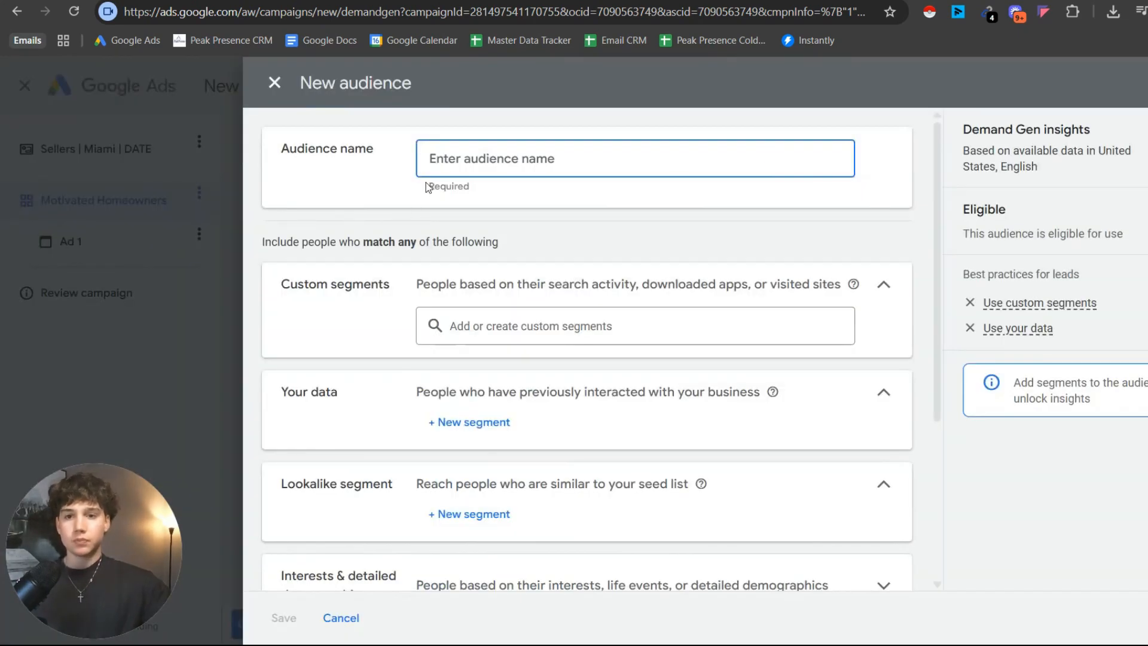
scroll(451, 191, down, 3)
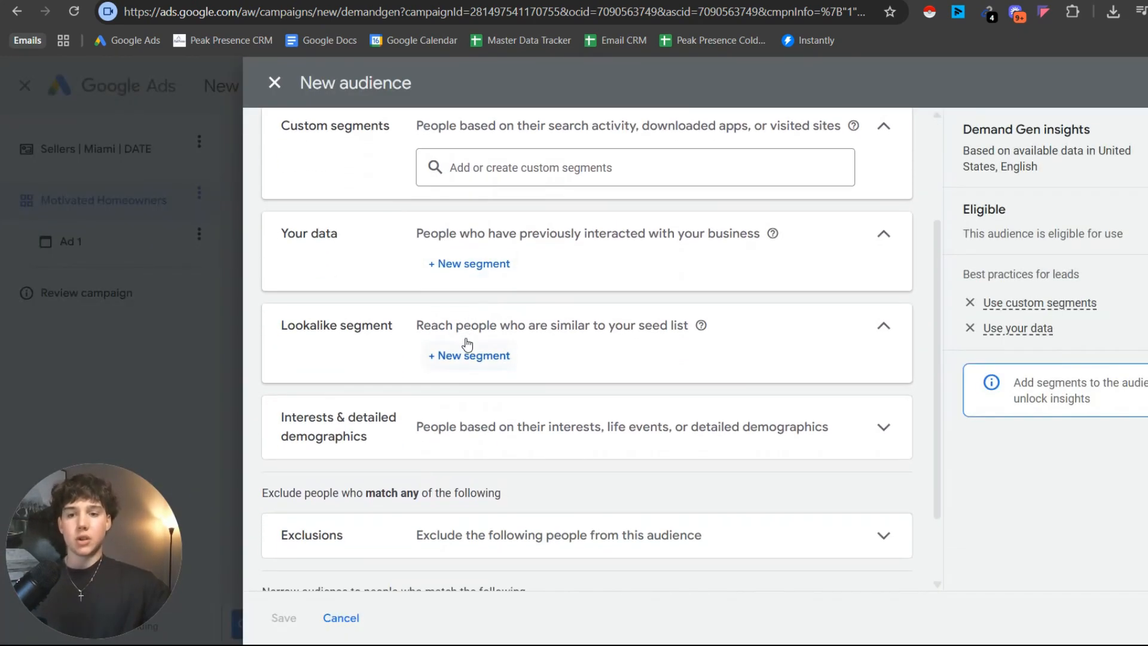
scroll(431, 347, down, 2)
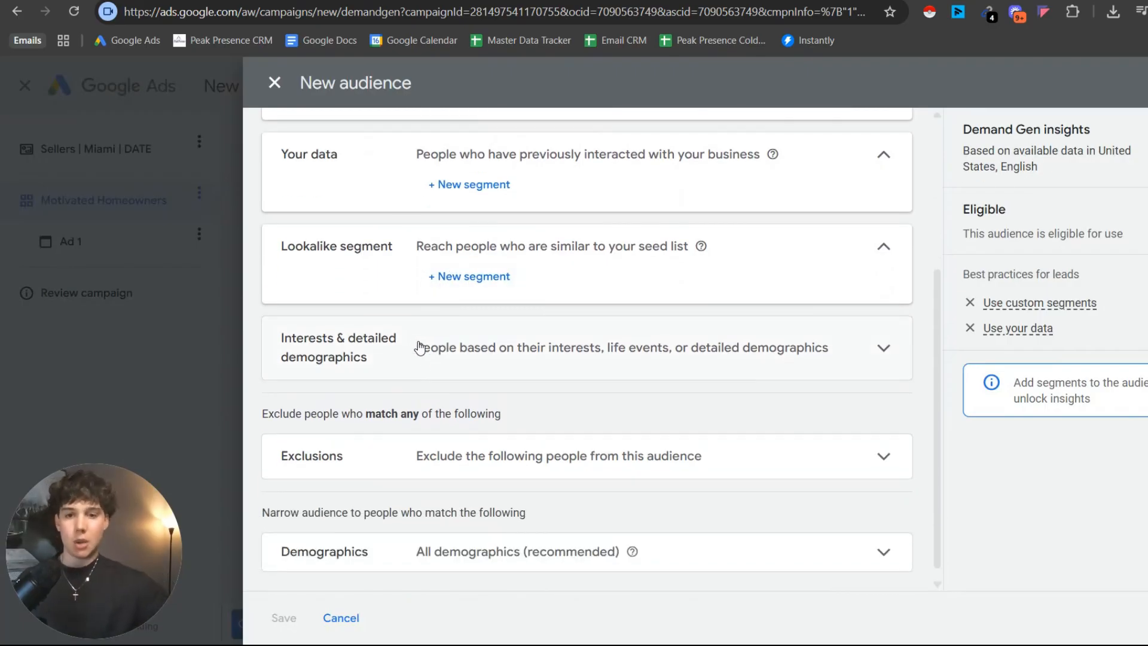
click(421, 348)
click(478, 406)
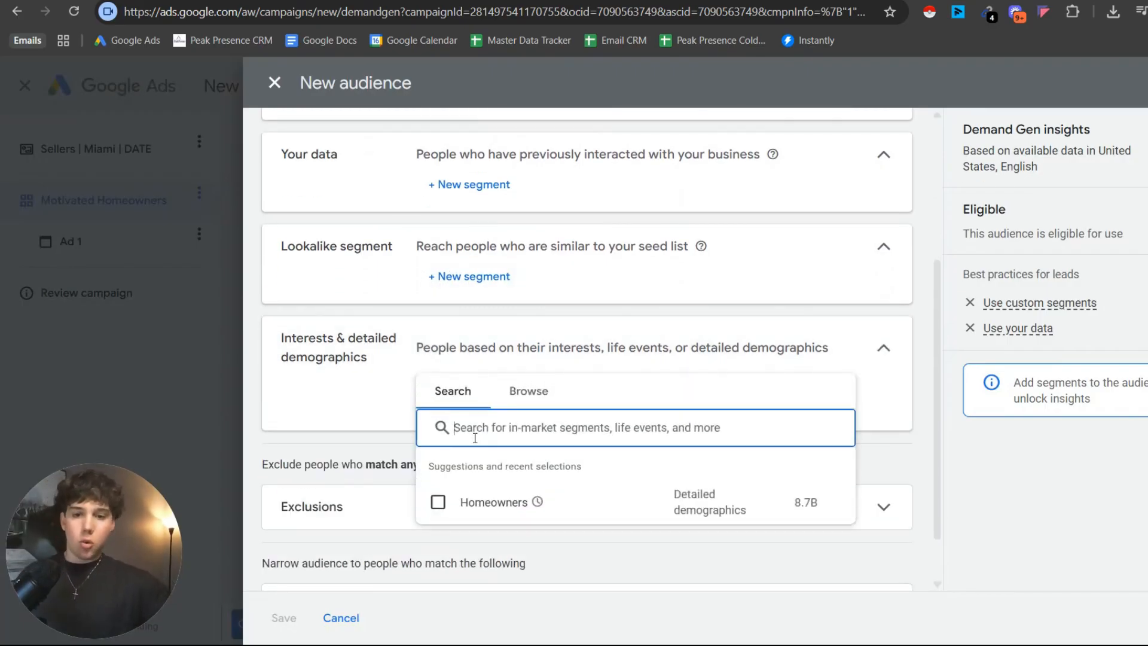
click(439, 503)
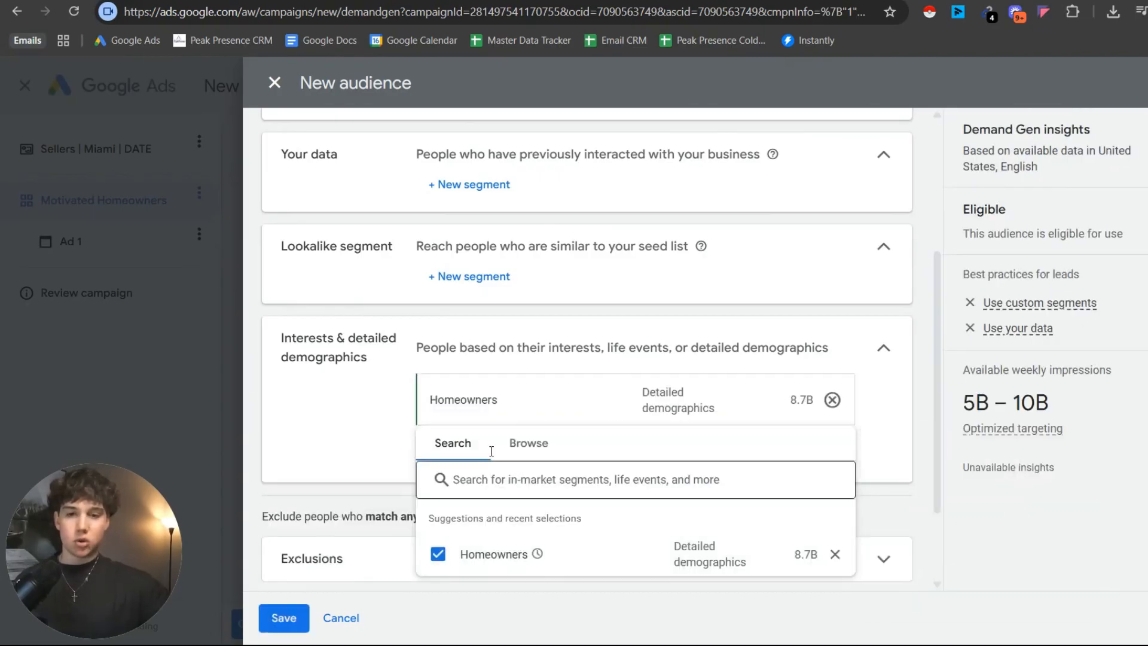
click(370, 420)
Start a new custom segment in the audience, based on people with any of these interests or purchase intentions.
scroll(458, 421, up, 3)
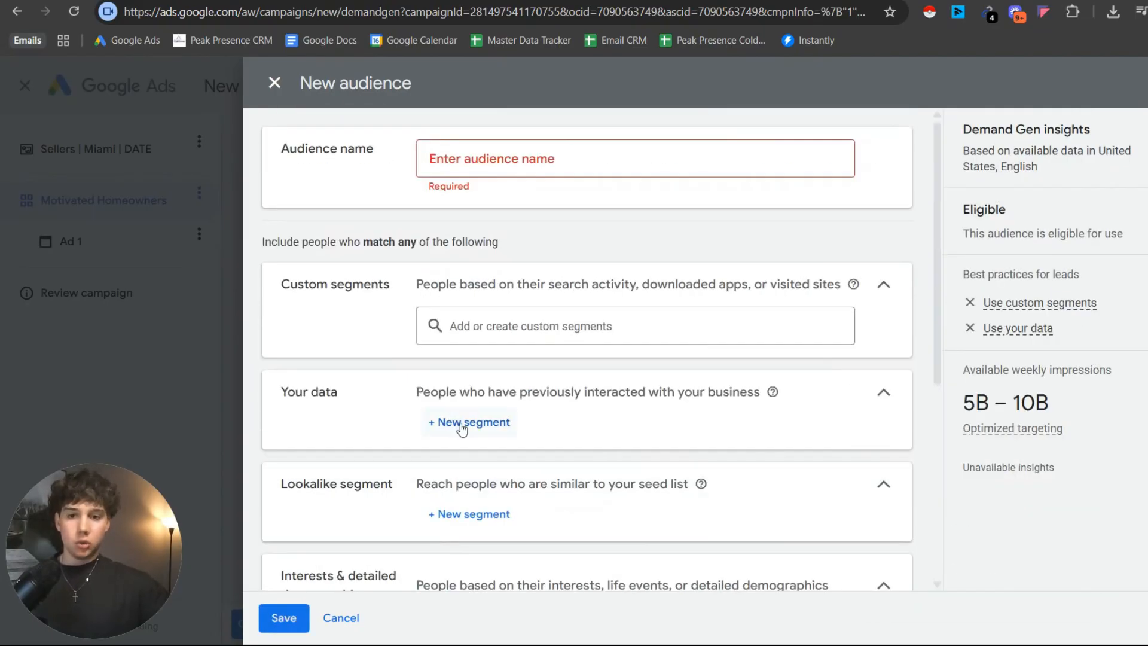
click(506, 327)
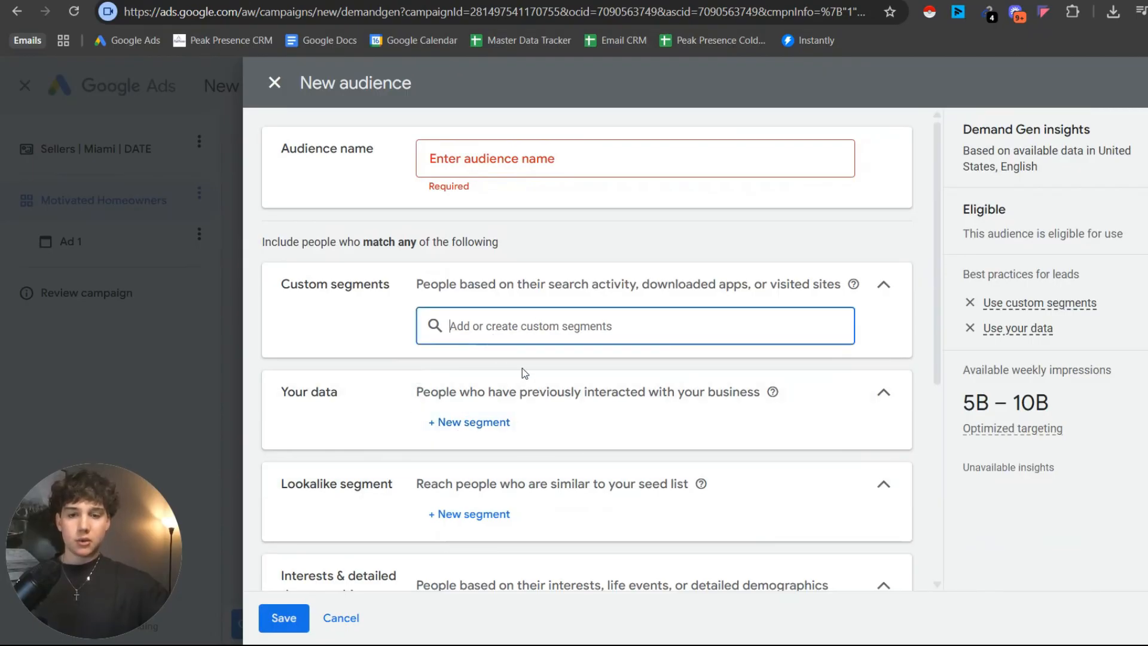
click(531, 331)
click(816, 324)
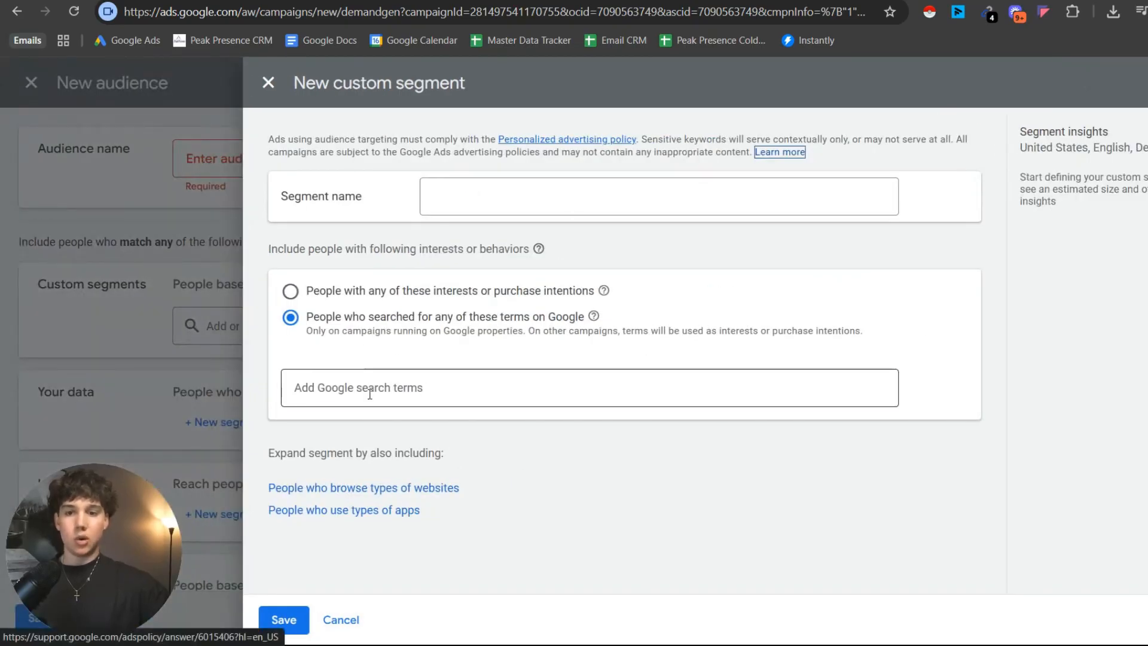
click(454, 393)
click(358, 299)
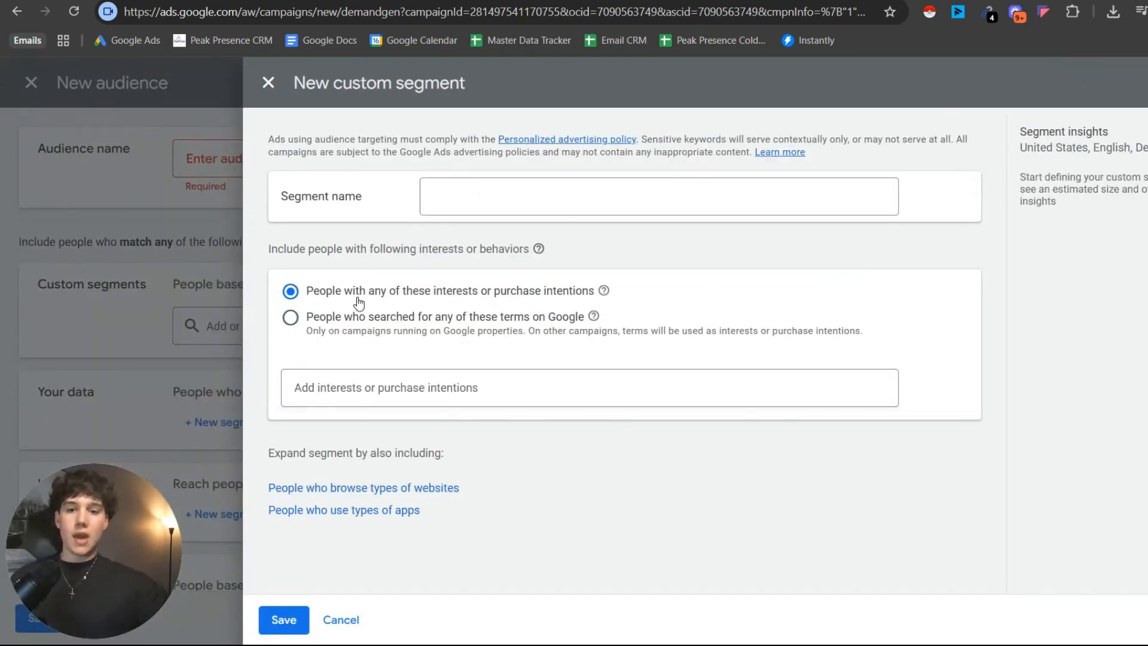
Add the purchase intentions "sell my home fast", "sell your home fast" and "how to sell your home fast" to the custom segment.
click(380, 386)
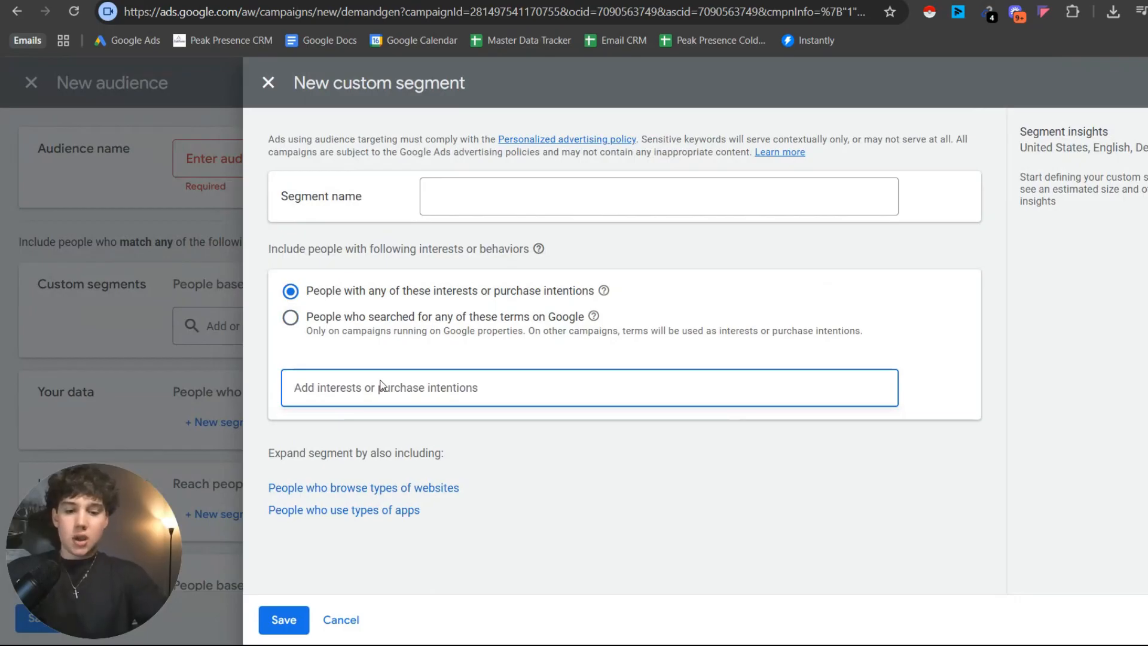
text(sell my home fa)
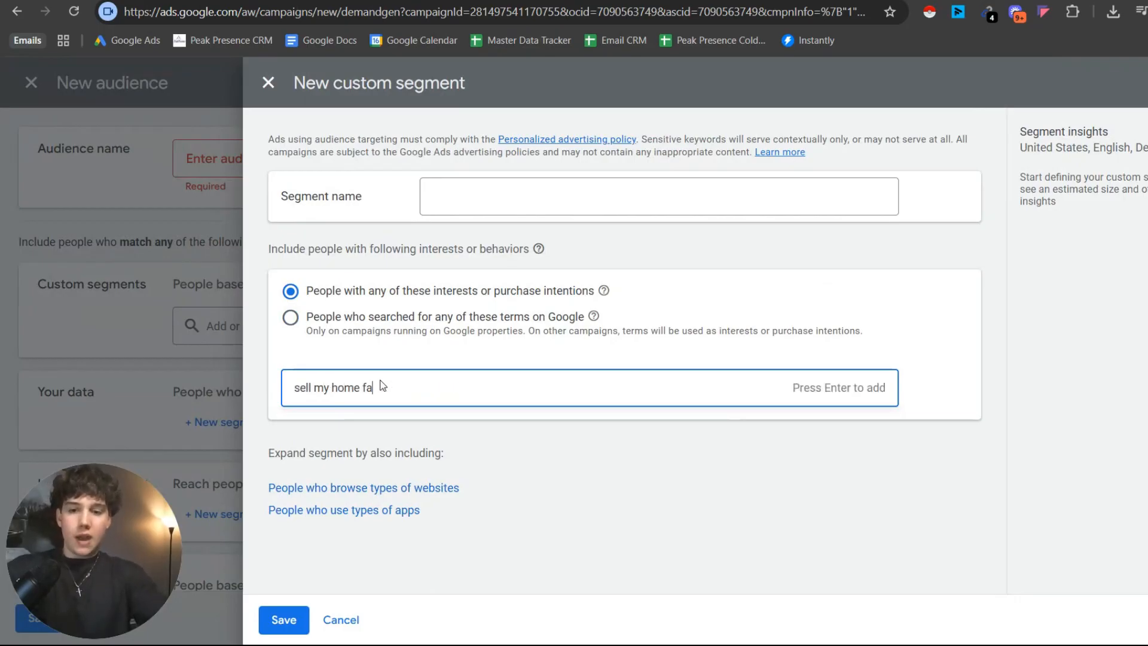
text(st)
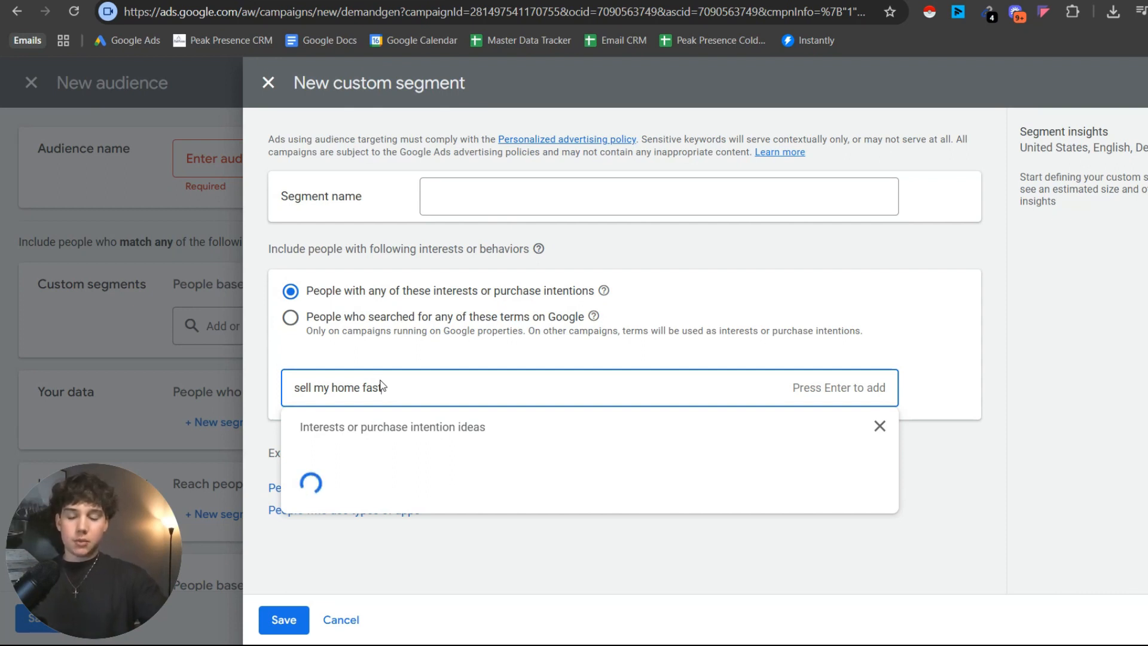
key(Return)
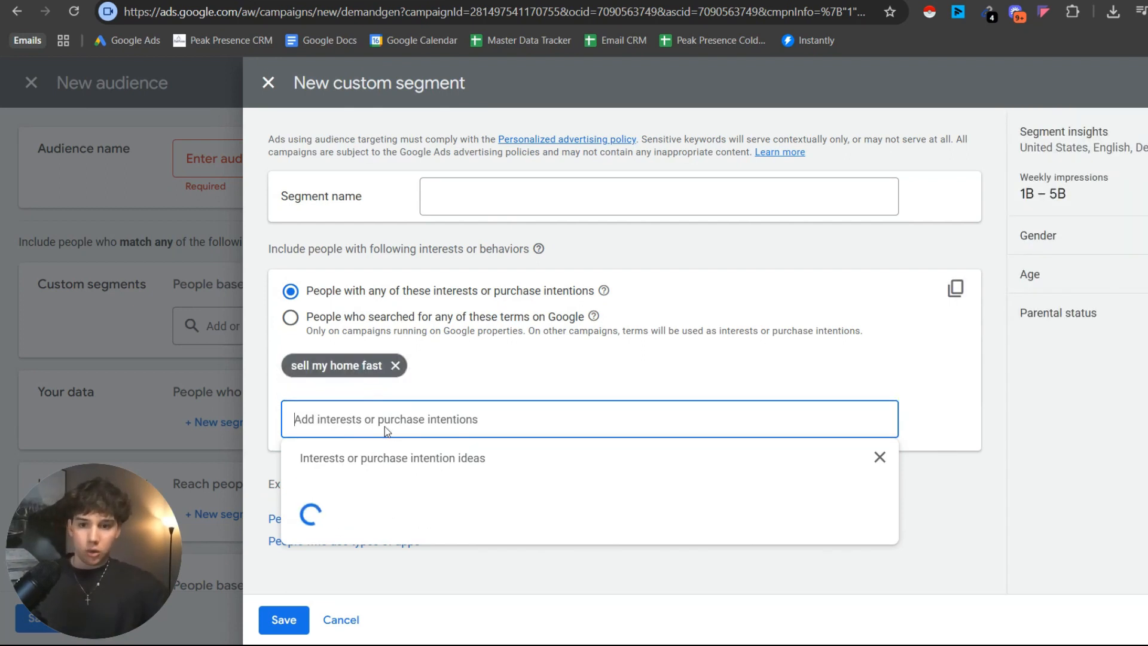
click(401, 512)
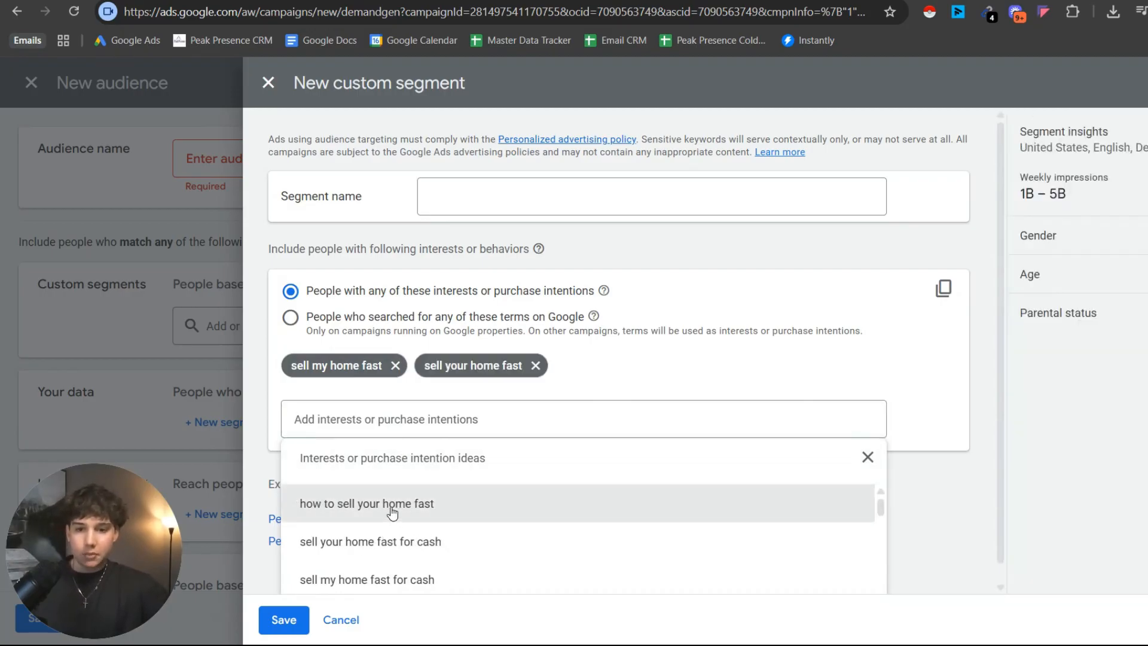
click(350, 505)
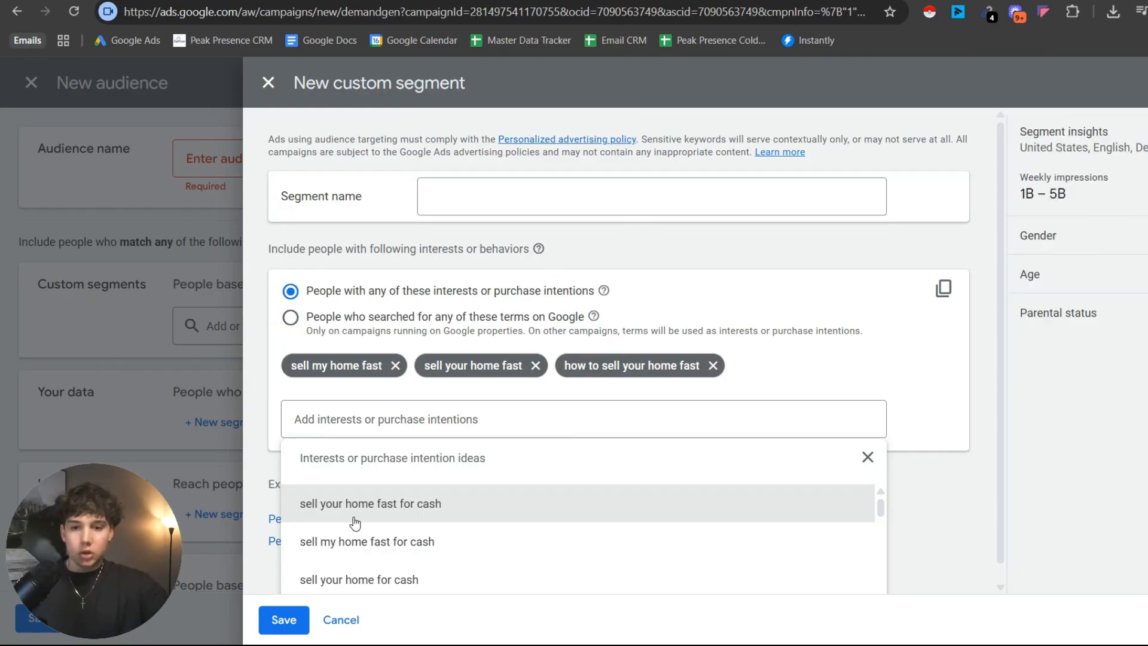
Add the suggested intentions "i want to sell my property fast" and "how to sell my house fast" to the custom segment.
scroll(355, 524, down, 2)
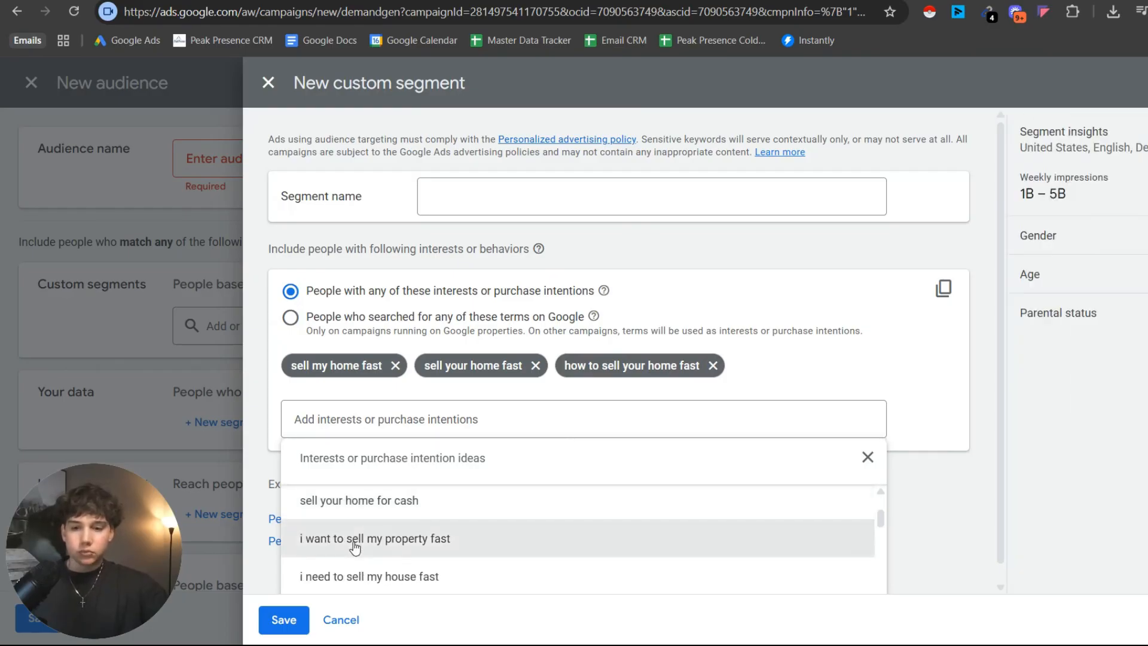
click(355, 541)
scroll(372, 525, down, 2)
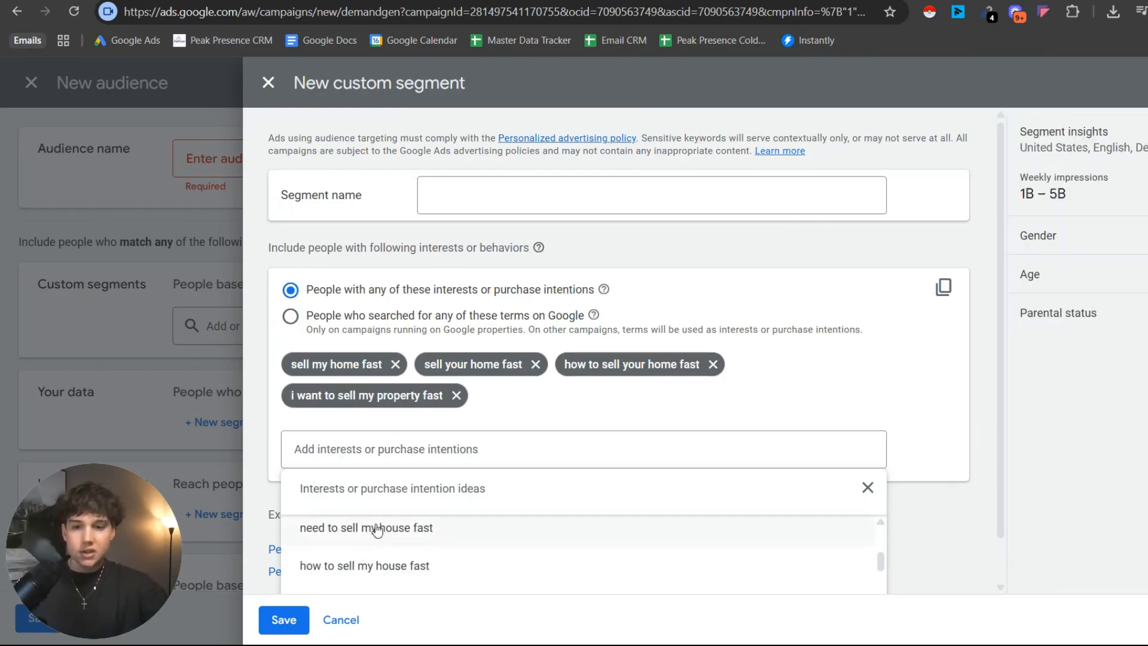
click(428, 563)
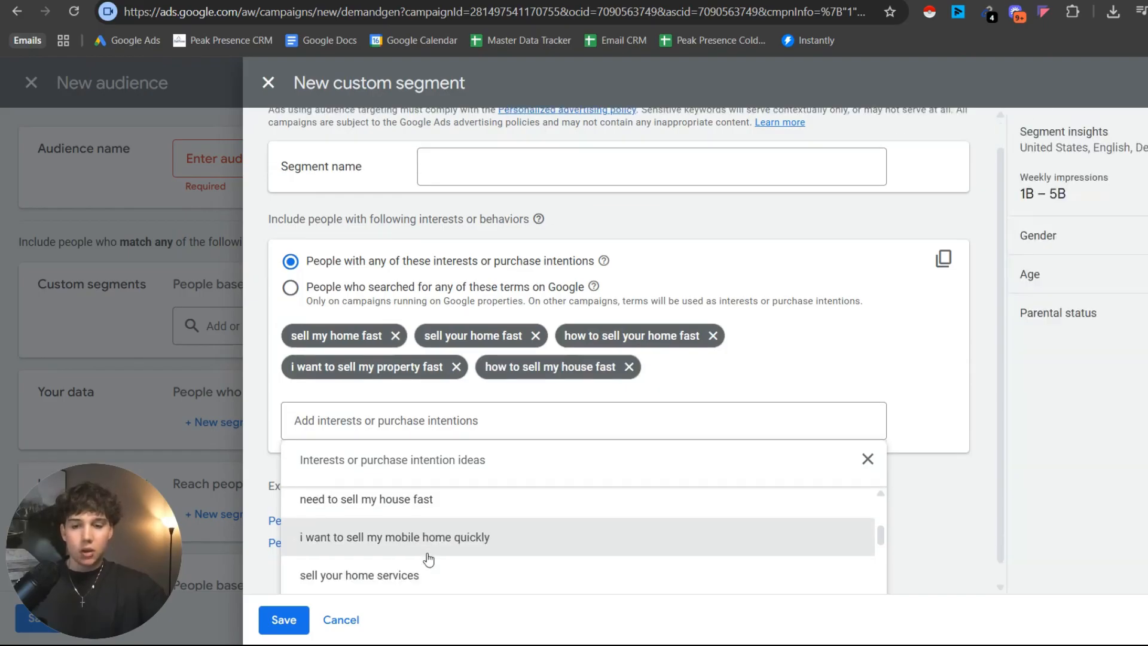
Add the suggested intentions "selling your house", "sell your home" and "i want to sell my house urgently" to the custom segment.
scroll(440, 541, down, 2)
scroll(438, 534, down, 2)
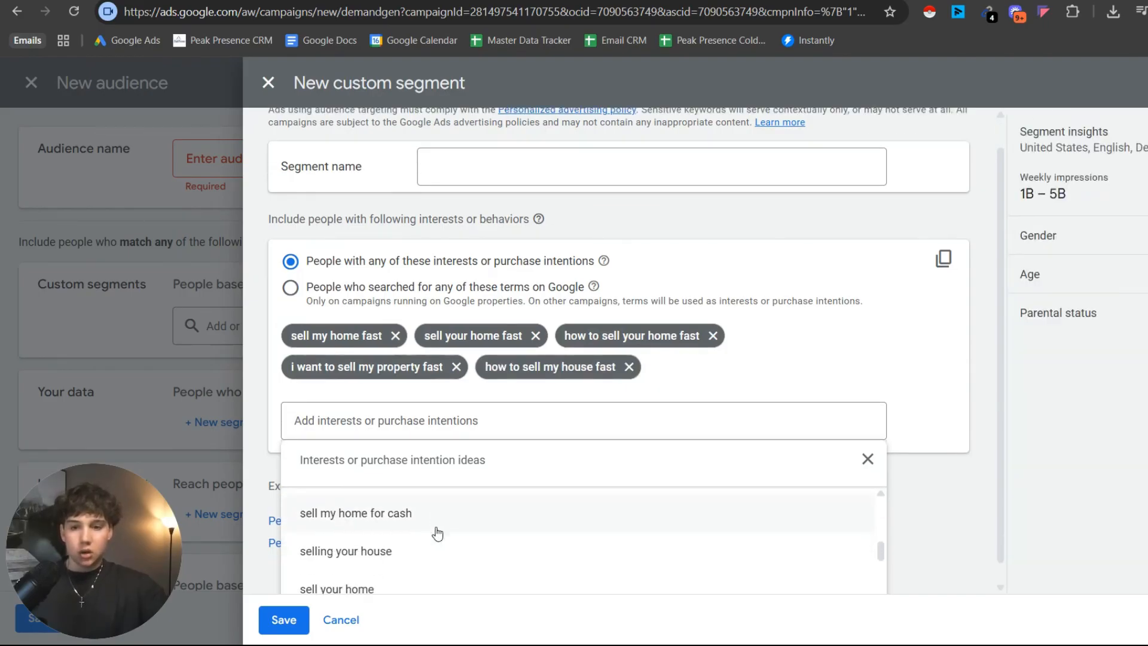
click(407, 508)
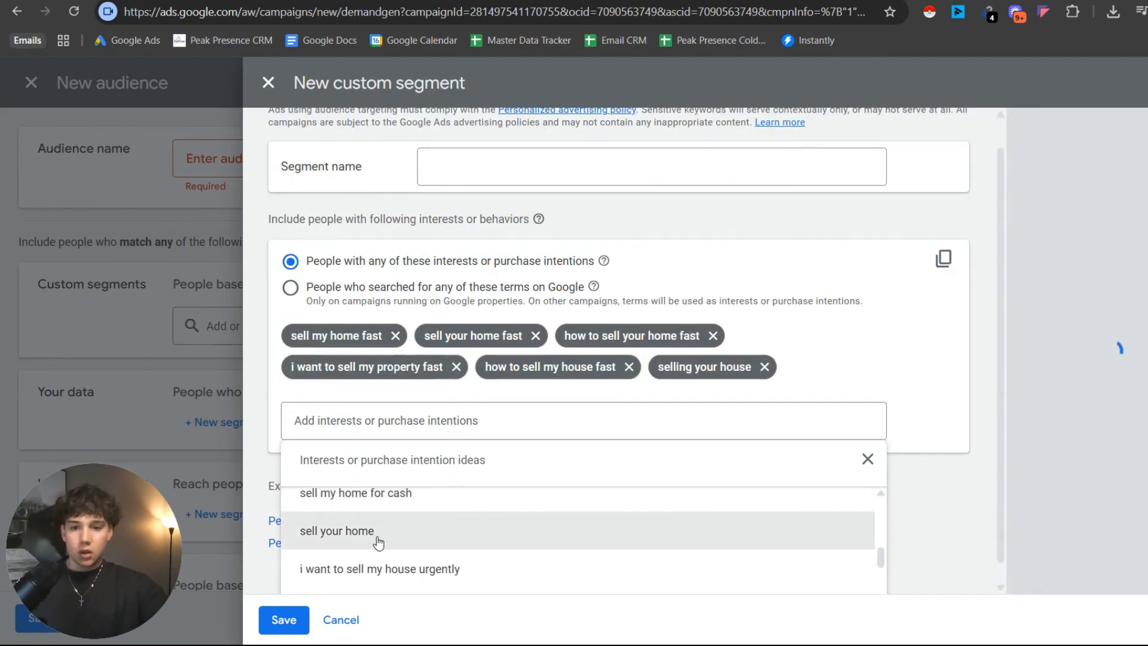
click(354, 571)
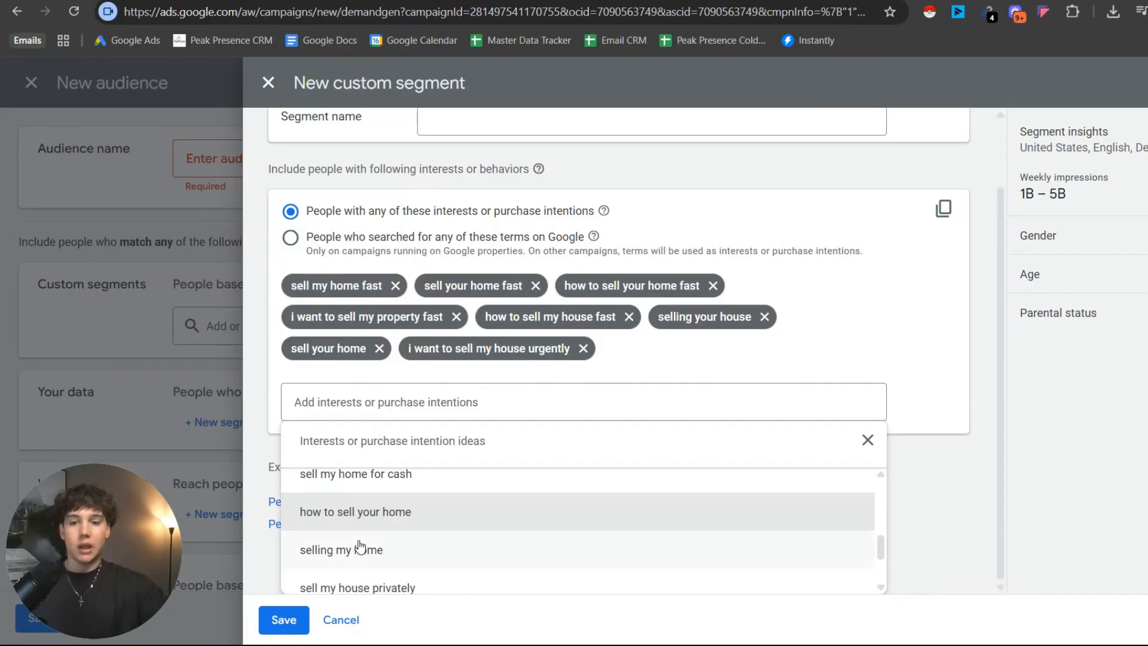
Add the suggested intentions "selling my home", "how to sell your home", "how to sell my house" and "sell my property" to the segment.
click(359, 545)
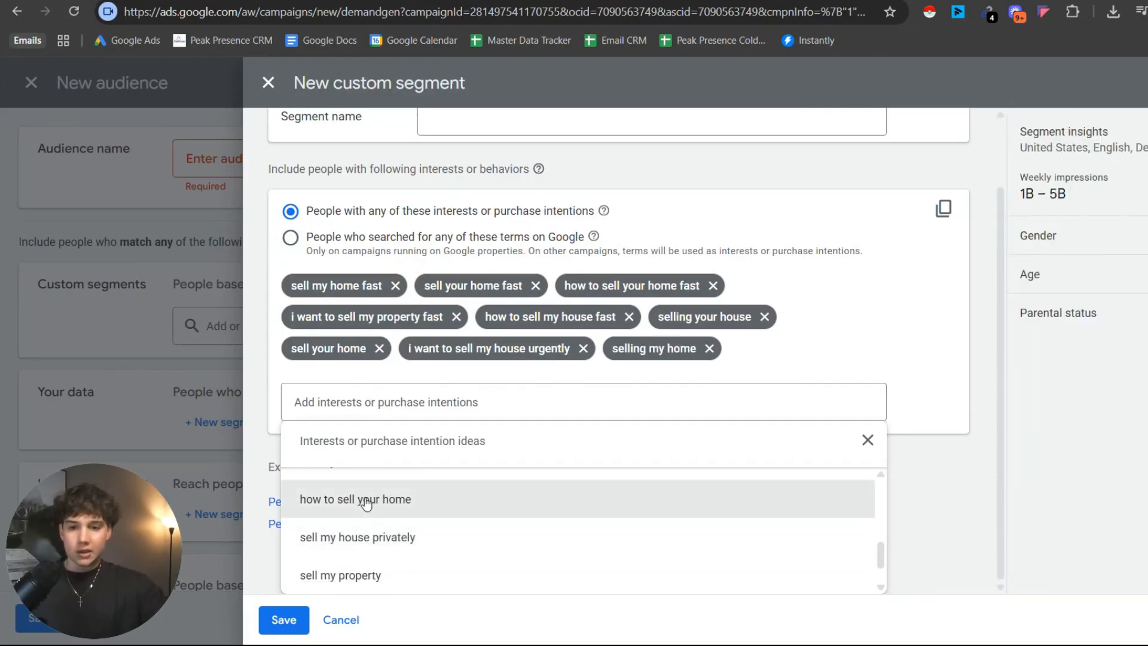
click(364, 501)
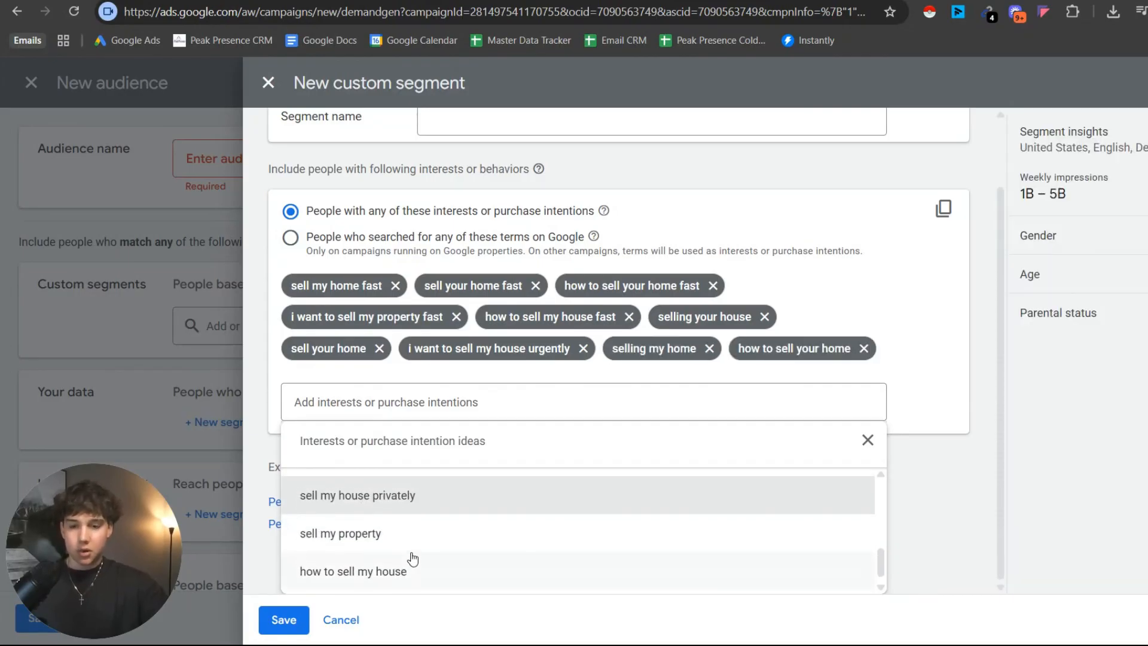
click(390, 564)
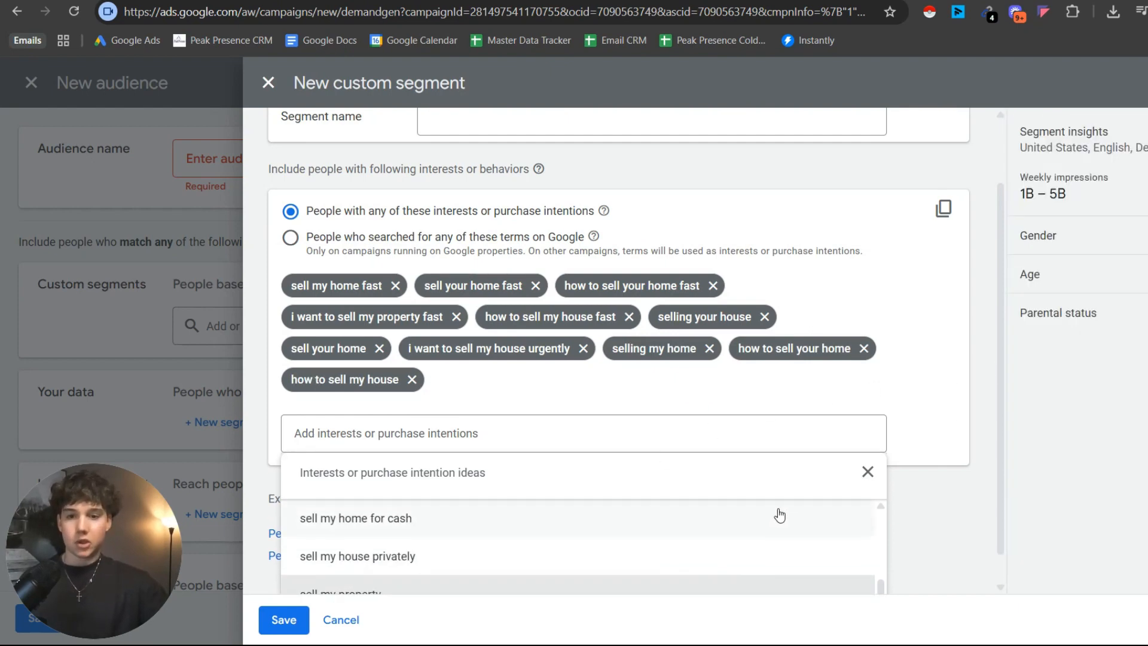
scroll(757, 553, down, 1)
click(471, 571)
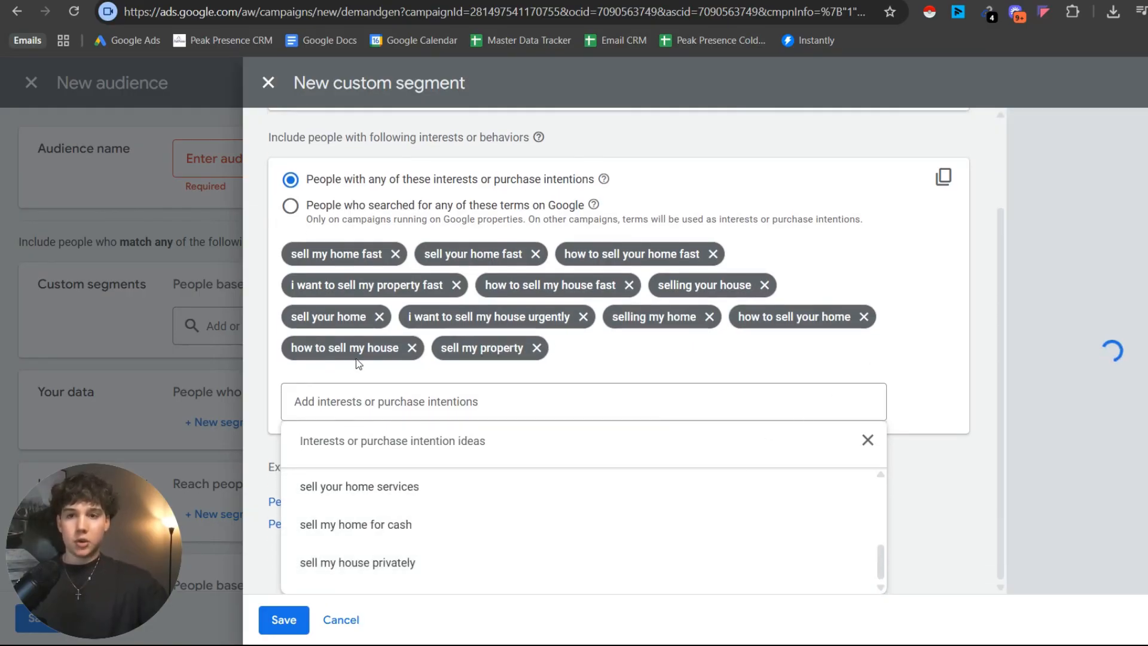
Name the custom segment "Motivated Homeowners" and try to save it.
scroll(357, 358, up, 3)
click(454, 199)
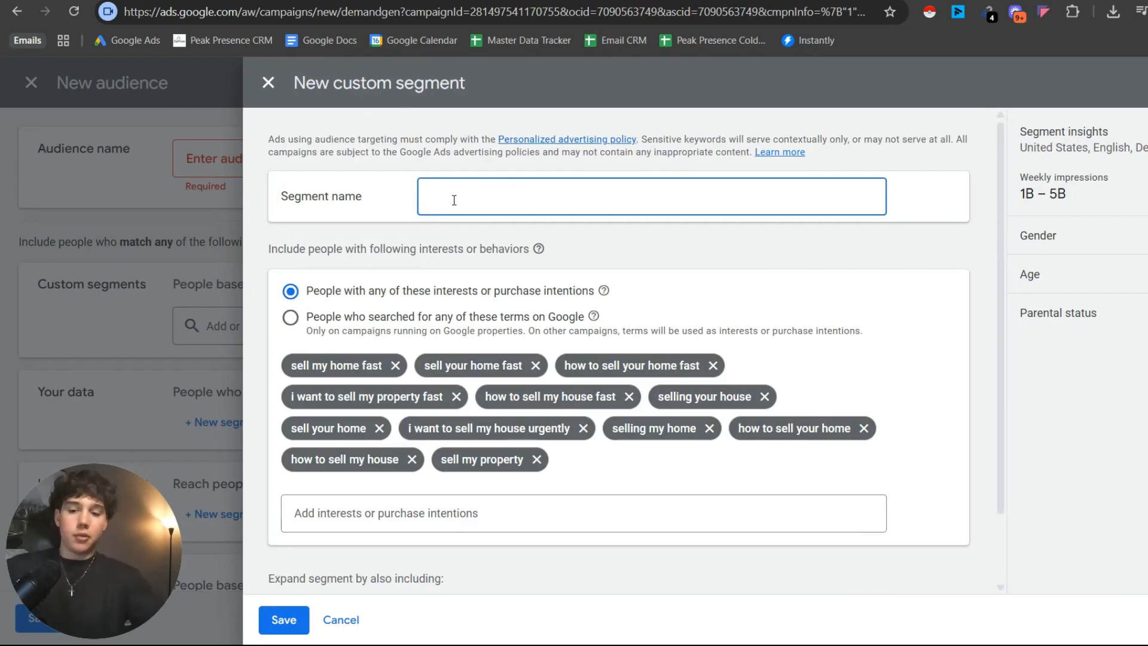
text(Motivated H)
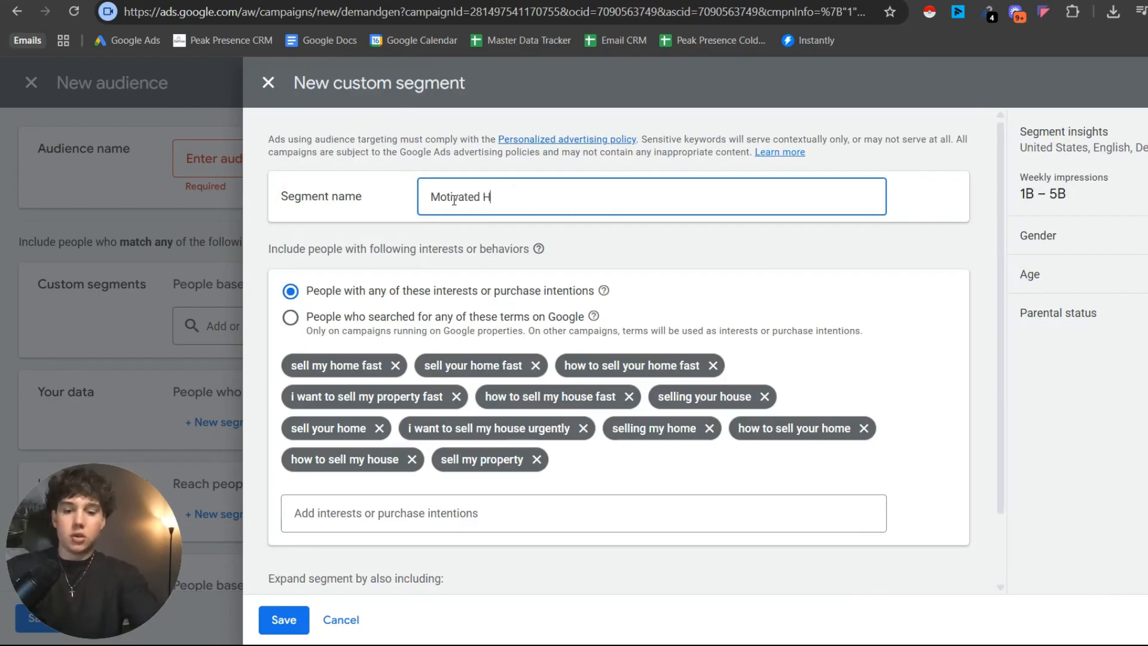
text(omeowners)
scroll(458, 259, down, 2)
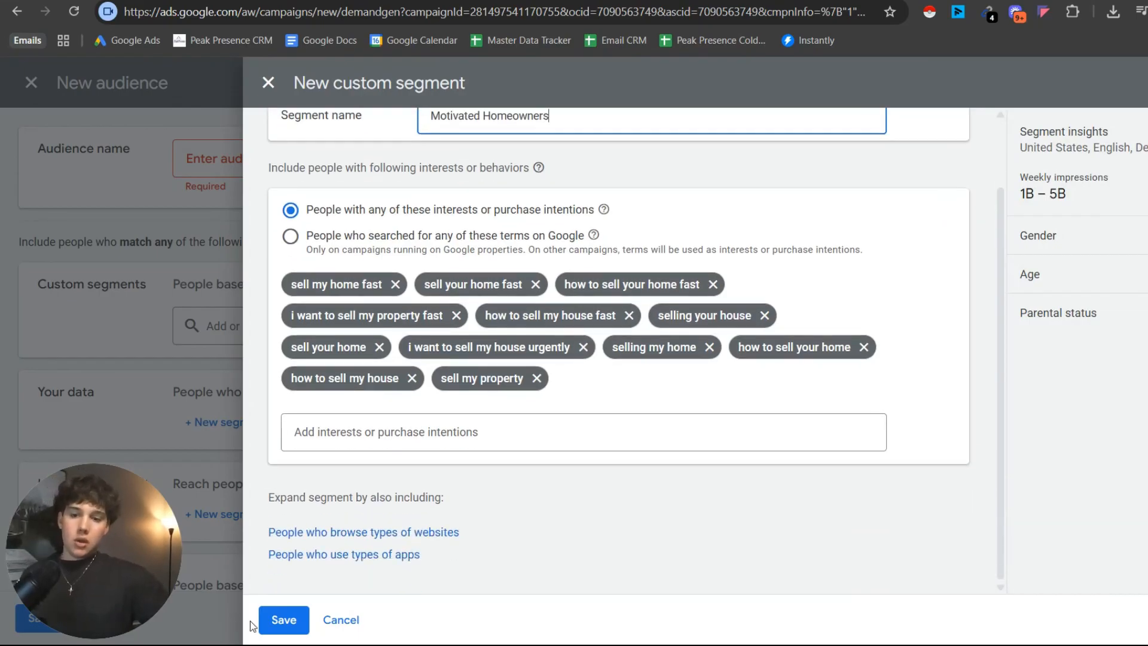
click(268, 620)
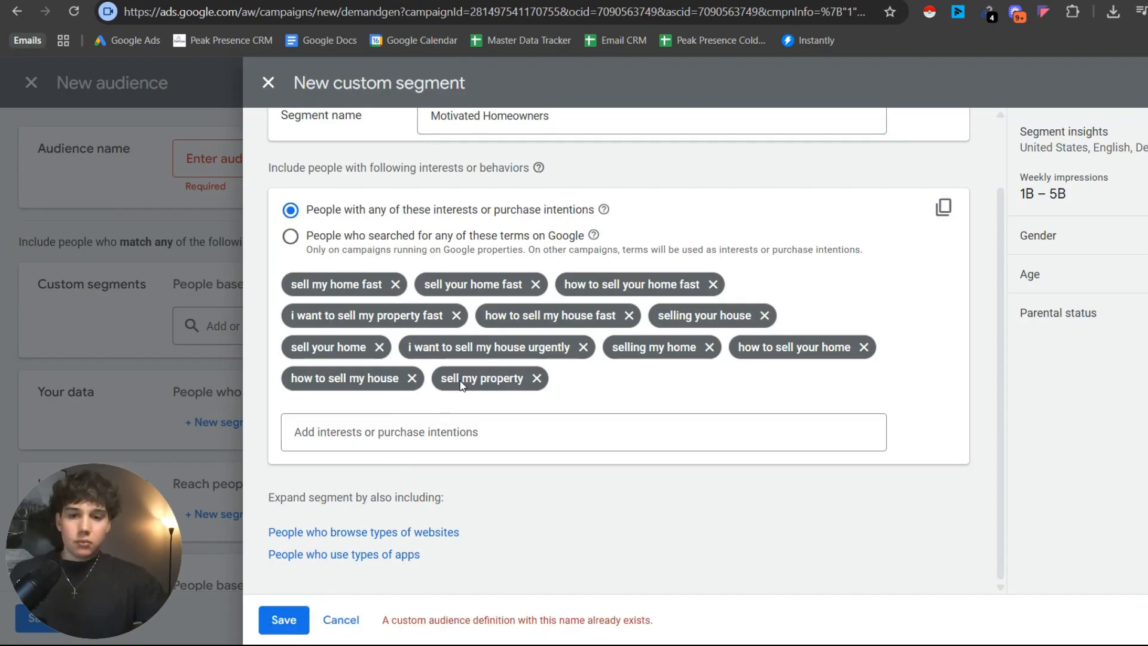
Change the custom segment's name to "Motivated Homeowners 0" and save it.
scroll(589, 173, up, 2)
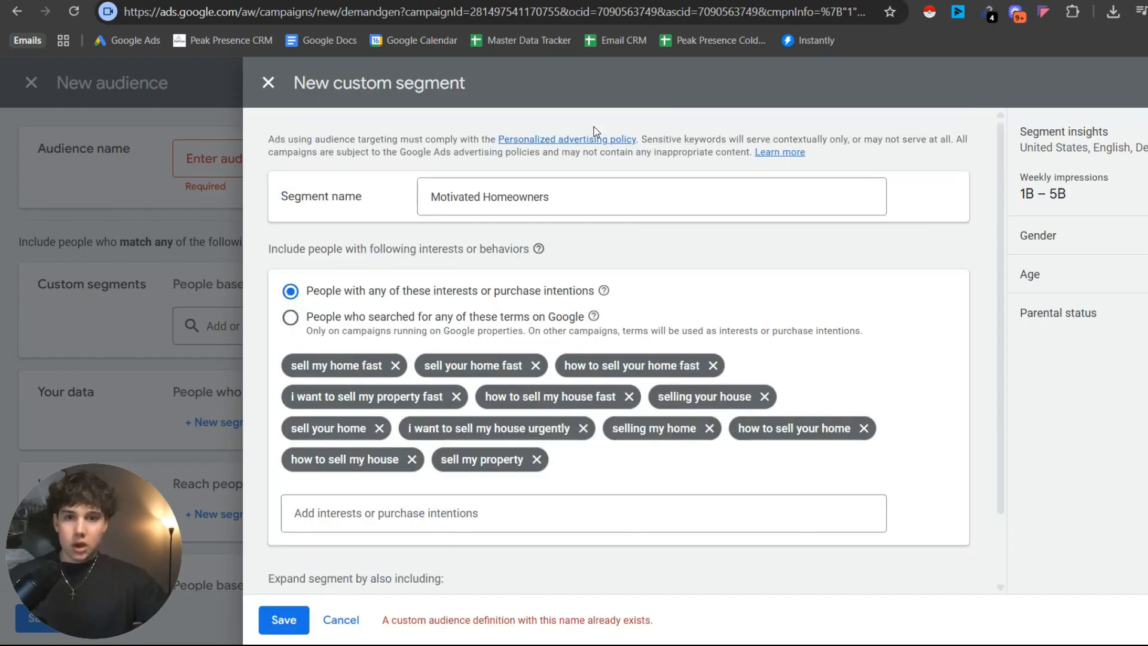
click(562, 204)
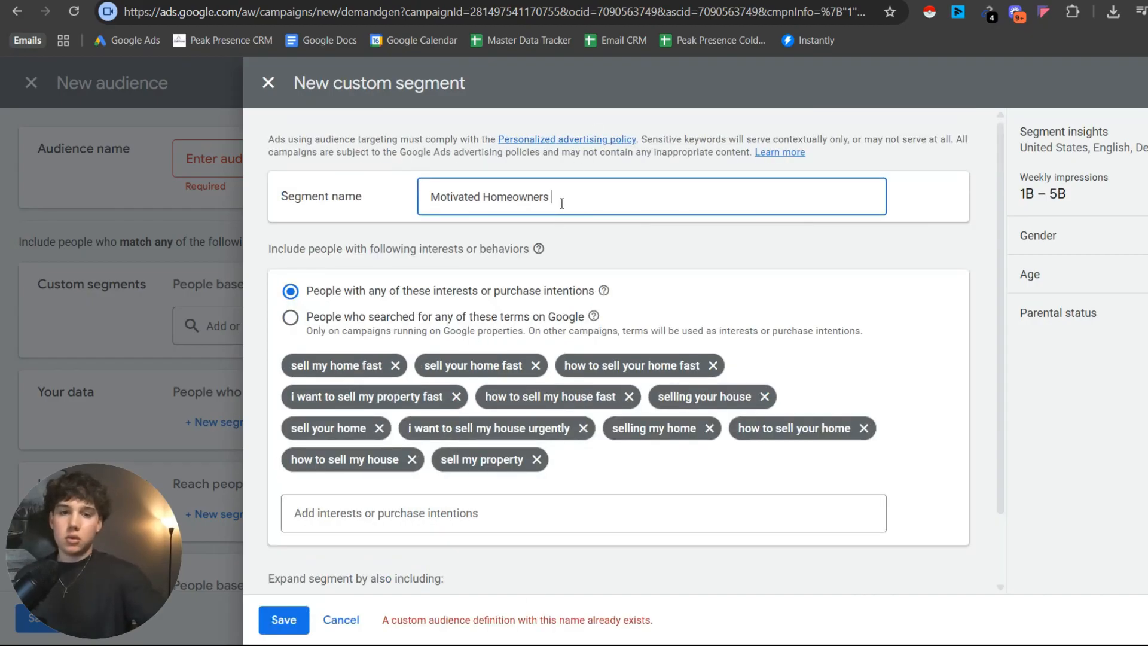
scroll(352, 519, down, 2)
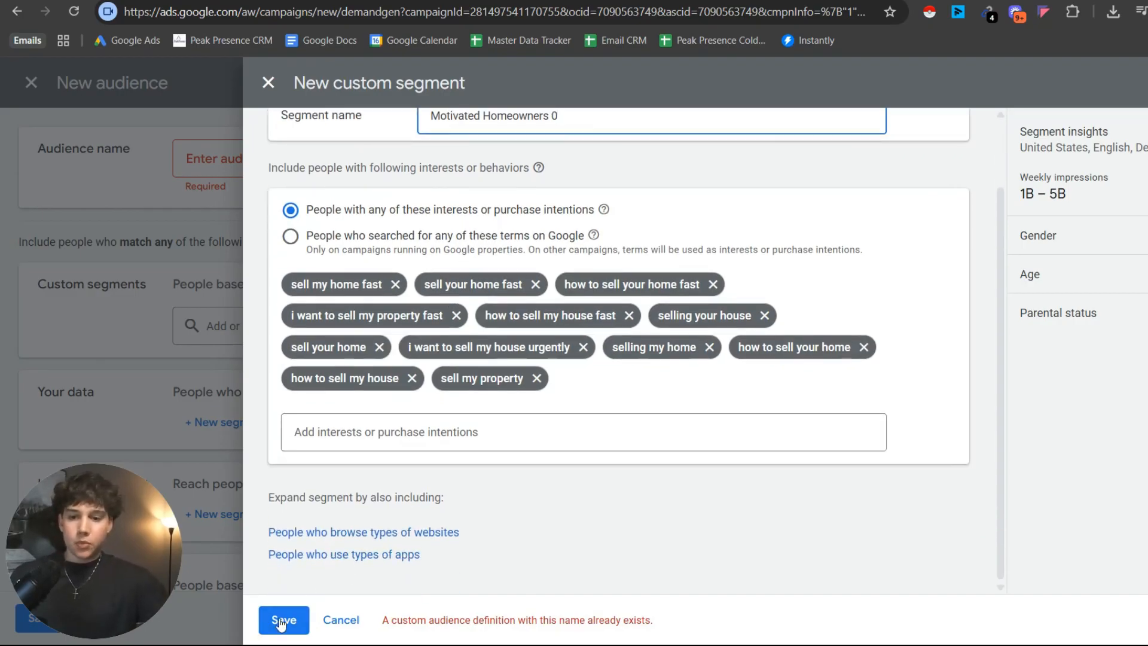
click(281, 620)
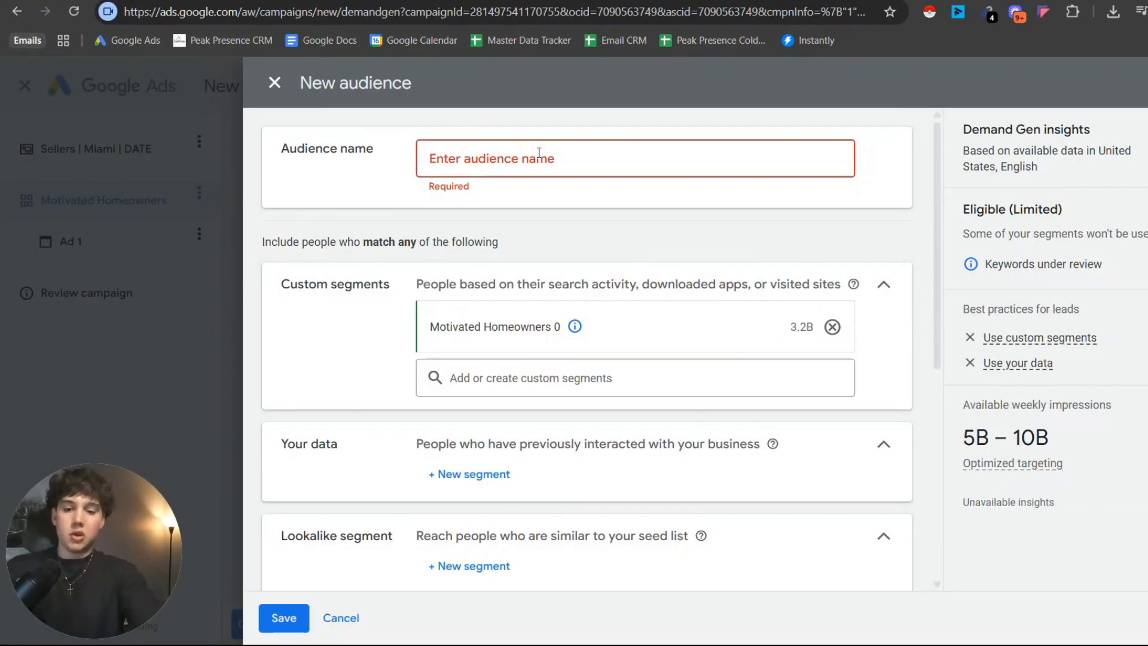
Name the new audience "YouTube Audience" and save it to the ad group.
click(539, 153)
text(YouTube Ausin)
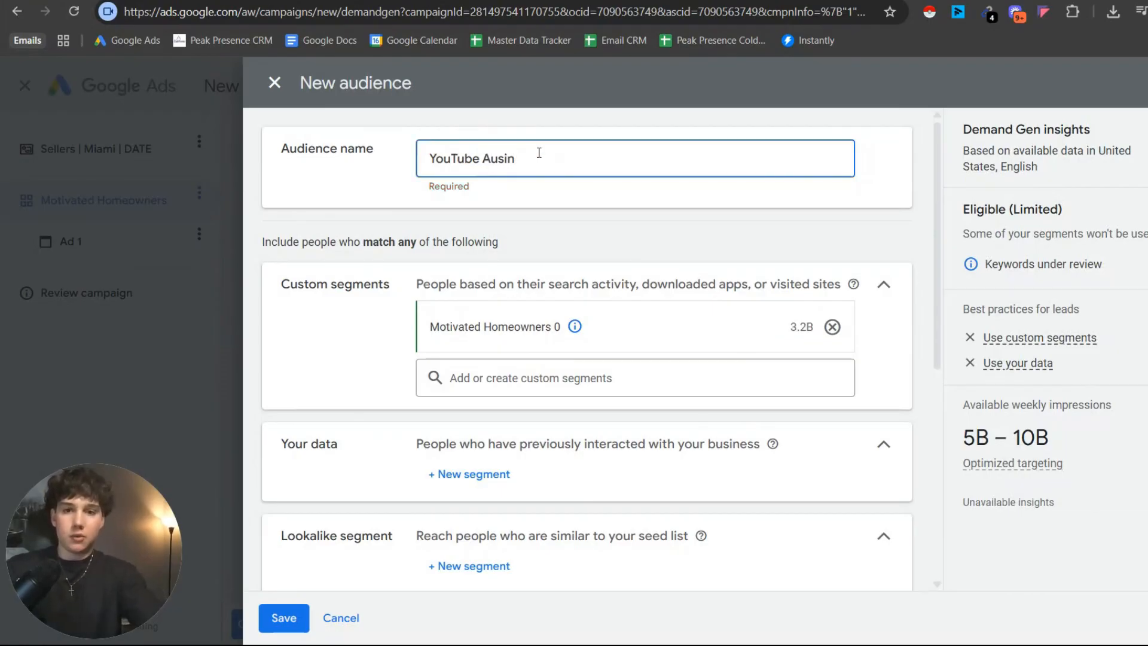
key(BackSpace)
key(BackSpace)
key(BackSpace)
text(dience)
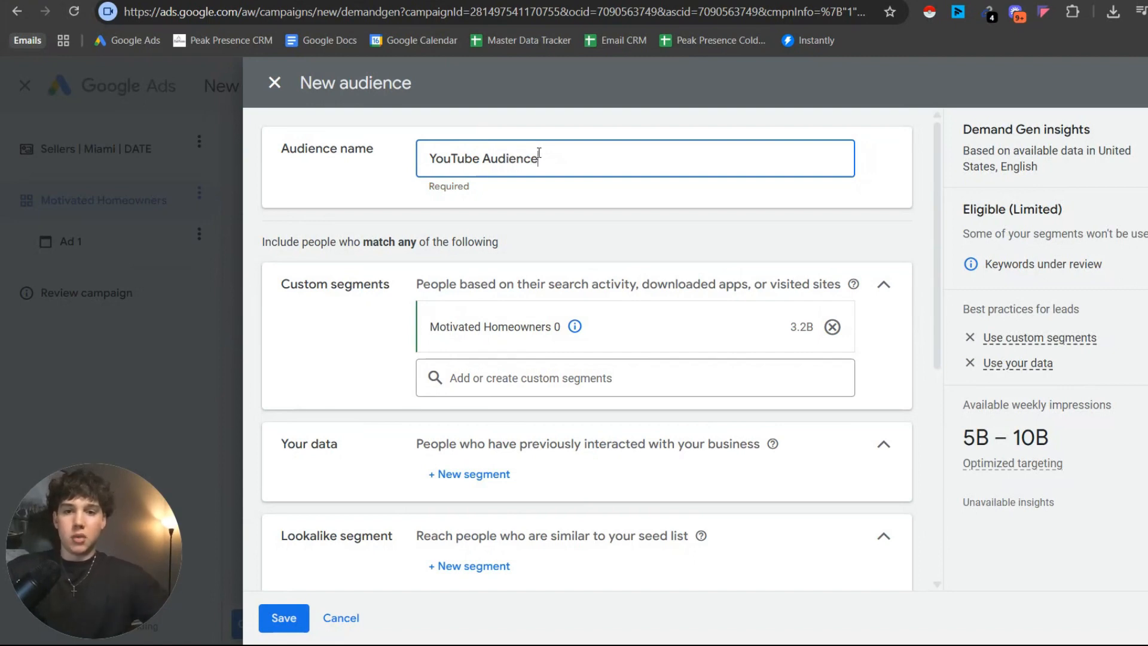
scroll(361, 469, down, 4)
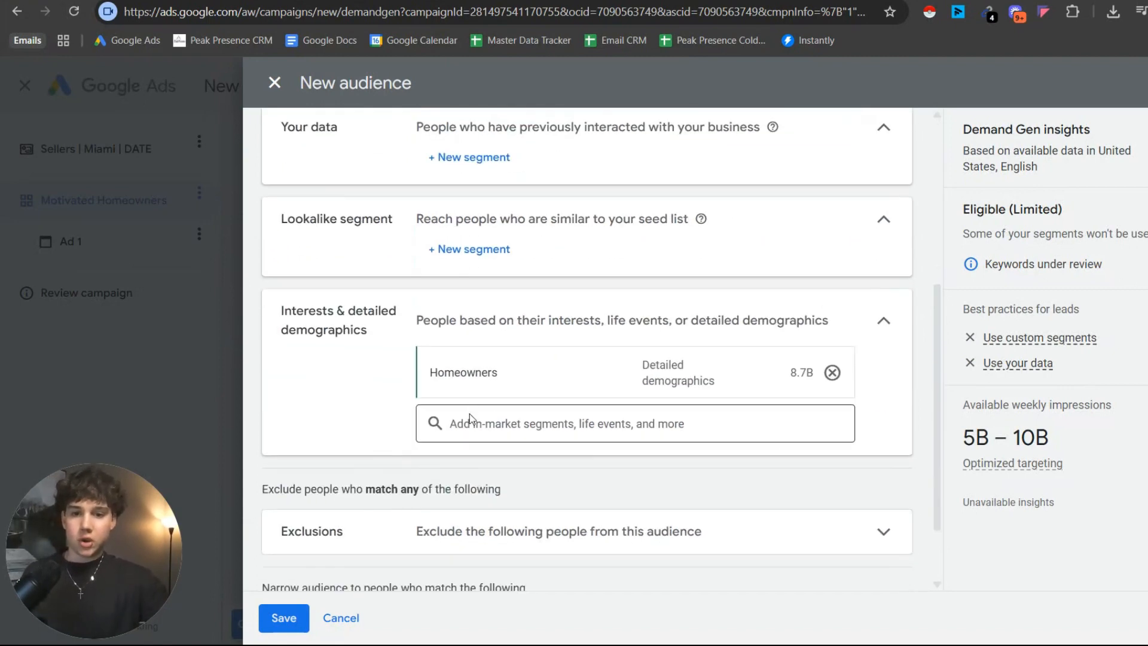
scroll(379, 494, up, 4)
scroll(397, 491, down, 5)
click(301, 624)
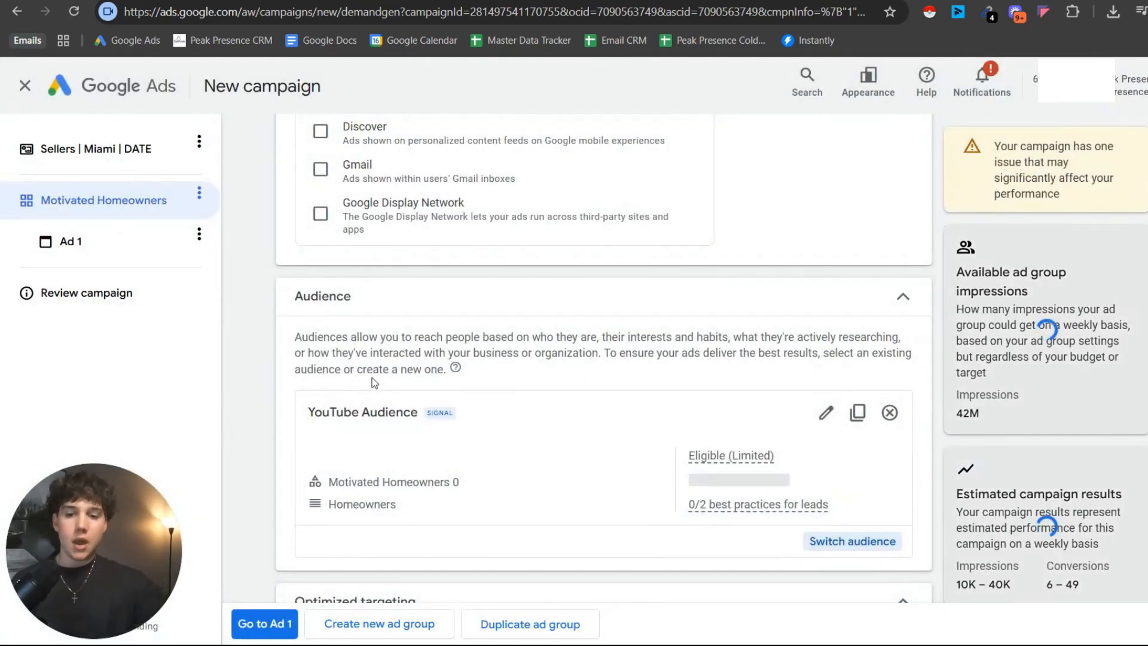
Turn off optimized targeting for the Motivated Homeowners ad group and open Ad 1.
scroll(379, 371, down, 5)
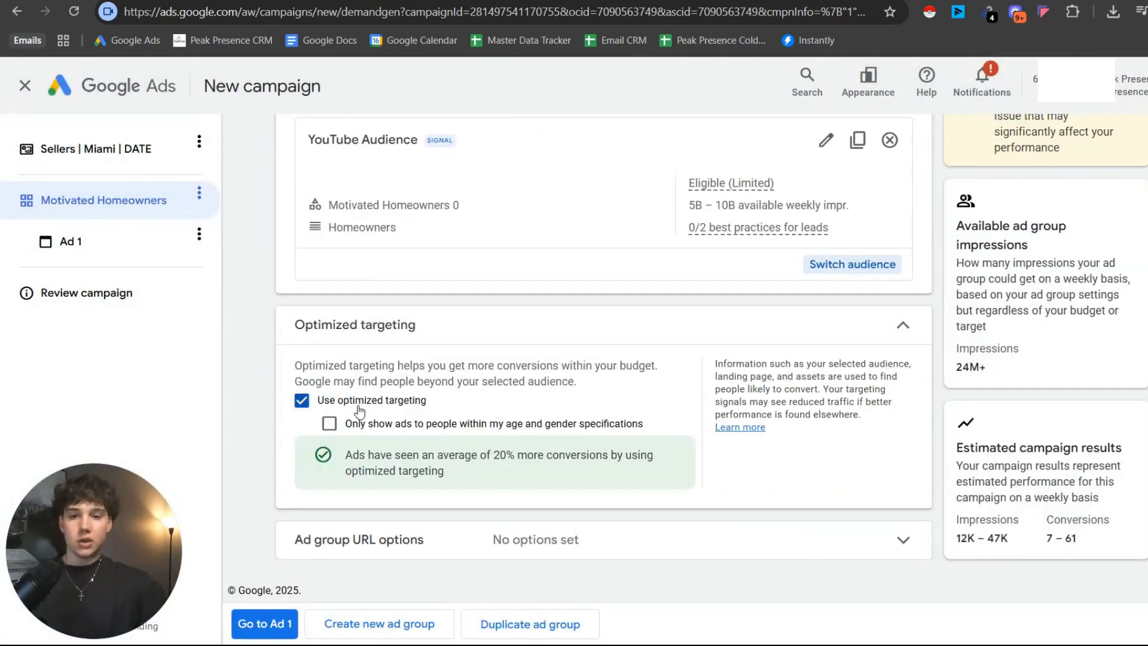
click(309, 403)
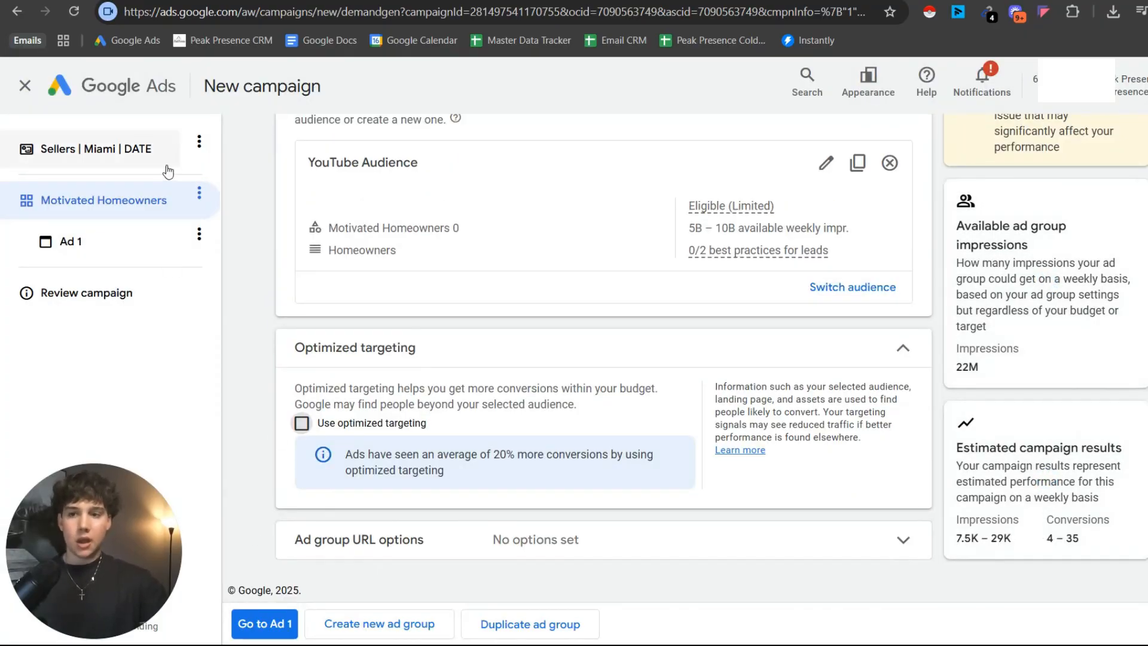
click(168, 244)
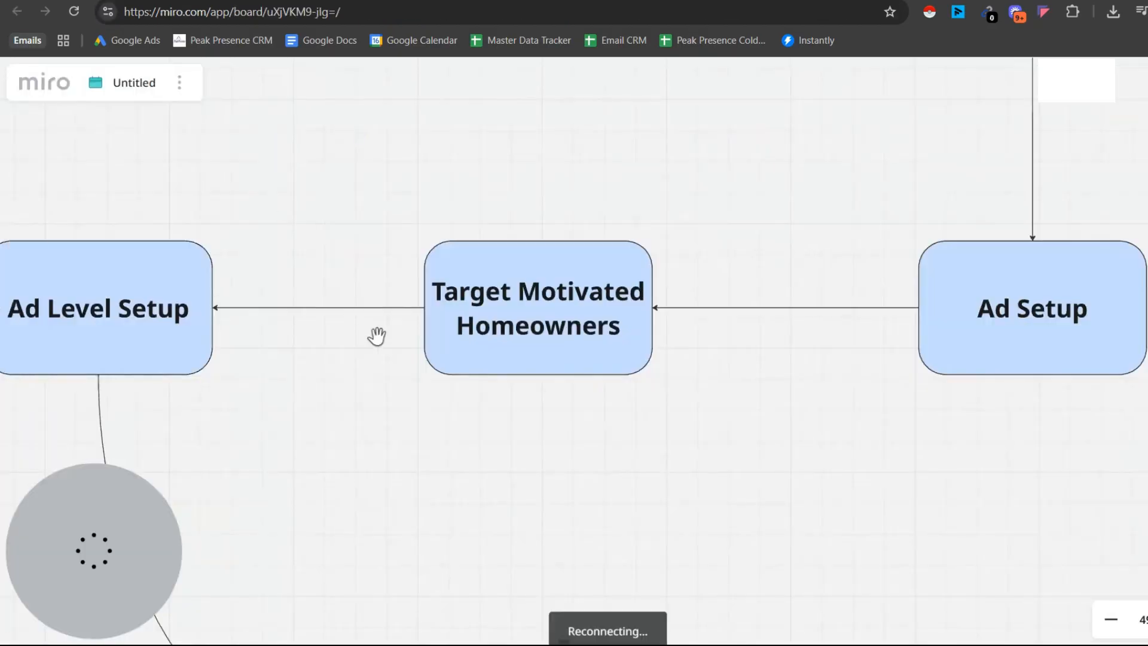
scroll(379, 336, down, 2)
drag(431, 341, 740, 290)
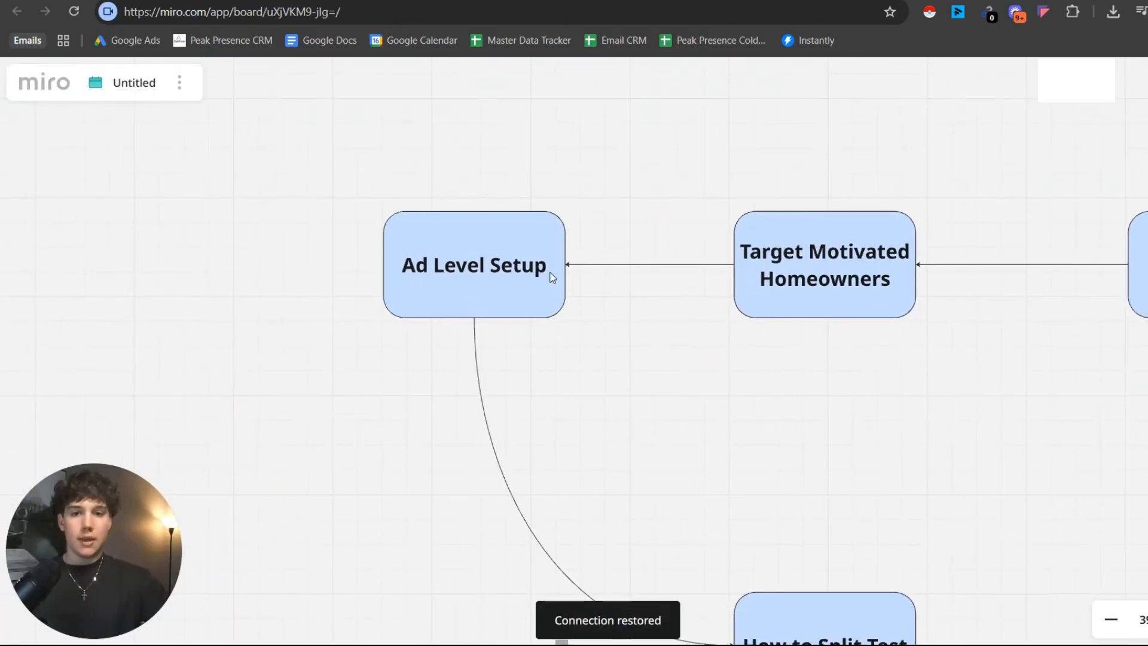
scroll(551, 277, up, 3)
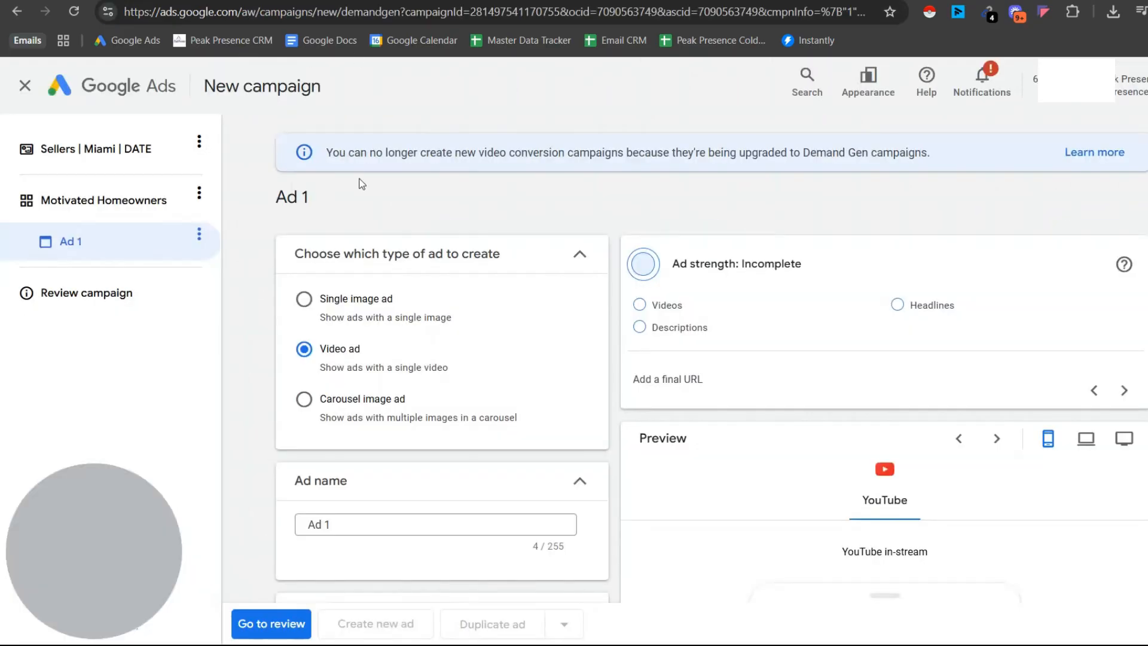
Rename the video ad as "Hook 1".
scroll(404, 390, down, 3)
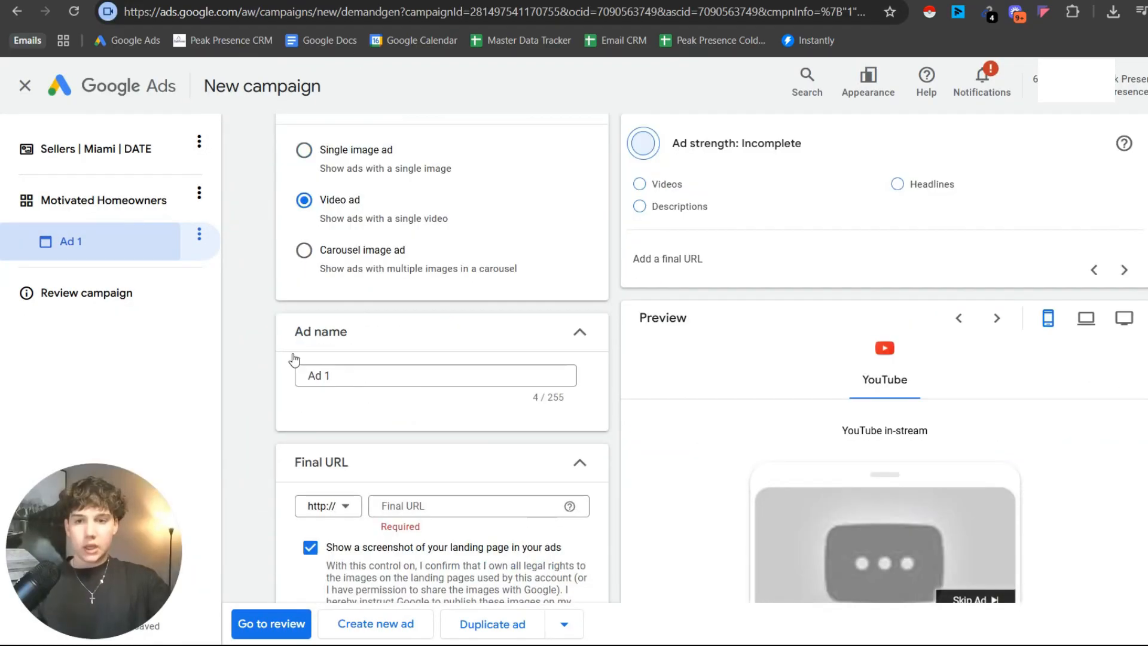
triple_click(365, 367)
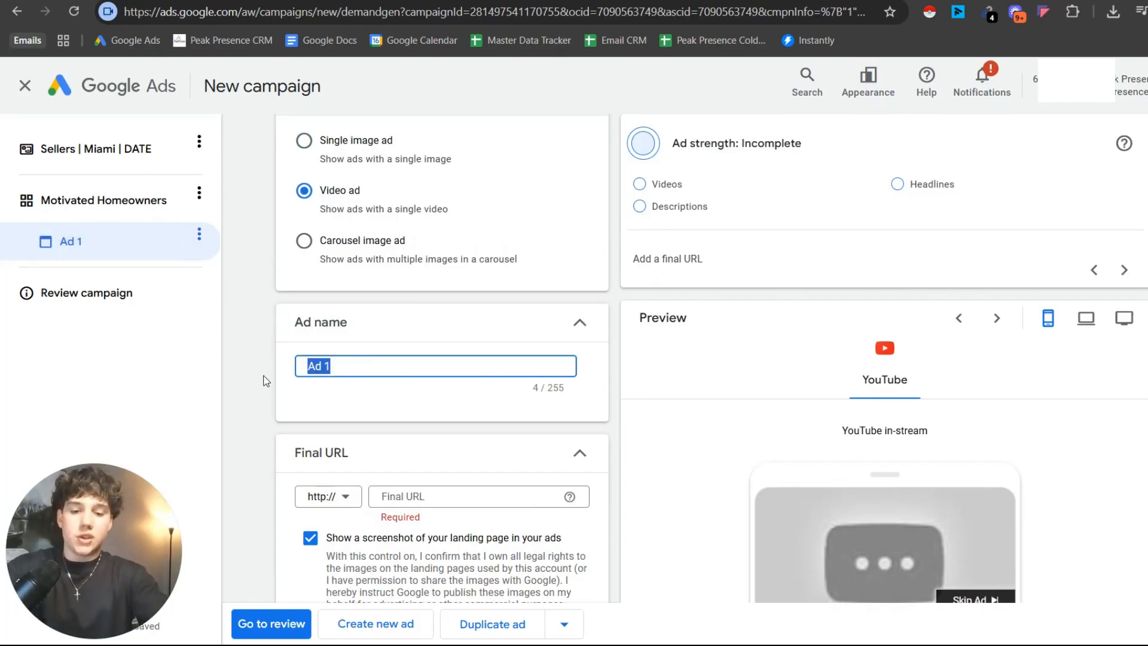
text(Hook 1)
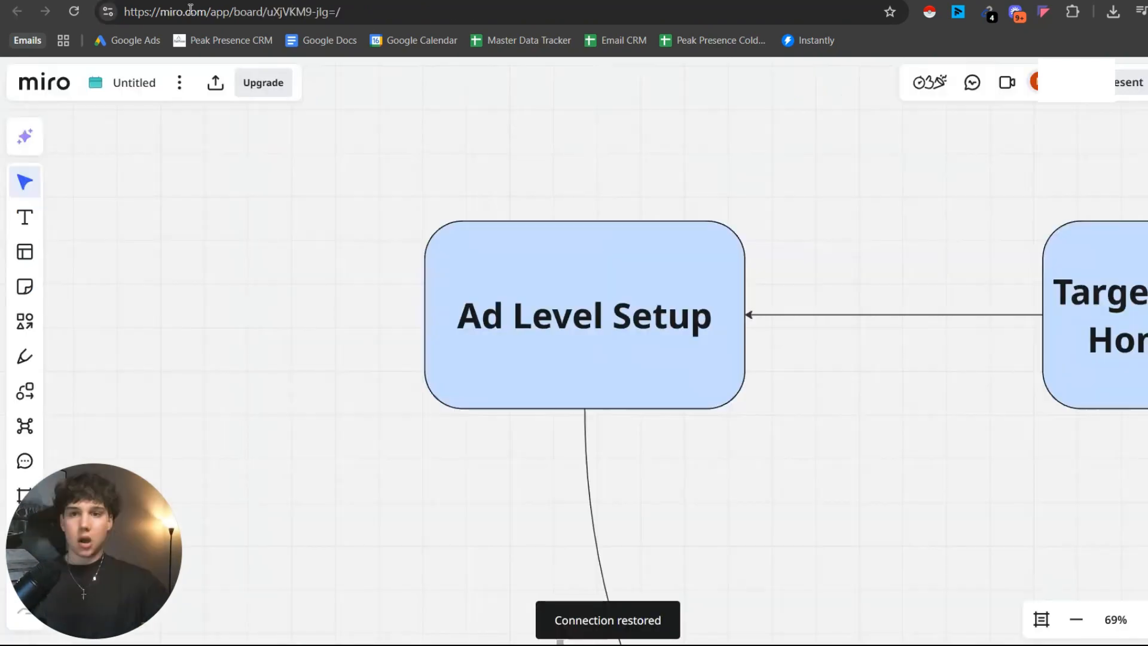
Switch to the YouTube channel's videos and copy the share link of "Geo Farming Real Estate in 2025 (Fastest & Cheapest Way)".
scroll(626, 466, down, 10)
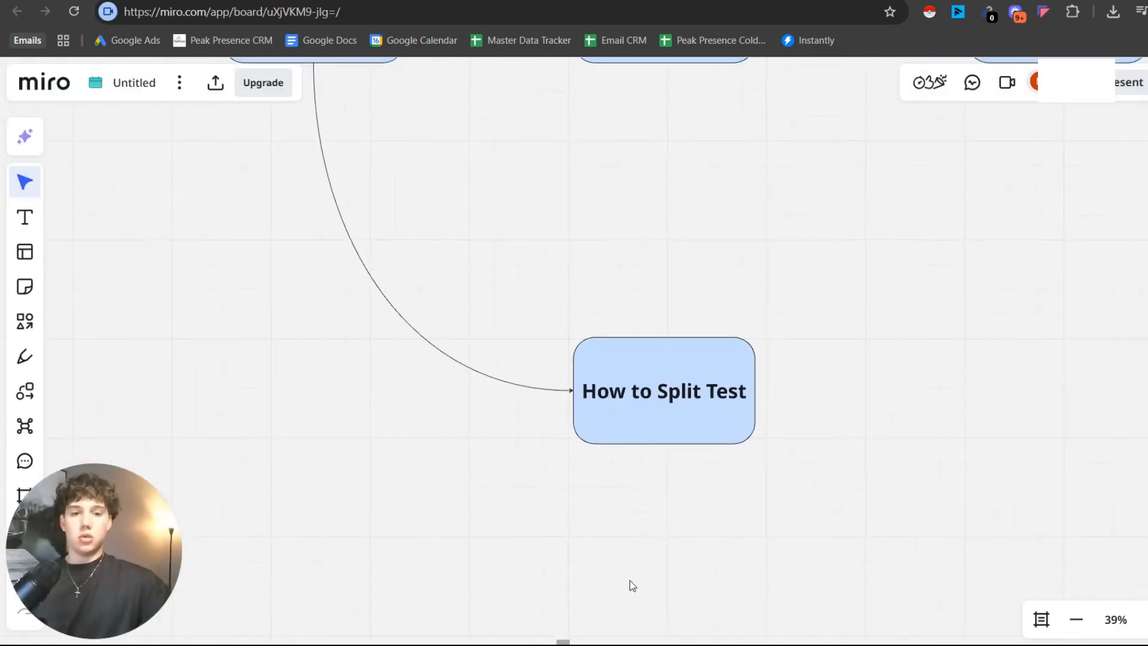
scroll(477, 359, up, 10)
scroll(494, 259, up, 3)
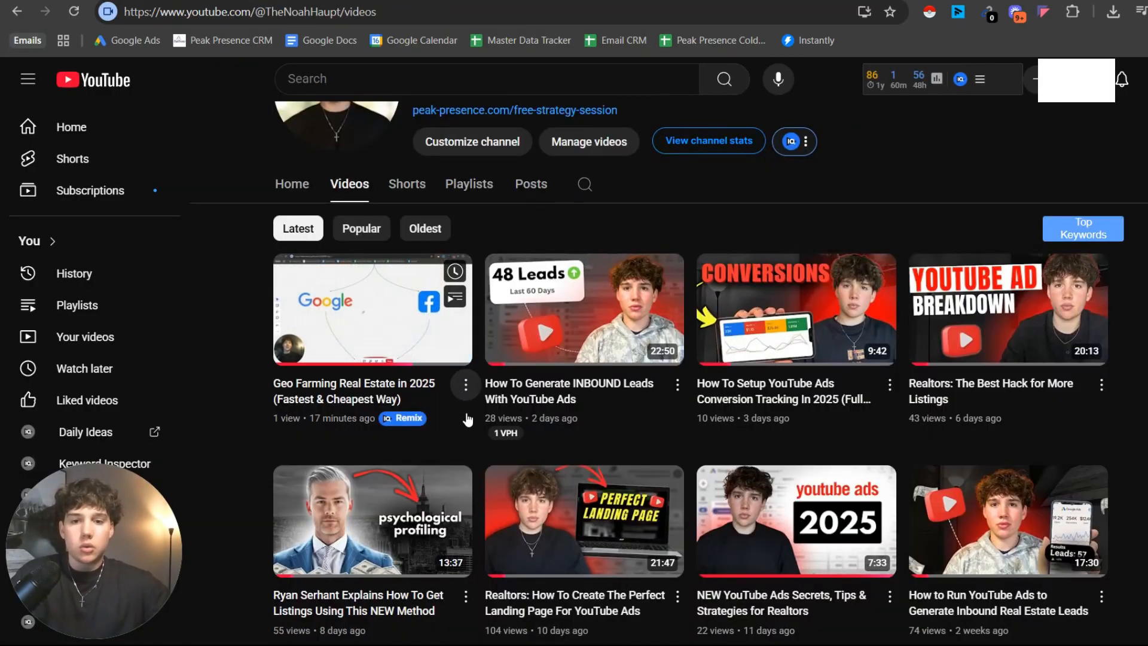
click(466, 385)
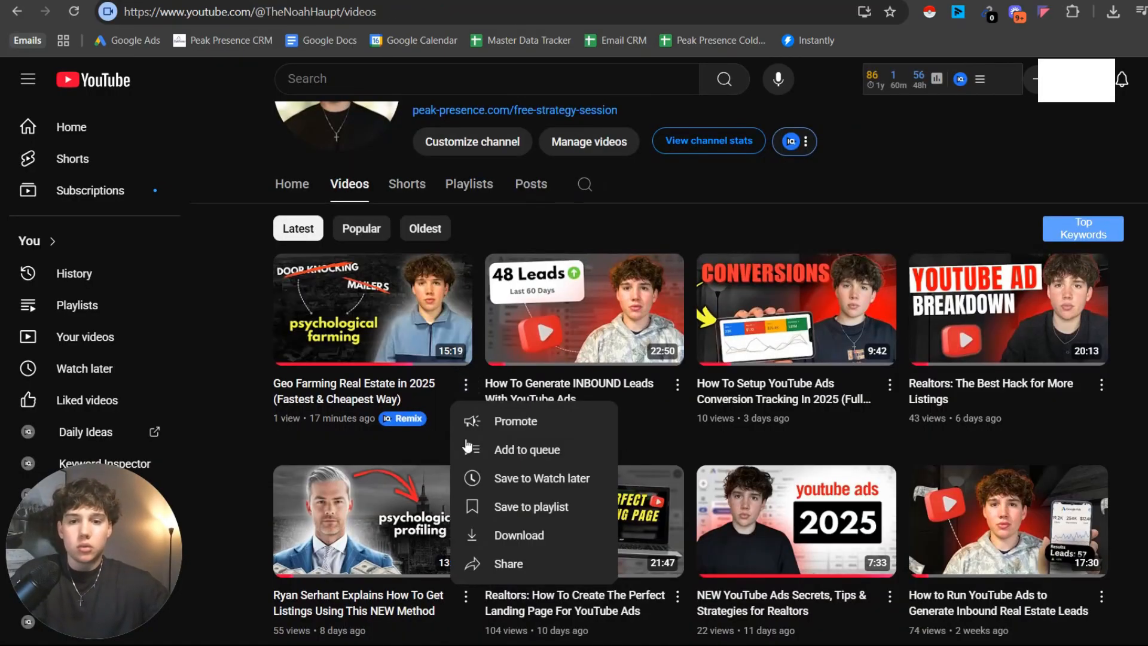
click(504, 568)
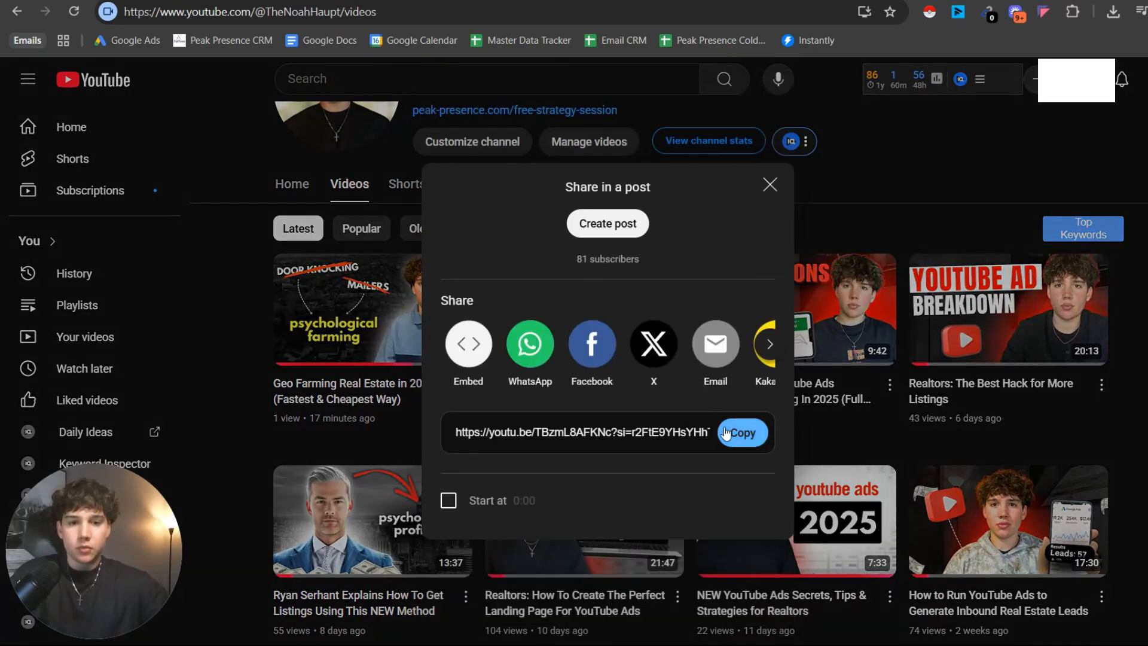
click(728, 438)
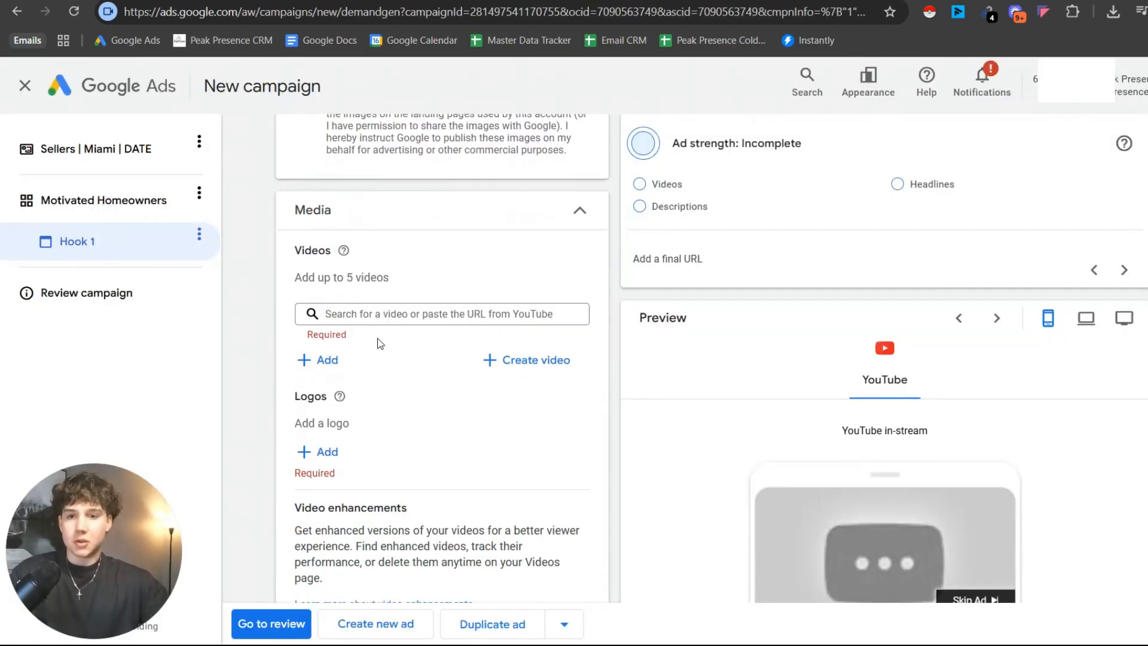
Back in Google Ads, turn off the landing page screenshot and add the video to Hook 1 from the copied YouTube link.
scroll(378, 338, up, 5)
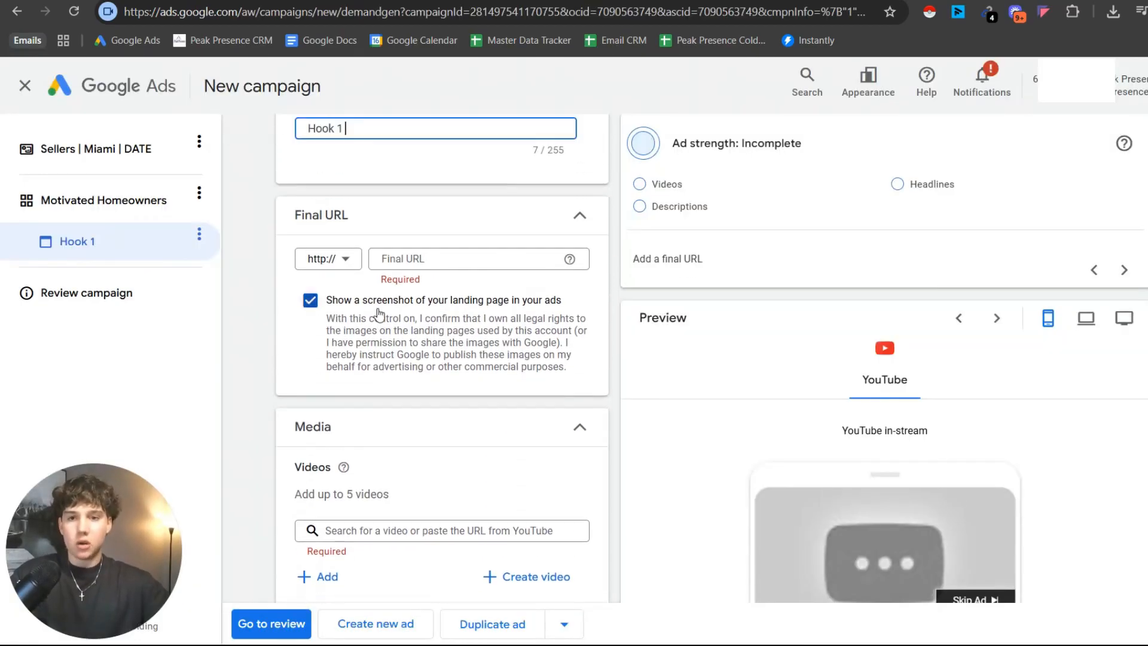
click(315, 307)
scroll(421, 455, down, 3)
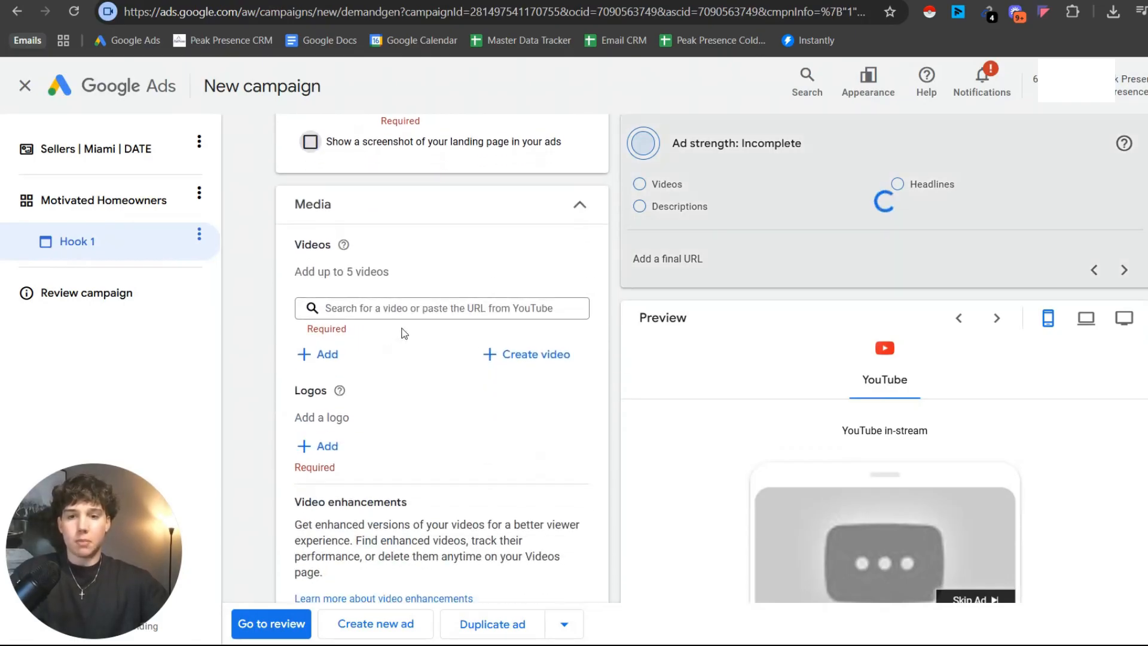
click(419, 311)
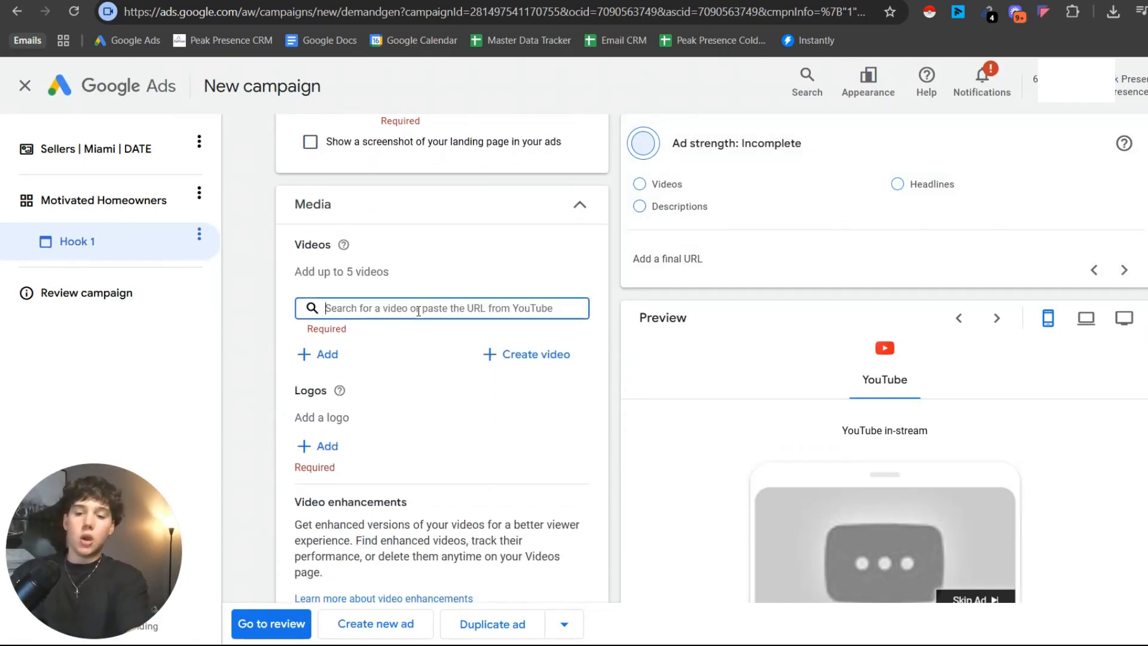
key(ctrl+v)
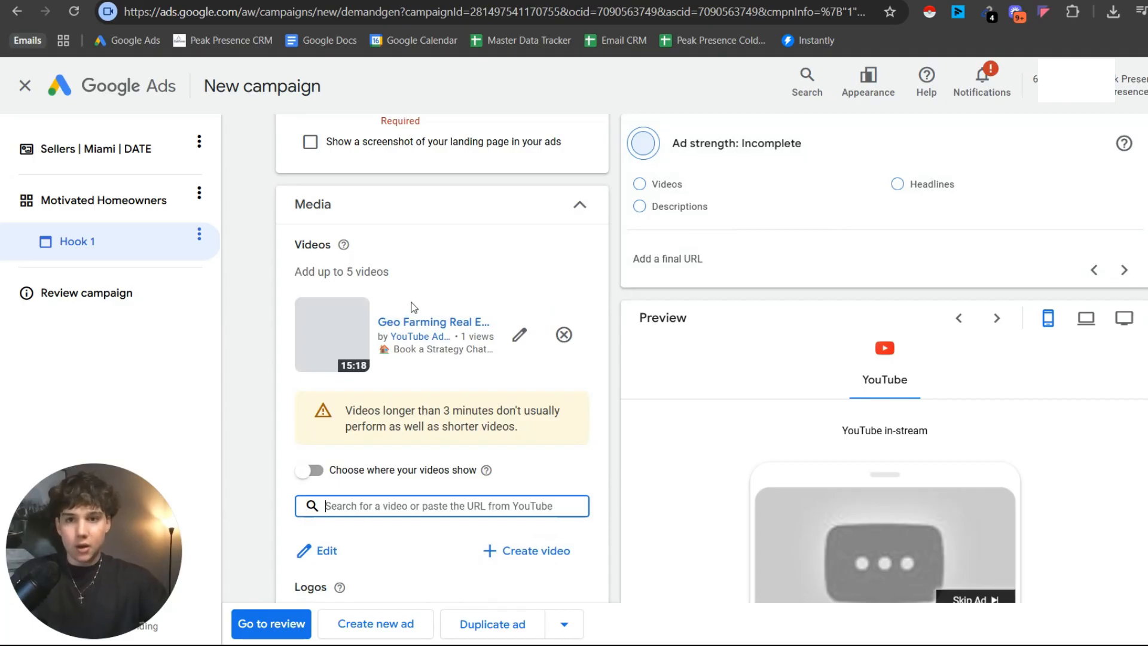
Enable choosing where the ad's videos show and open the preferred format options of the added video.
scroll(413, 306, up, 3)
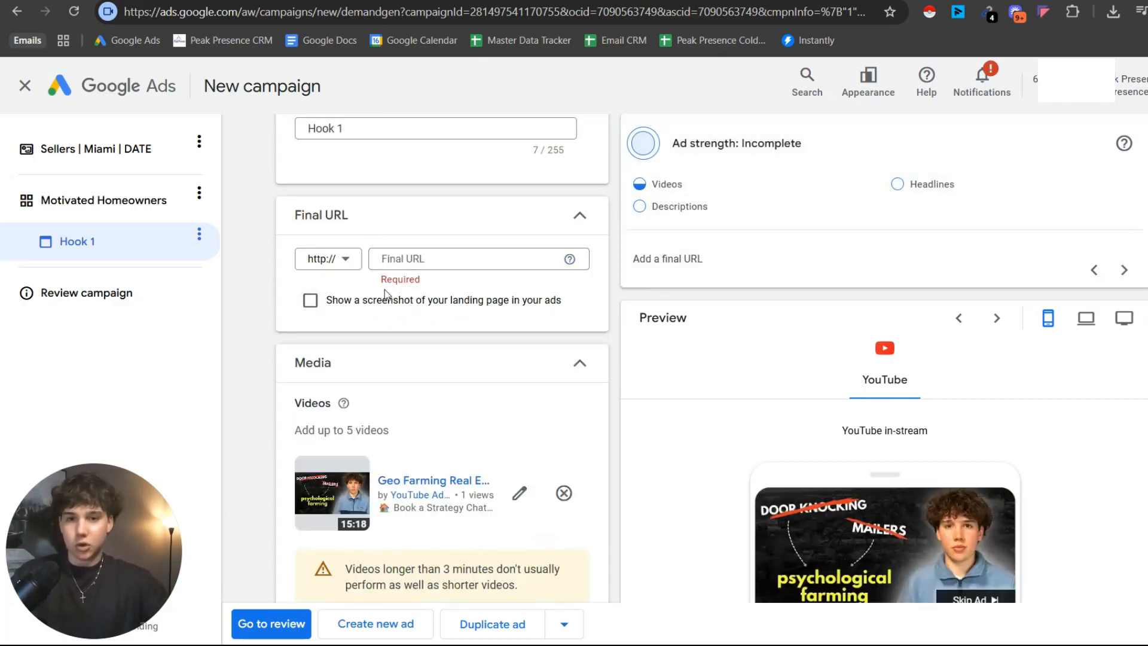
scroll(430, 388, down, 4)
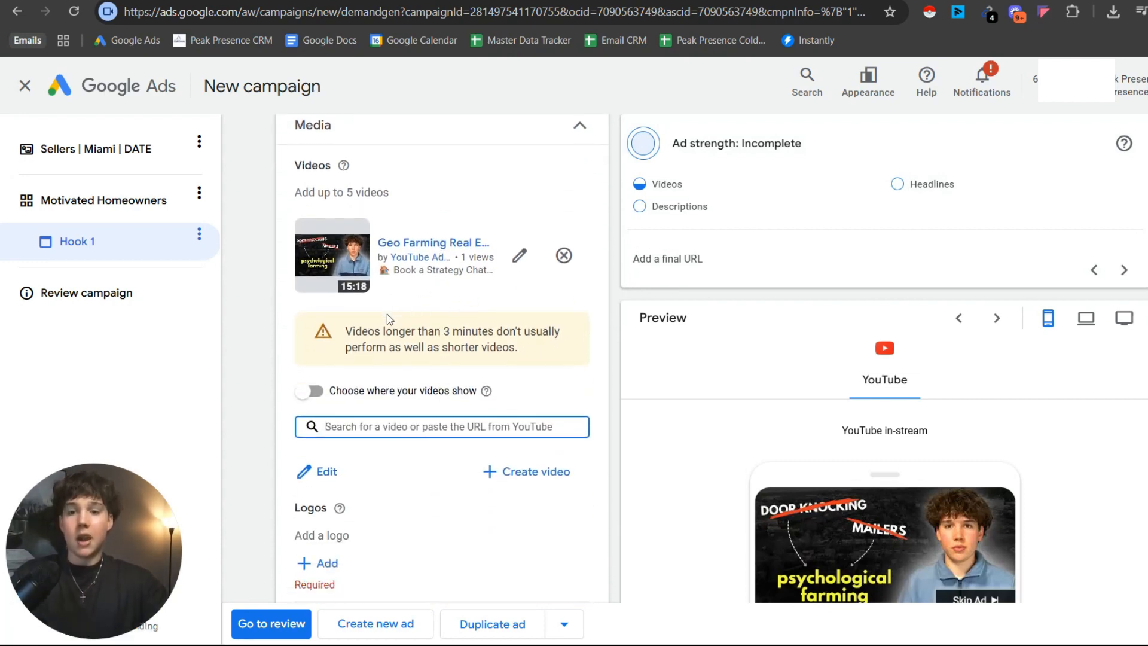
scroll(446, 301, down, 5)
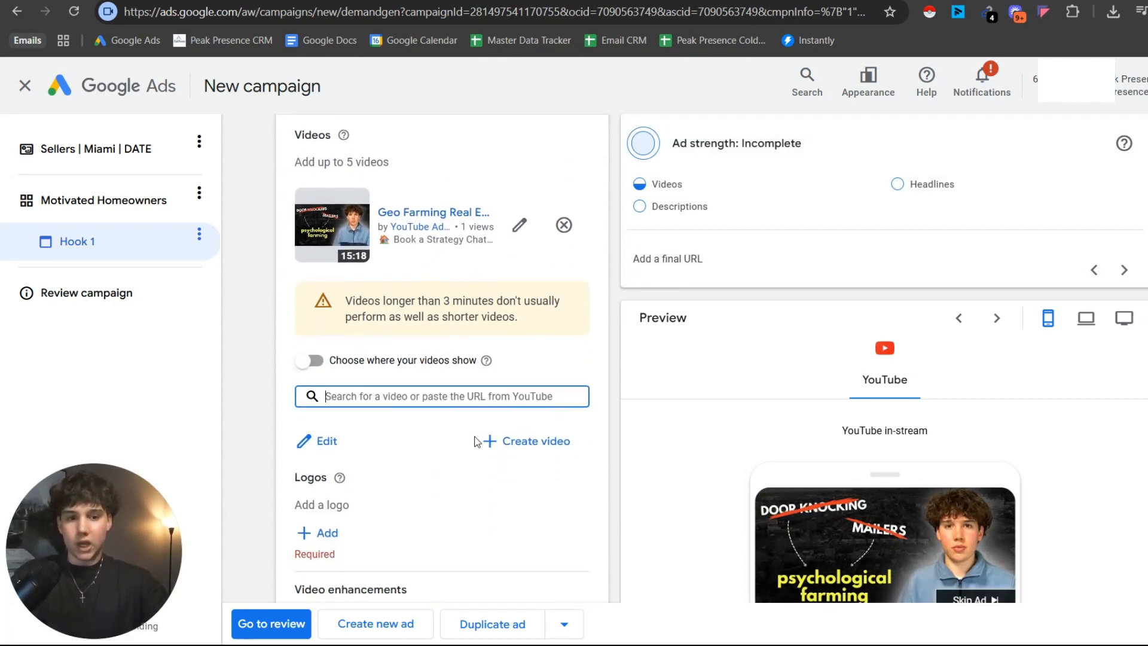
scroll(500, 450, up, 3)
scroll(687, 418, up, 1)
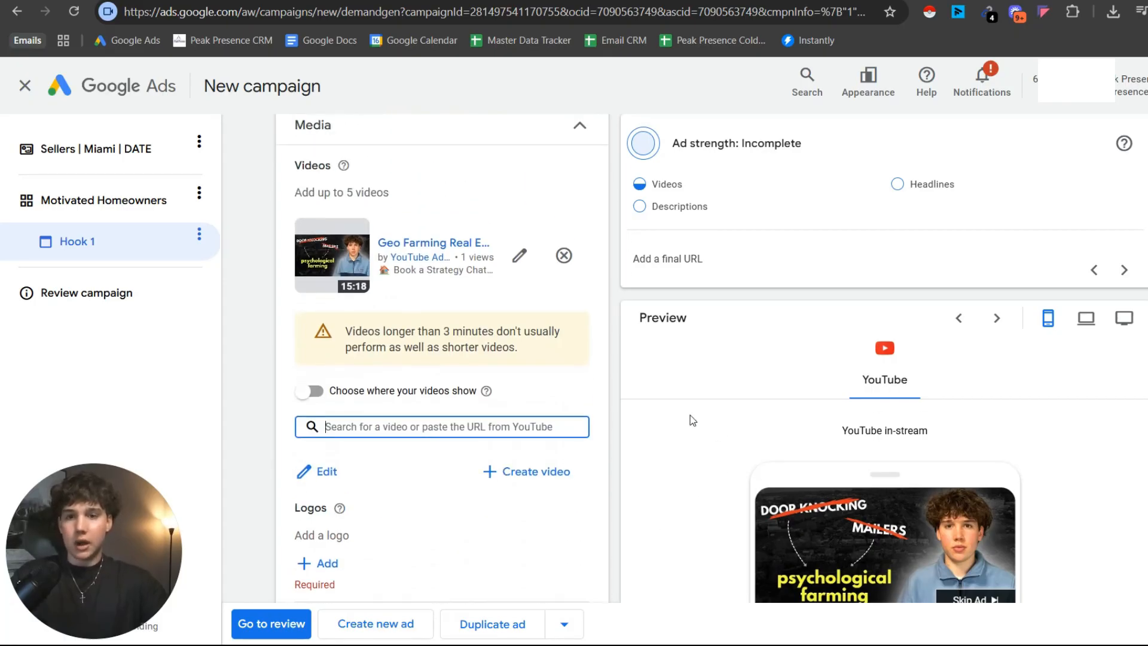
scroll(702, 422, down, 1)
scroll(498, 418, up, 1)
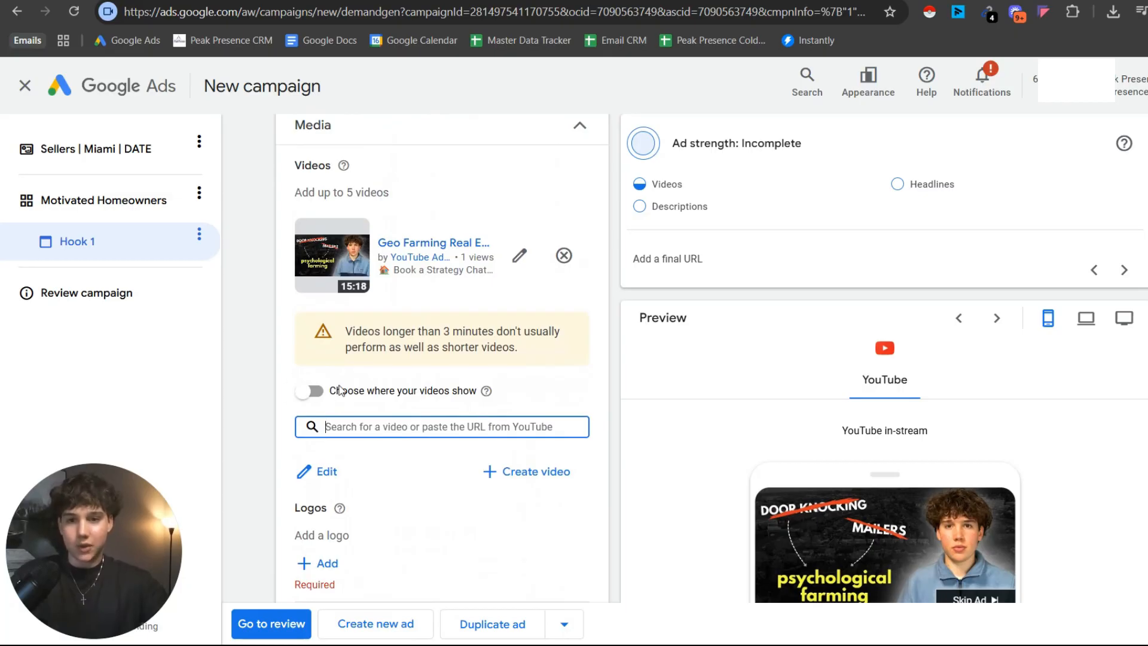
click(304, 395)
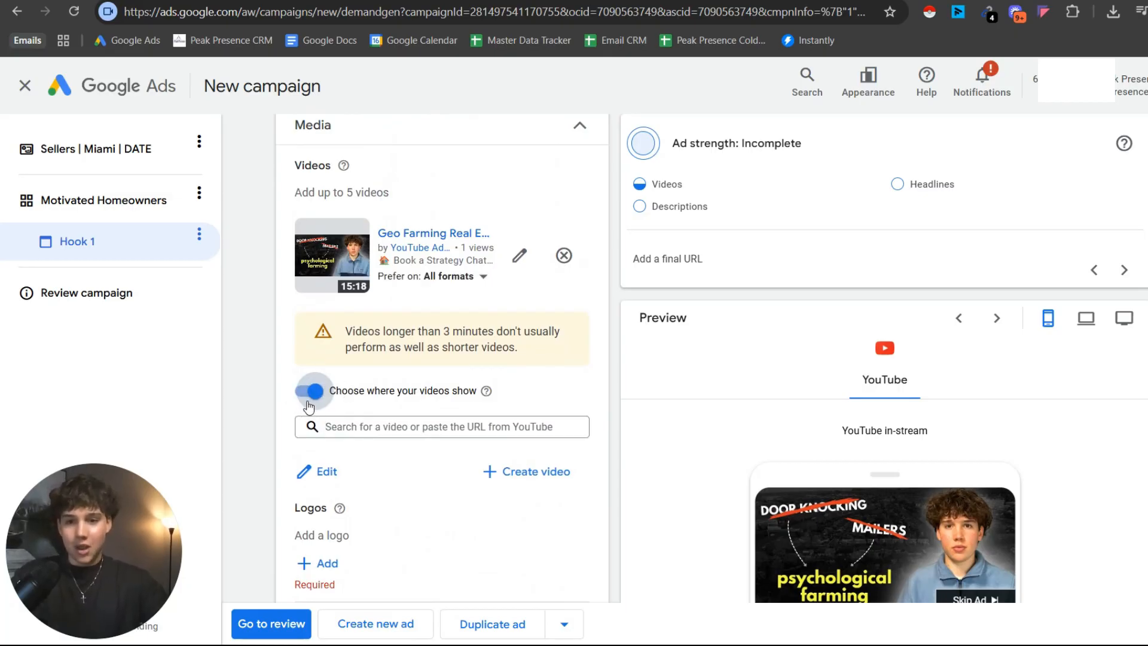
click(473, 277)
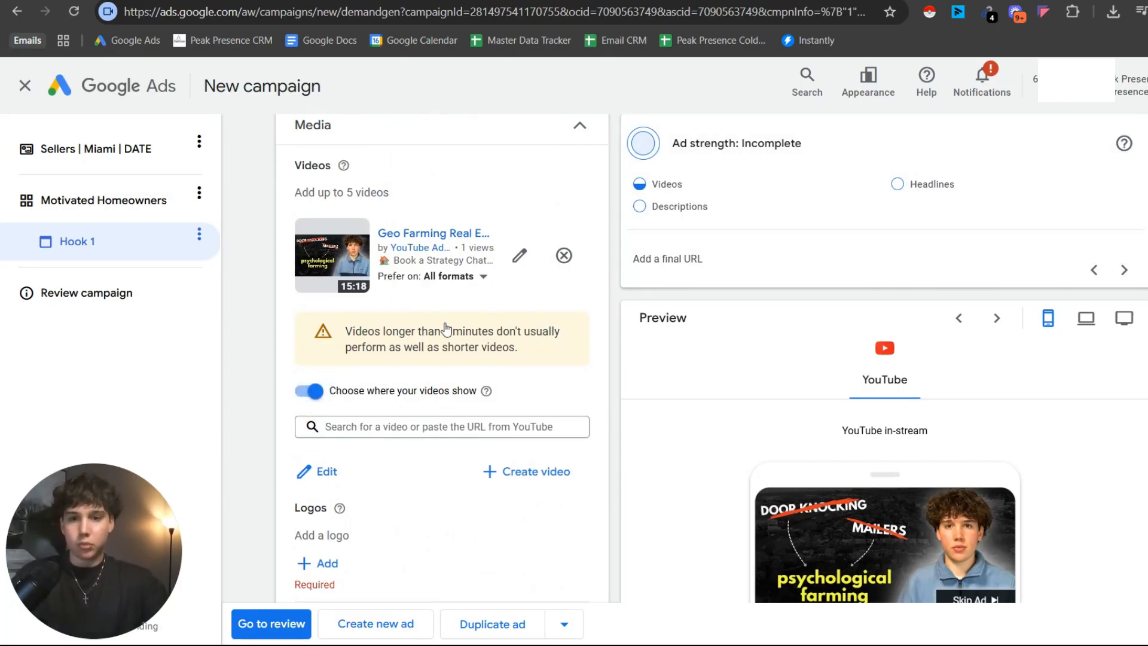
Limit the added video's preferred formats to In-stream by excluding Shorts and In-feed.
click(400, 365)
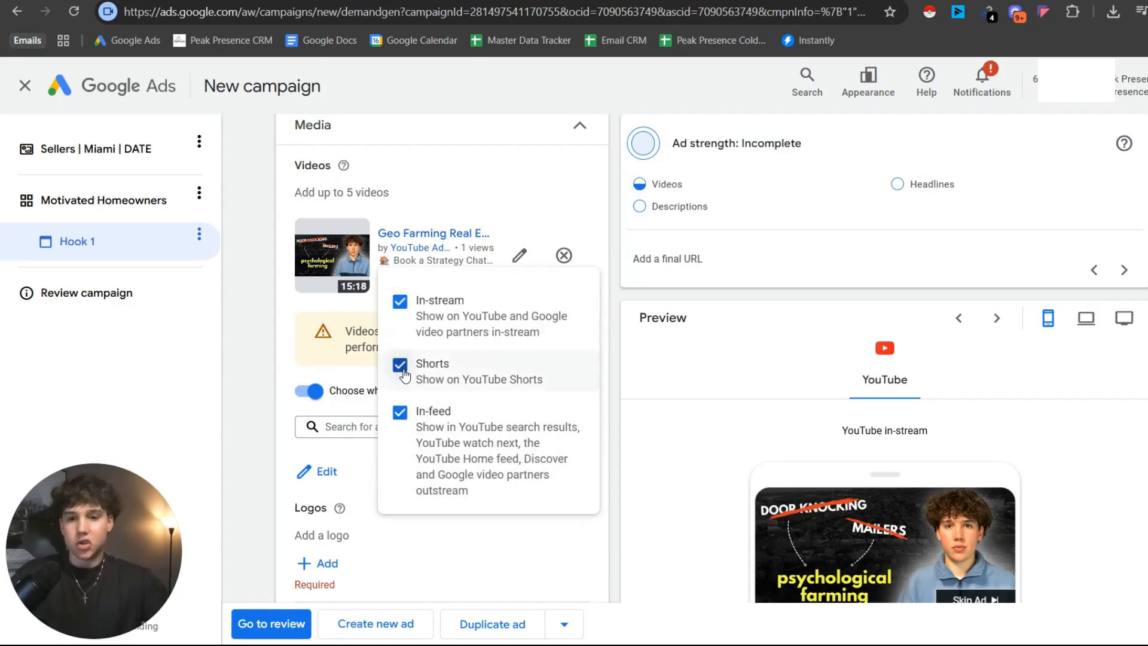
click(401, 417)
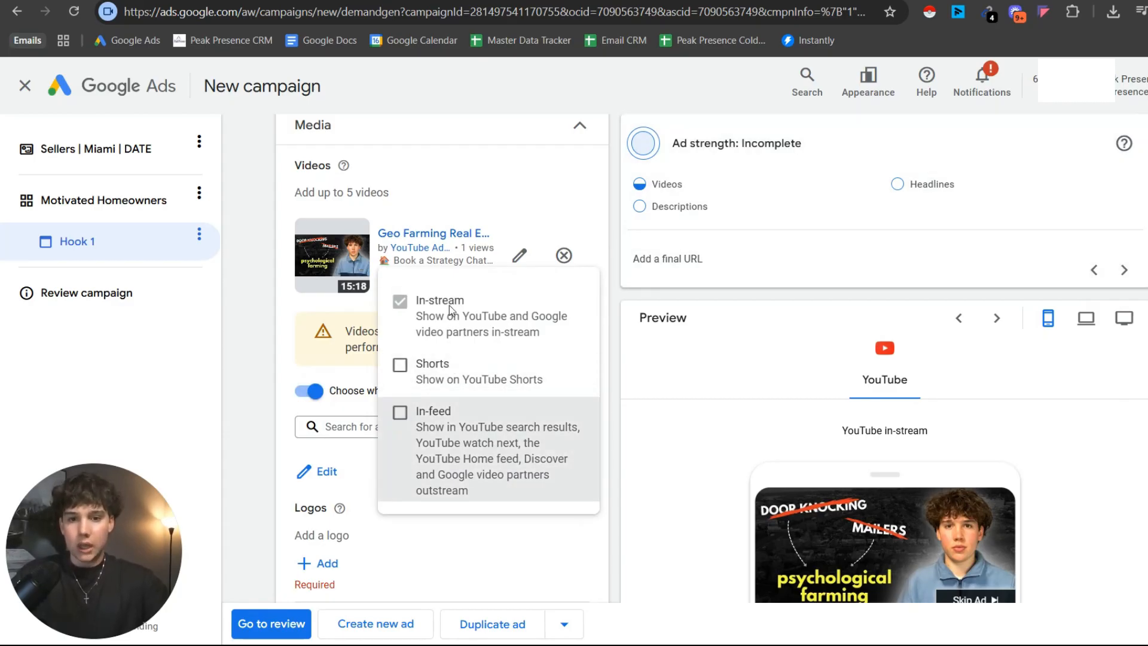
click(461, 197)
Turn off both video enhancements: vertical and square versions, and shorter versions of the videos.
scroll(508, 276, down, 4)
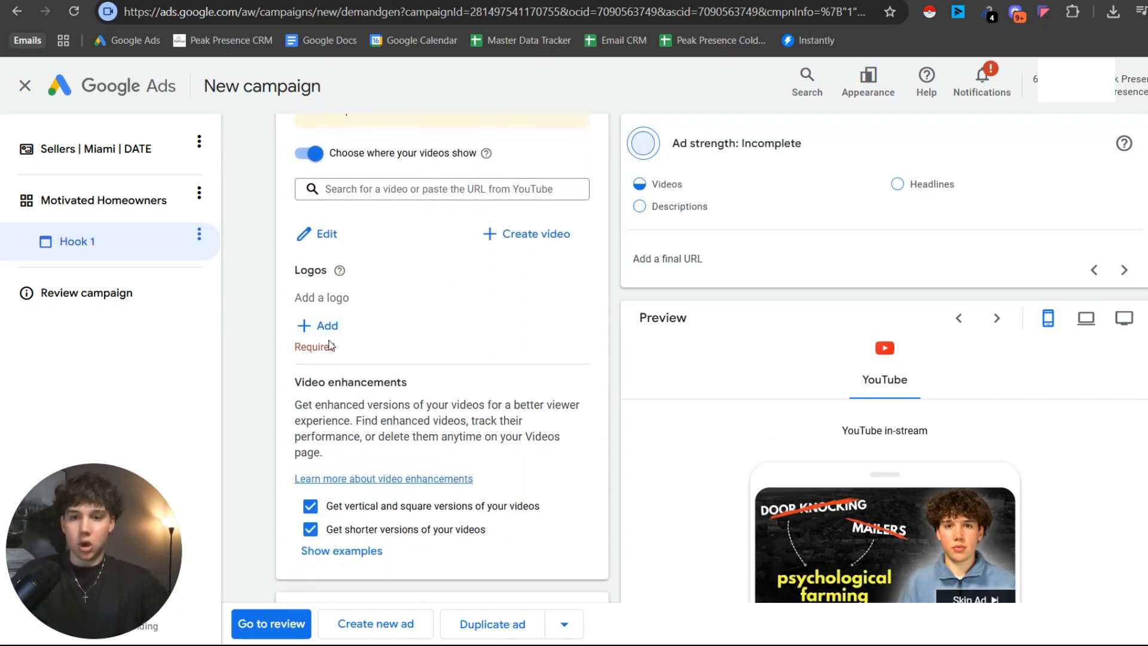
scroll(329, 341, down, 1)
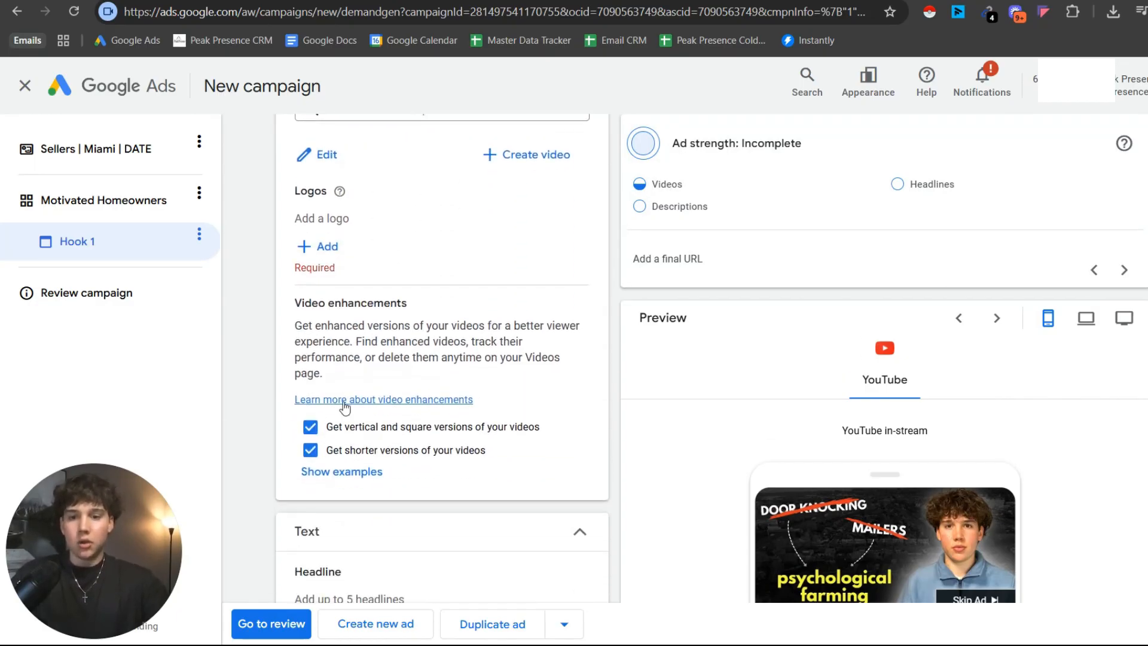
click(310, 451)
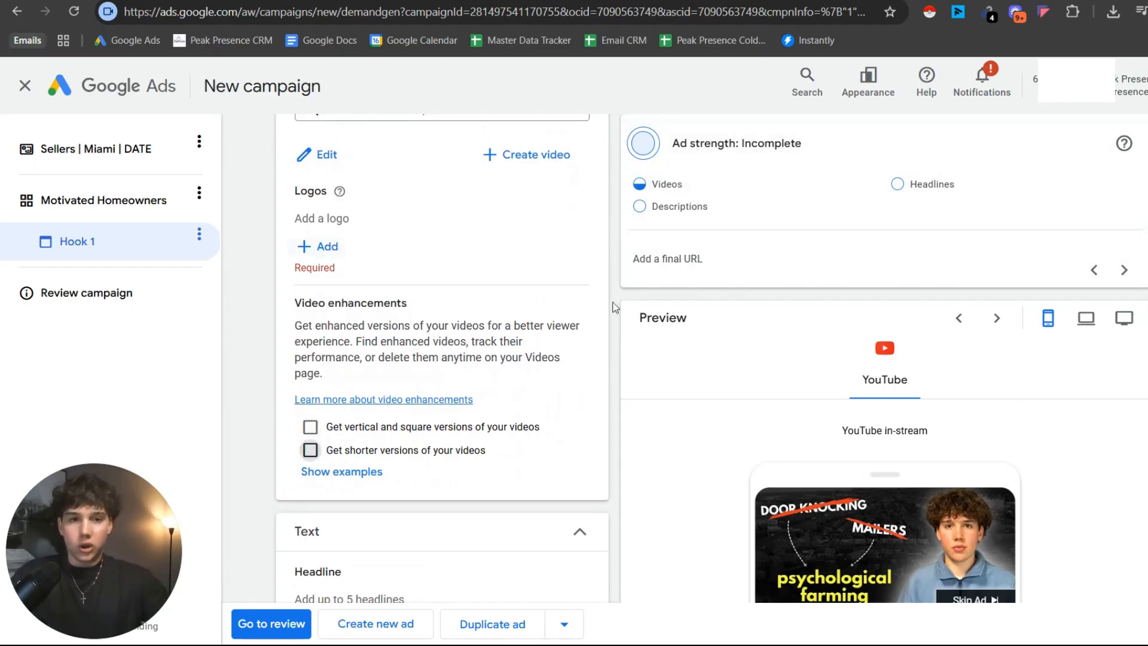
Add Peak Presence.png from the asset library as the ad's logo, using the 1:1 crop.
click(309, 250)
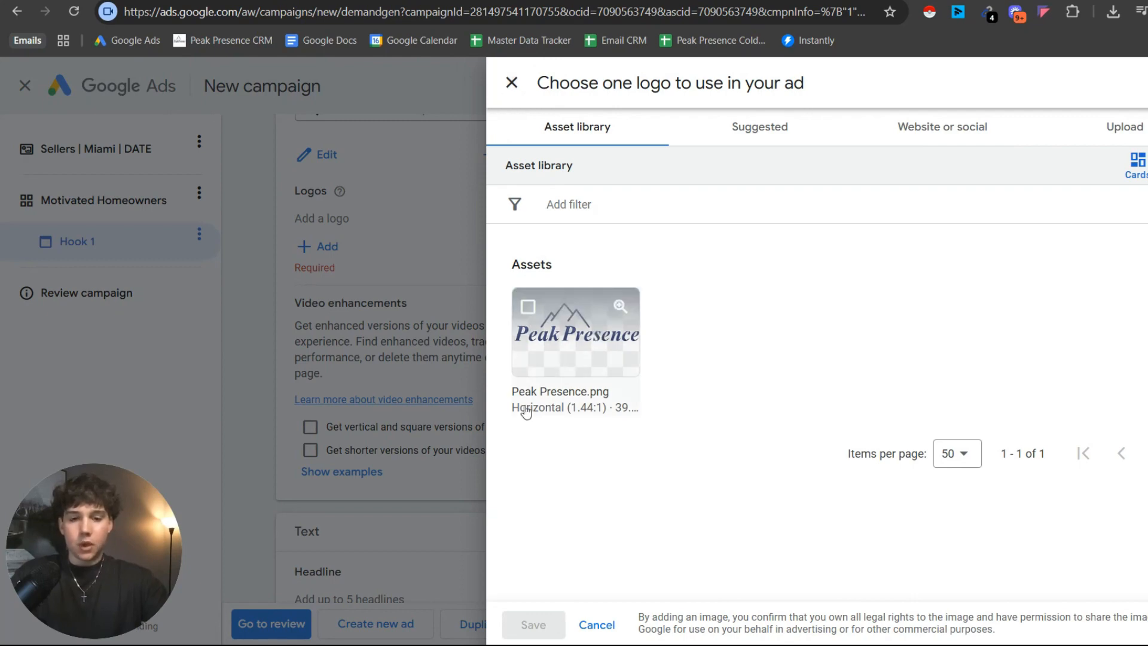
click(559, 336)
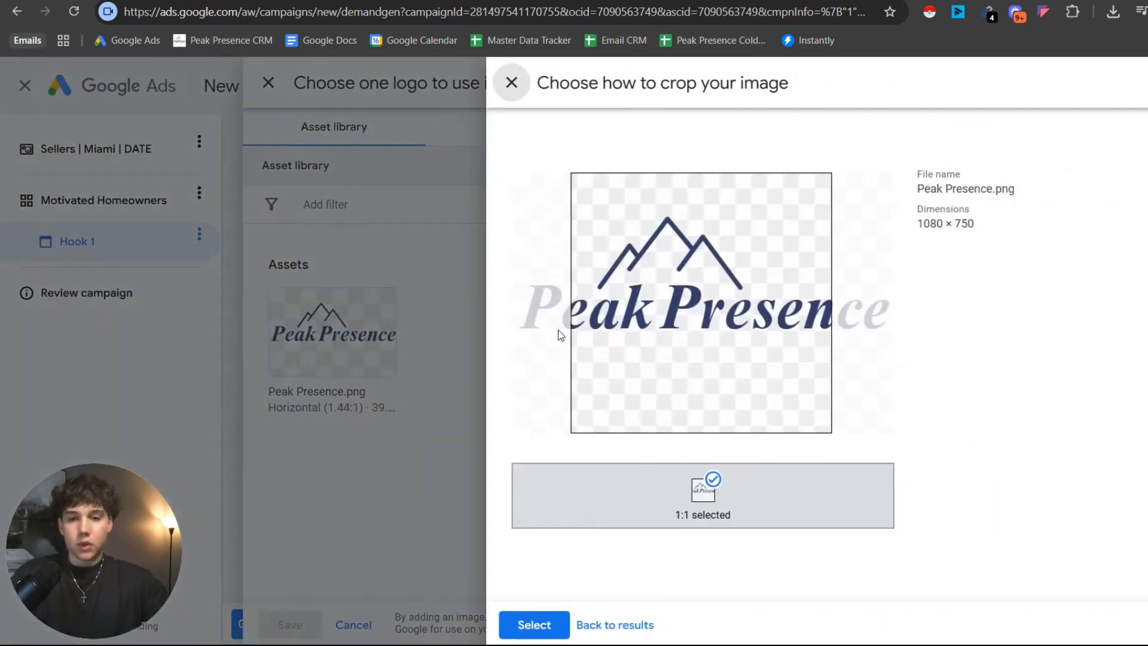
click(521, 623)
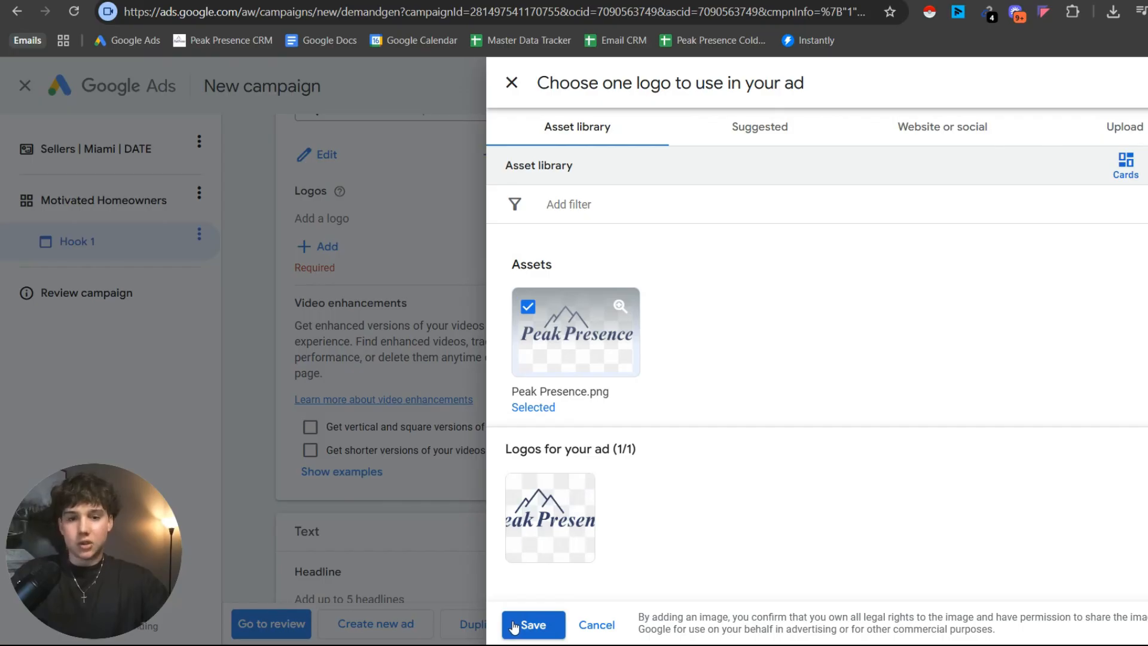
click(513, 626)
Look over Hook 1's text fields, Final URL and media sections.
scroll(431, 455, down, 3)
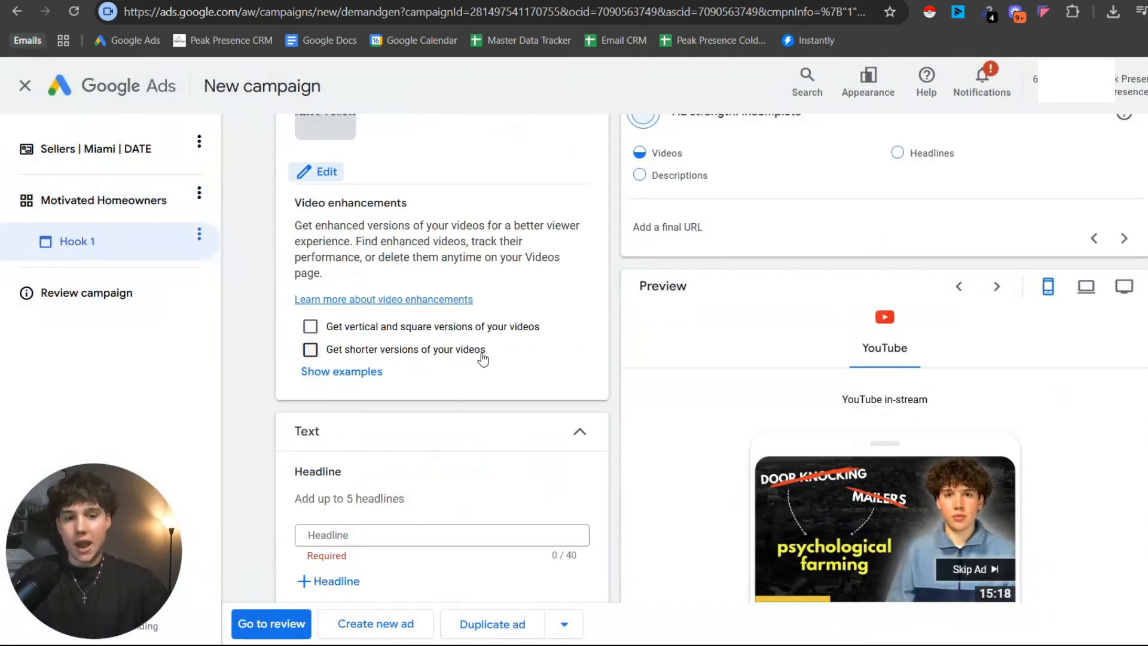
scroll(479, 358, down, 2)
scroll(415, 366, down, 4)
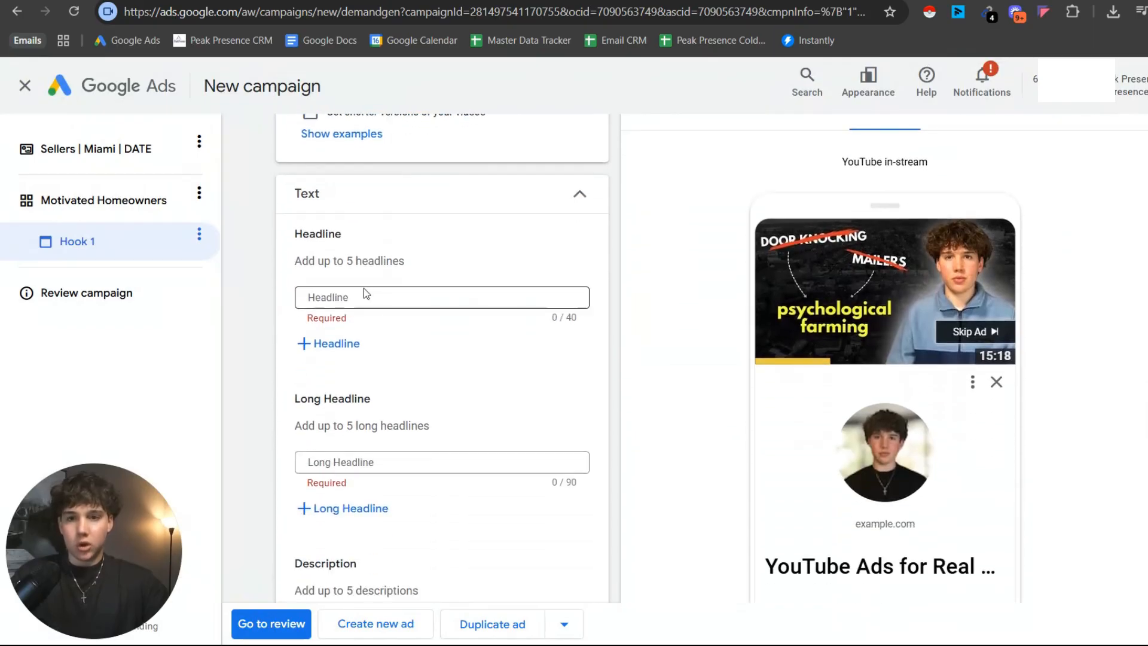
scroll(390, 410, up, 10)
scroll(391, 410, up, 10)
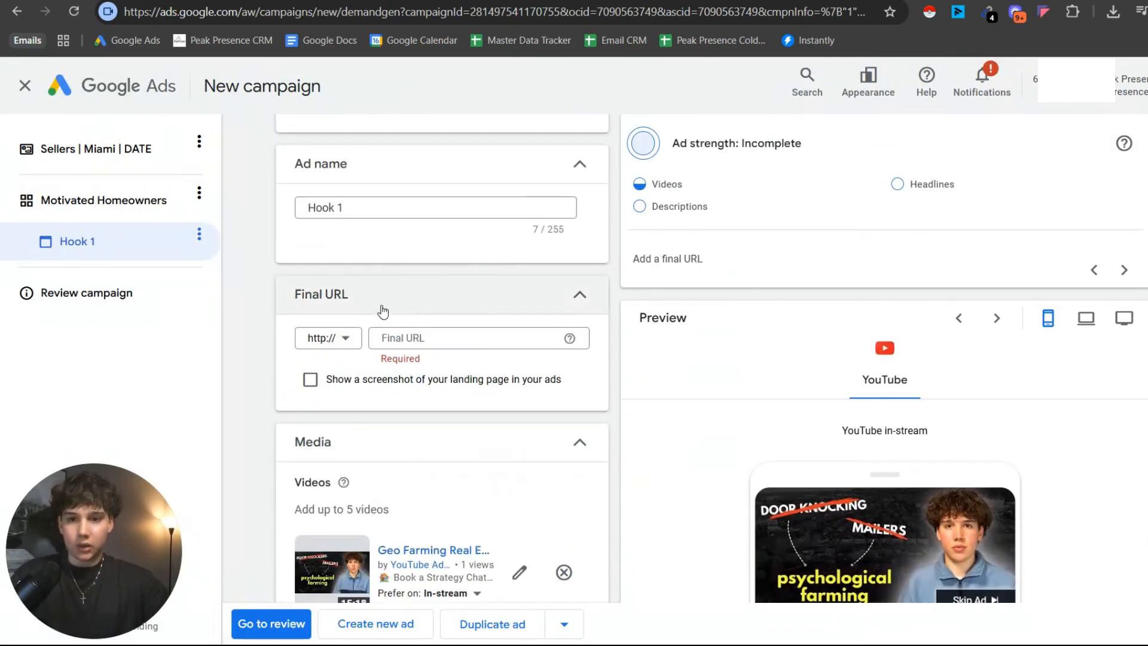
scroll(401, 395, up, 2)
scroll(401, 391, down, 4)
click(434, 263)
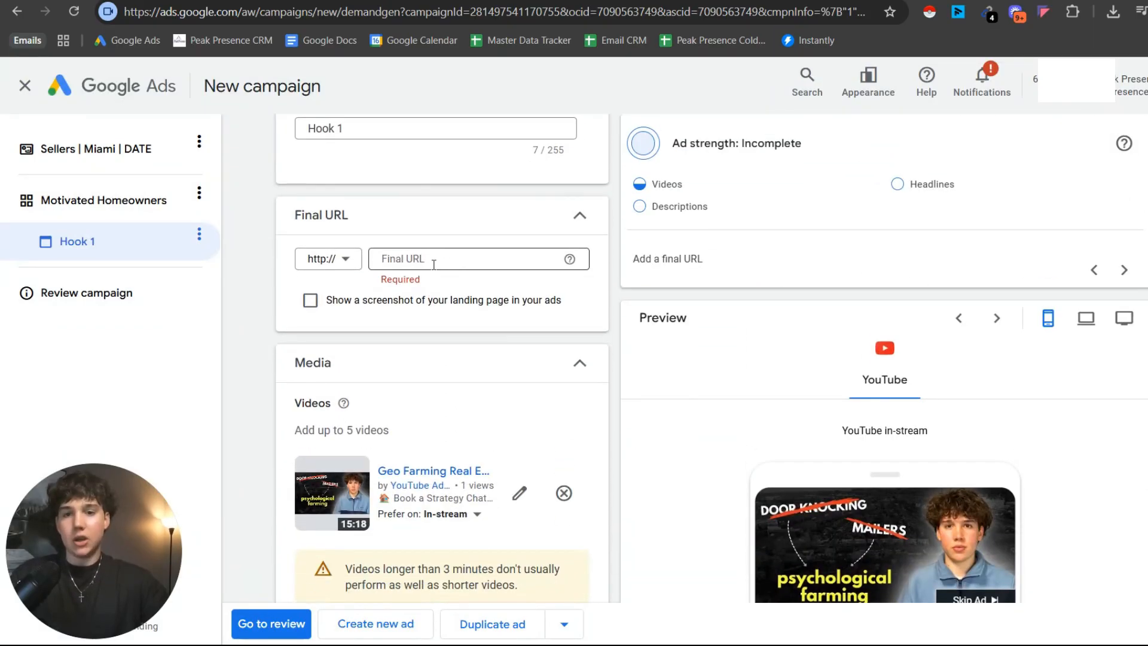
scroll(494, 274, down, 20)
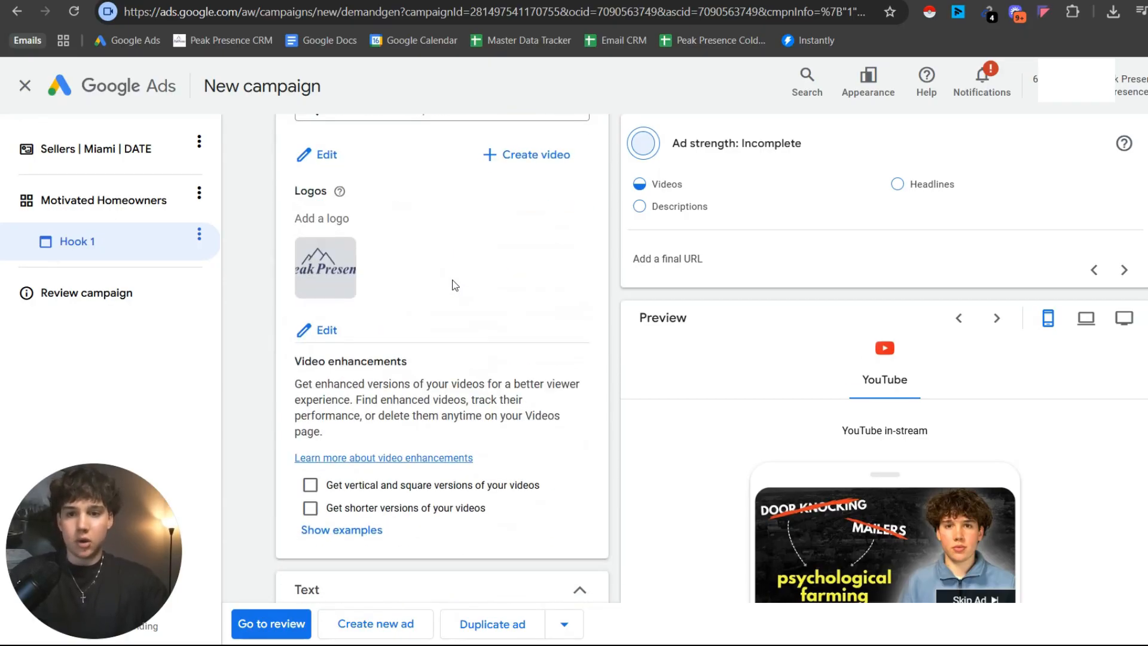
Enter "Claim Your Free Miami Seller Guide" as the ad's headline.
click(352, 226)
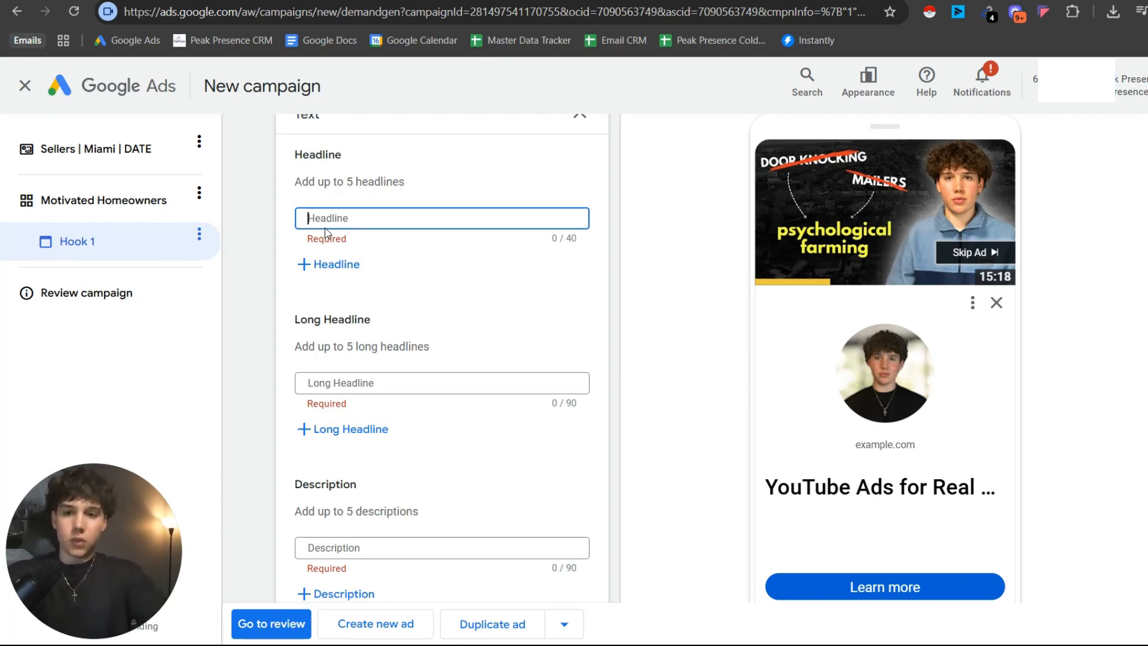
text(Claim Your)
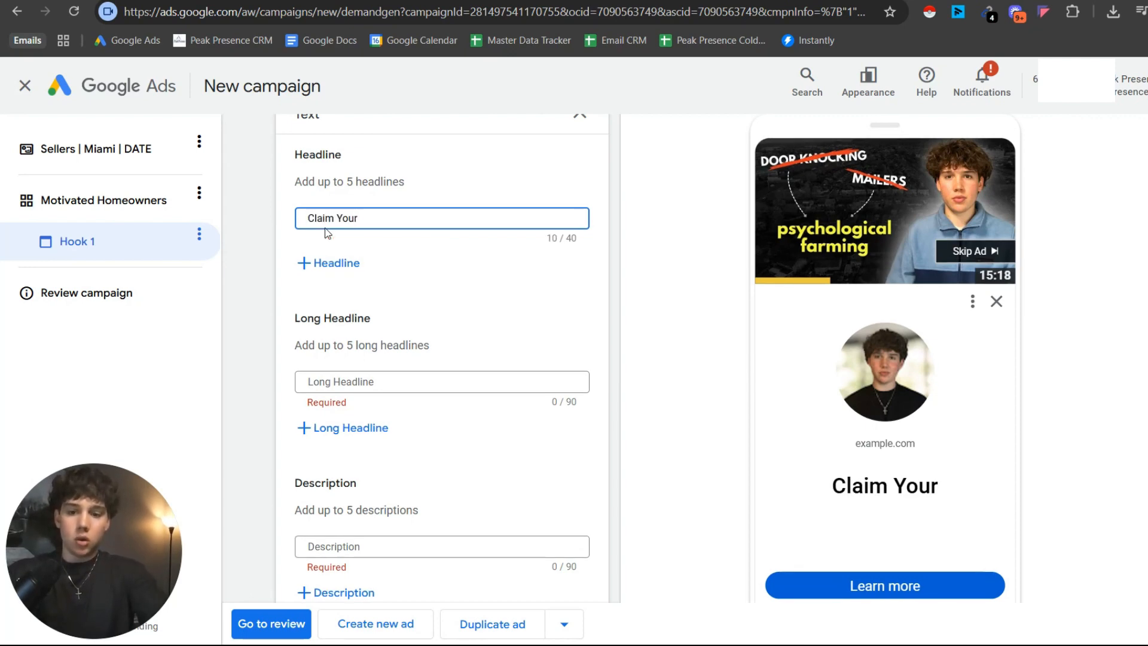
text( Free Seller Guide)
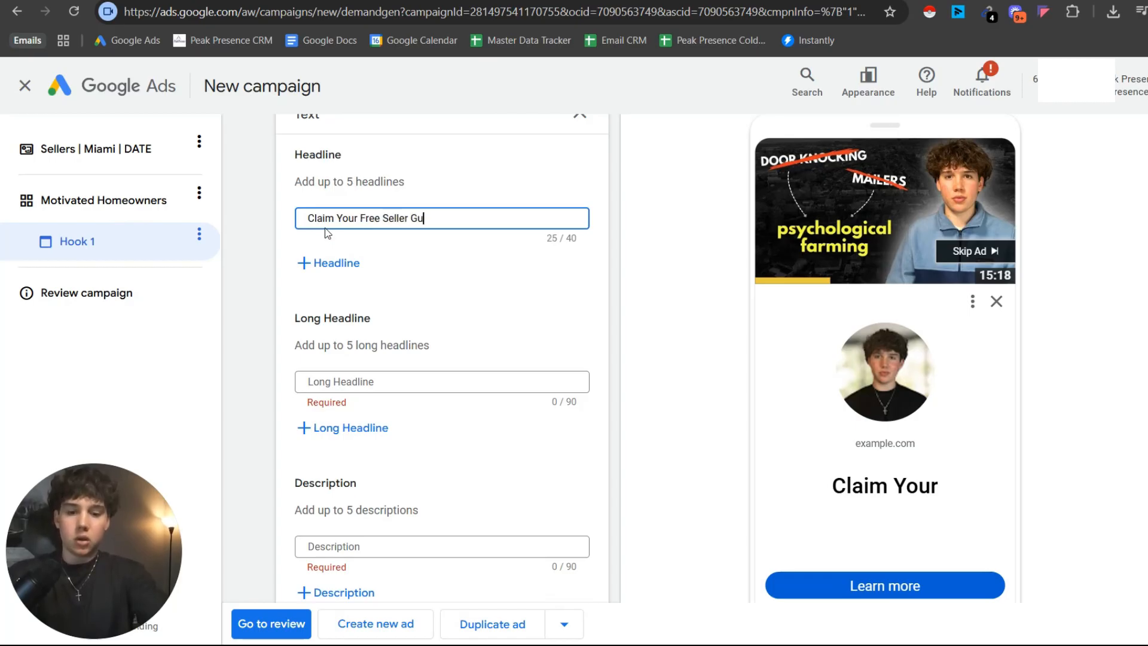
click(386, 218)
text(Miami)
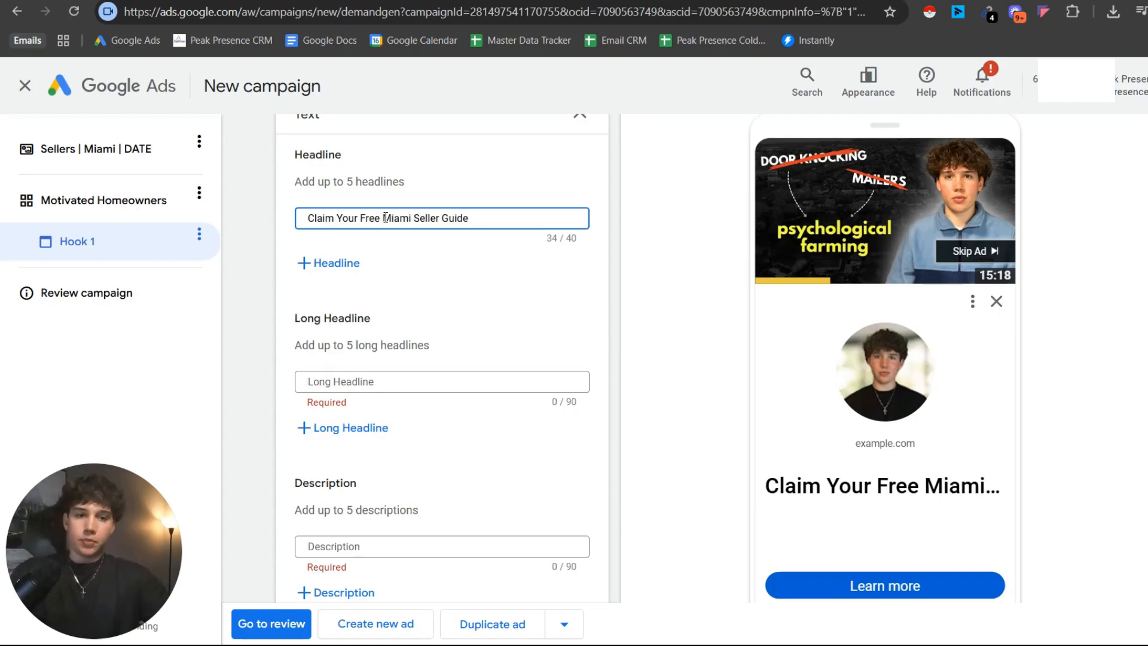
Enter "A New Way To Sell Your Miami Home" as the ad's long headline.
click(347, 380)
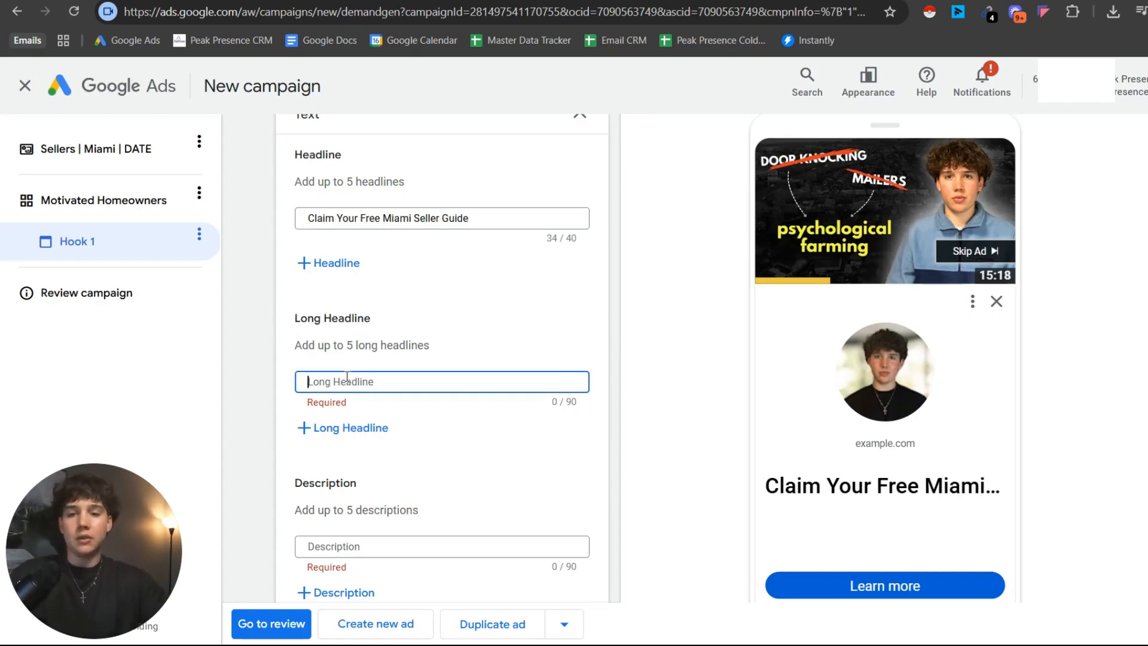
click(363, 351)
right_click(366, 349)
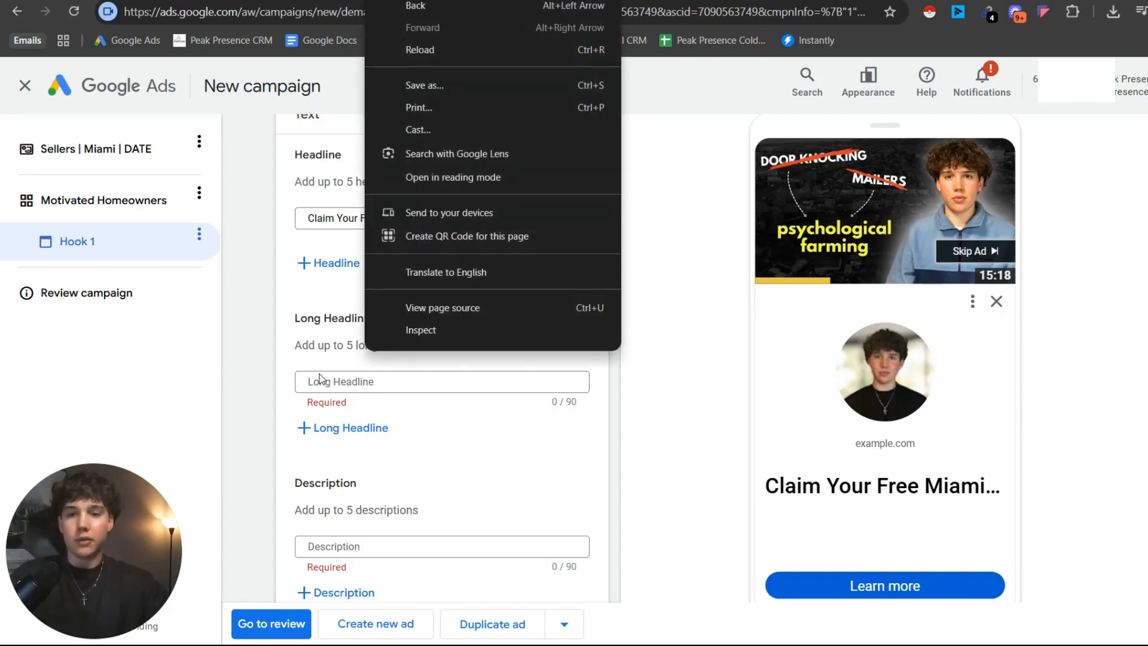
click(320, 382)
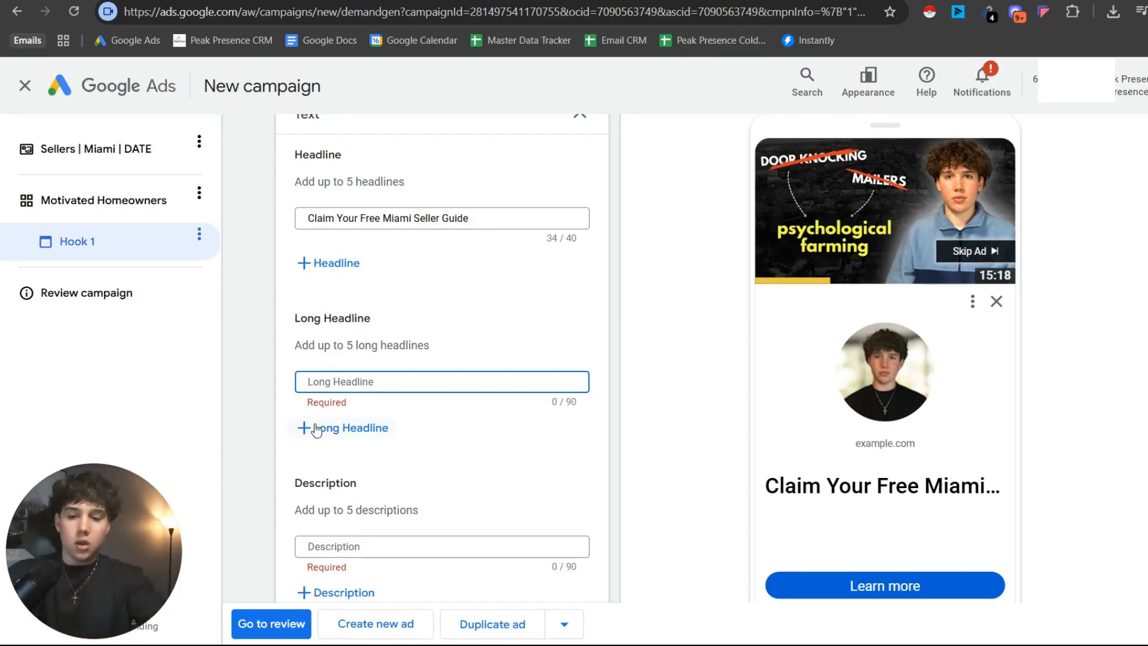
text(A new Way )
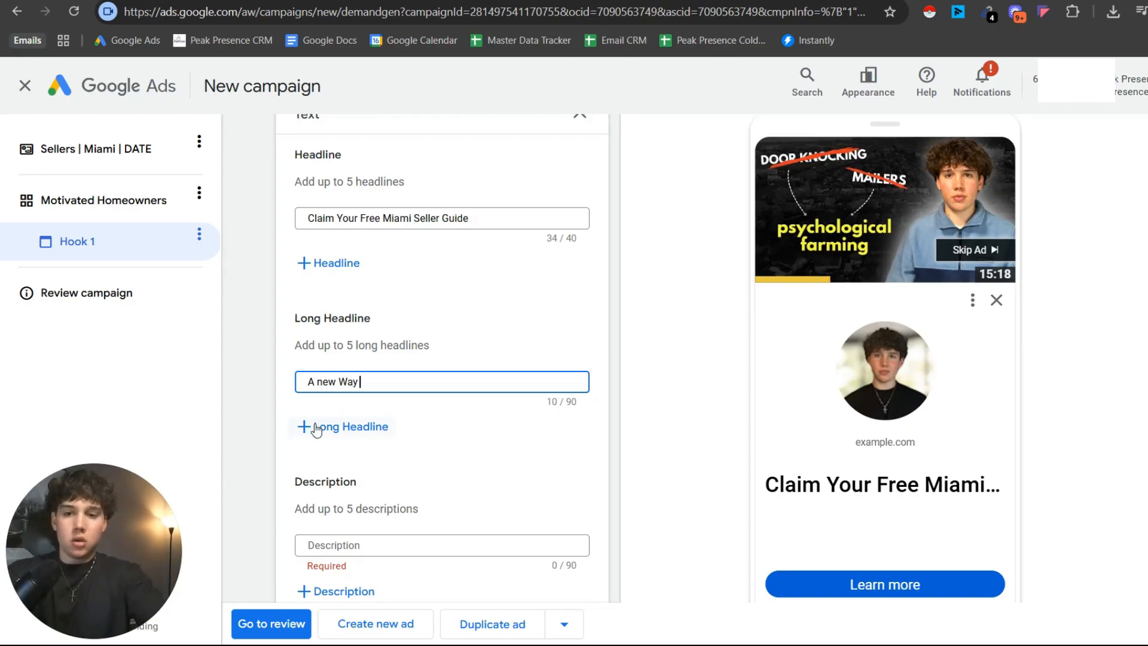
text(To Sell)
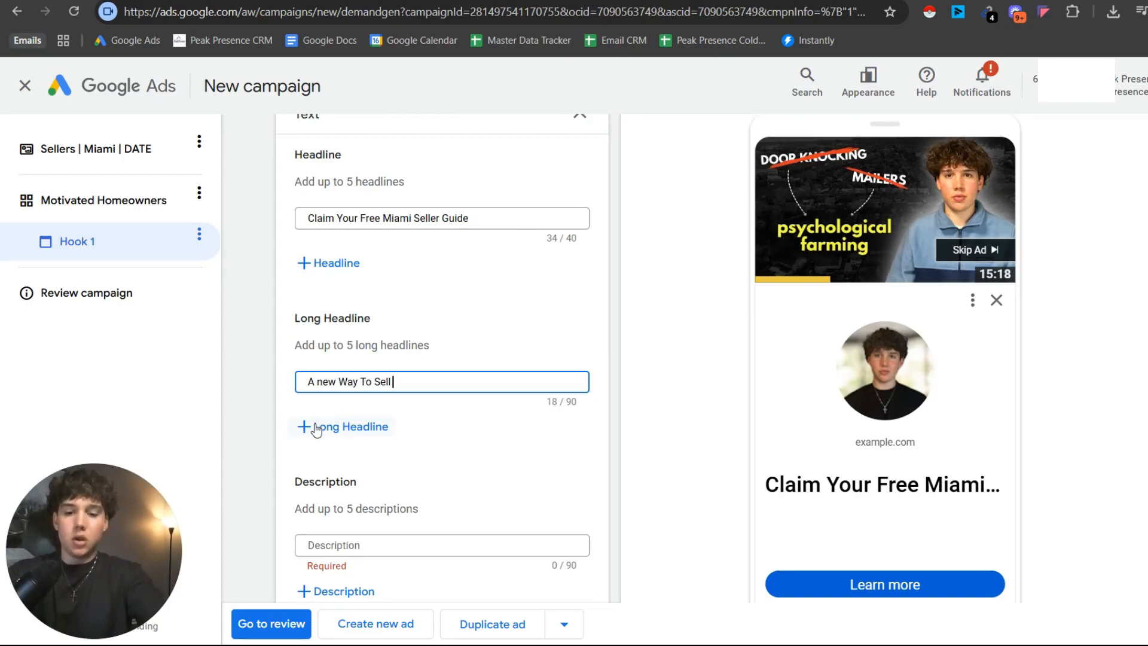
text( Your Miamia)
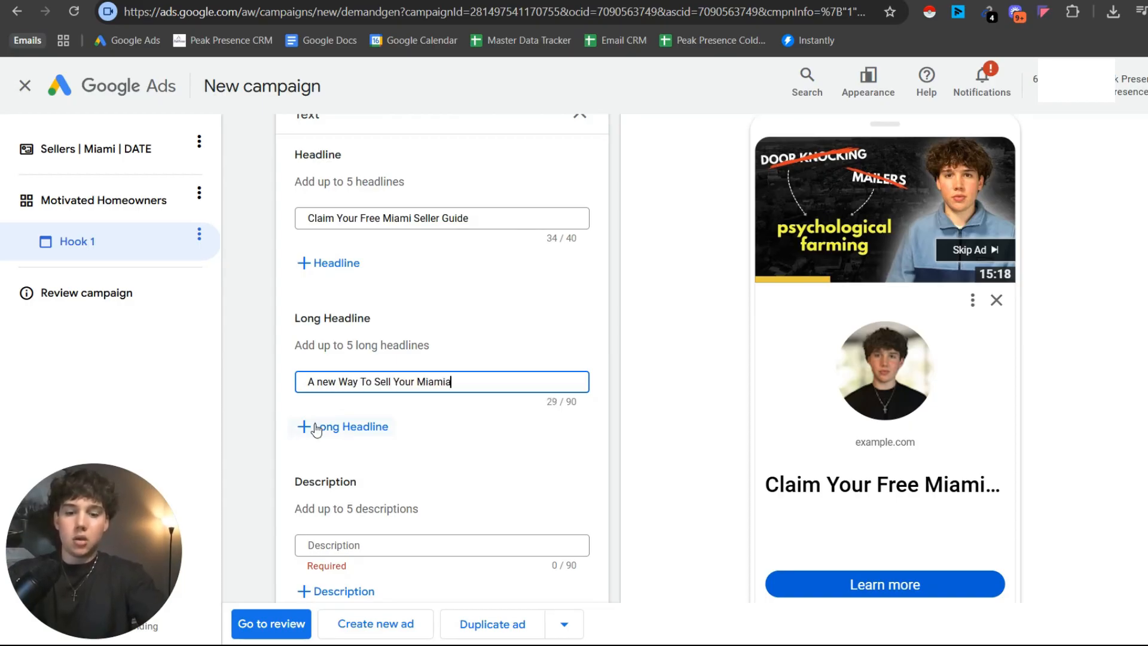
key(BackSpace)
text(Home)
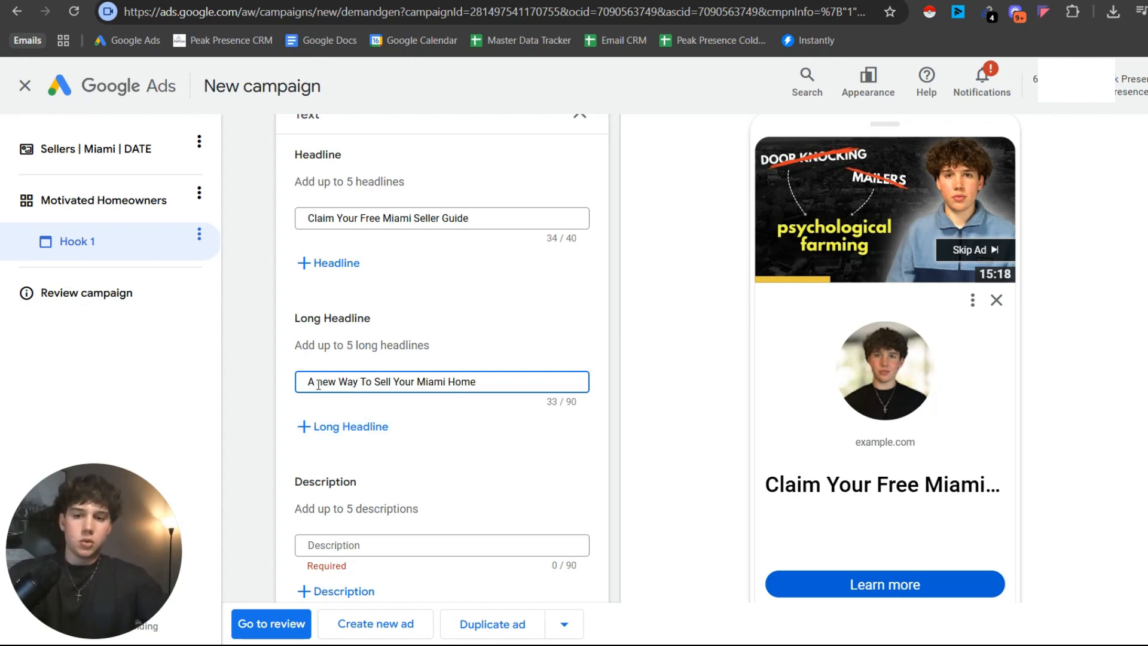
drag(318, 383, 321, 382)
text(N)
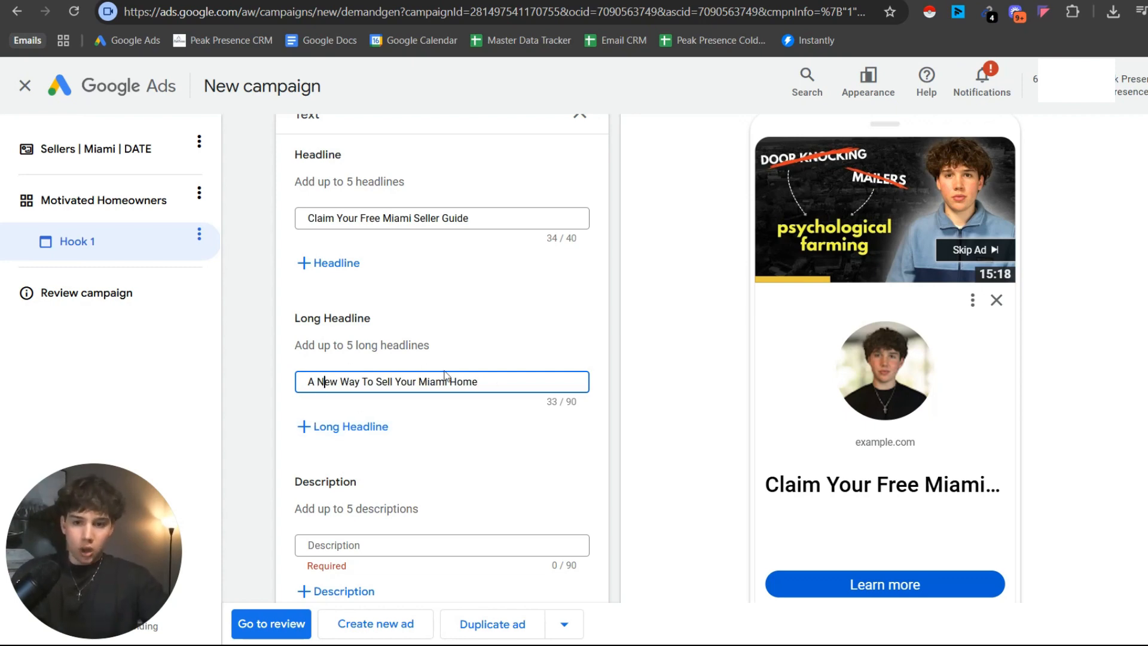
Enter "Learn how Miami homeowners are increasing their homes value" as the ad's description.
scroll(385, 359, down, 4)
click(384, 315)
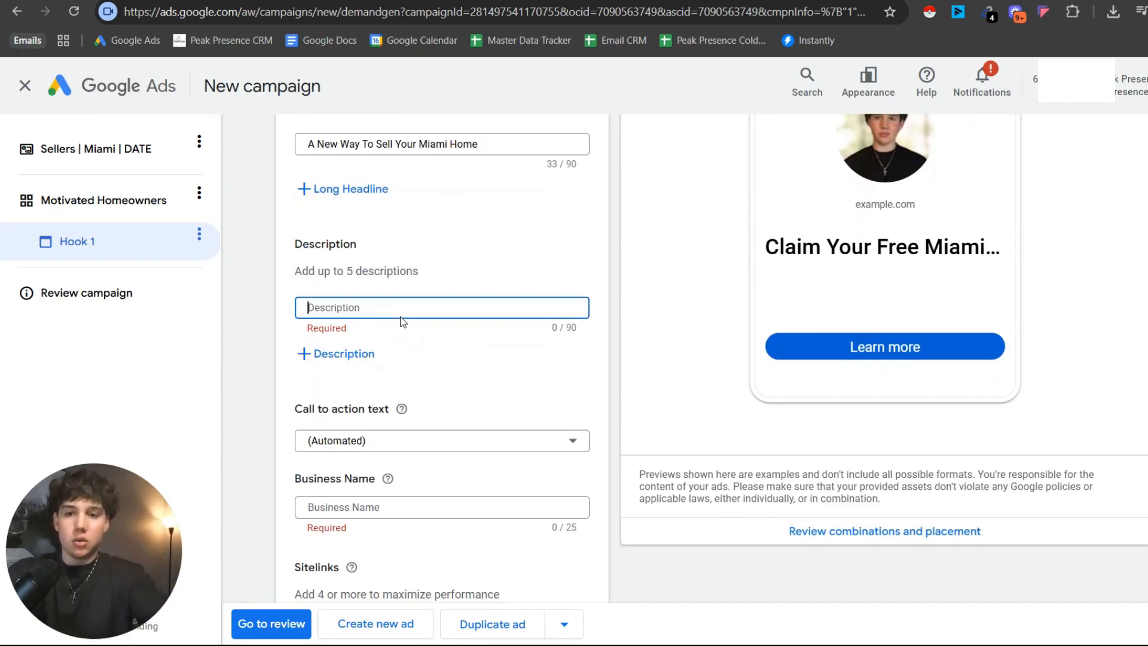
text(Learn how)
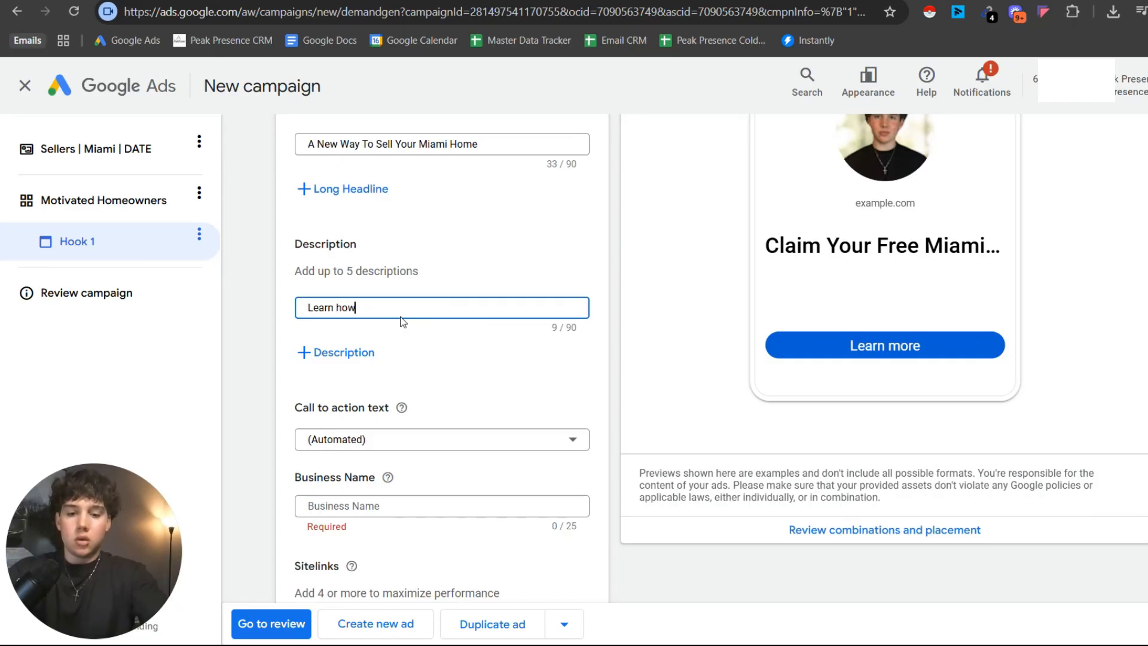
text( Miam)
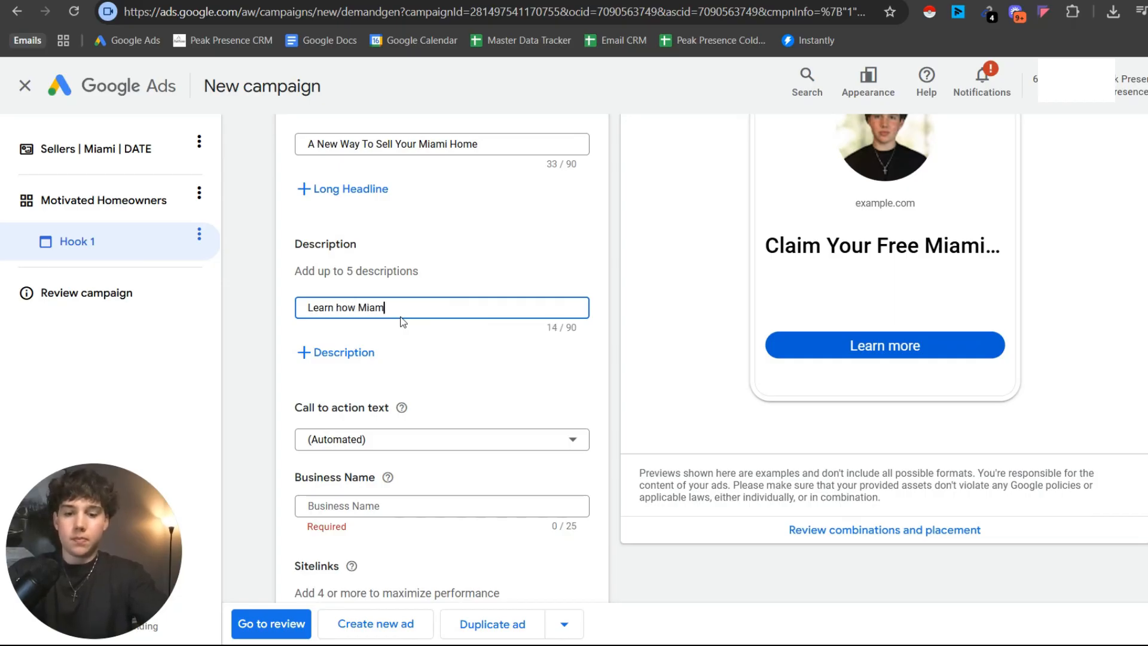
text(i homeowners are inc)
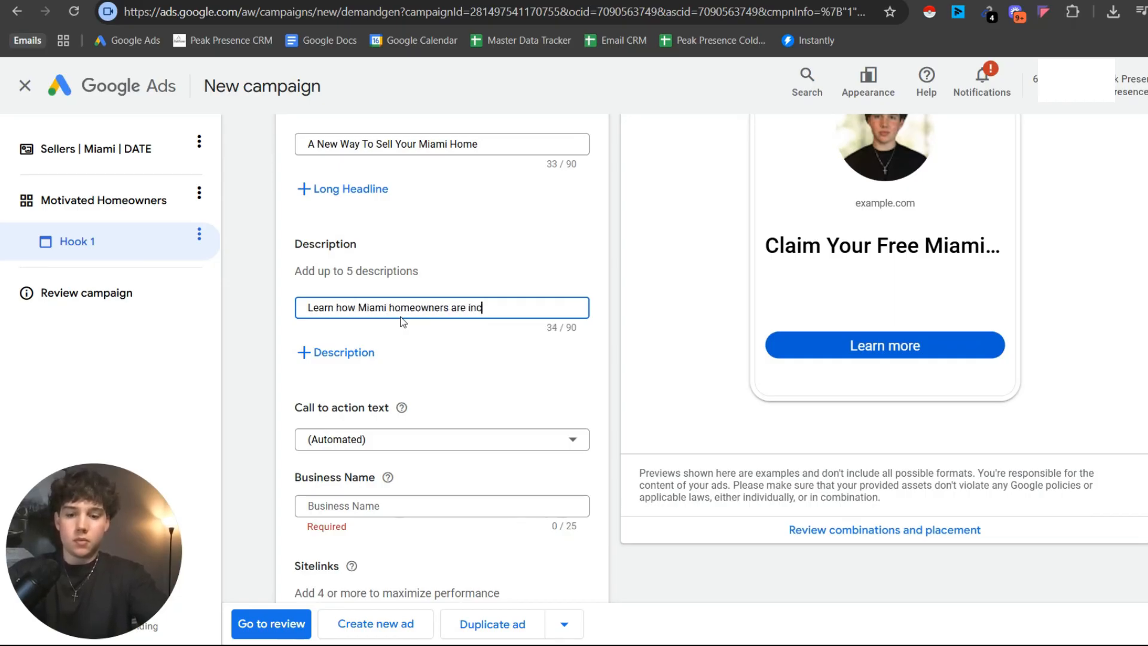
text(reasing their homes)
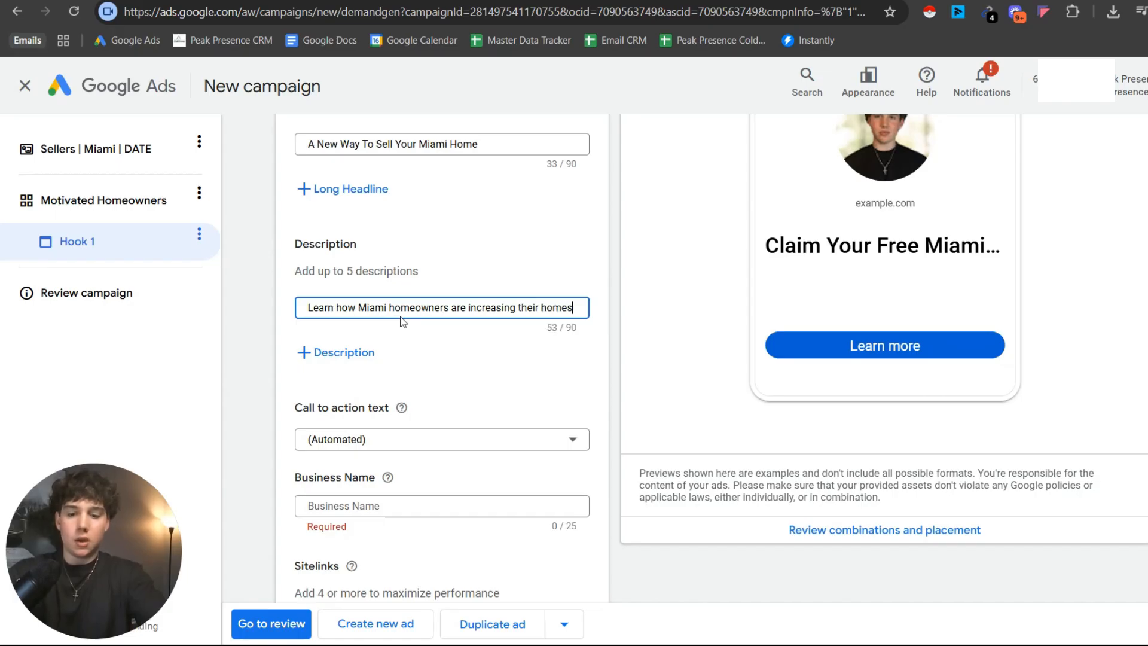
text( value)
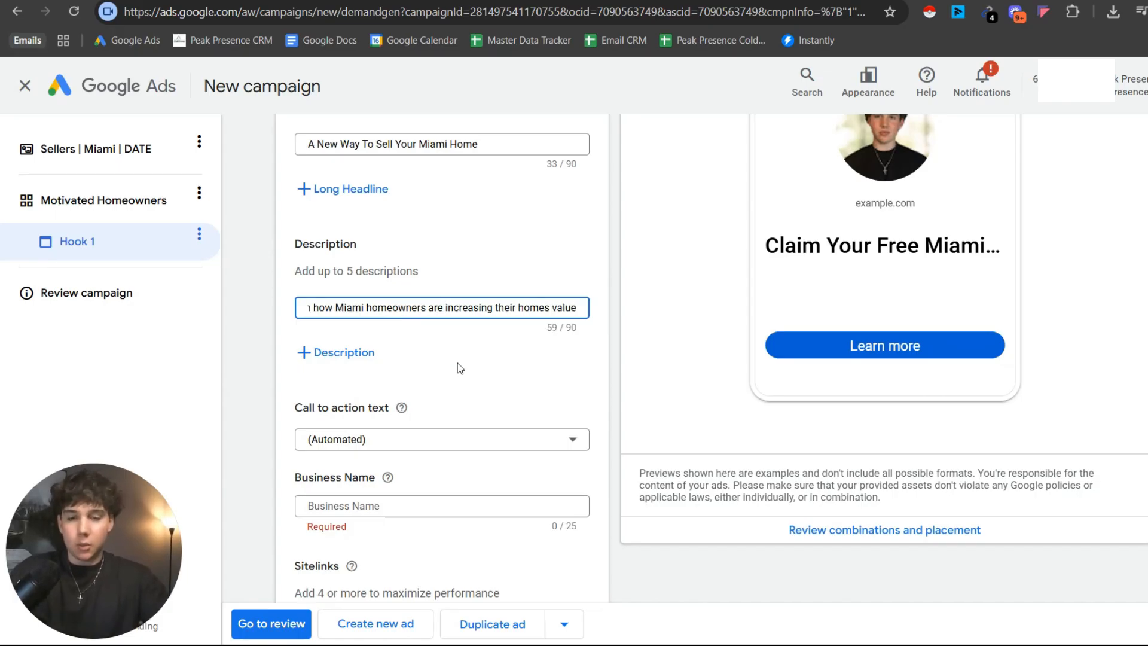
scroll(458, 278, up, 1)
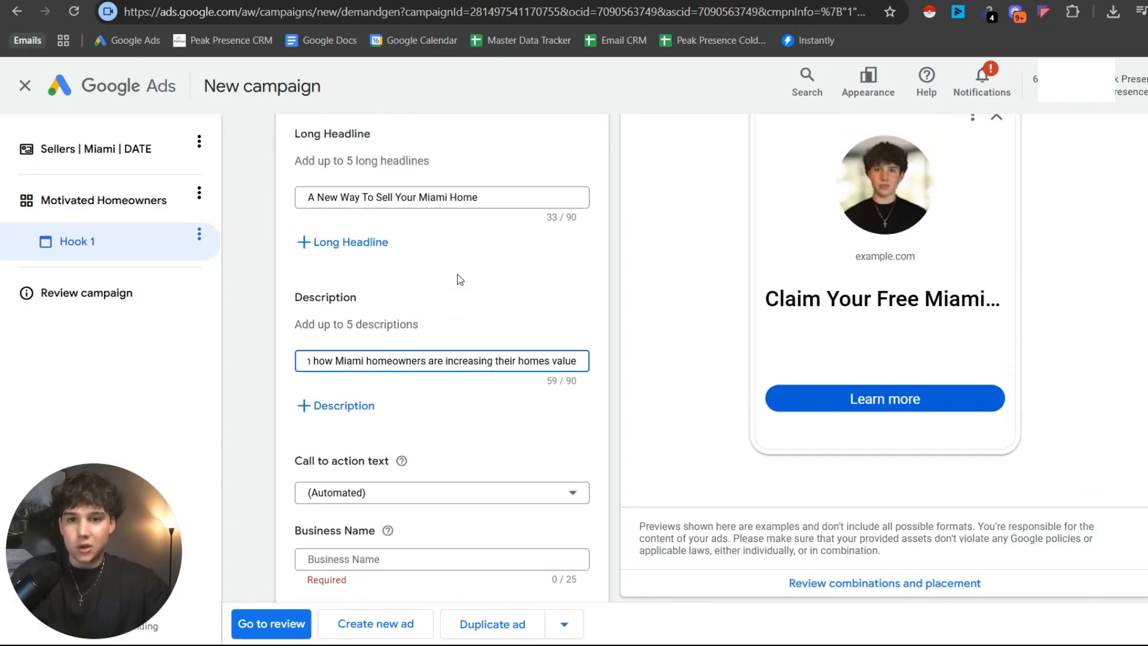
scroll(493, 360, down, 2)
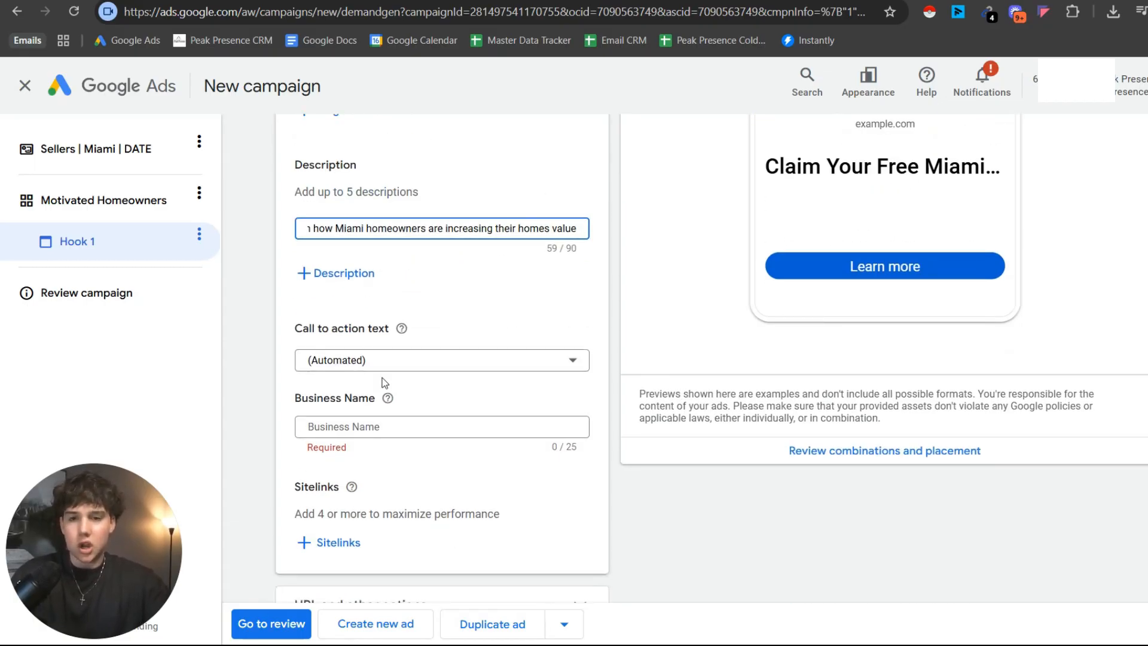
scroll(379, 361, up, 2)
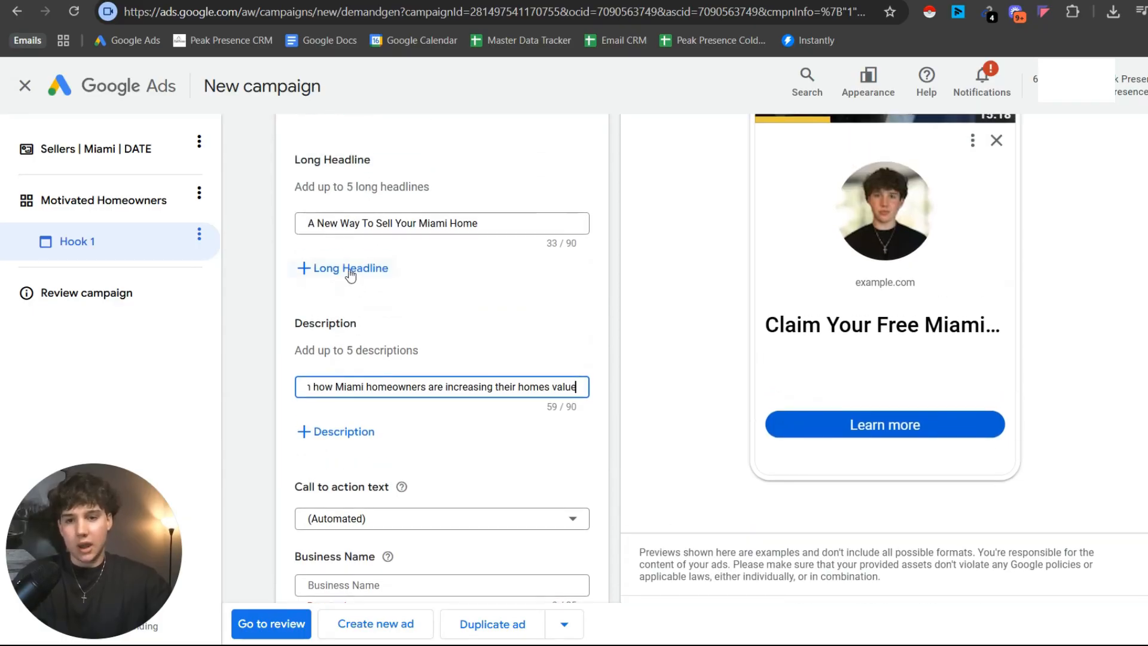
scroll(350, 275, up, 1)
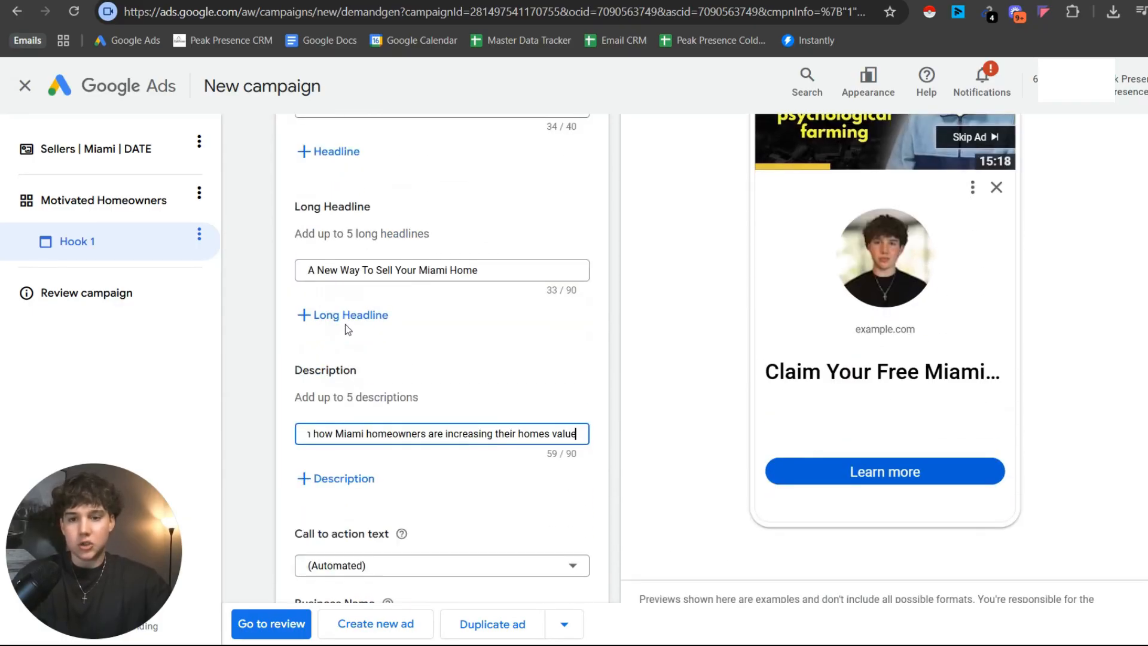
Set the ad's call to action text to "Learn more".
scroll(349, 335, down, 3)
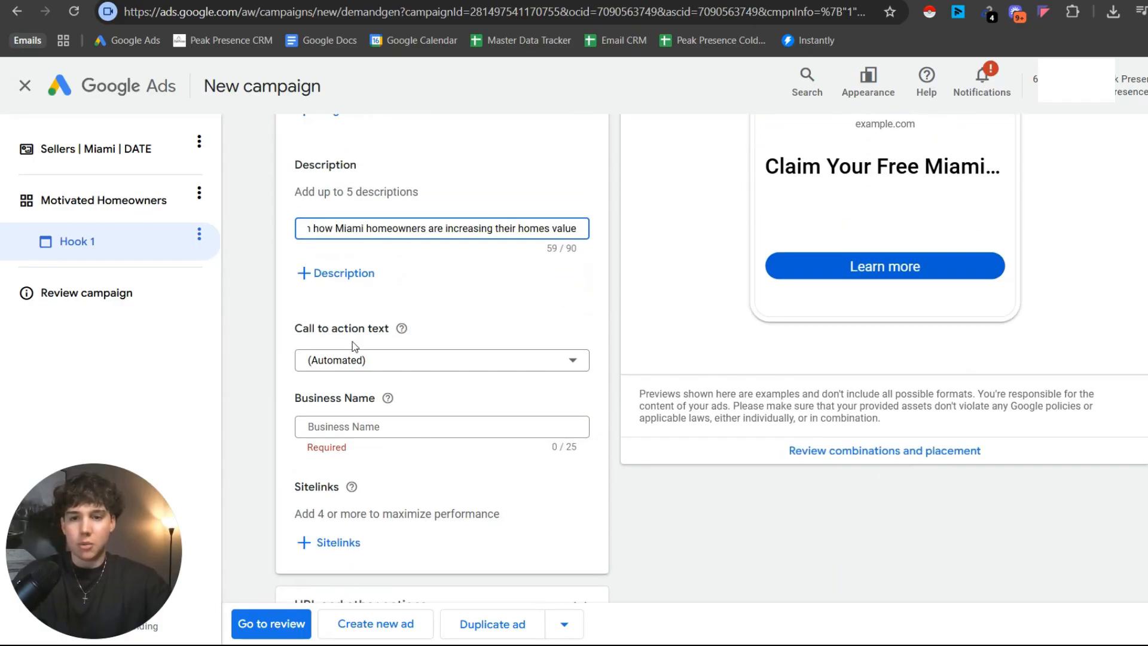
click(404, 361)
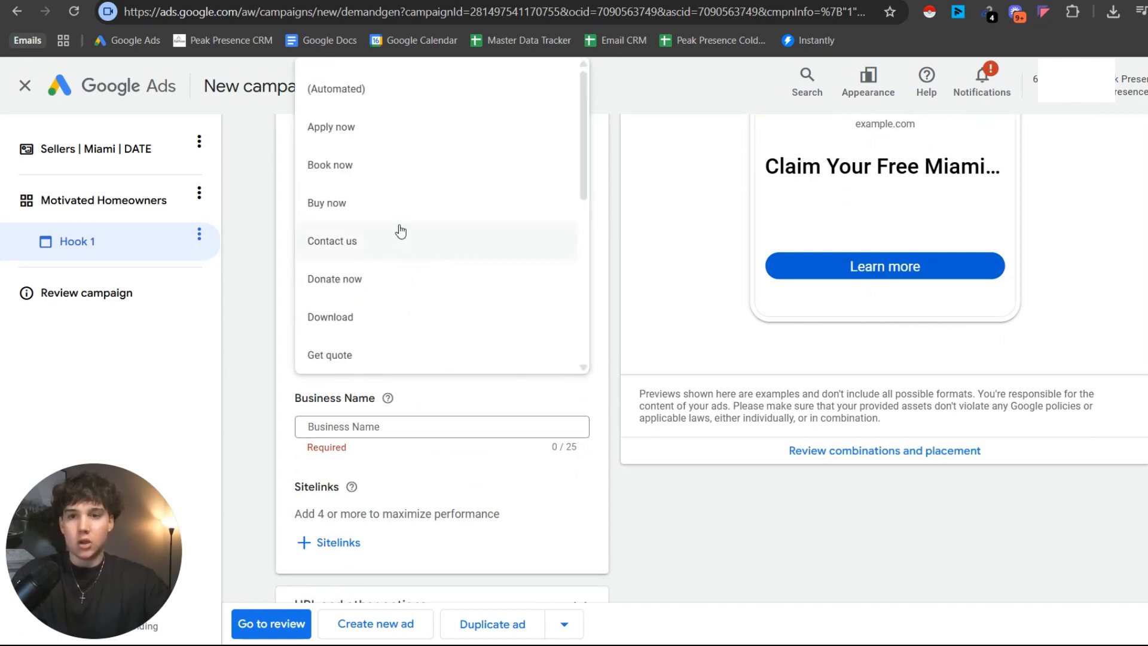
scroll(362, 231, down, 3)
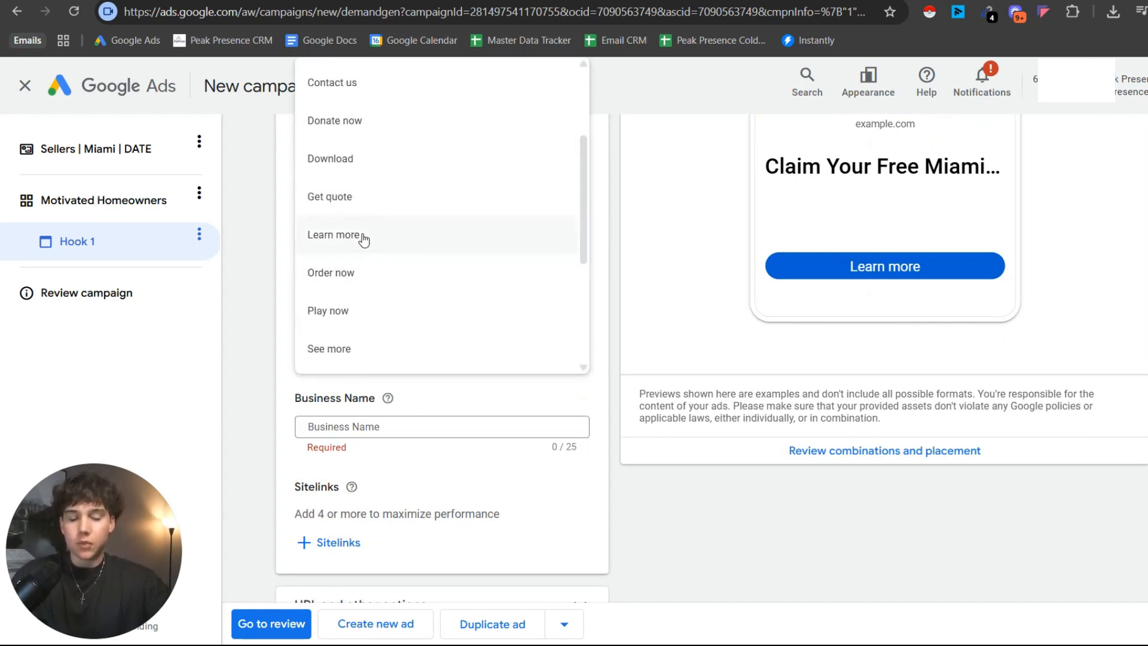
click(384, 376)
Enter "Peak Presence" as the ad's business name.
scroll(385, 376, down, 1)
click(387, 349)
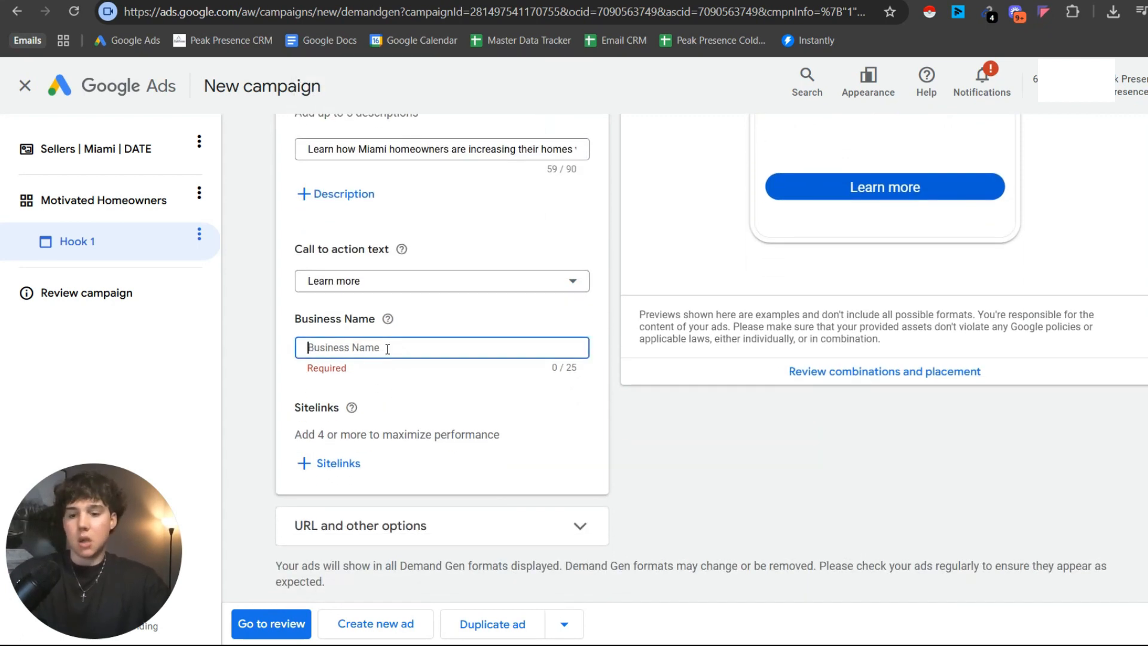
text(Peak Presence)
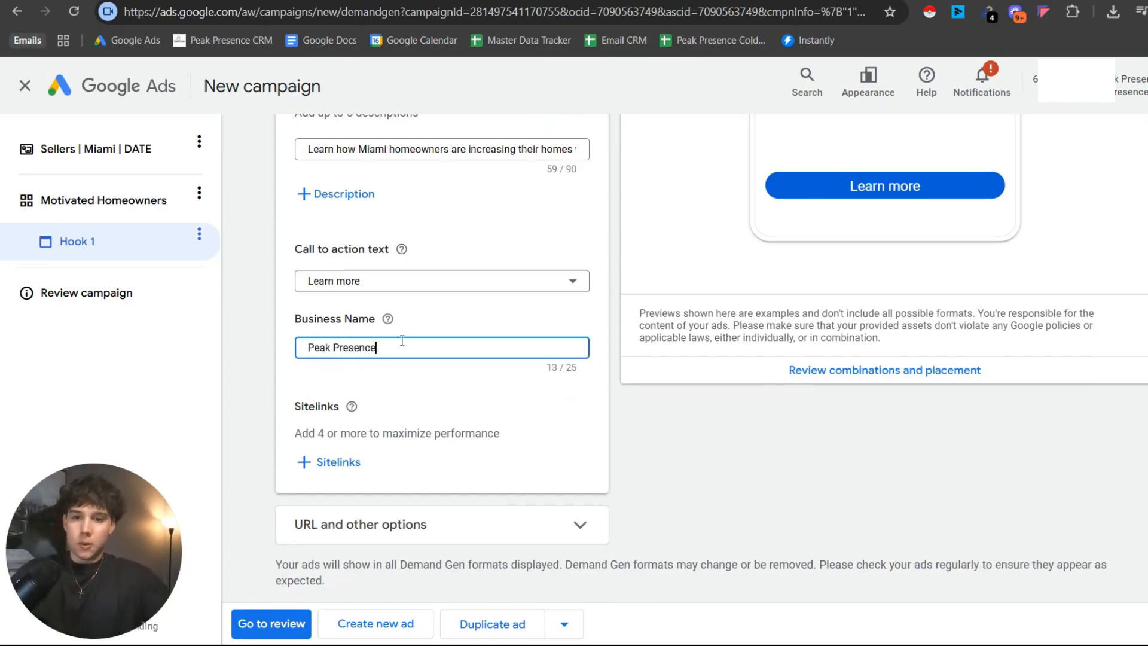
Expand the ad's URL and other options and set the display URL's first path to "miami".
scroll(392, 352, down, 1)
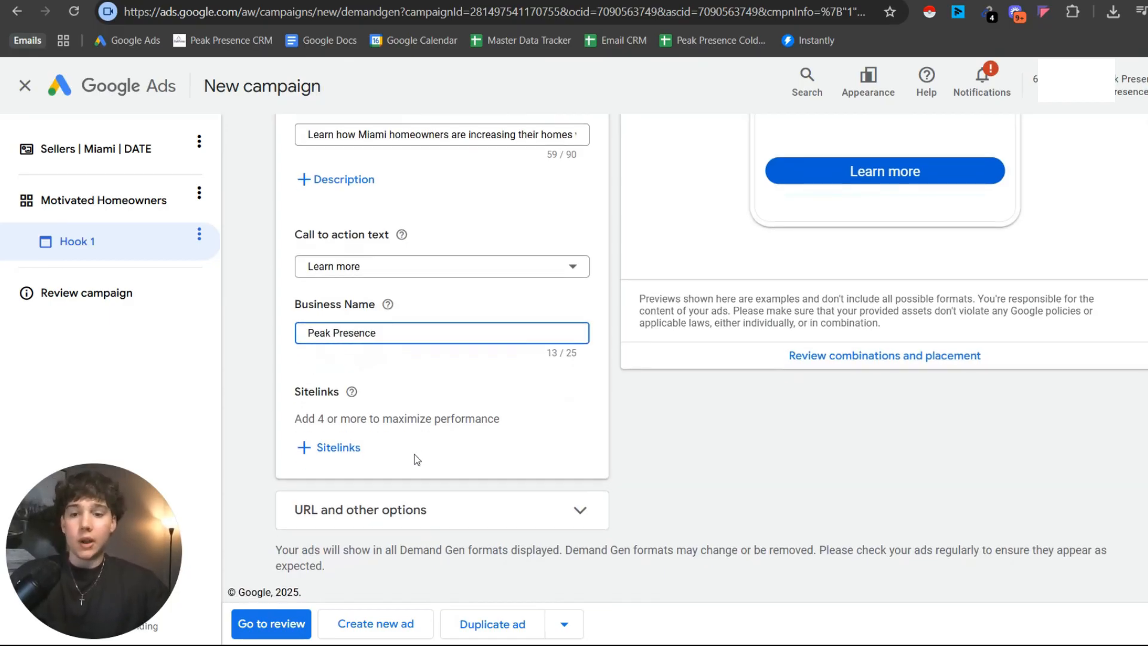
click(414, 510)
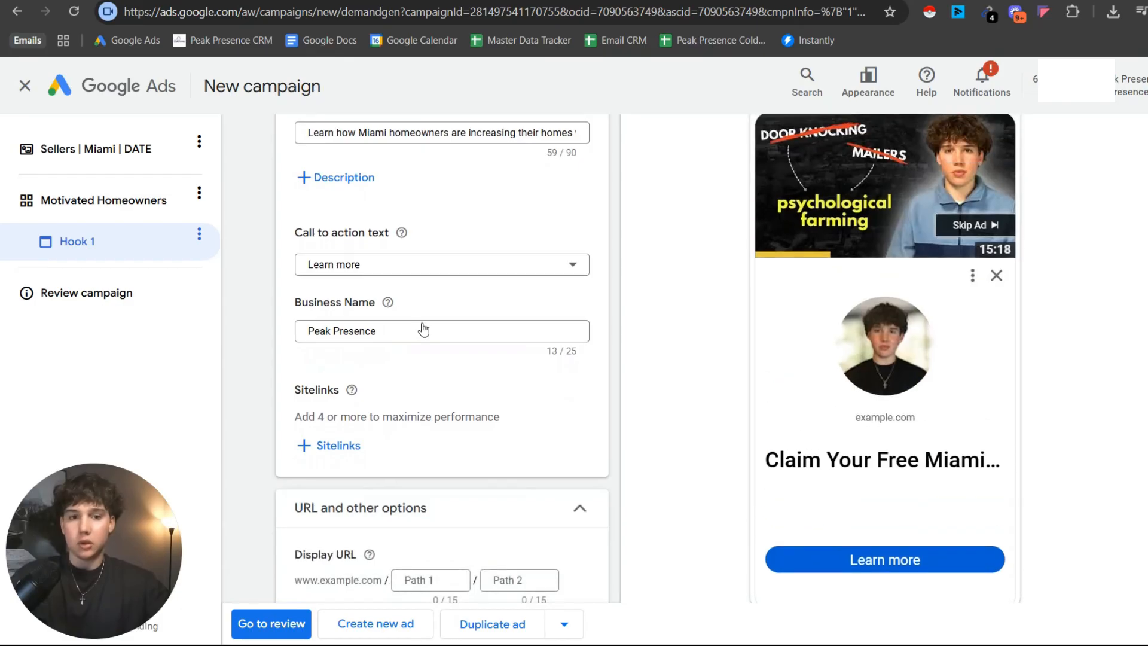
scroll(423, 328, down, 4)
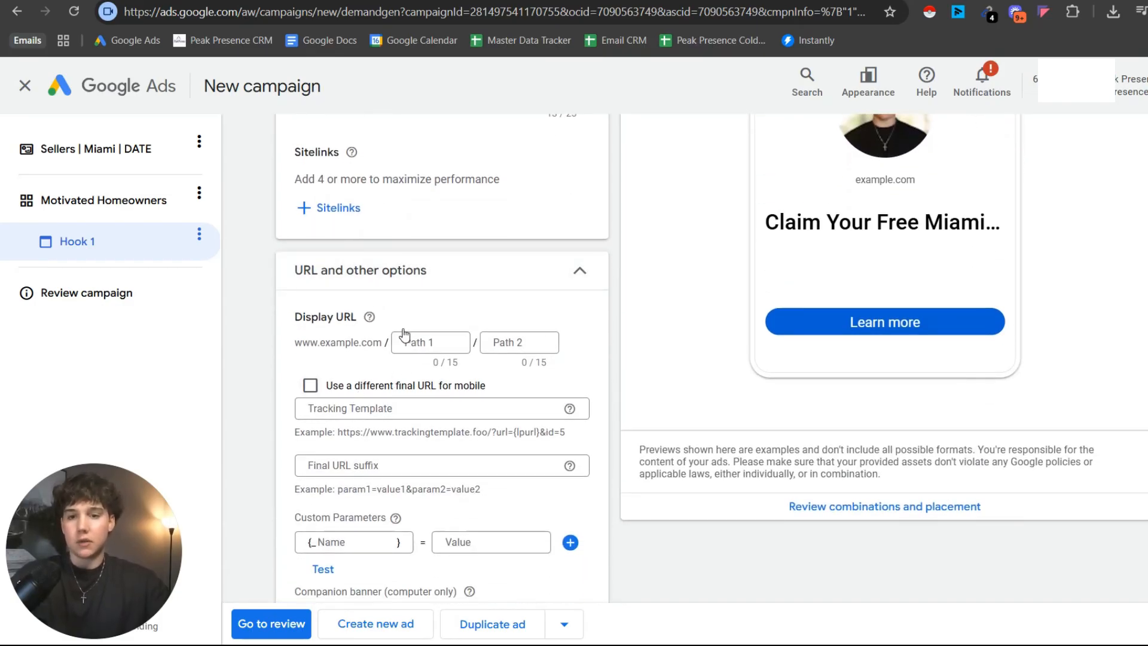
click(426, 337)
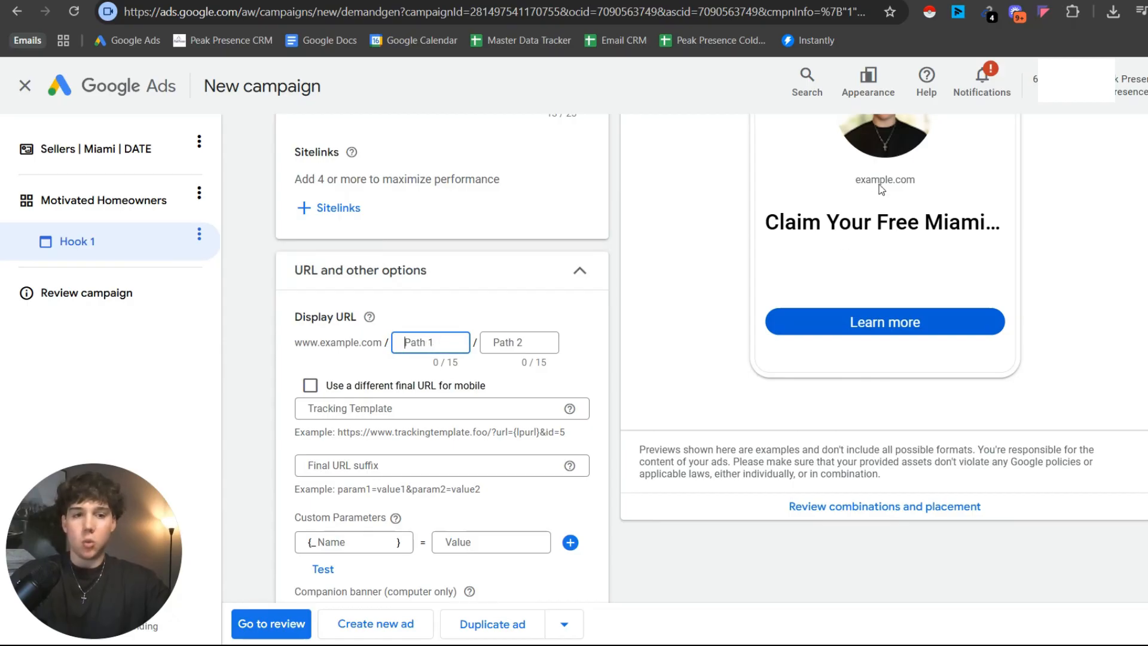
drag(859, 191, 941, 181)
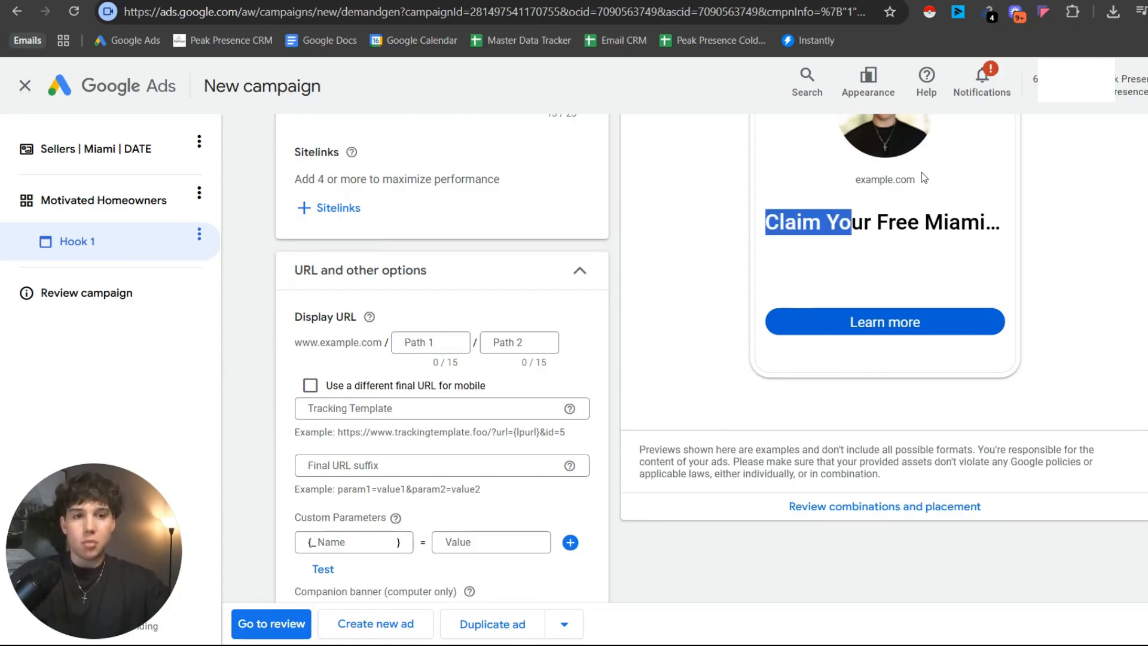
click(923, 177)
click(421, 341)
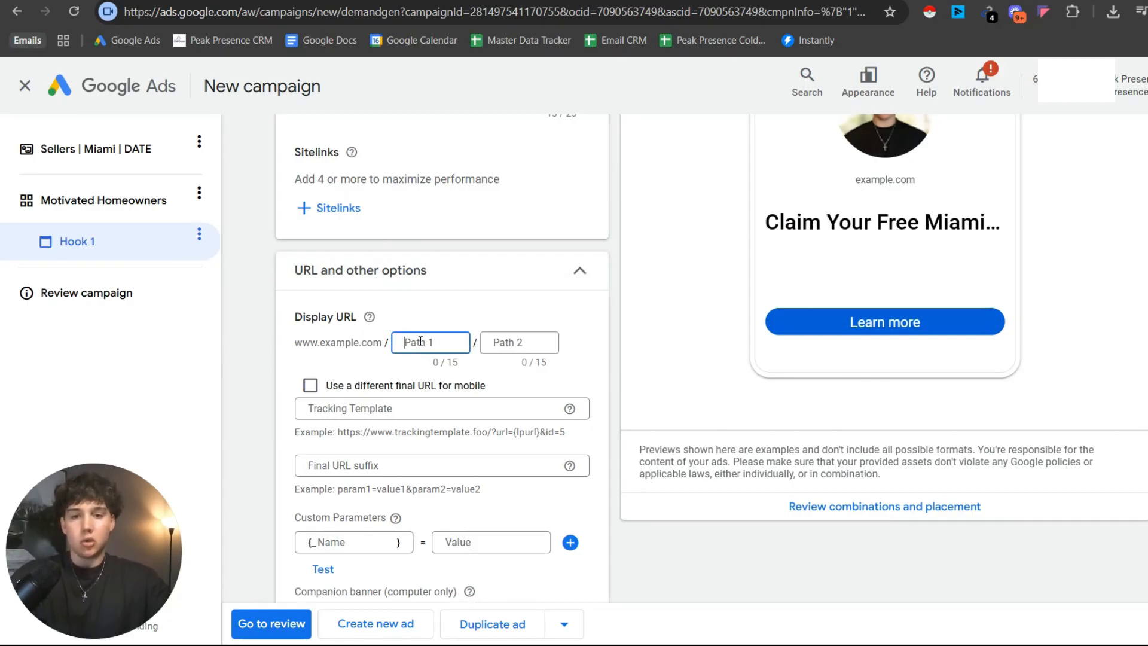
text(mimai)
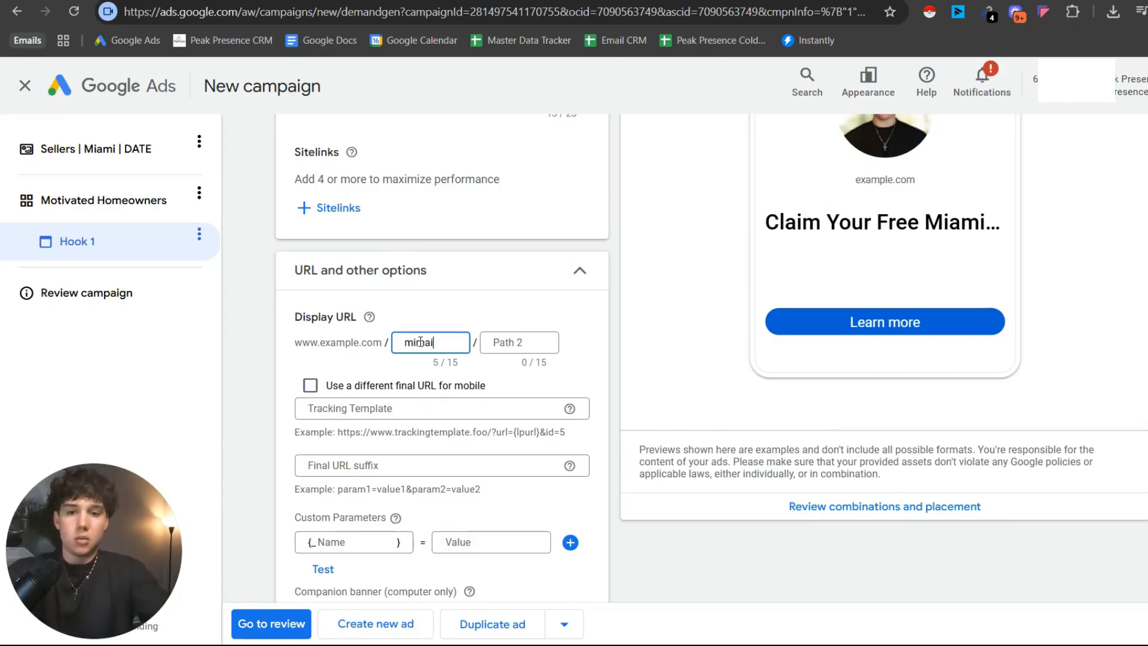
key(Tab)
click(433, 345)
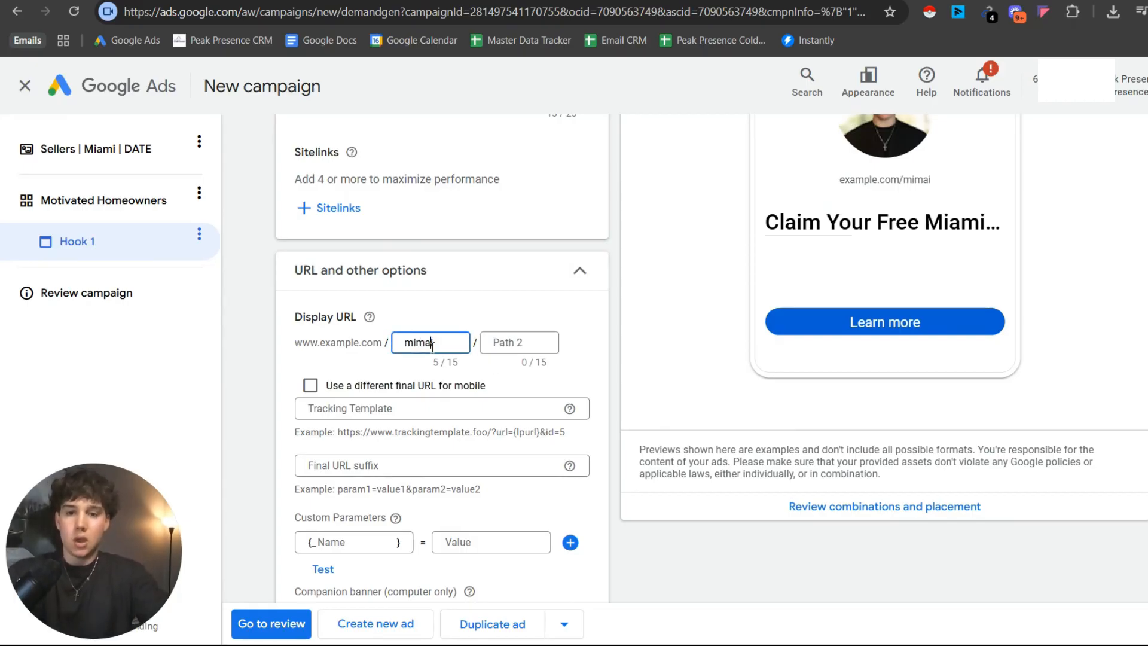
key(BackSpace)
key(BackSpace)
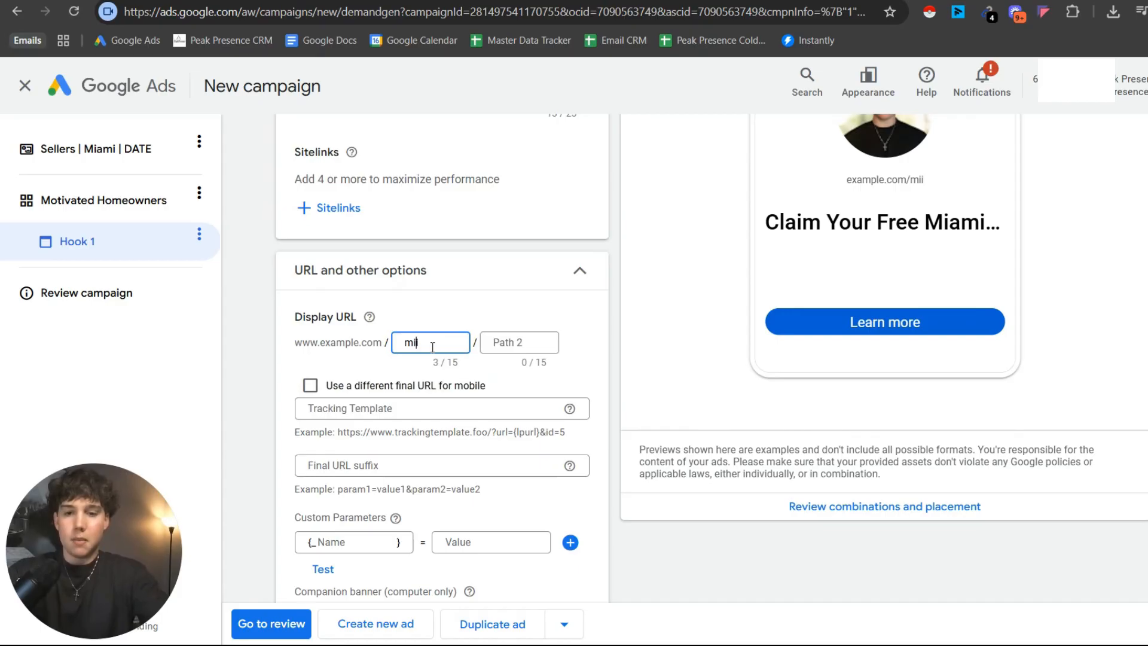
text(ia)
key(BackSpace)
key(BackSpace)
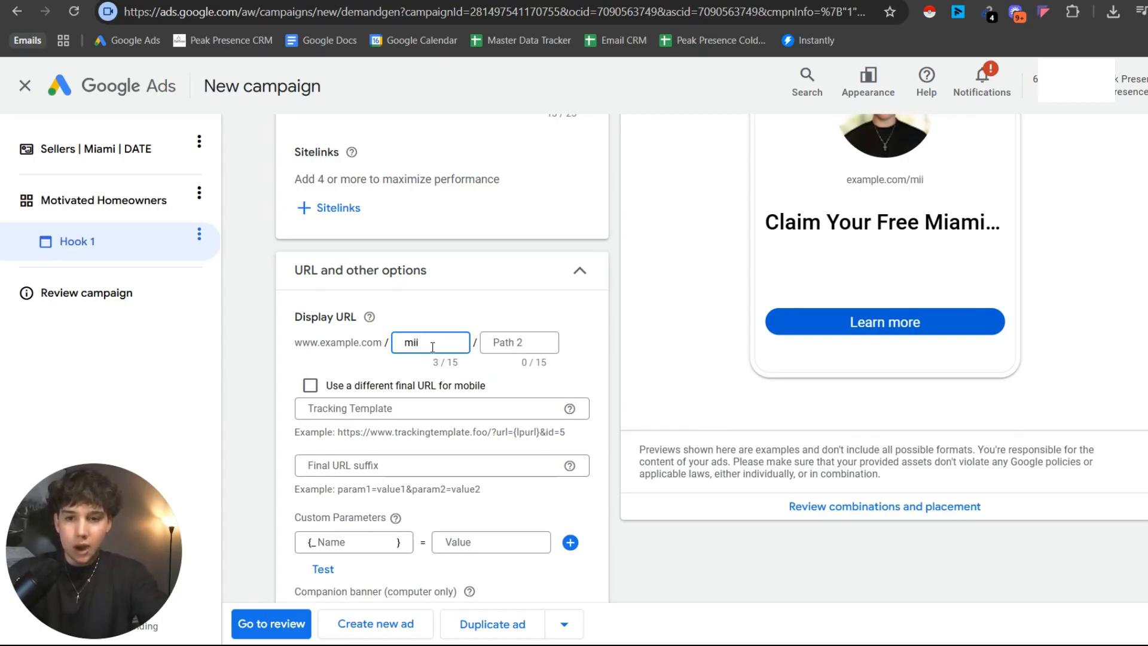
text(am)
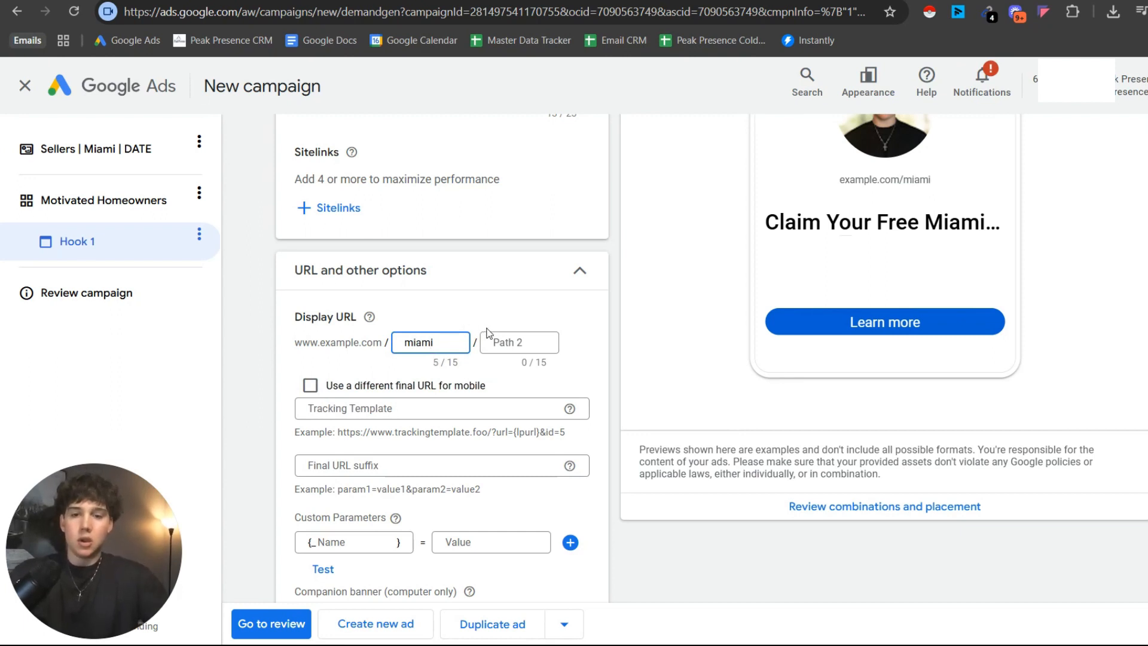
Set the display URL's second path to "ebook" and check the address in the ad preview.
click(492, 346)
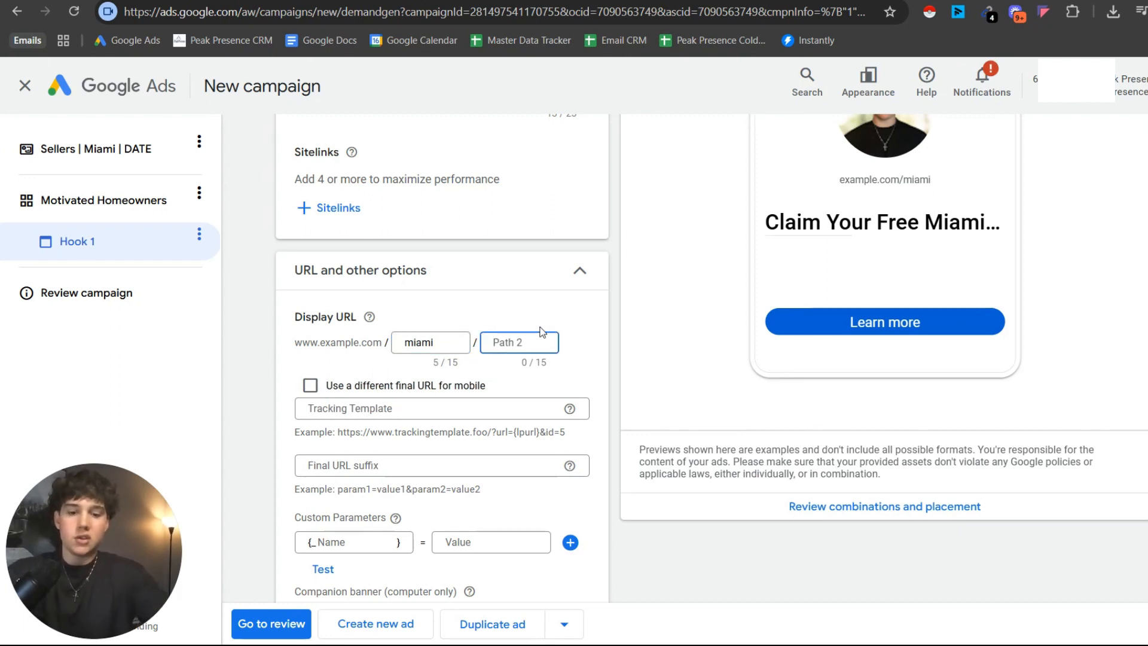
text(eboo)
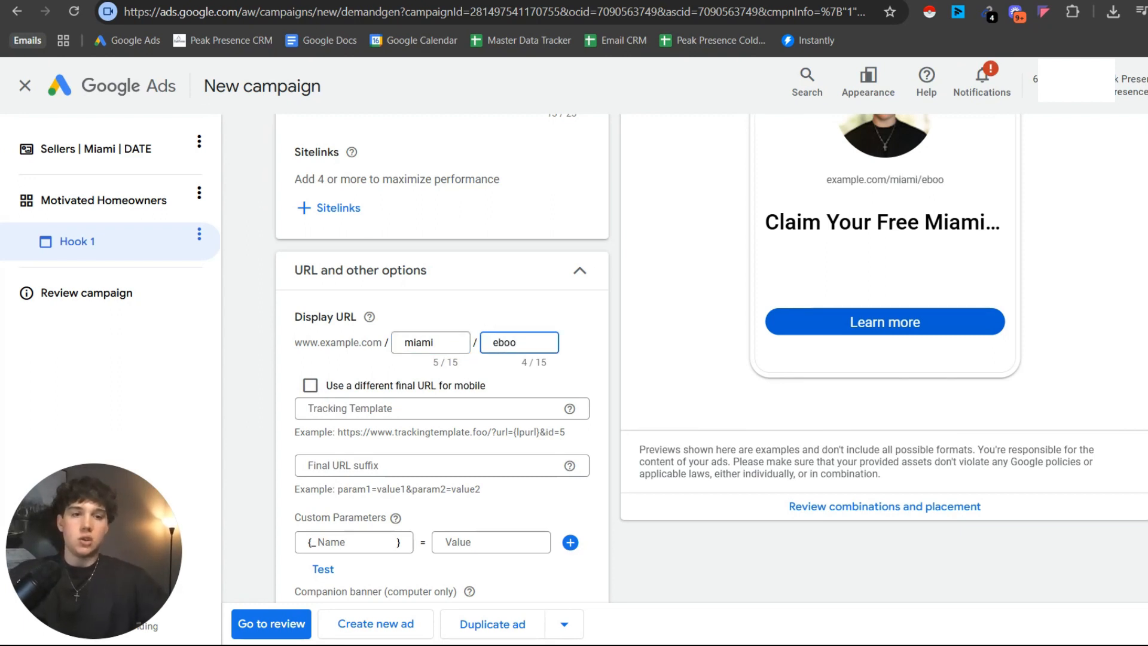
text(k)
scroll(885, 335, up, 3)
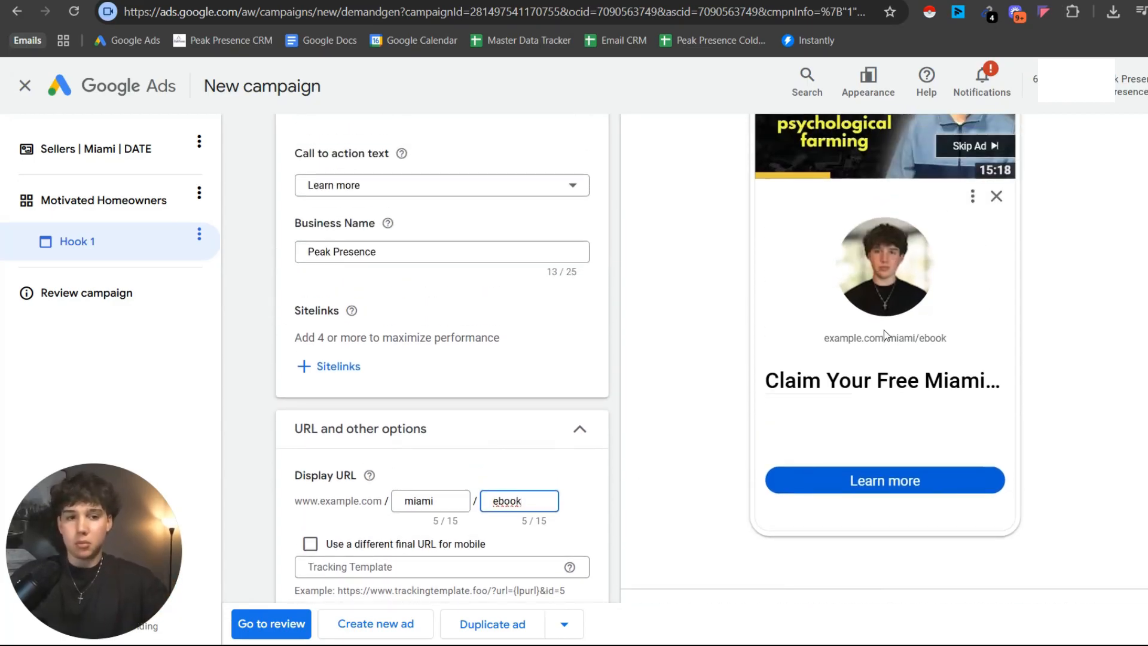
scroll(496, 488, down, 4)
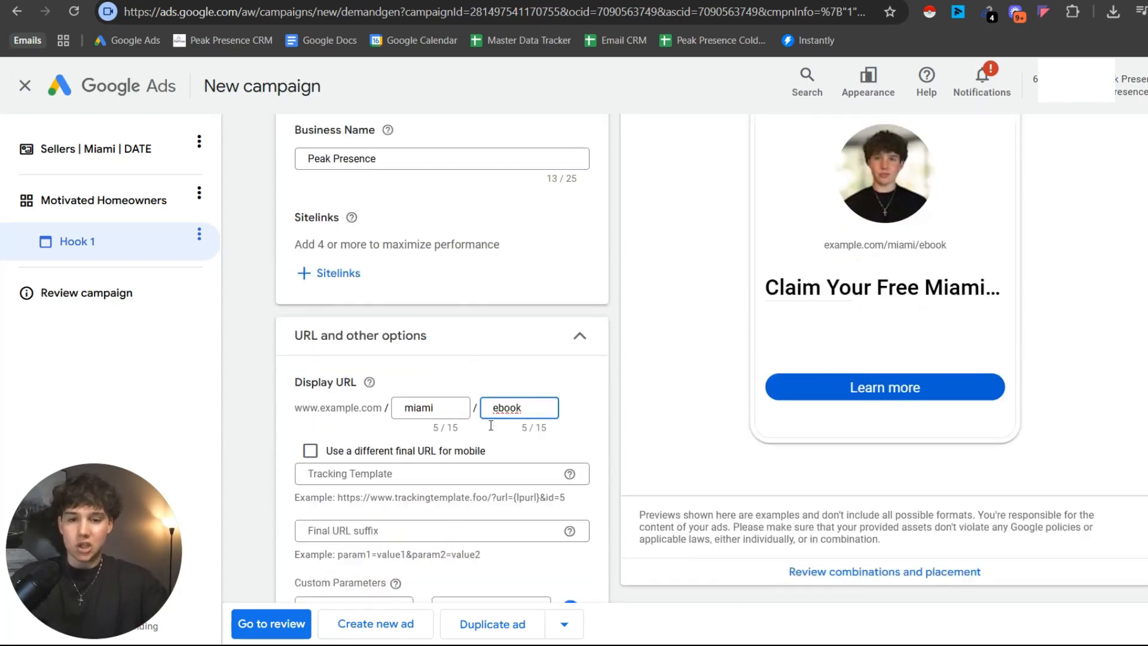
Paste the setup document's UTM string "{lpurl}?utm_source=YouTube+Ads&utm_medium={{adname}}&utm_campaign={{campaignname}}" into the ad's Tracking Template.
scroll(424, 327, down, 1)
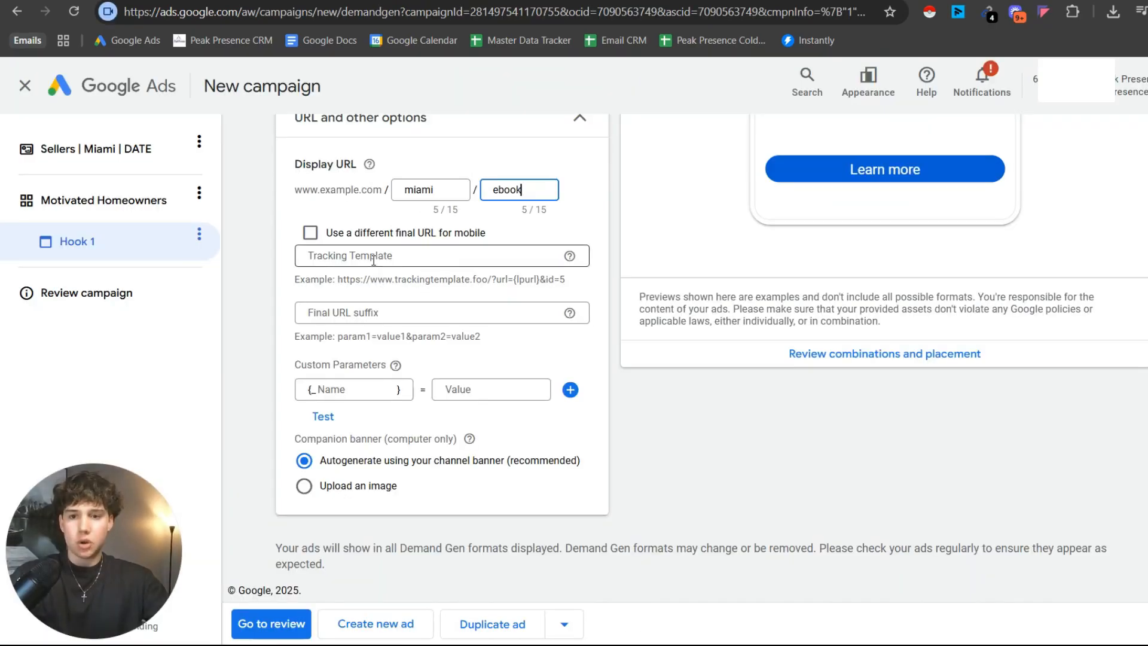
click(373, 259)
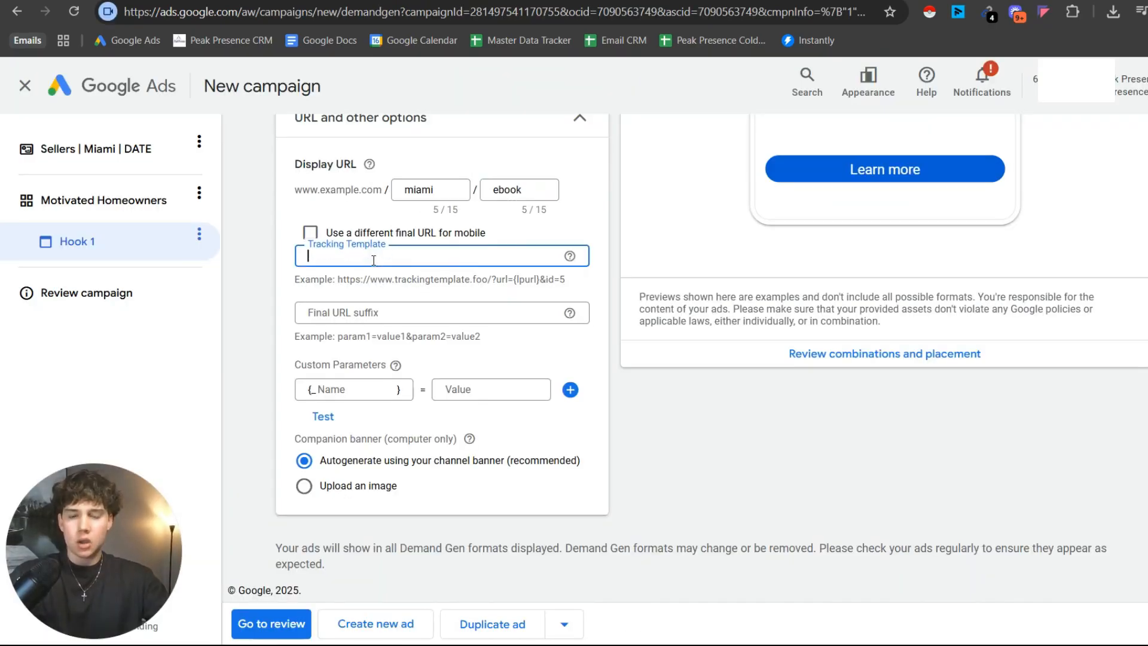
key(ctrl+v)
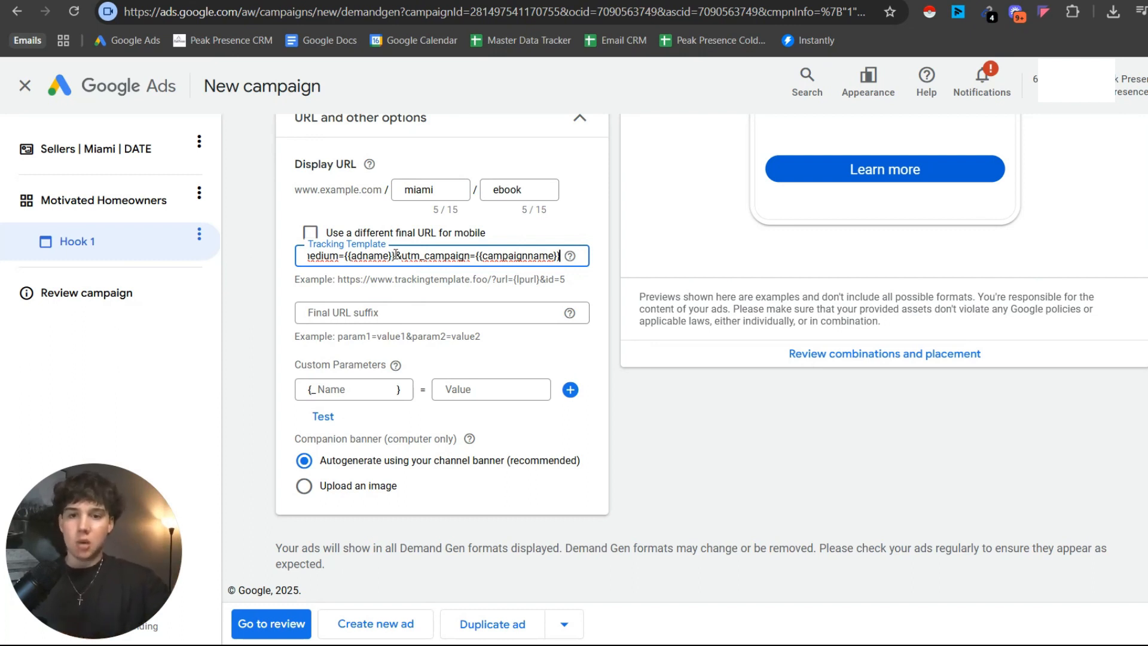
Replace the {{adname}} placeholder in the tracking template's utm_medium parameter with "Hook+1".
drag(395, 255, 344, 260)
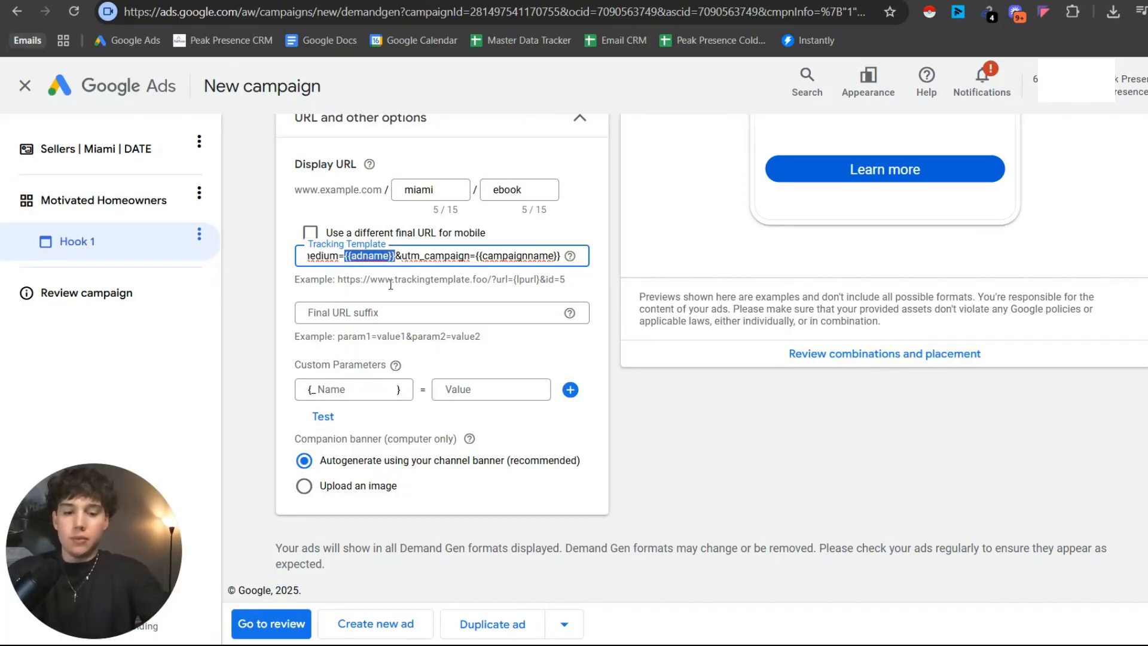
text(Hook+)
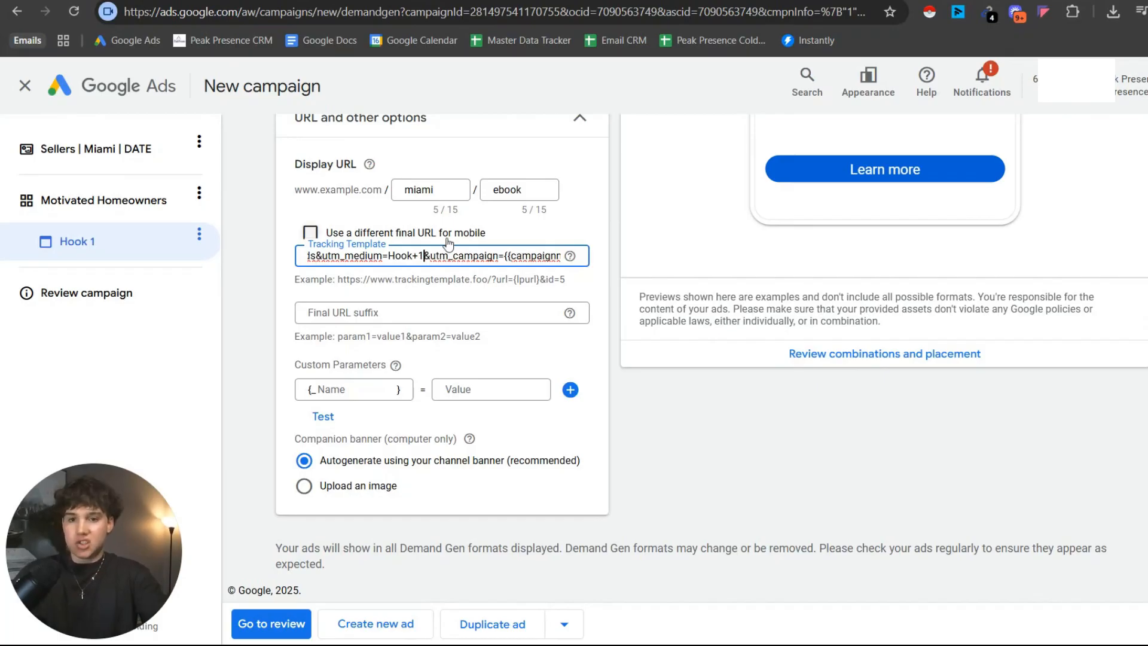
text(1)
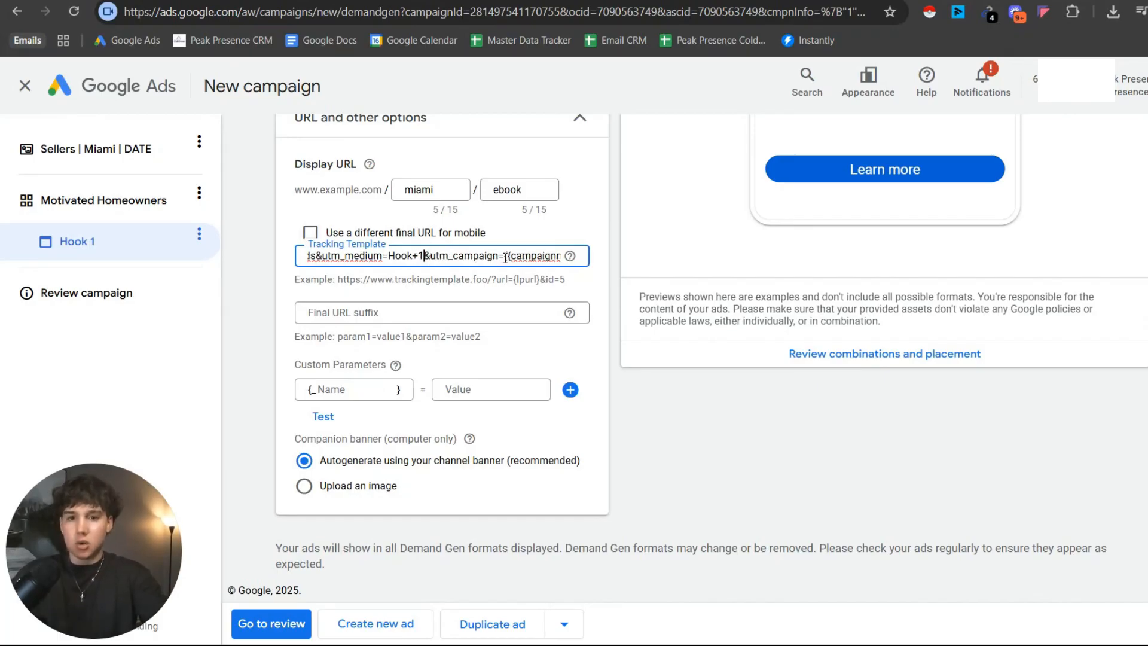
Replace the {{campaignname}} placeholder in the tracking template's utm_campaign parameter with "Motivated+Homeowners".
drag(505, 256, 614, 275)
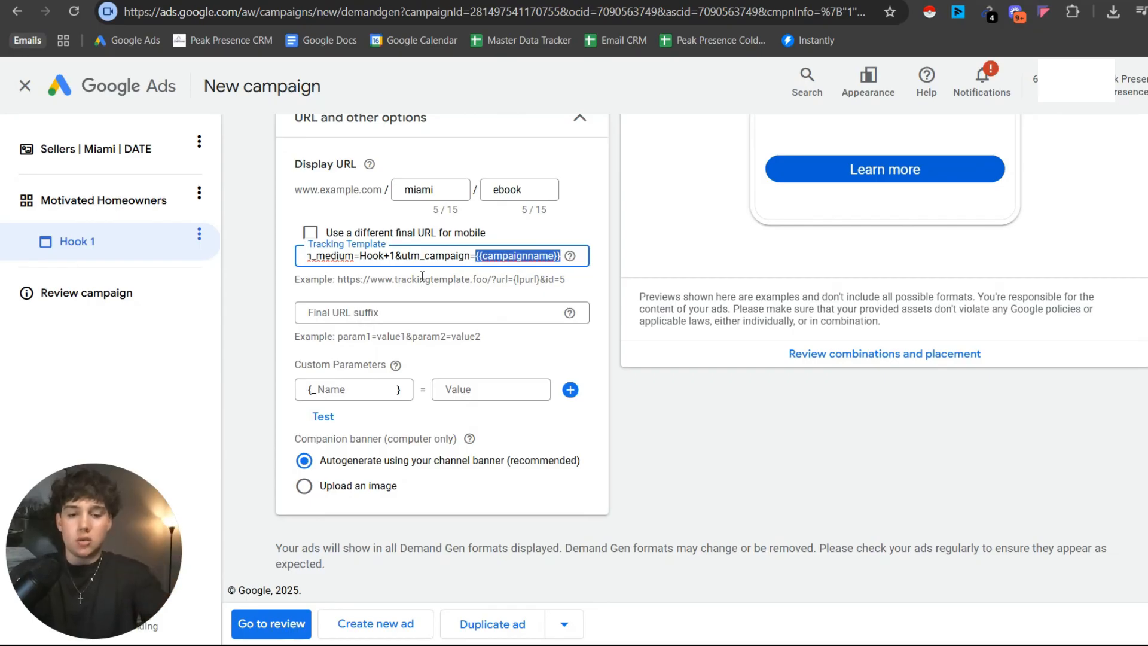
text(Motivated)
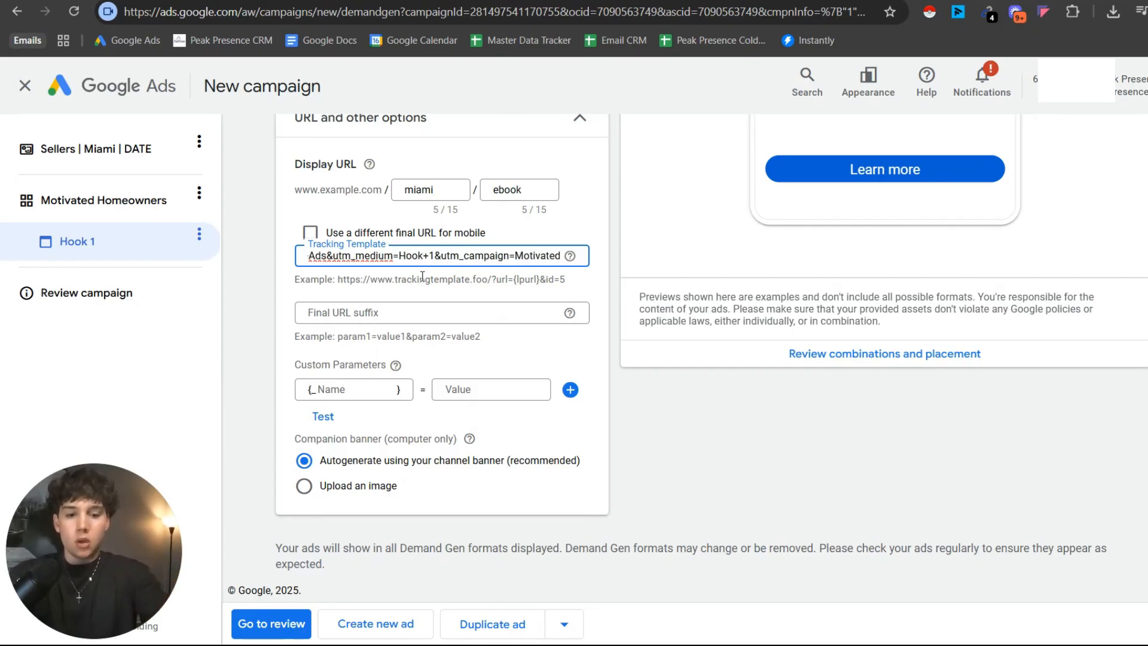
text(+Homeowners)
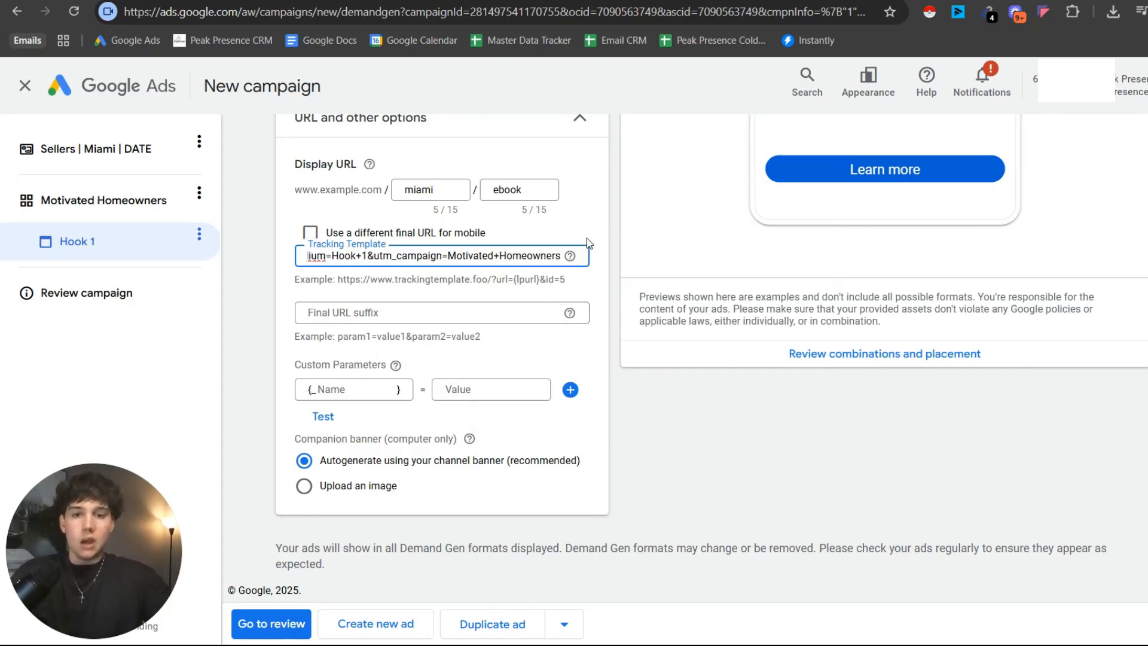
click(551, 255)
click(517, 280)
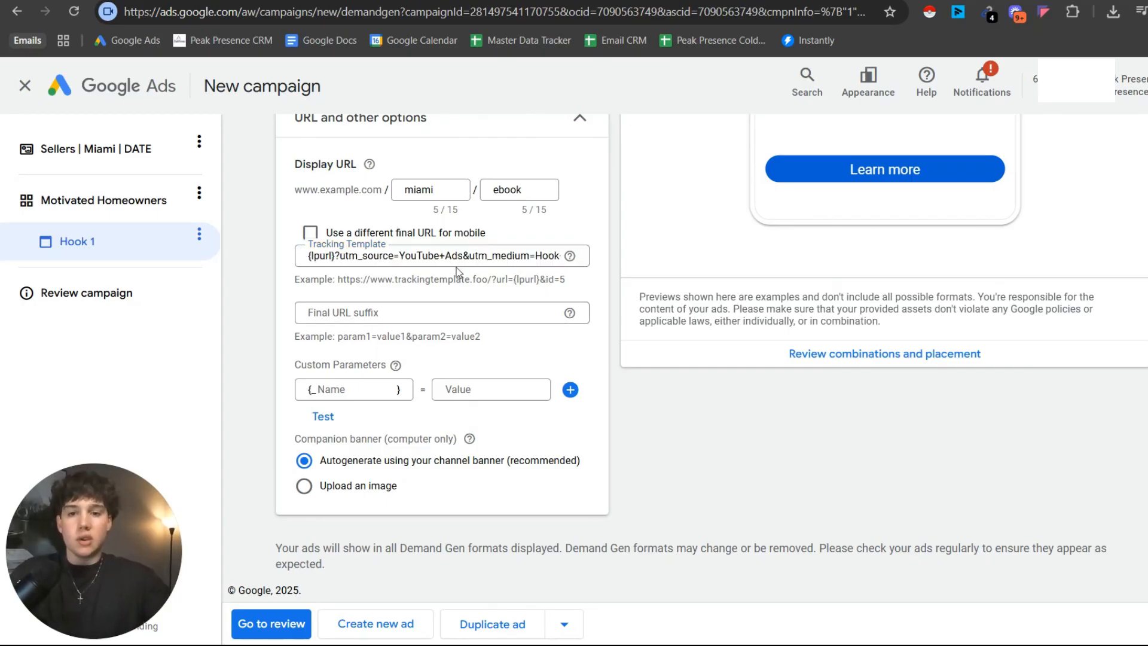
Review the tracking template's utm_source parameter, the companion banner options and the ad's Final URL section.
drag(453, 261, 342, 283)
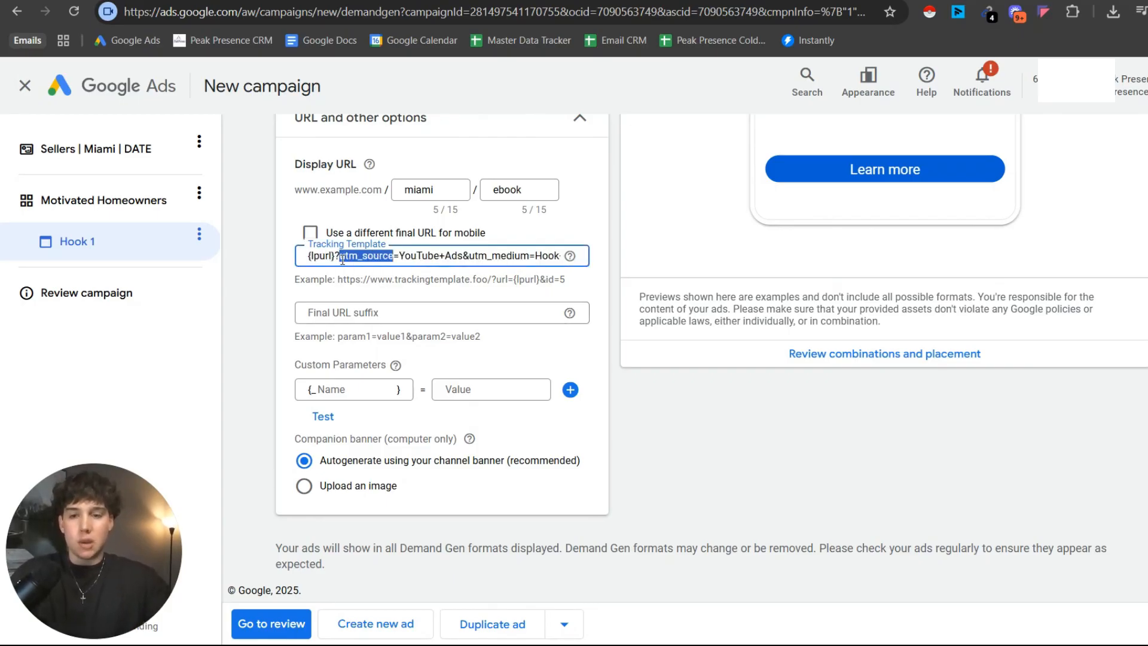
click(355, 277)
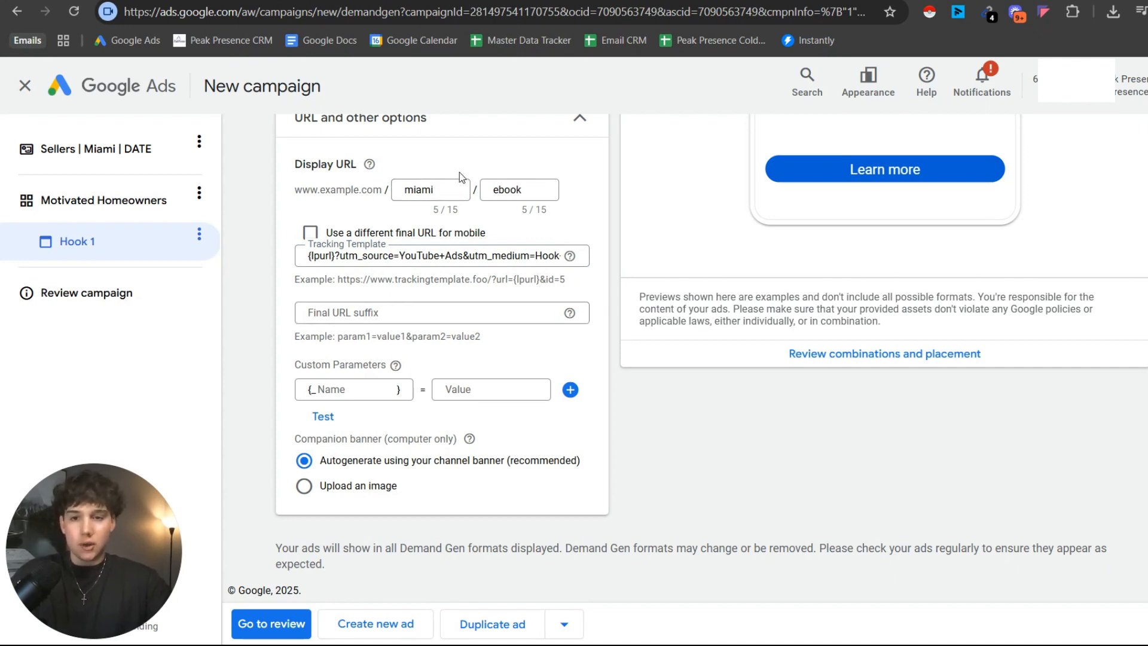
scroll(323, 311, up, 4)
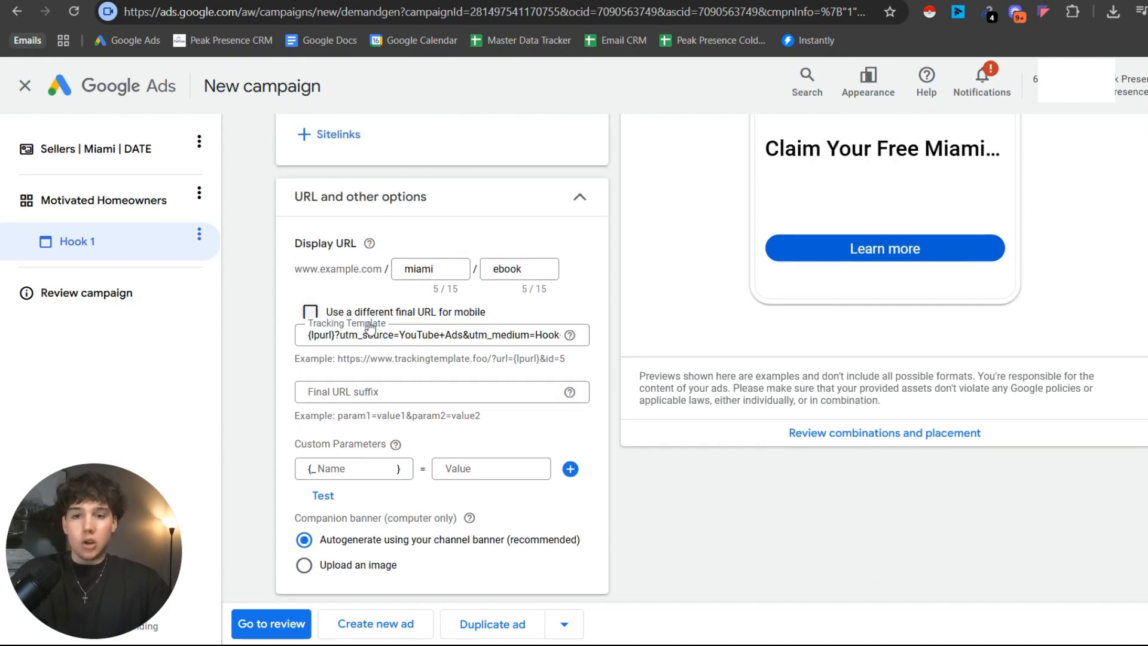
scroll(378, 354, down, 3)
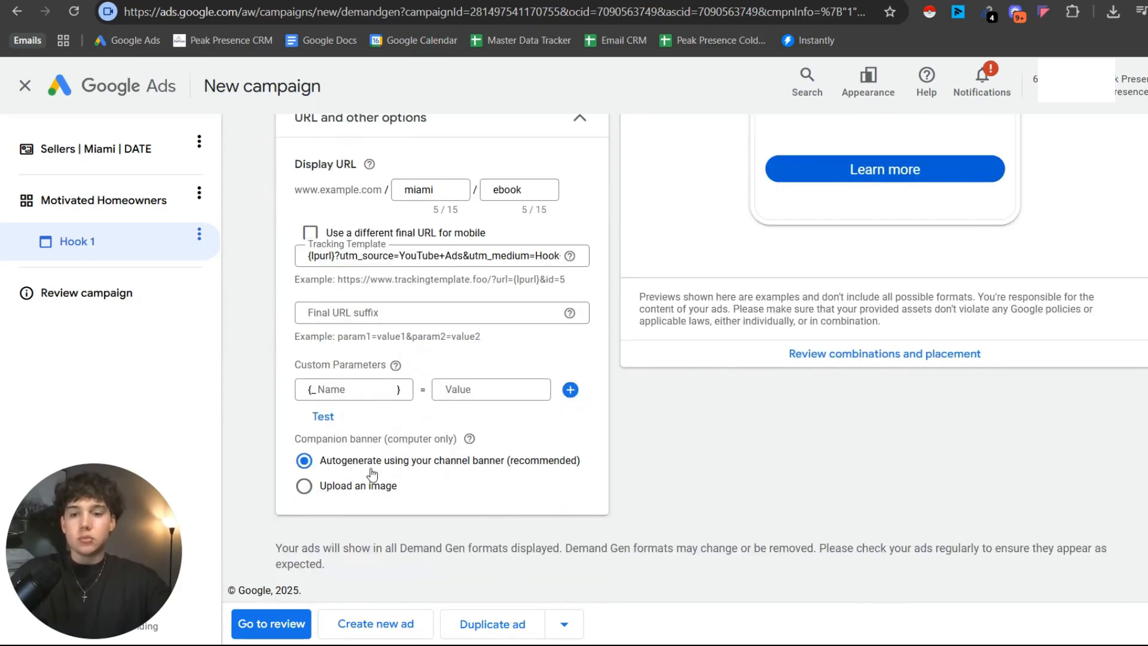
scroll(393, 402, up, 15)
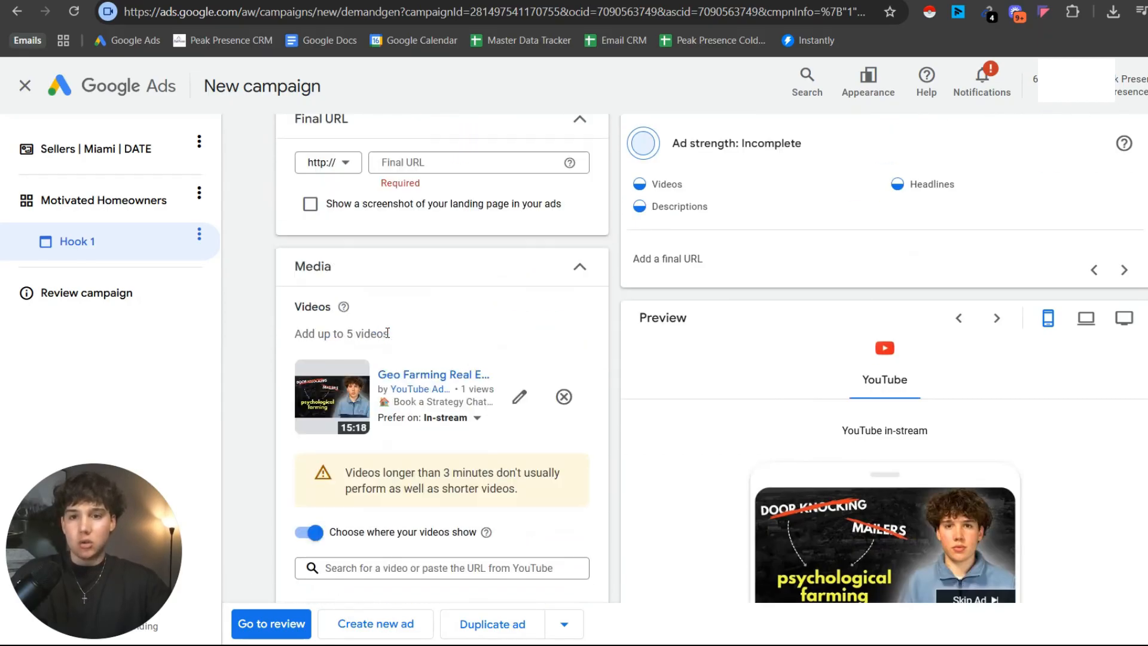
Preview the Hook 1 ad in its desktop YouTube in-stream format and check its text and URL settings.
scroll(384, 251, down, 20)
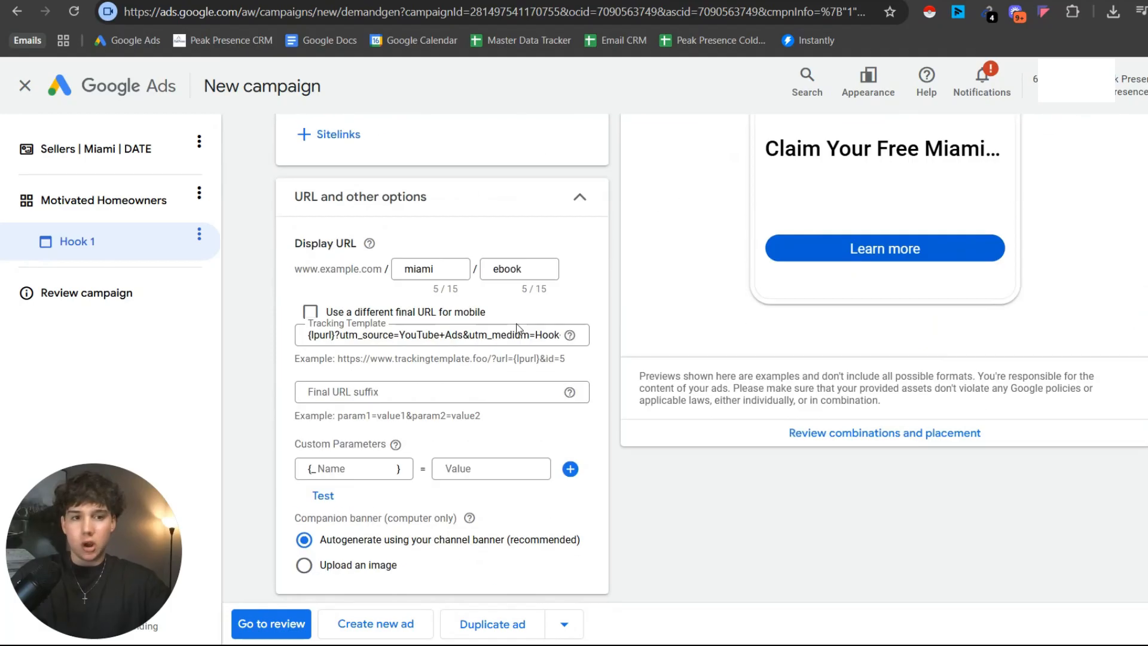
scroll(540, 350, up, 6)
scroll(963, 218, up, 4)
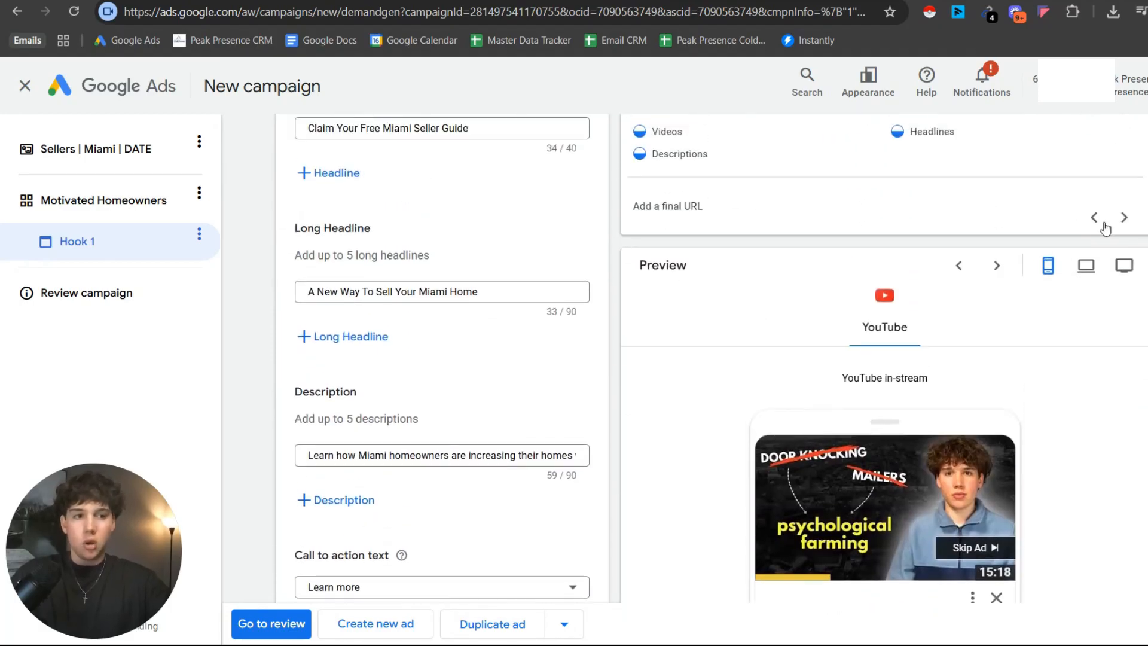
click(1085, 270)
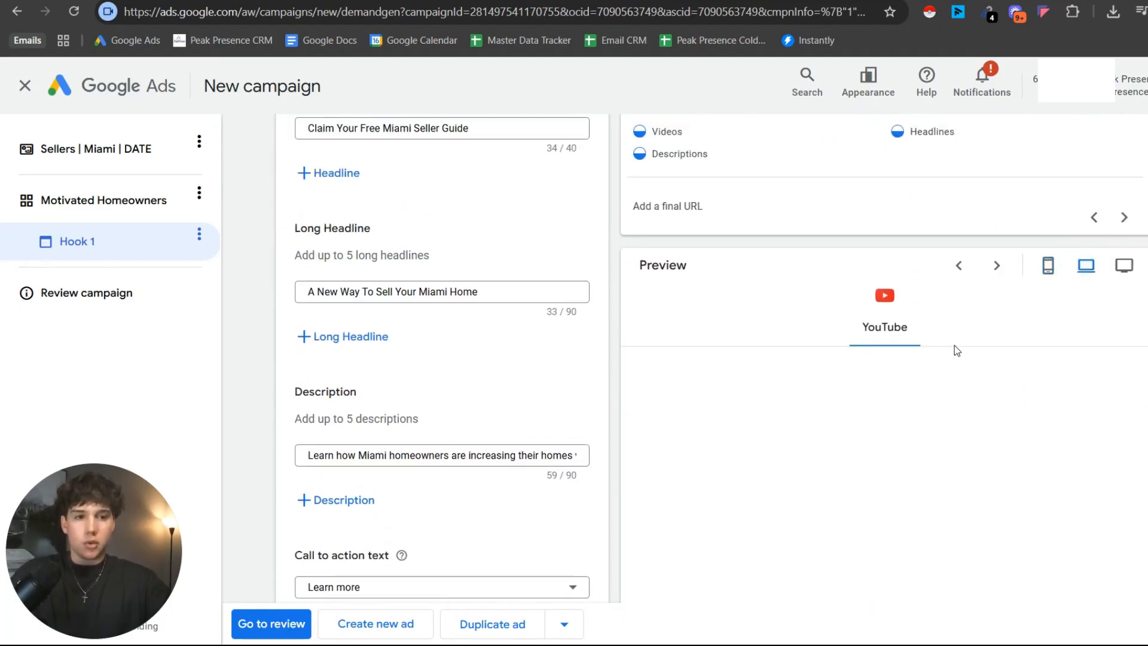
scroll(955, 346, down, 1)
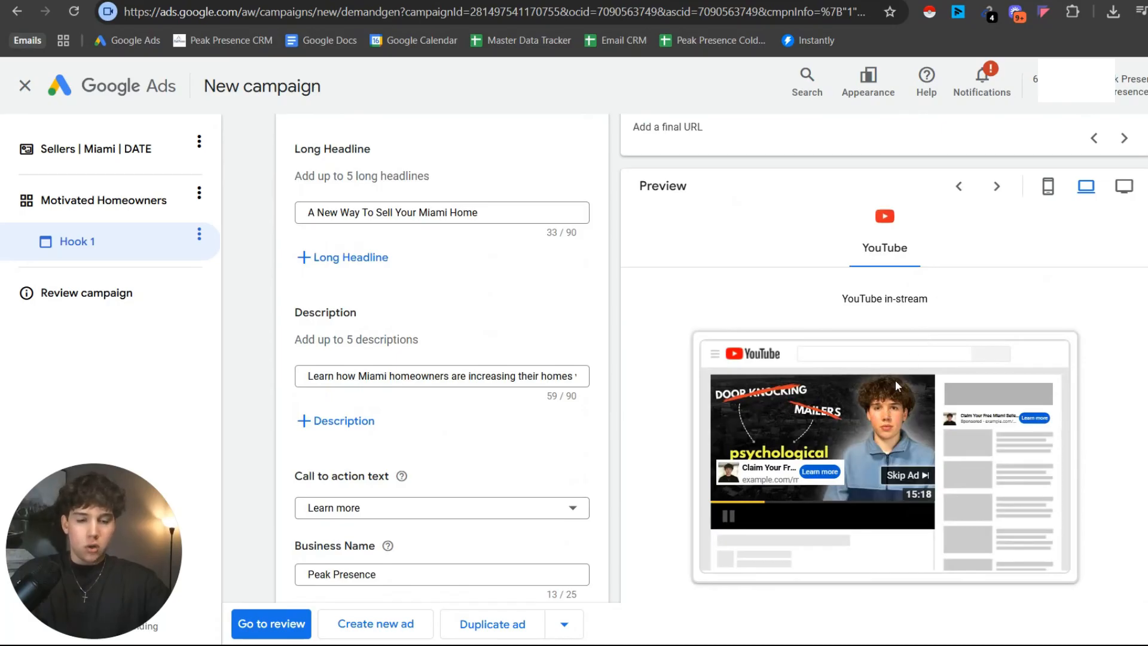
scroll(777, 293, down, 5)
scroll(777, 251, up, 2)
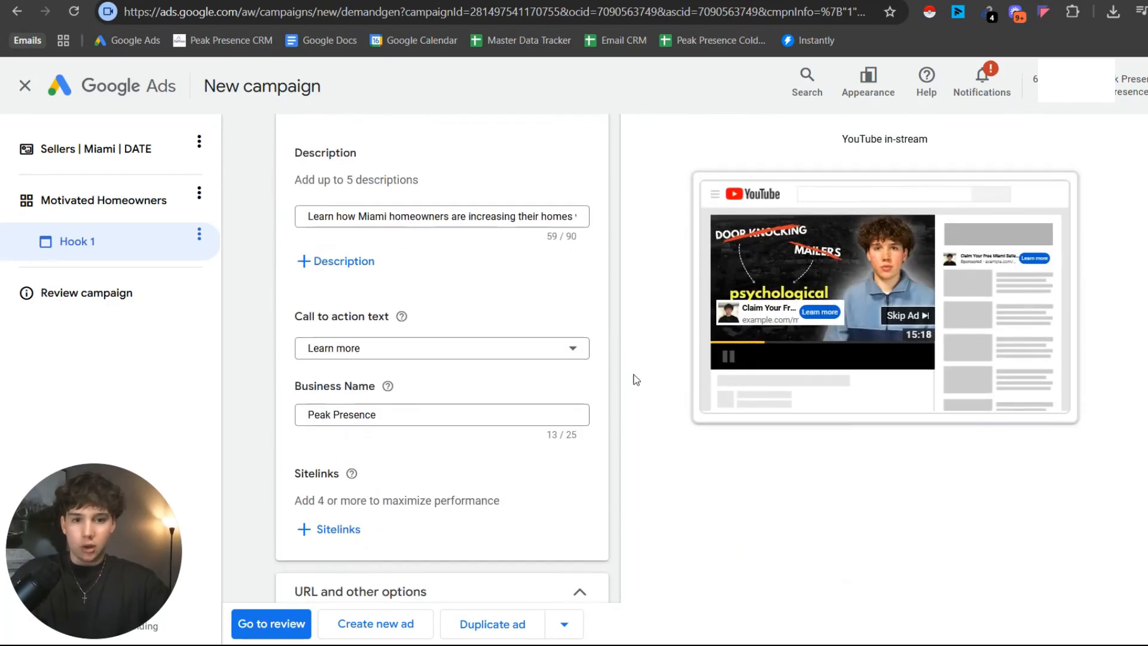
Duplicate the Hook 1 ad and rename the copy "Hook 2".
scroll(598, 365, down, 7)
scroll(562, 353, down, 1)
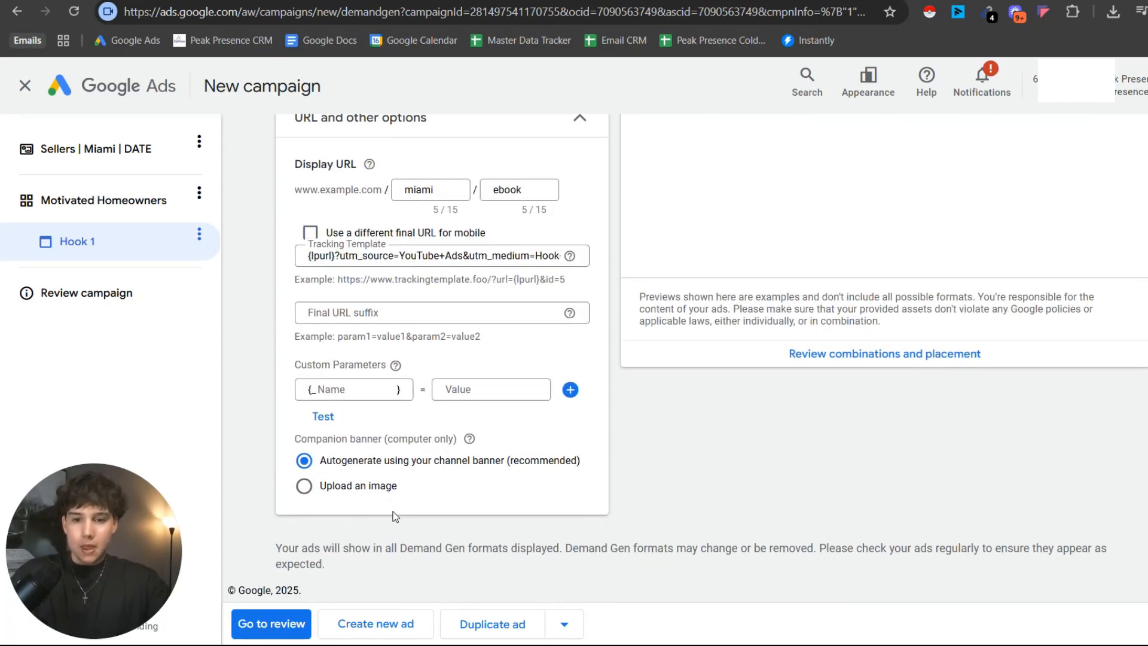
click(465, 622)
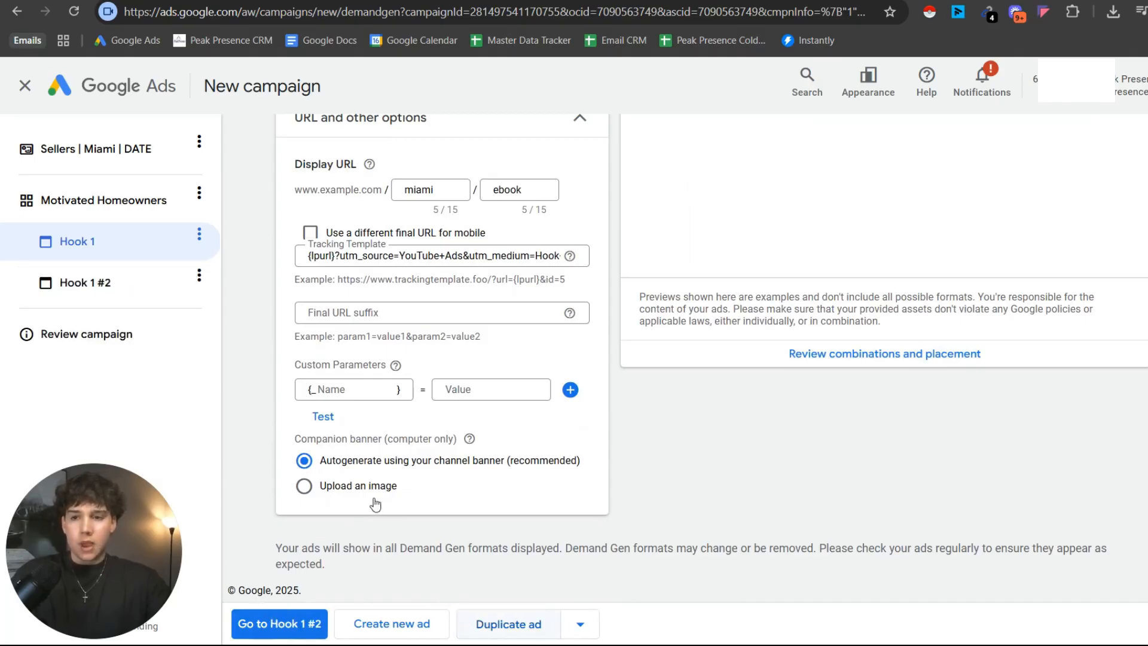
click(102, 280)
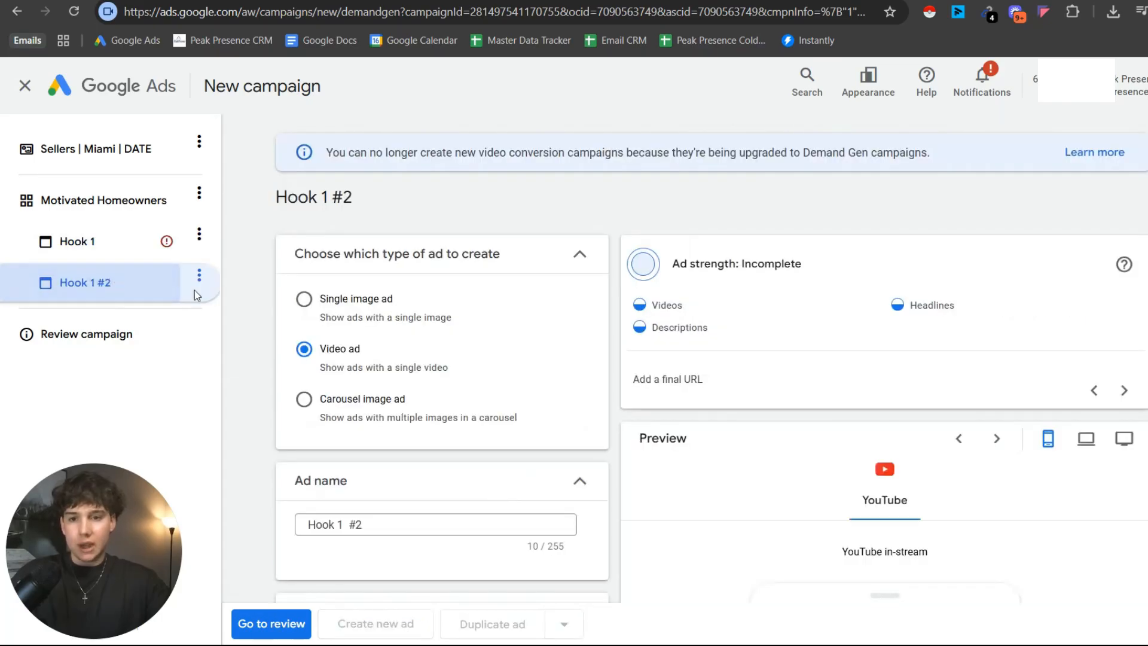
scroll(377, 359, down, 4)
drag(384, 370, 344, 370)
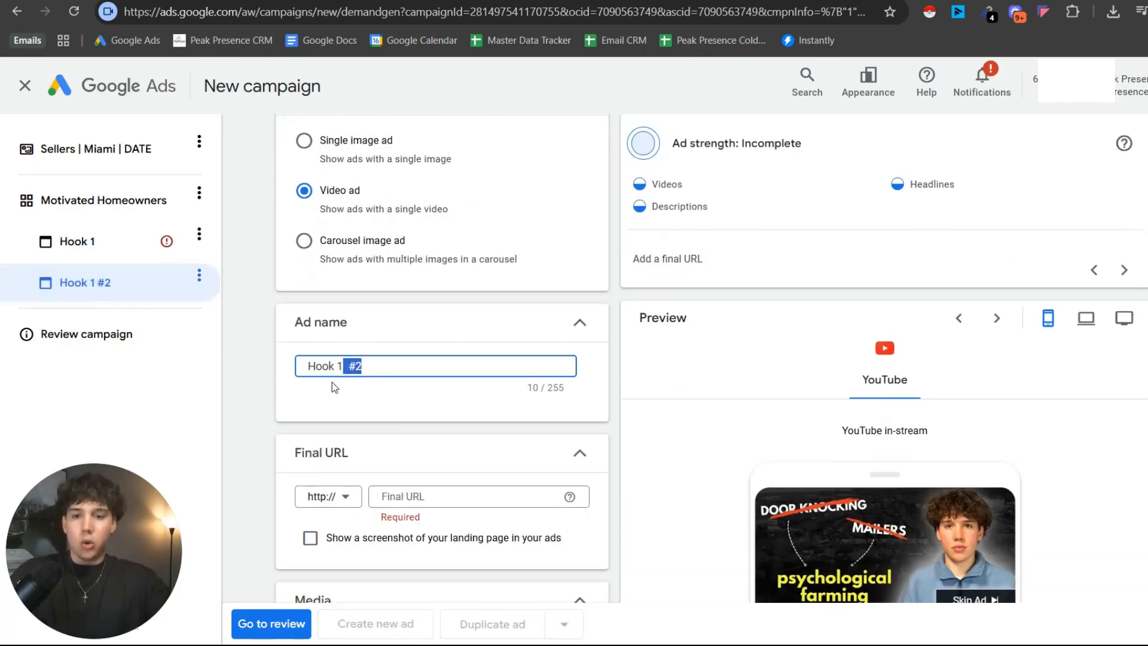
text(2)
Change the utm_medium value in the Hook 2 ad's tracking template to "Hook+2".
scroll(389, 359, down, 15)
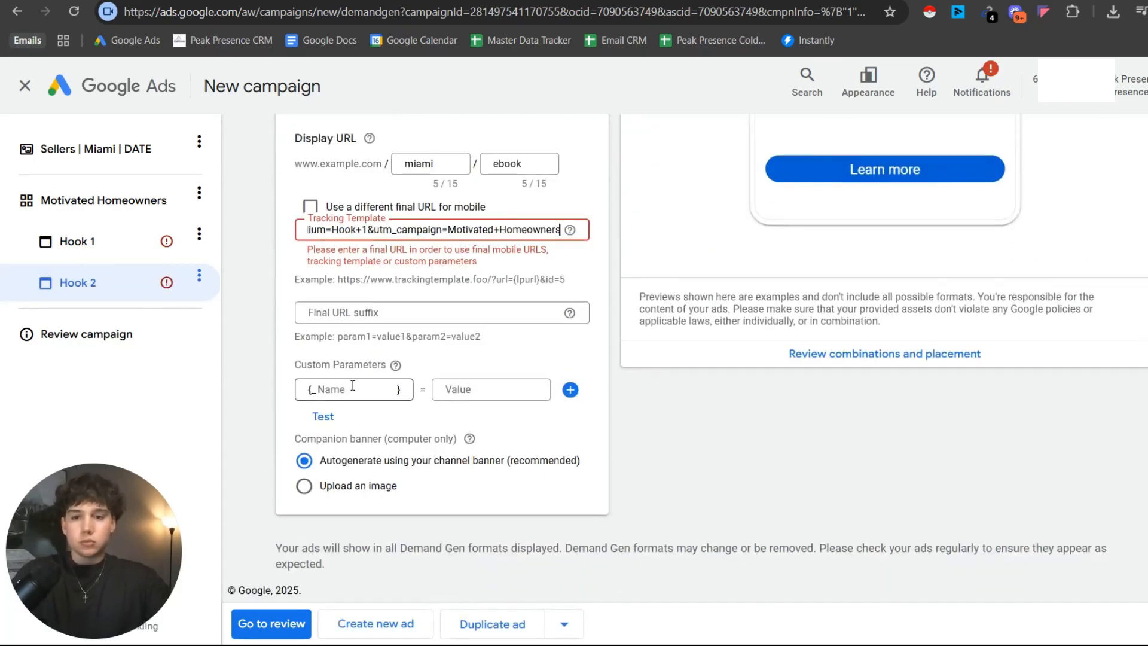
scroll(439, 309, up, 2)
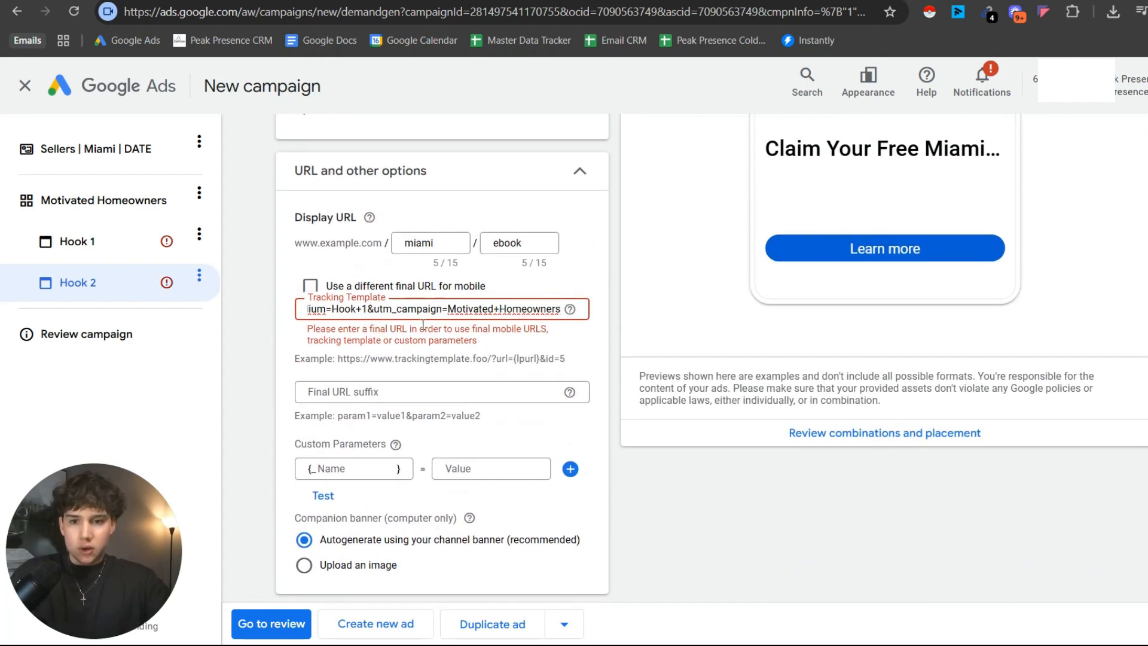
drag(438, 309, 630, 292)
click(506, 311)
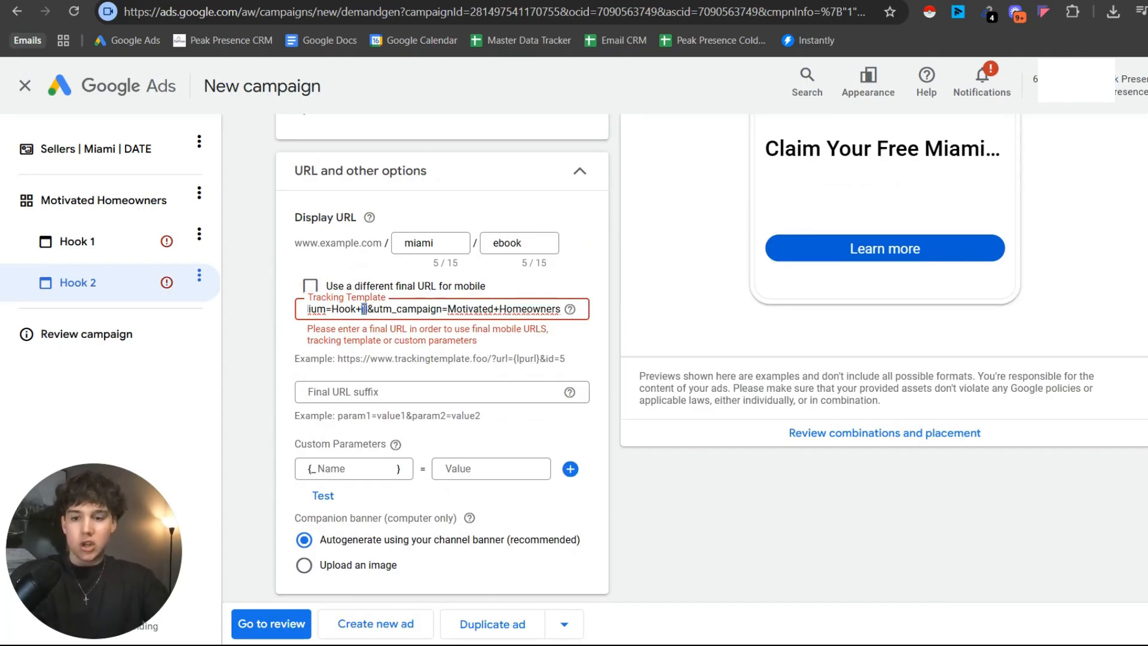
text(2)
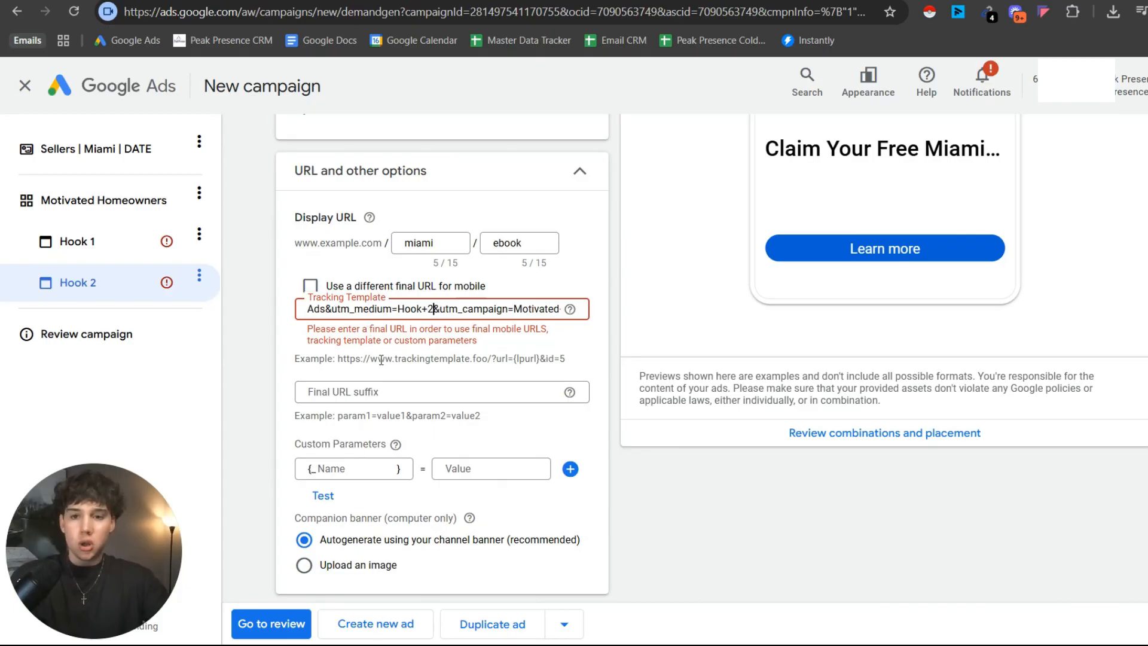
scroll(376, 287, up, 15)
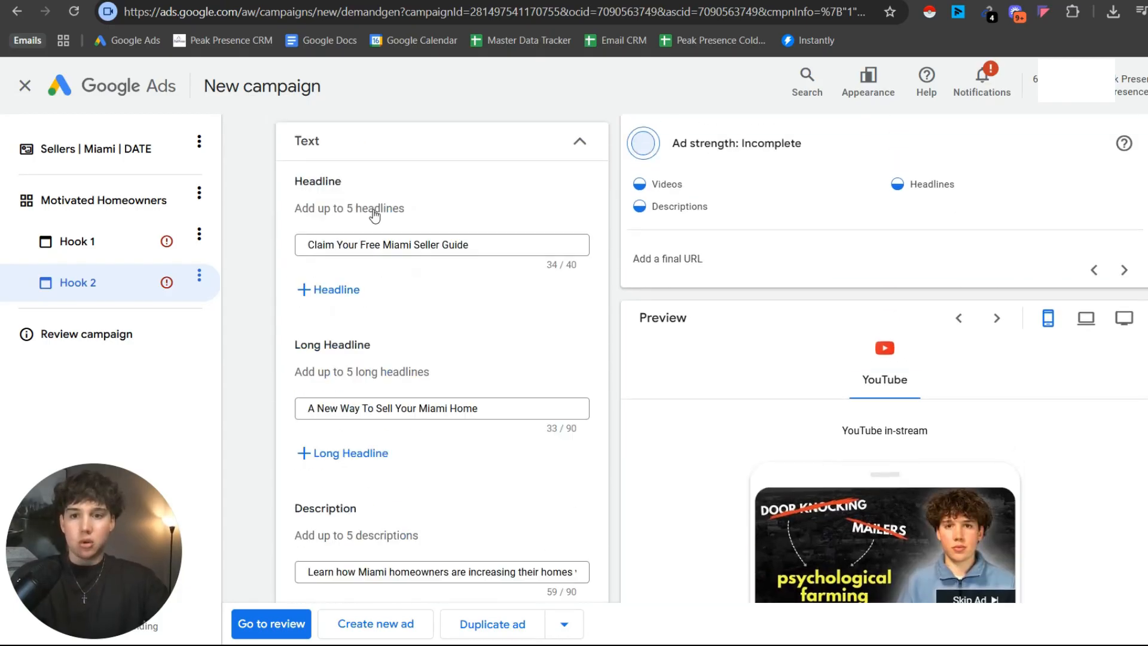
Duplicate the Hook 2 ad and rename the copy "Hook 3".
scroll(374, 239, down, 16)
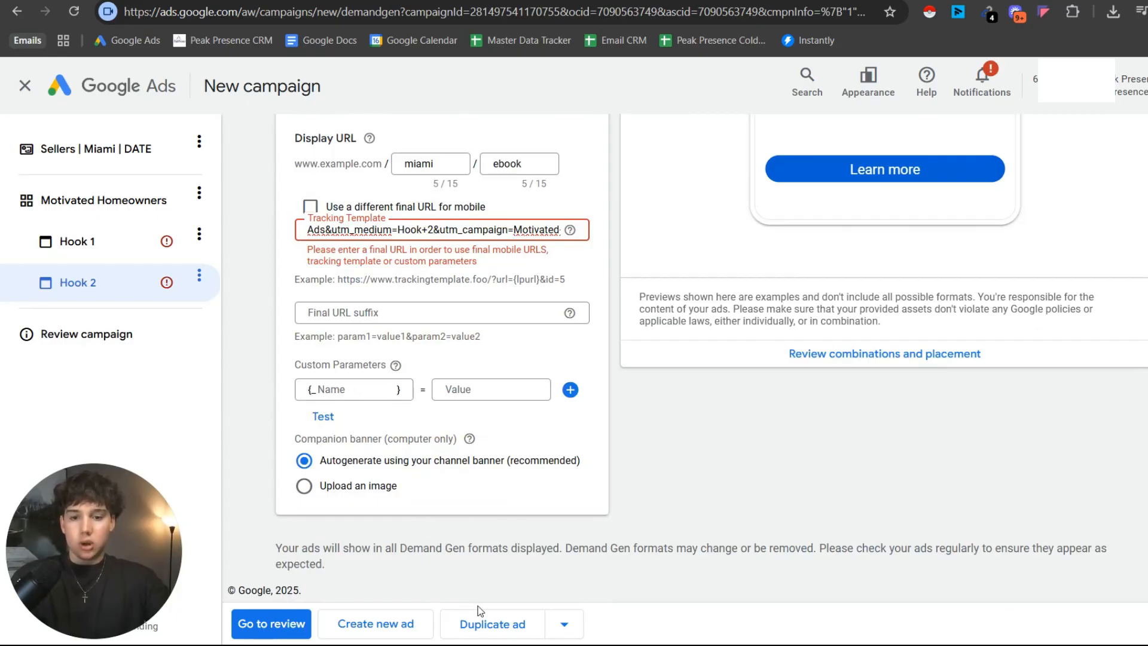
click(482, 624)
click(131, 328)
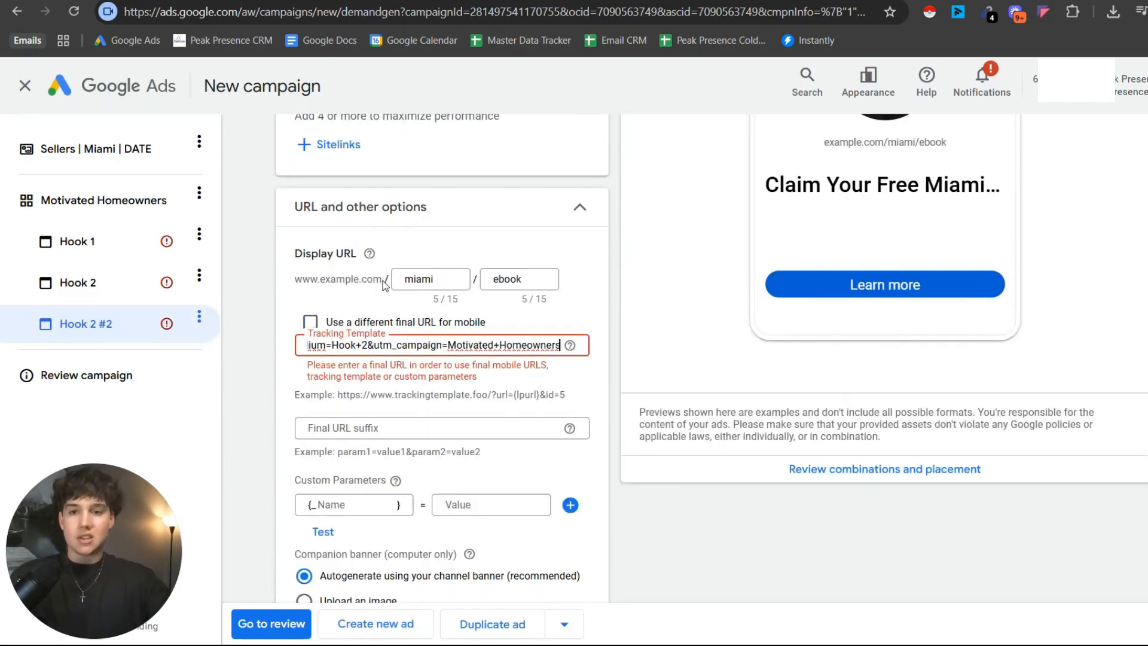
scroll(383, 281, up, 15)
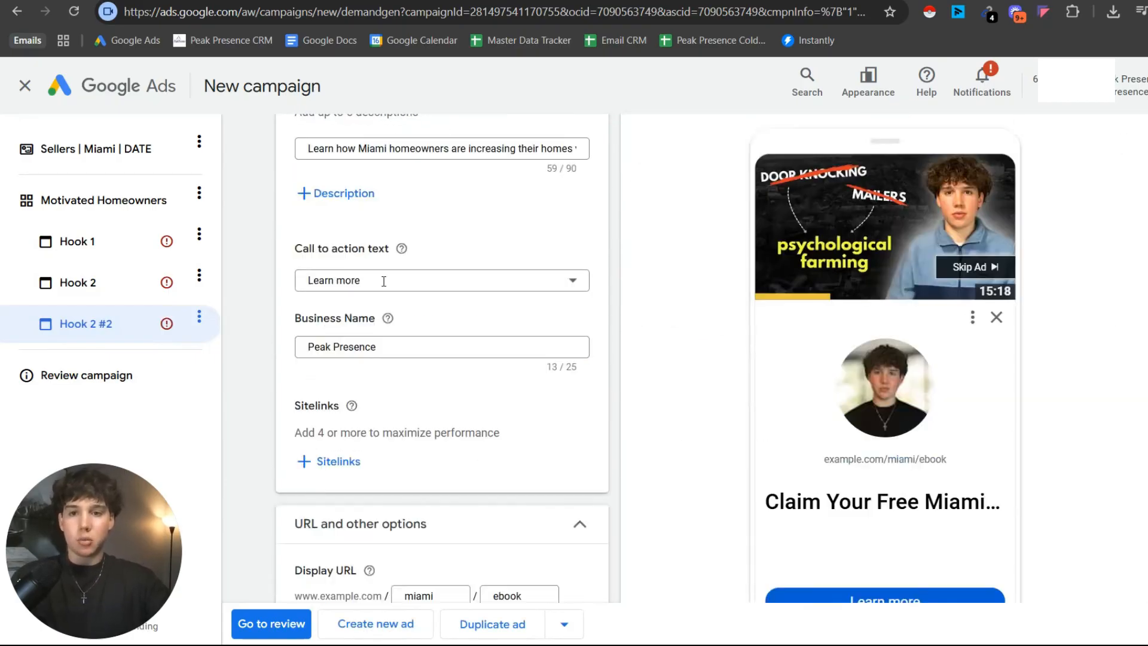
scroll(378, 269, up, 10)
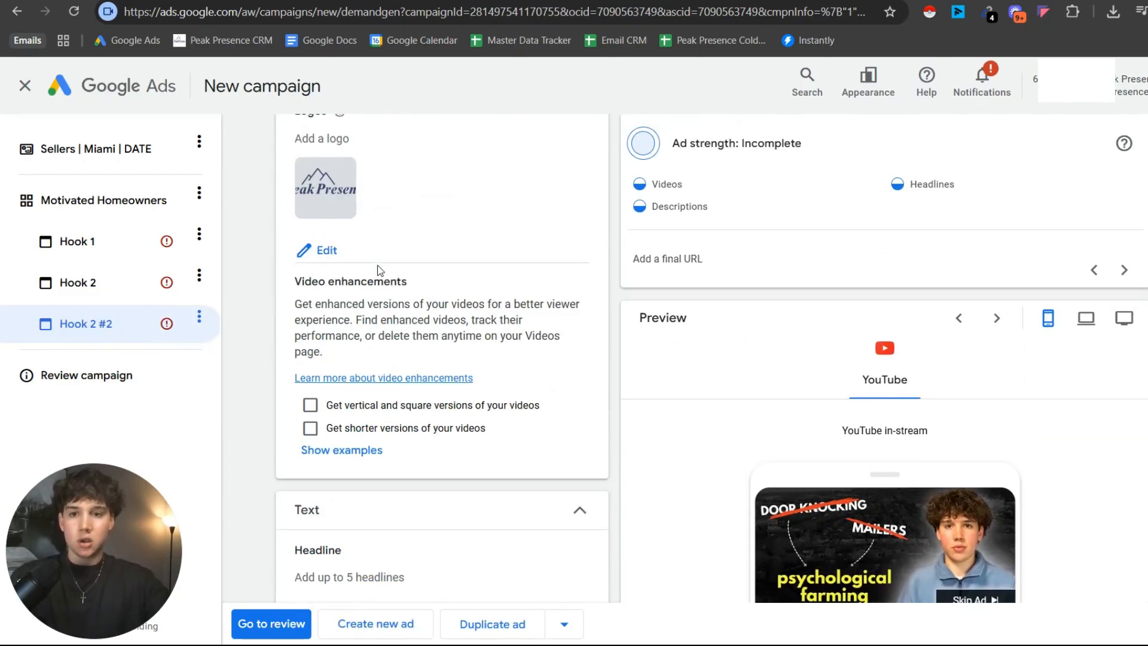
scroll(402, 238, up, 5)
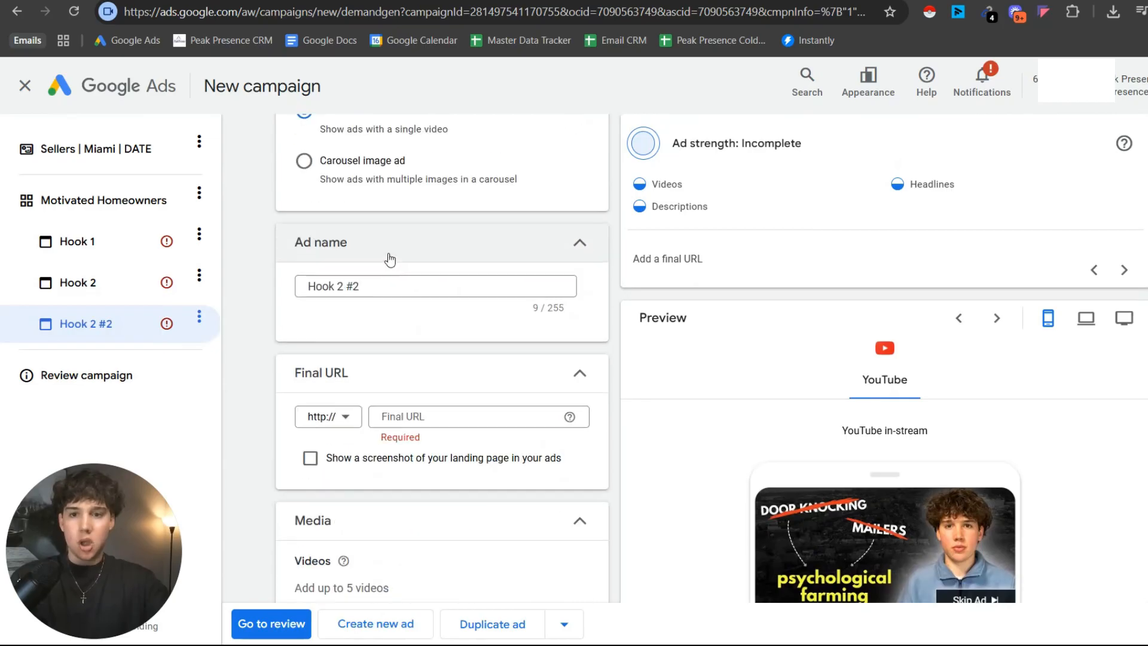
click(385, 365)
drag(384, 365, 339, 367)
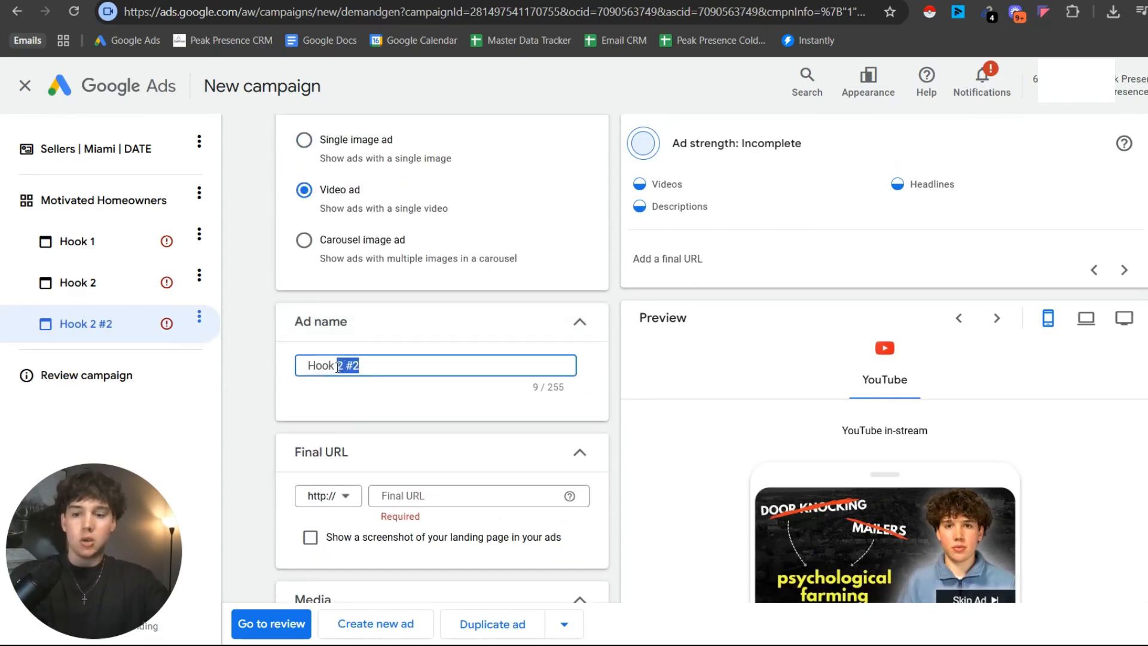
text(3)
Change the utm_medium value in the Hook 3 ad's tracking template to "Hook+3" and check its utm_campaign value.
scroll(395, 400, down, 4)
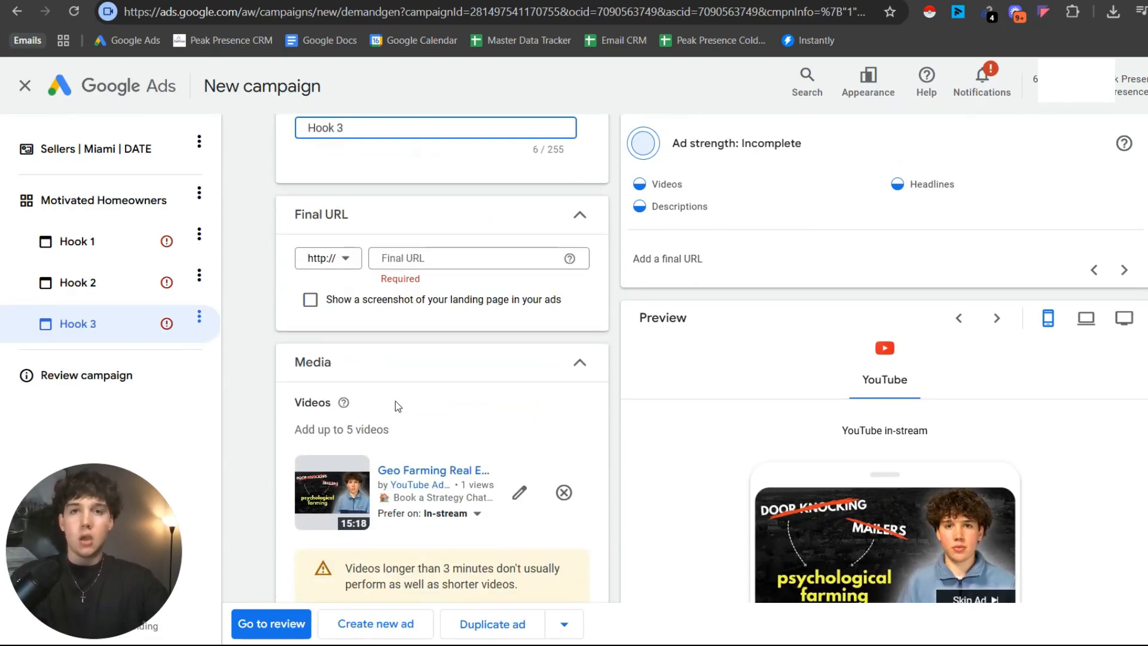
scroll(402, 383, down, 6)
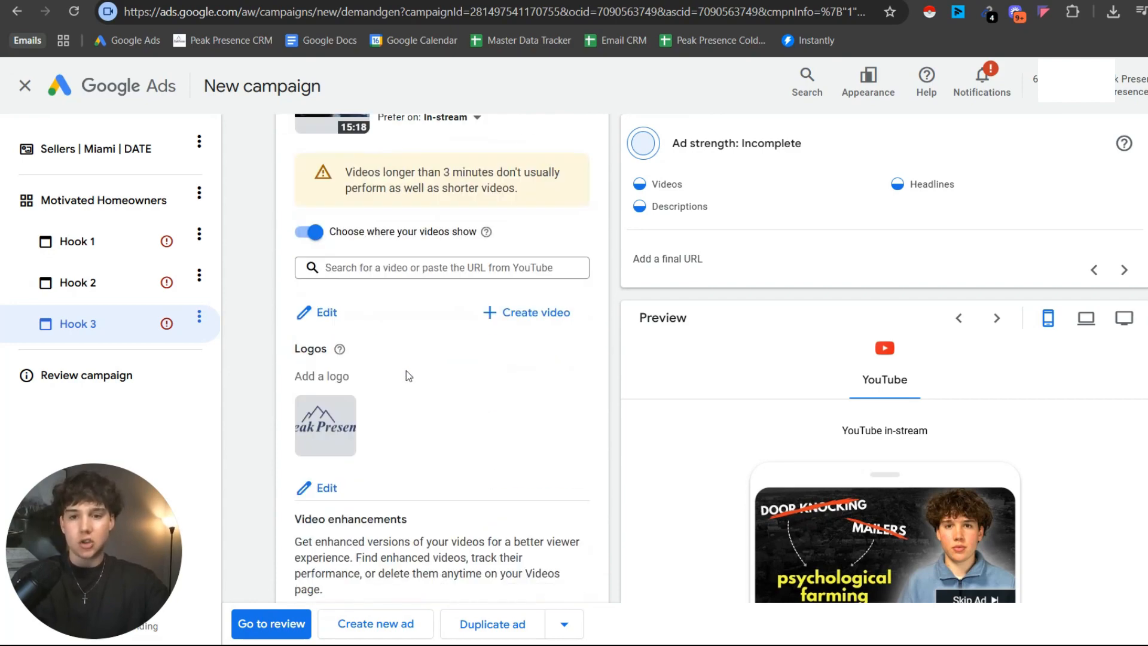
scroll(406, 376, down, 20)
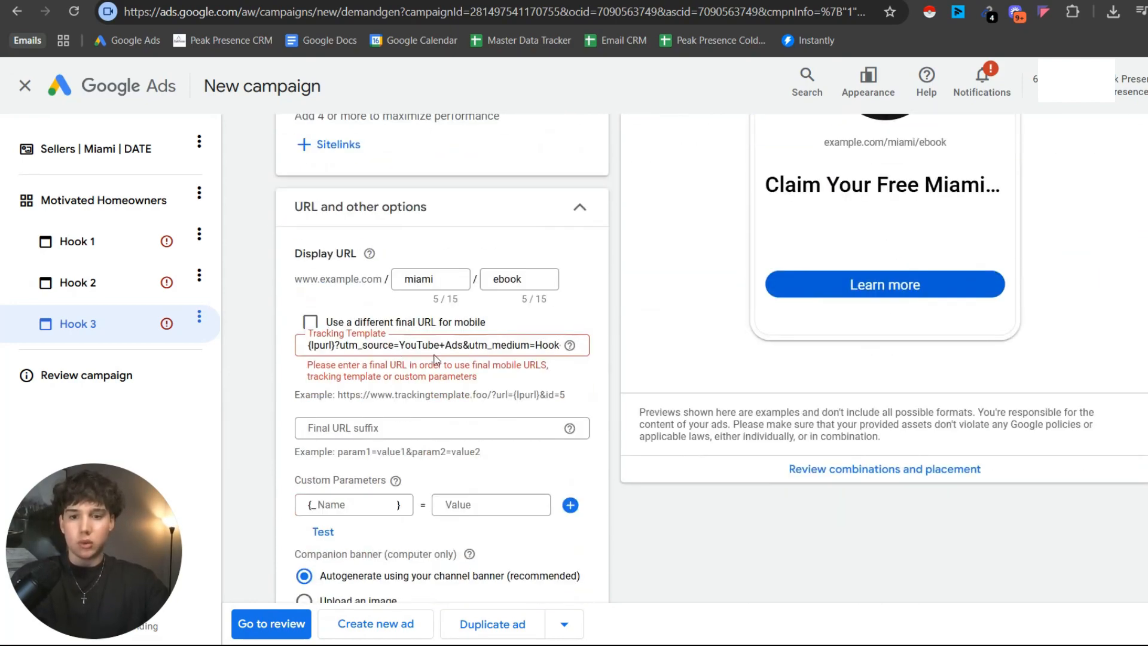
drag(547, 343, 553, 352)
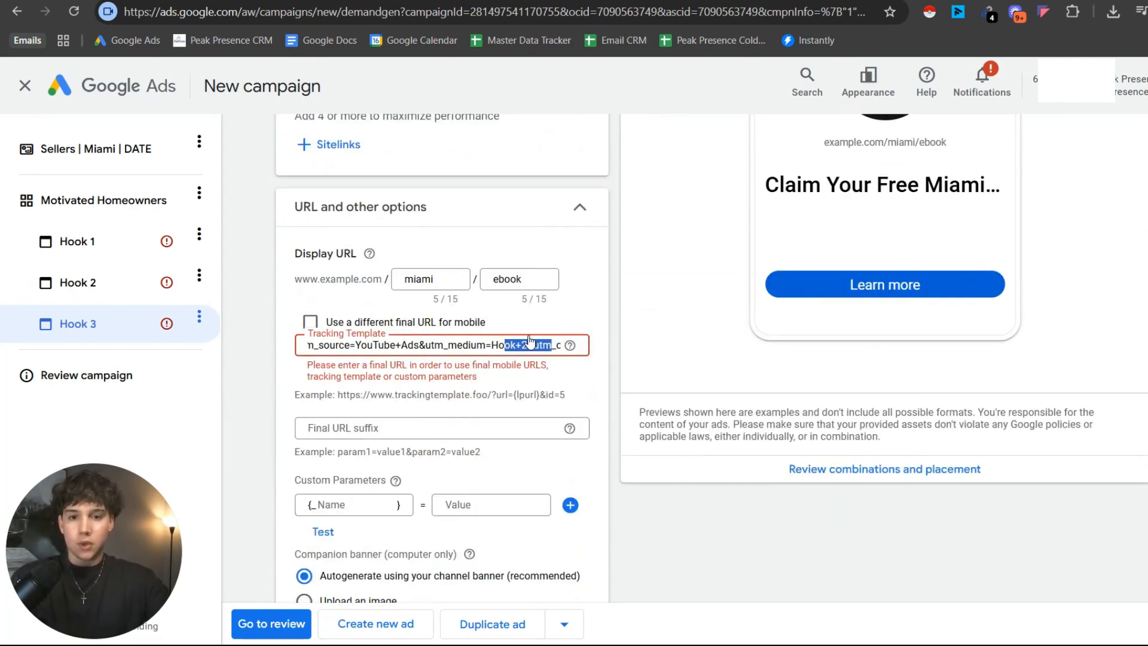
click(522, 346)
scroll(526, 345, right, 3)
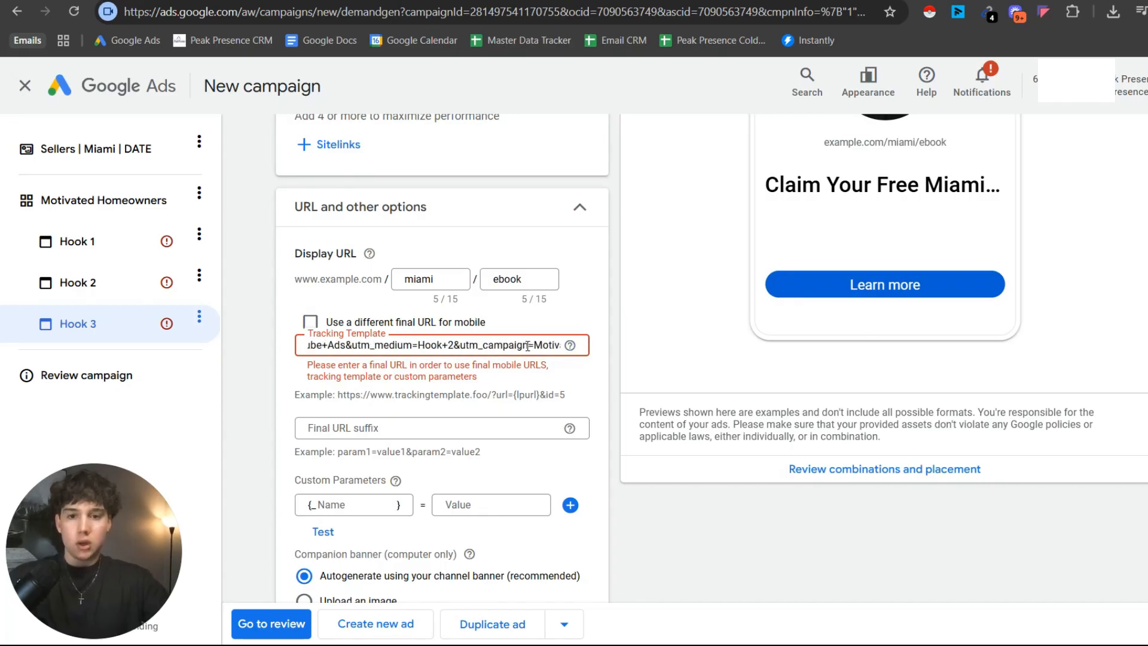
double_click(363, 346)
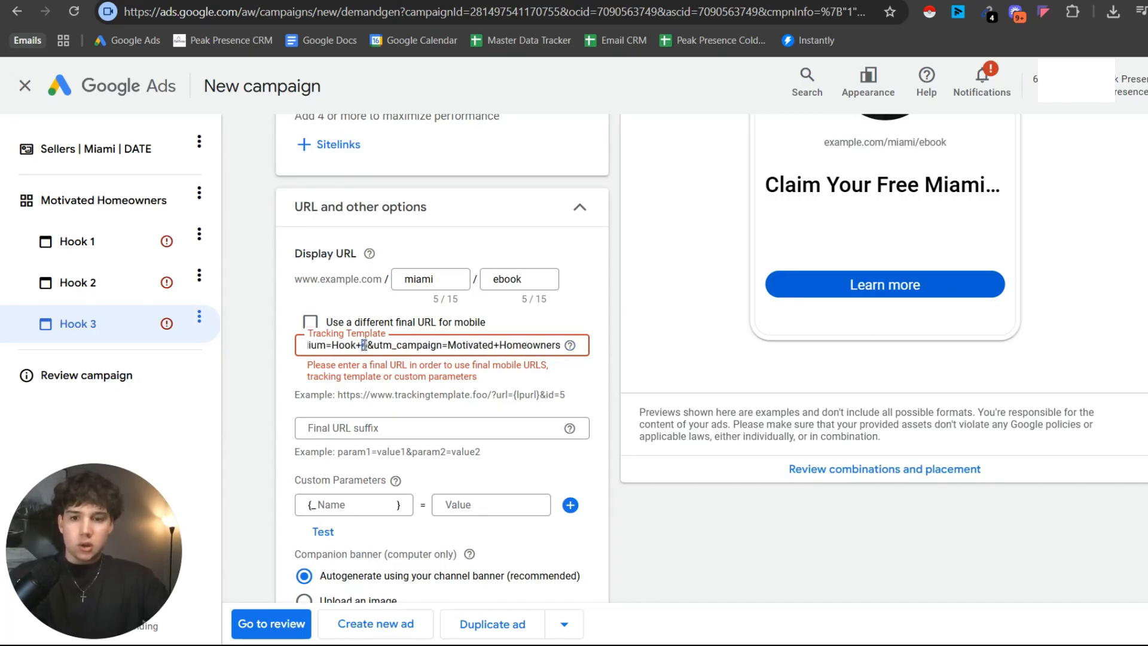
text(3)
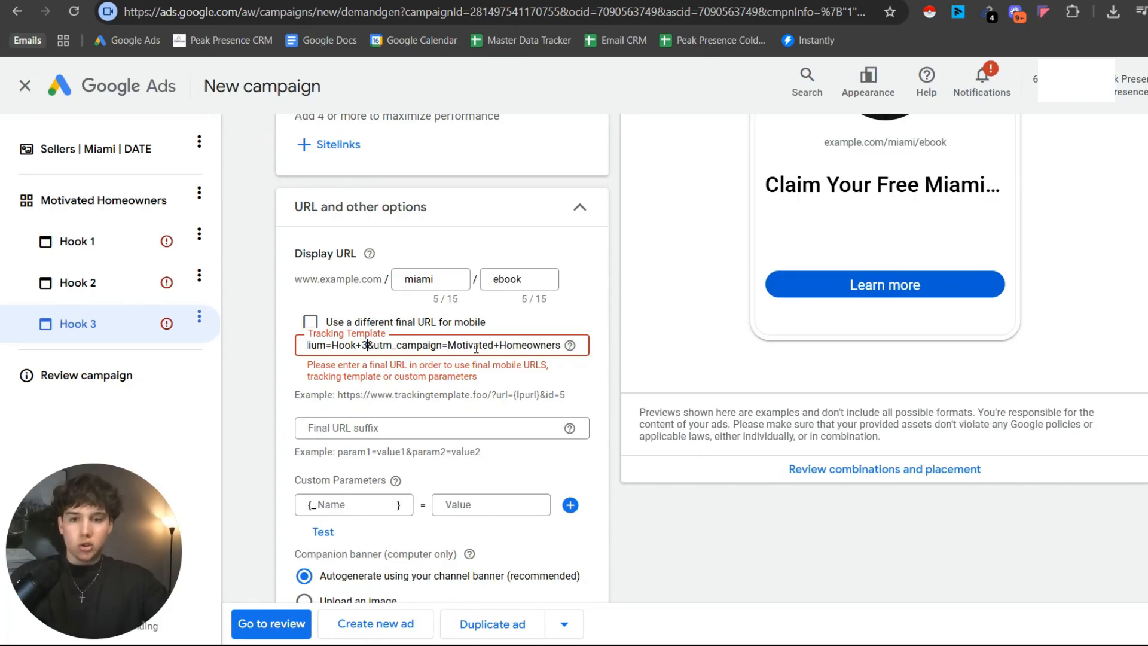
drag(448, 346, 563, 353)
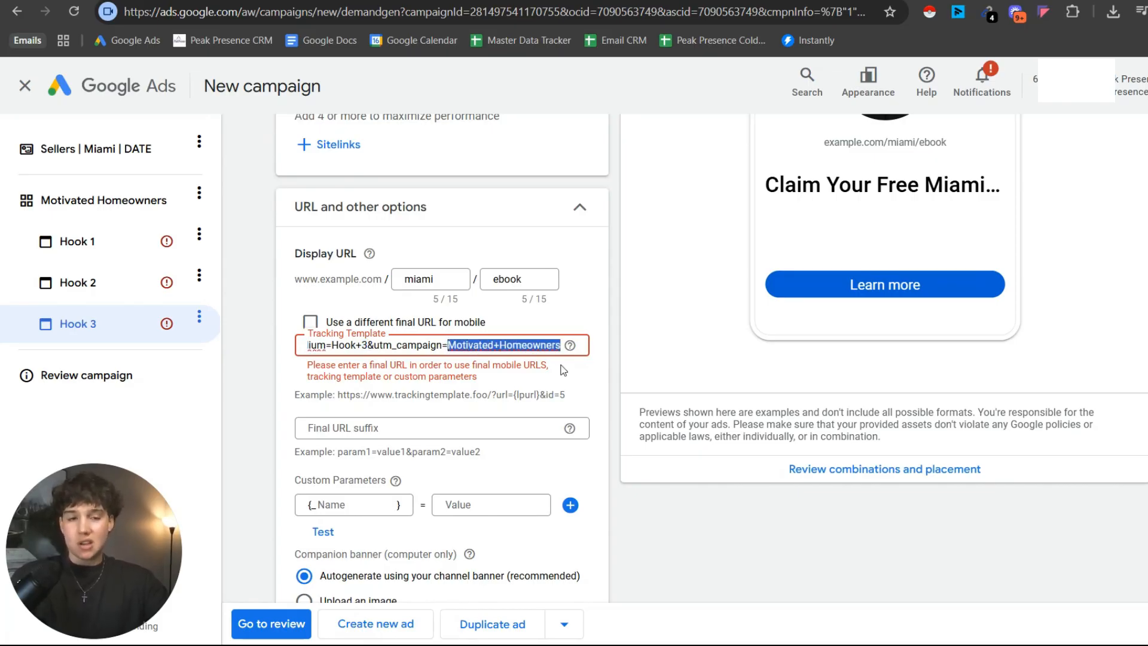
click(510, 368)
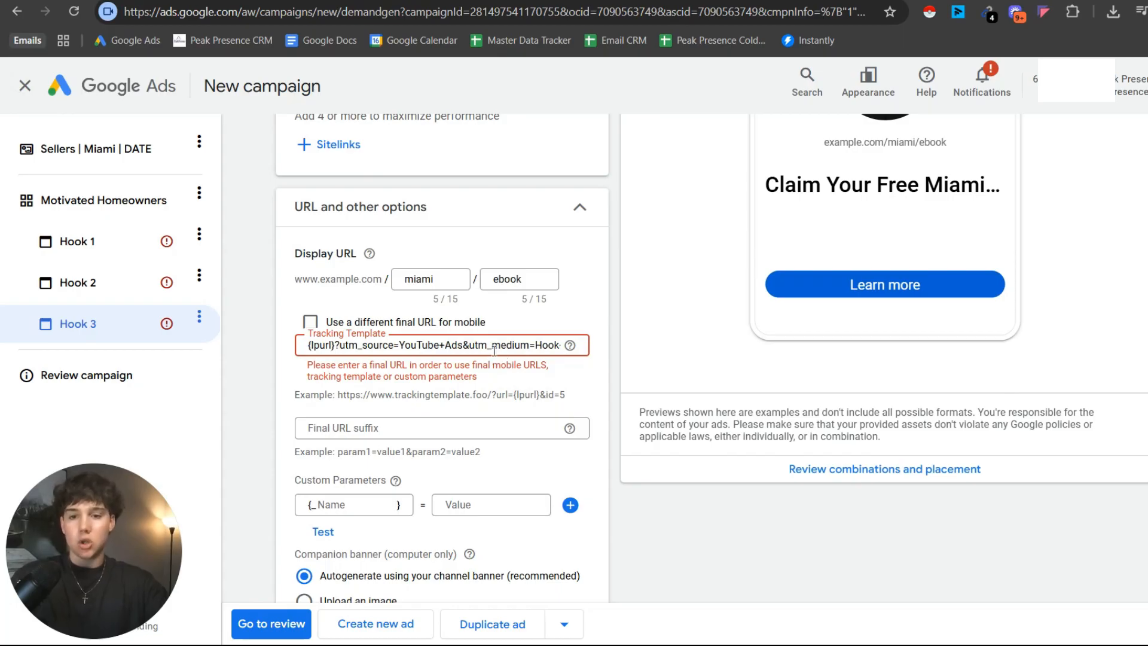
scroll(494, 353, down, 1)
scroll(494, 353, down, 1)
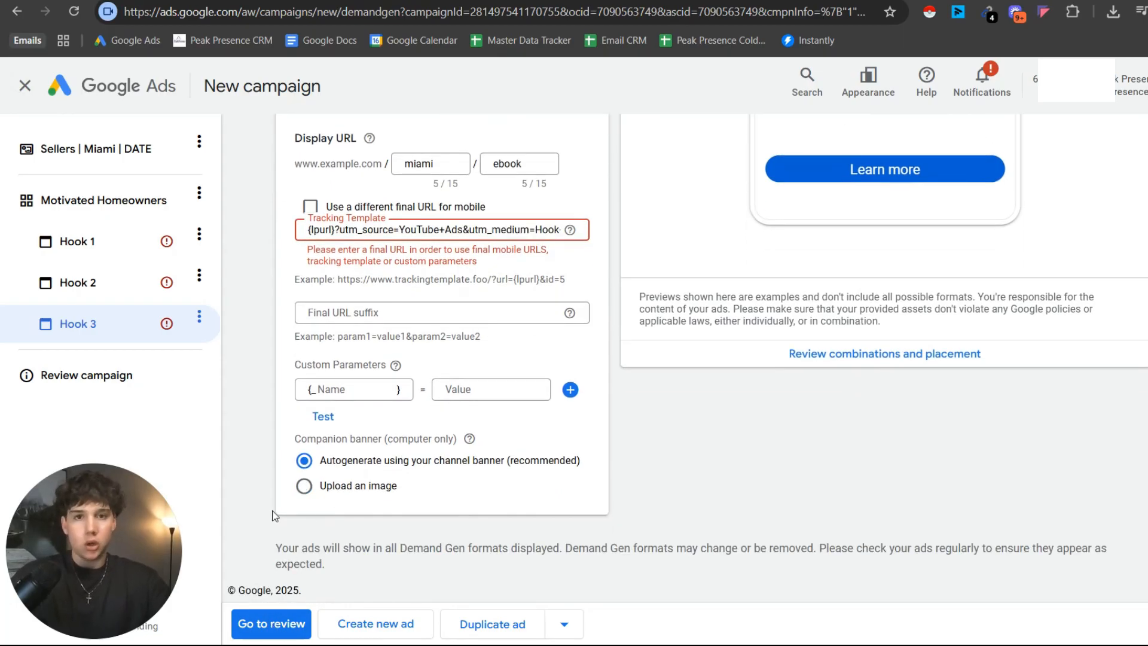
Switch to the Miro board and look over the "How to Split Test" box and the KPI lead cost bonus section.
drag(119, 543, 588, 323)
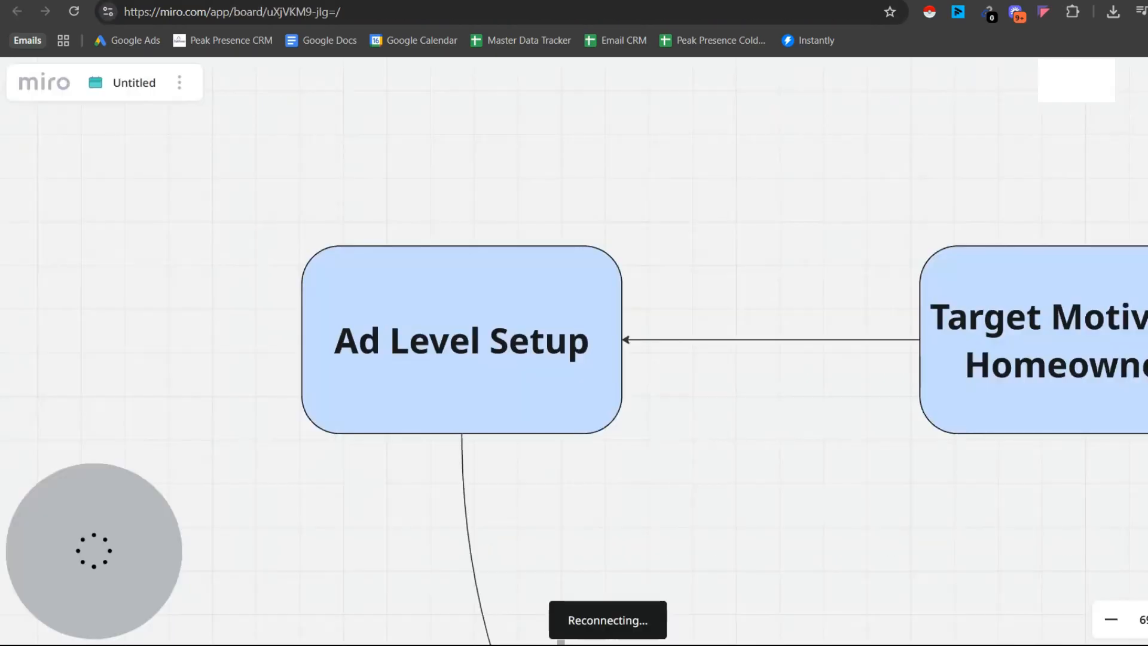
scroll(392, 323, down, 3)
drag(393, 326, 382, 213)
drag(674, 311, 592, 187)
scroll(709, 180, down, 3)
drag(710, 180, 686, 69)
scroll(684, 181, up, 4)
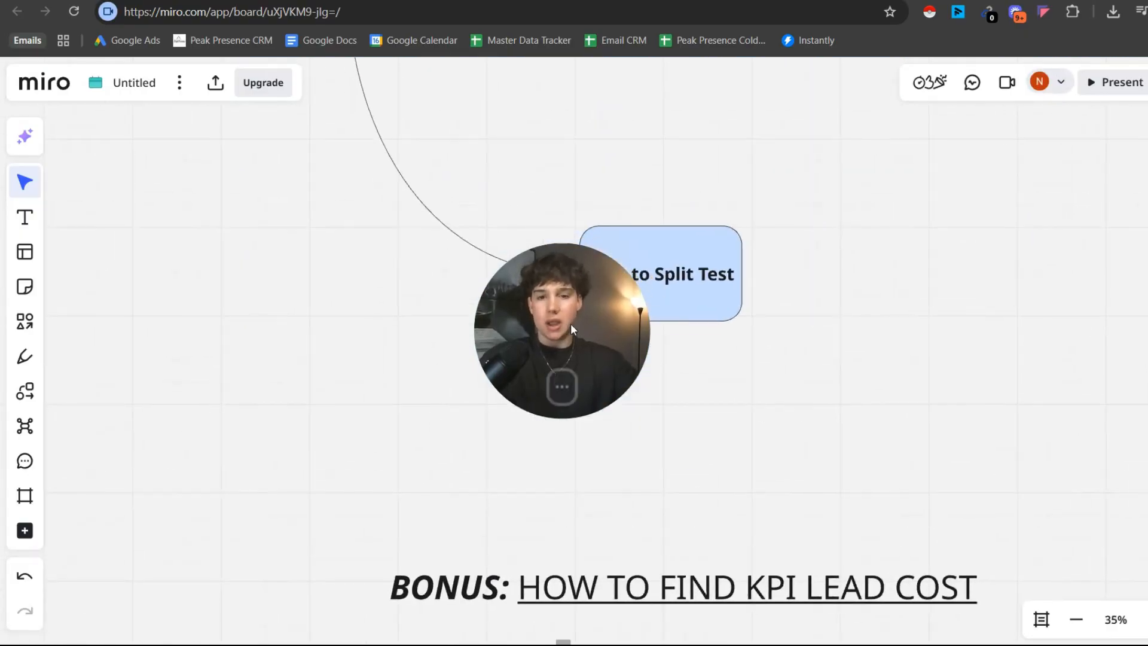
drag(568, 328, 240, 512)
scroll(718, 290, up, 3)
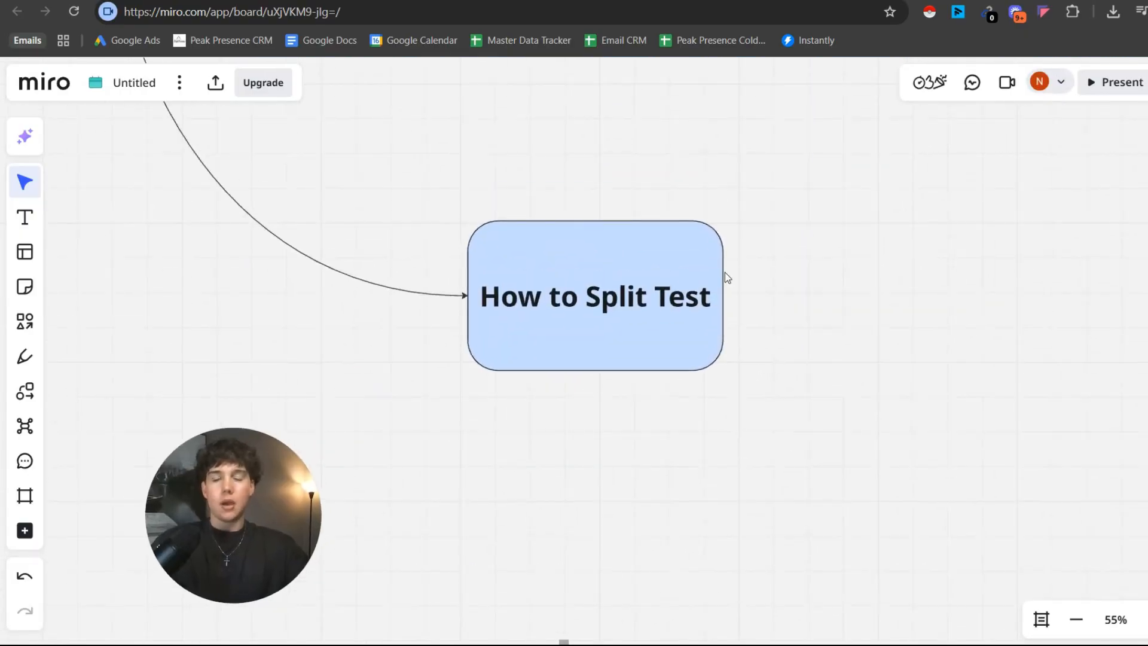
scroll(683, 273, down, 3)
drag(683, 274, 702, 127)
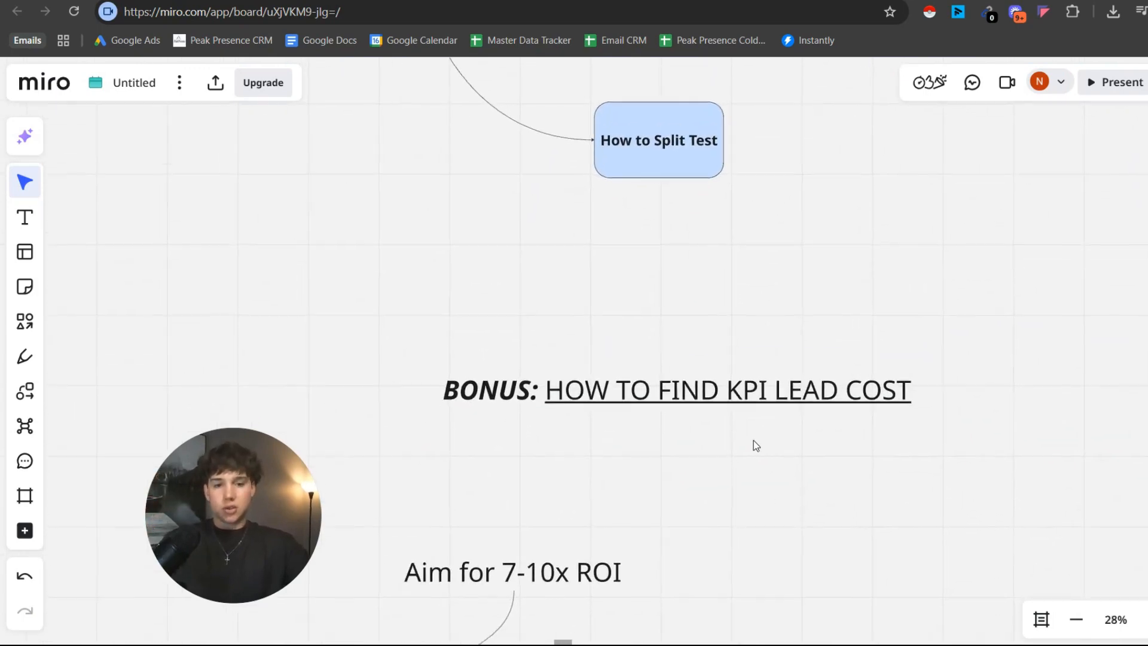
drag(752, 271, 733, 429)
scroll(638, 321, up, 1)
scroll(607, 390, up, 3)
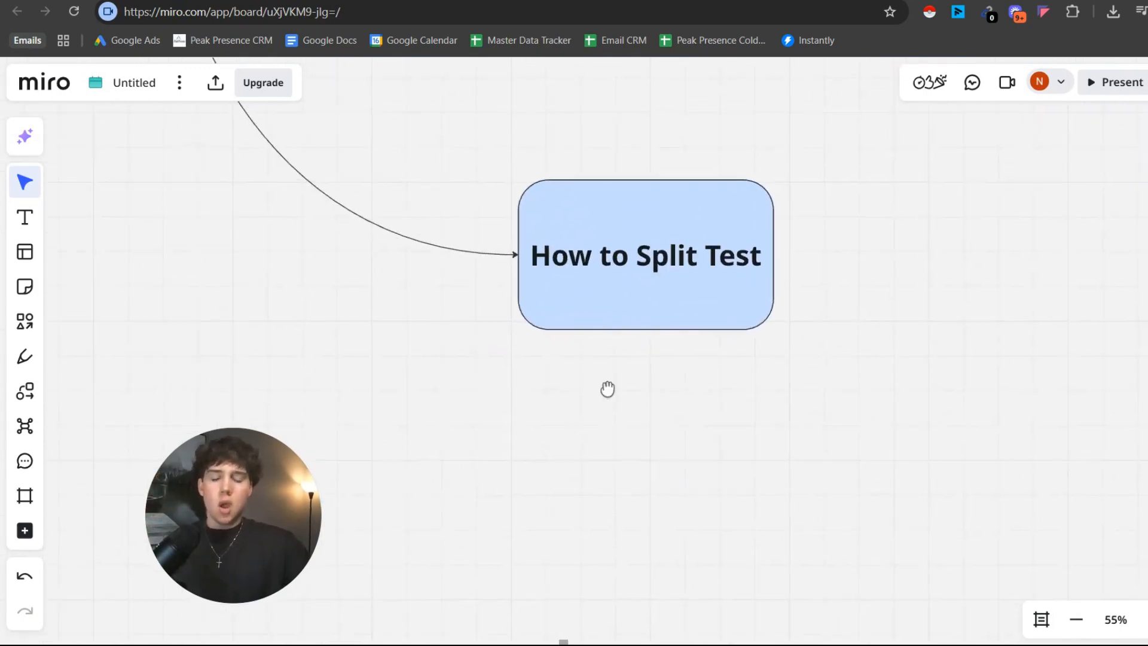
click(249, 573)
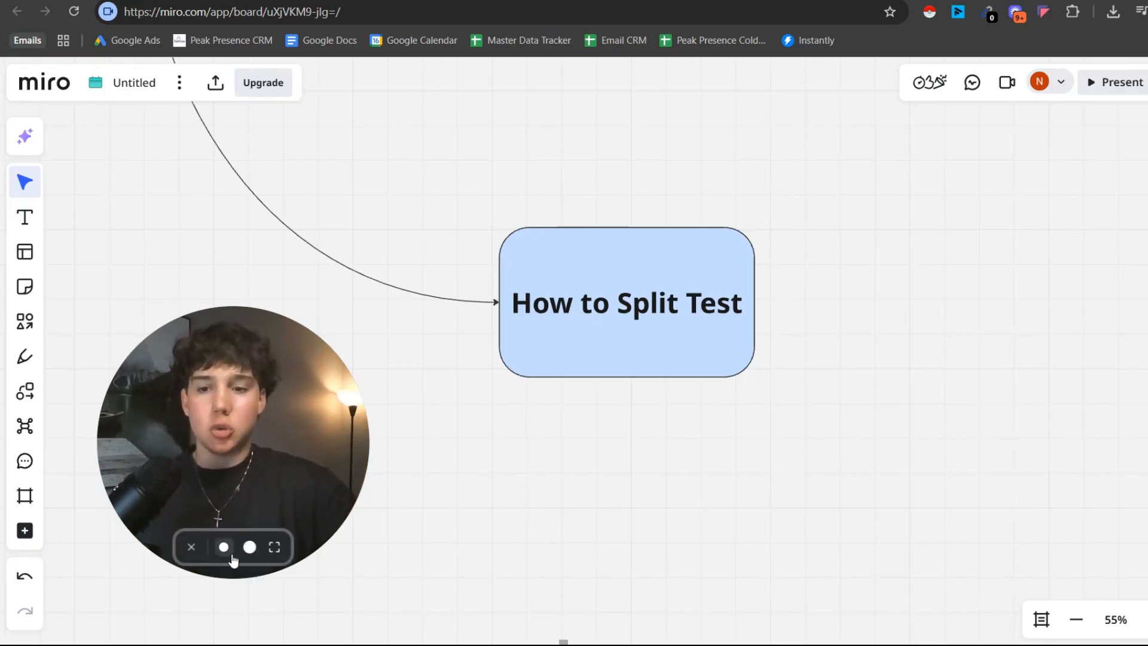
click(221, 546)
drag(206, 510, 144, 570)
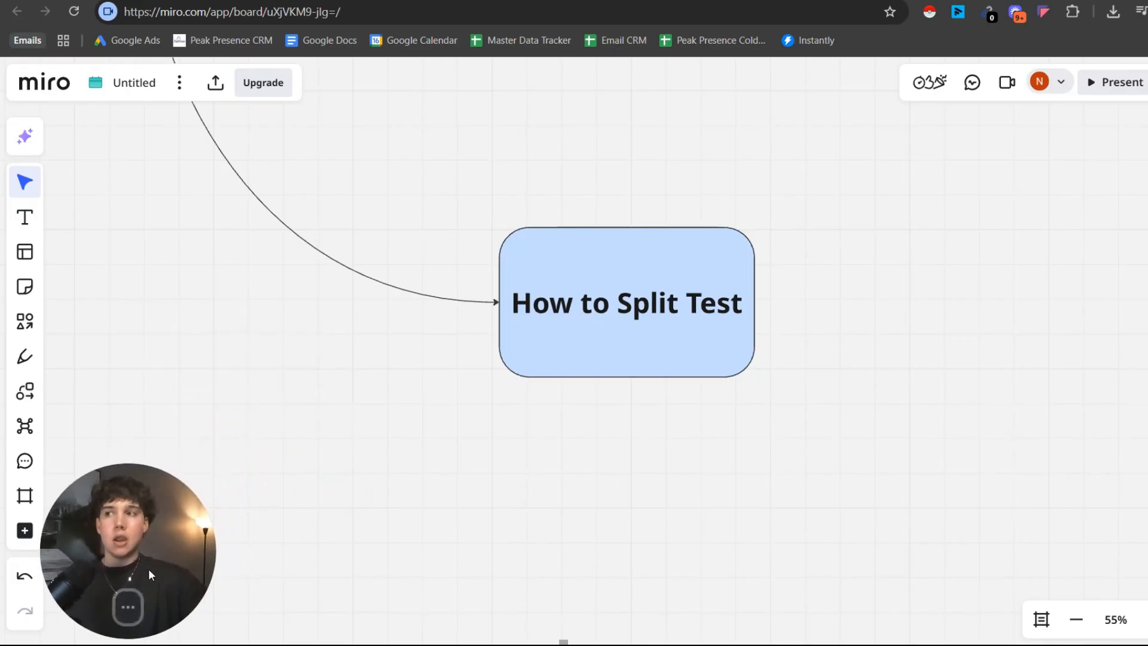
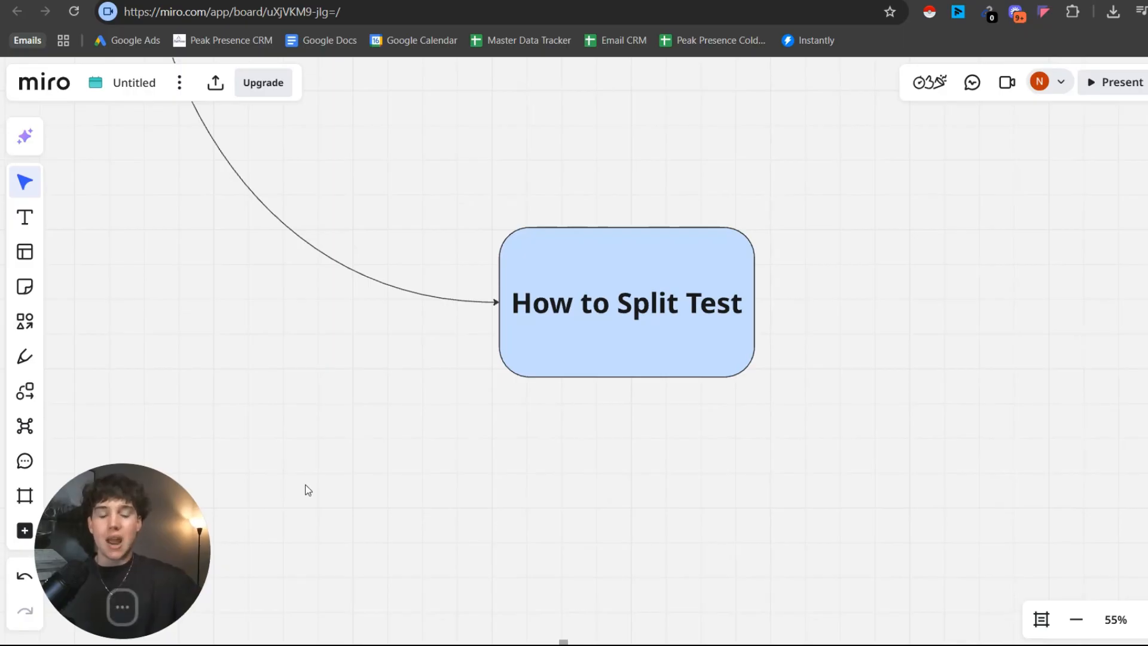
drag(176, 545, 680, 288)
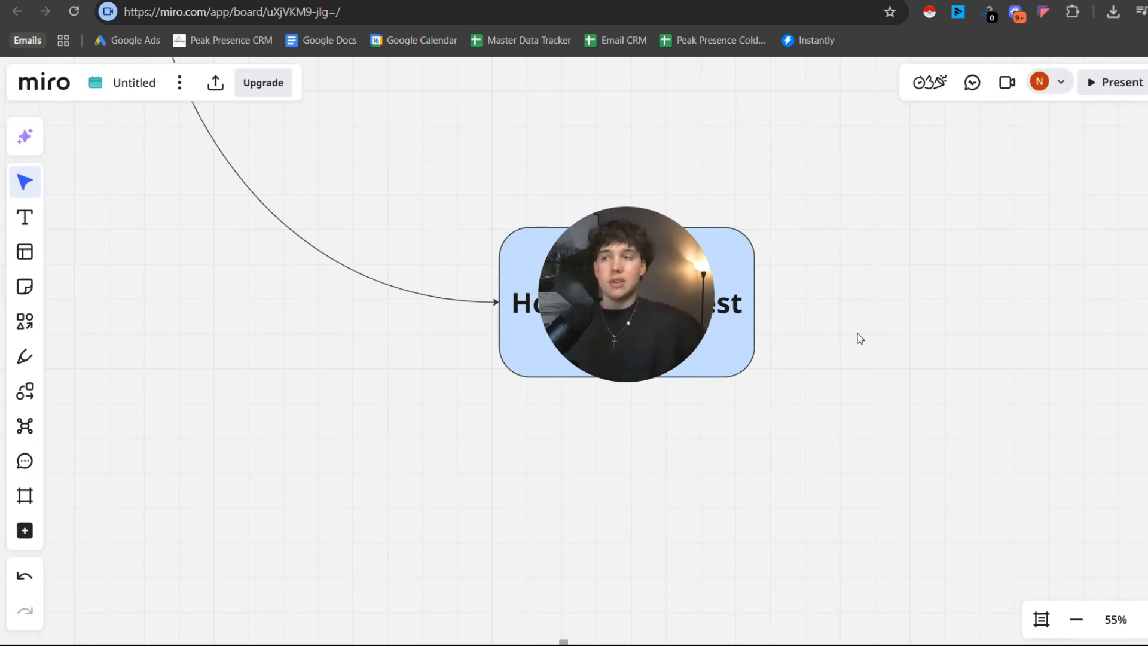
click(644, 361)
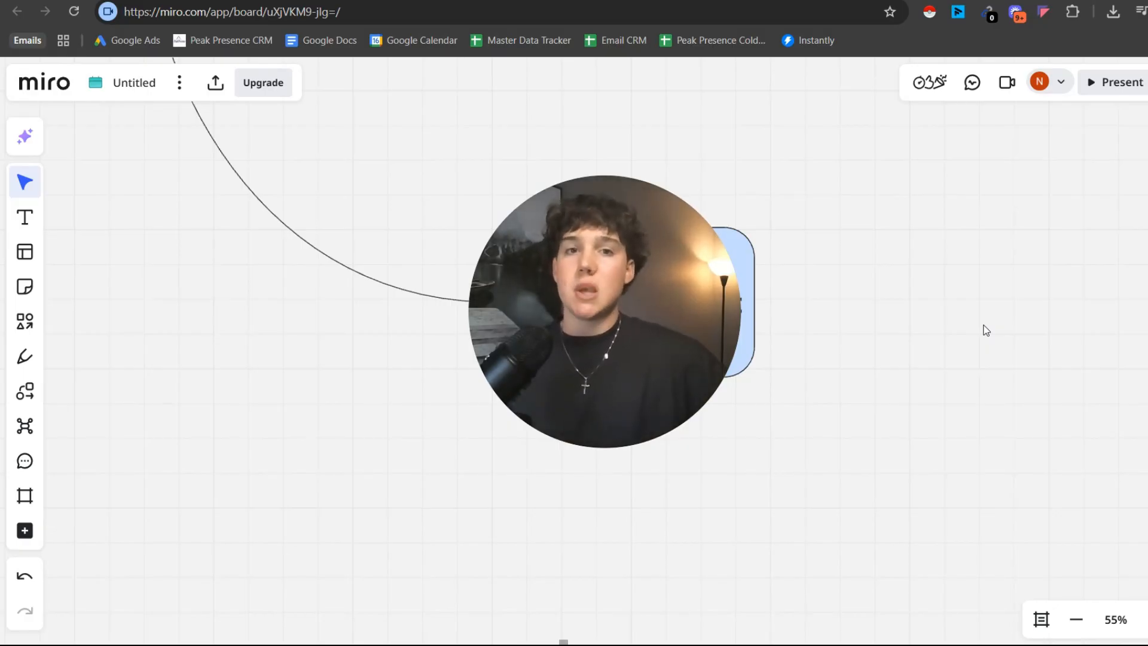
mouse_move(642, 406)
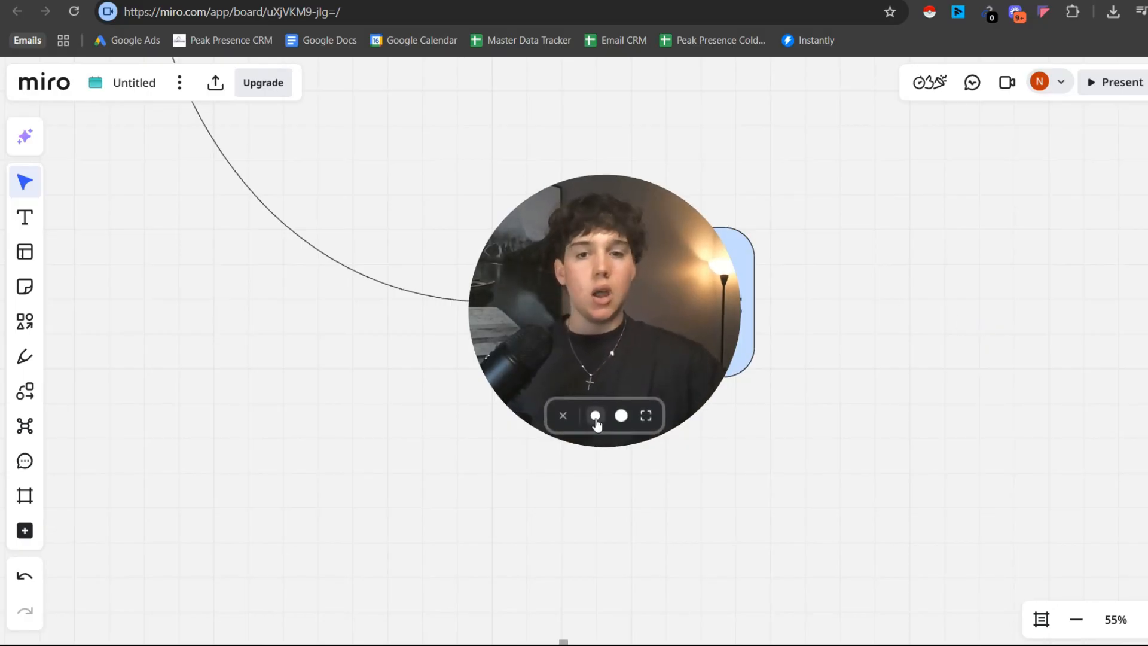
click(596, 421)
drag(577, 397, 14, 613)
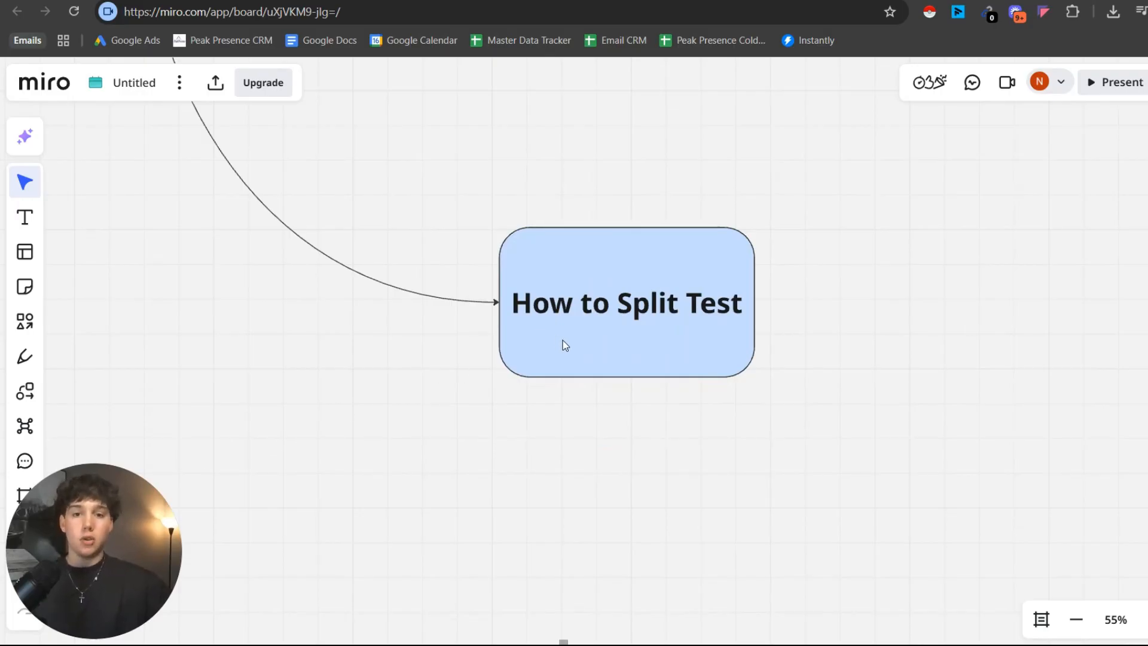
Look over the "How to Split Test" box and the campaign setup flowchart leading to it.
scroll(564, 344, down, 5)
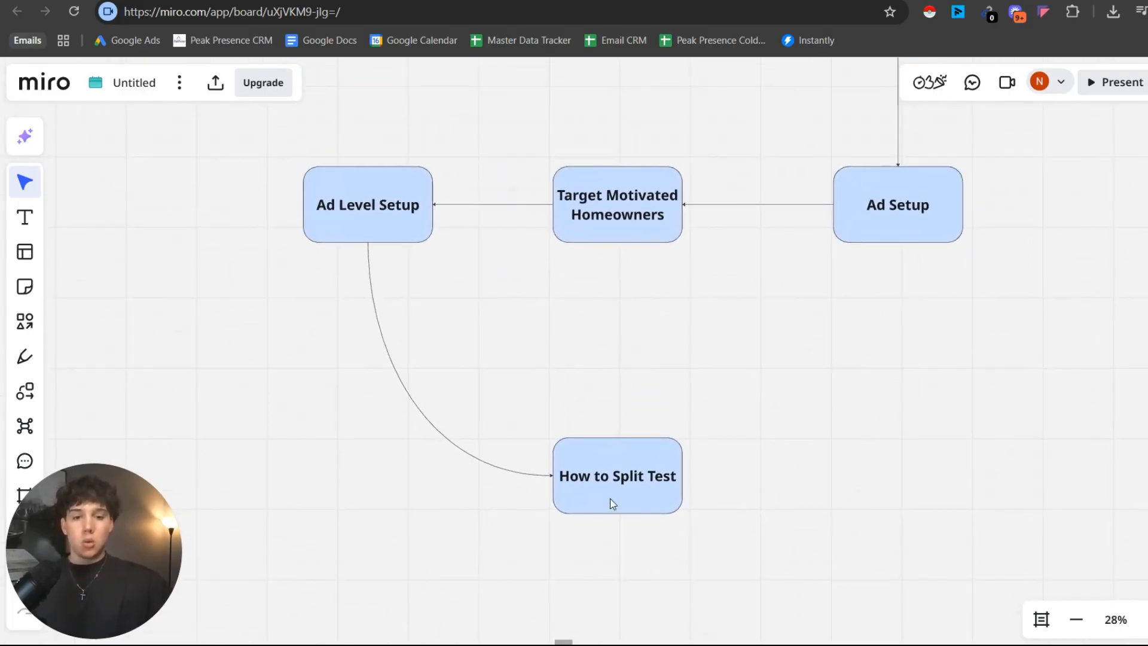
scroll(610, 502, down, 2)
scroll(604, 374, up, 3)
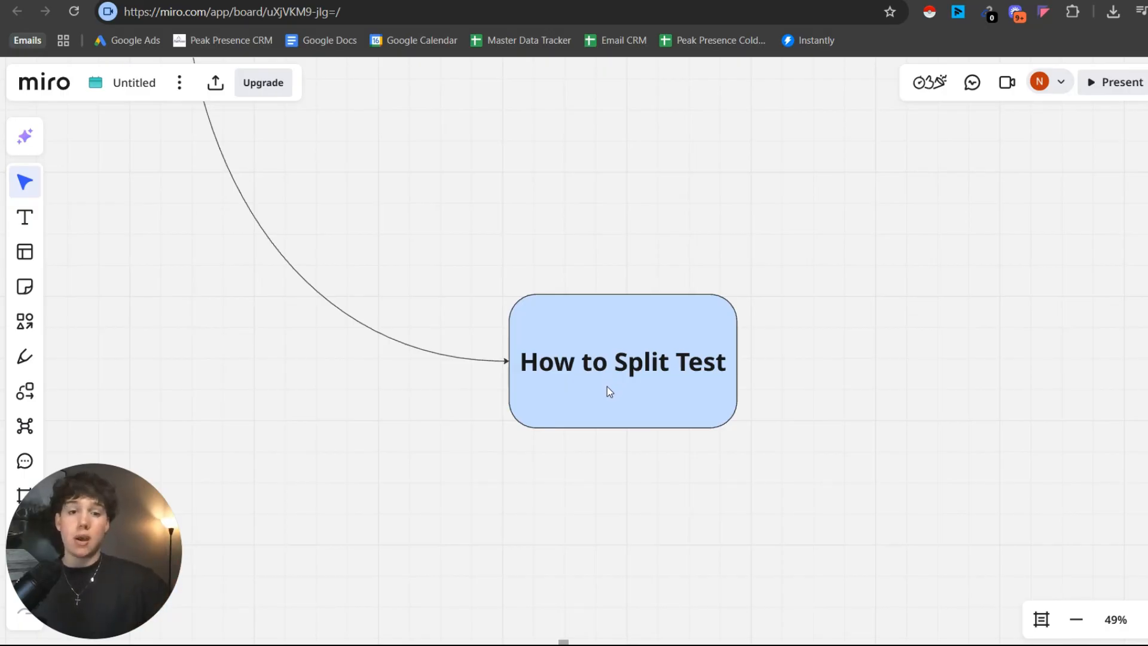
scroll(607, 386, down, 3)
scroll(616, 249, down, 1)
scroll(664, 318, up, 2)
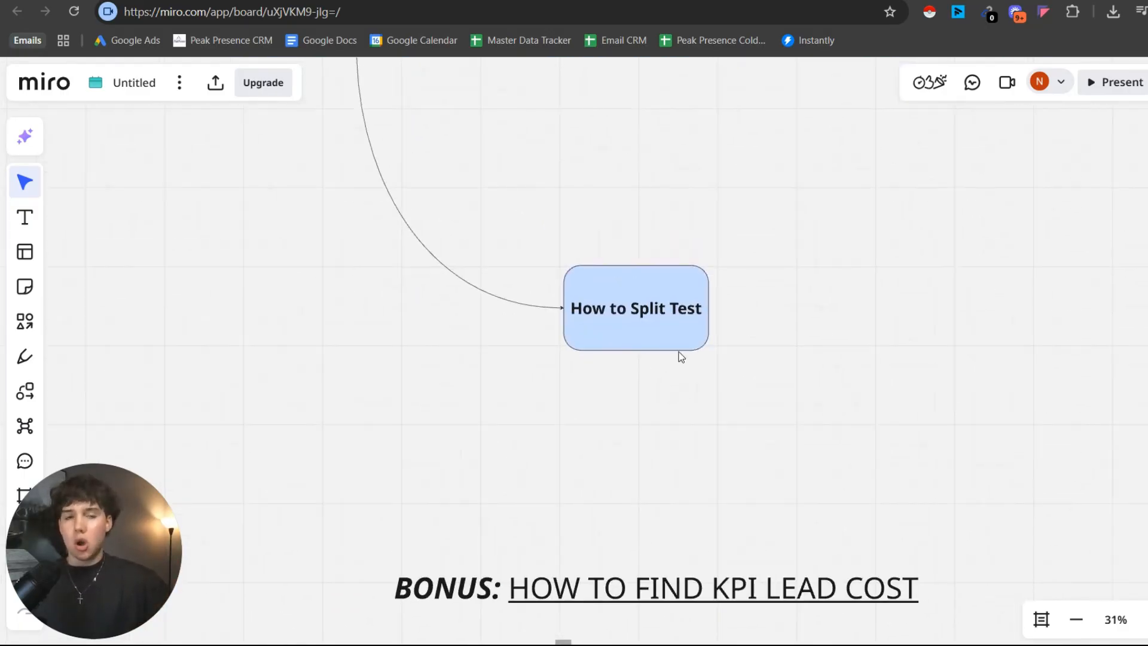
scroll(680, 357, down, 1)
scroll(677, 333, up, 5)
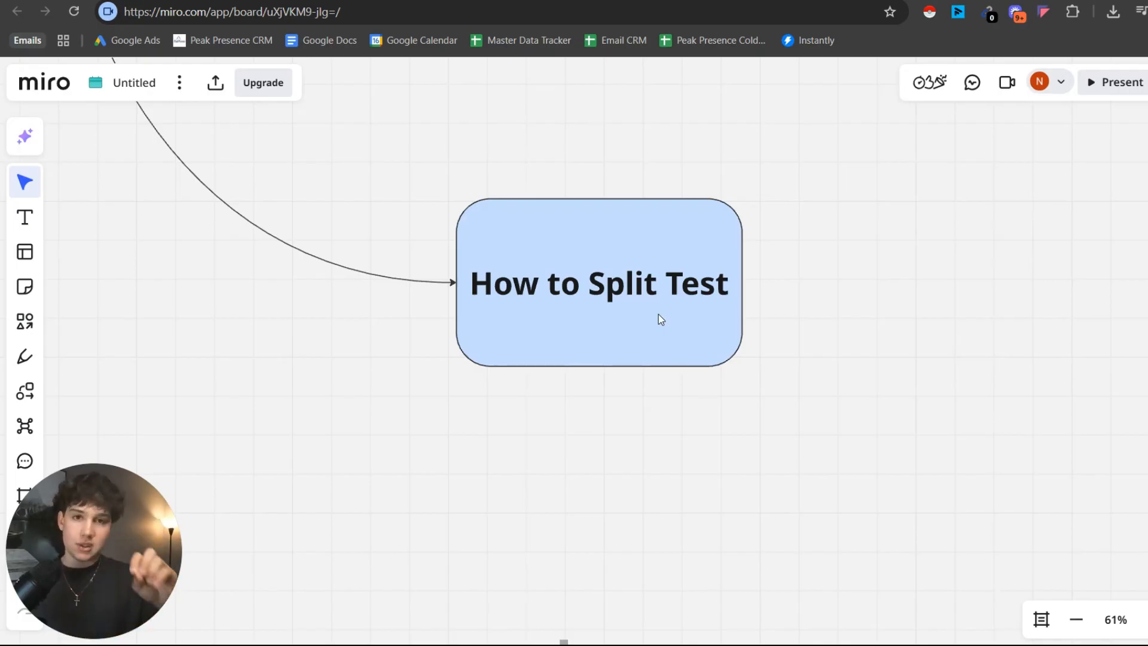
scroll(622, 342, down, 10)
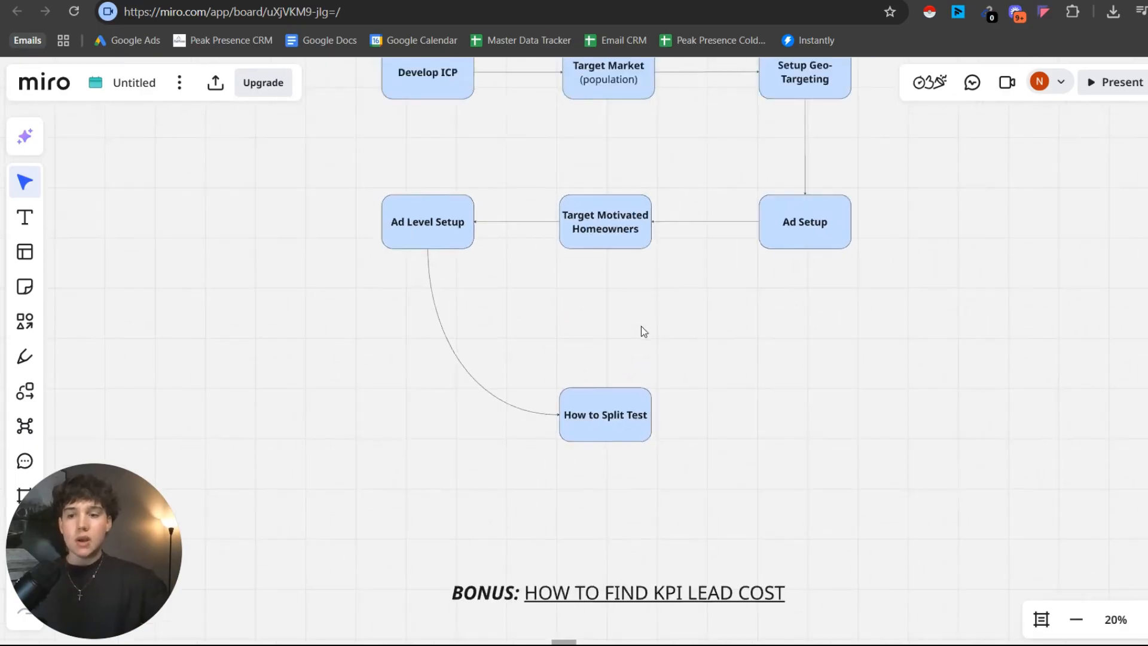
scroll(639, 260, down, 5)
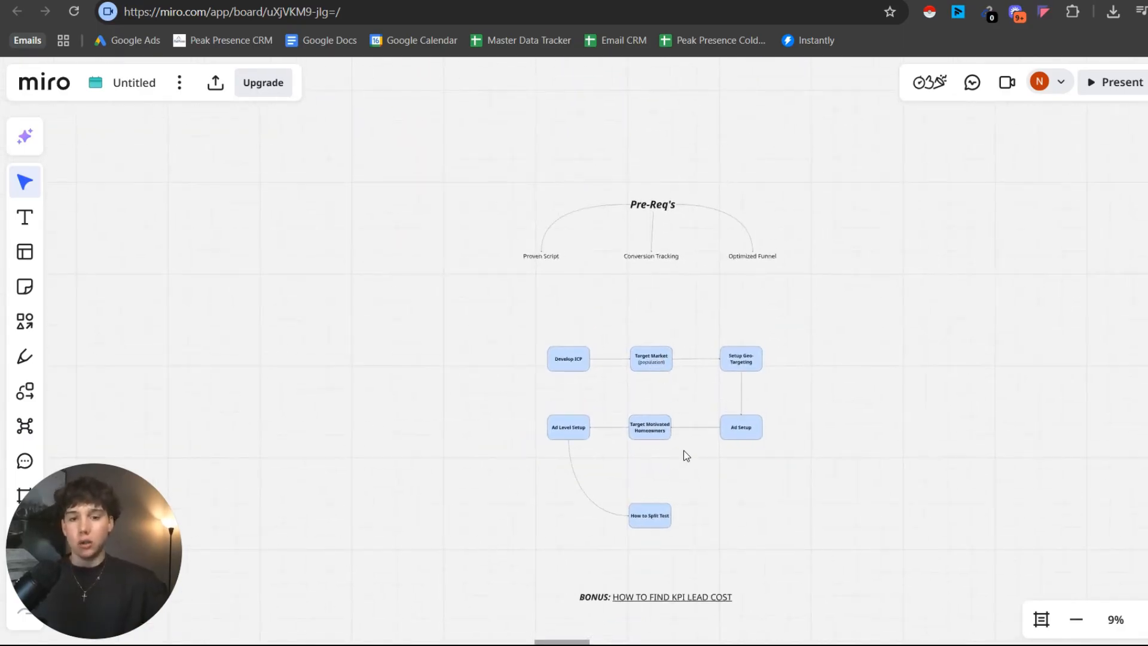
Examine the "HOW TO FIND KPI LEAD COST" bonus section below the flowchart, ending on its heading.
drag(687, 456, 659, 341)
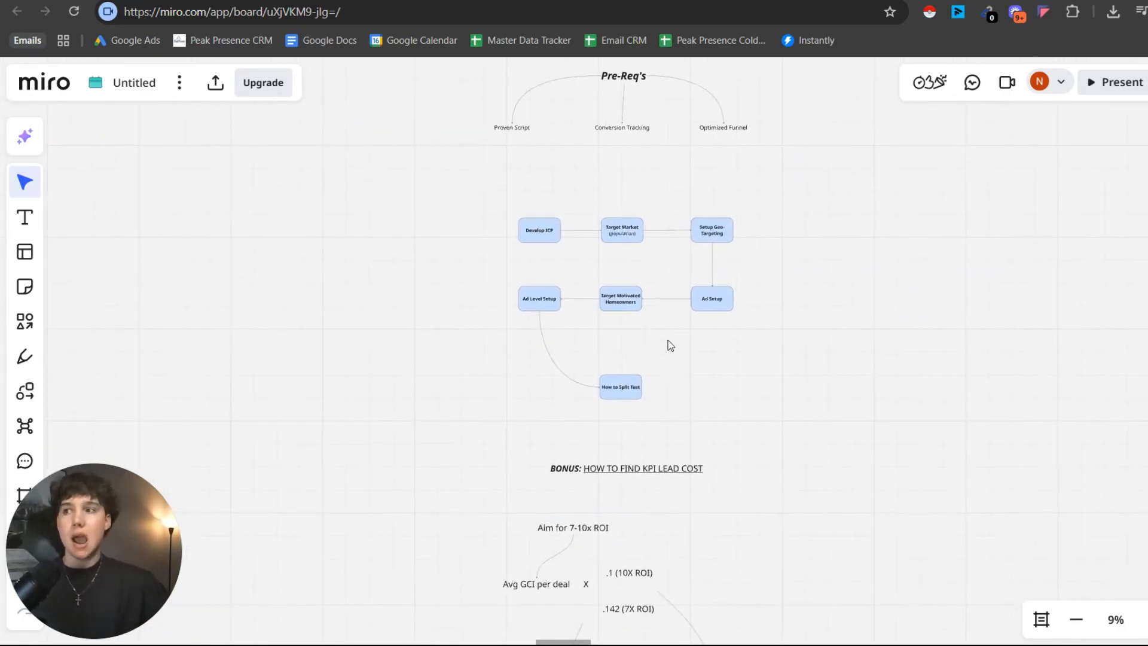
drag(660, 391, 666, 303)
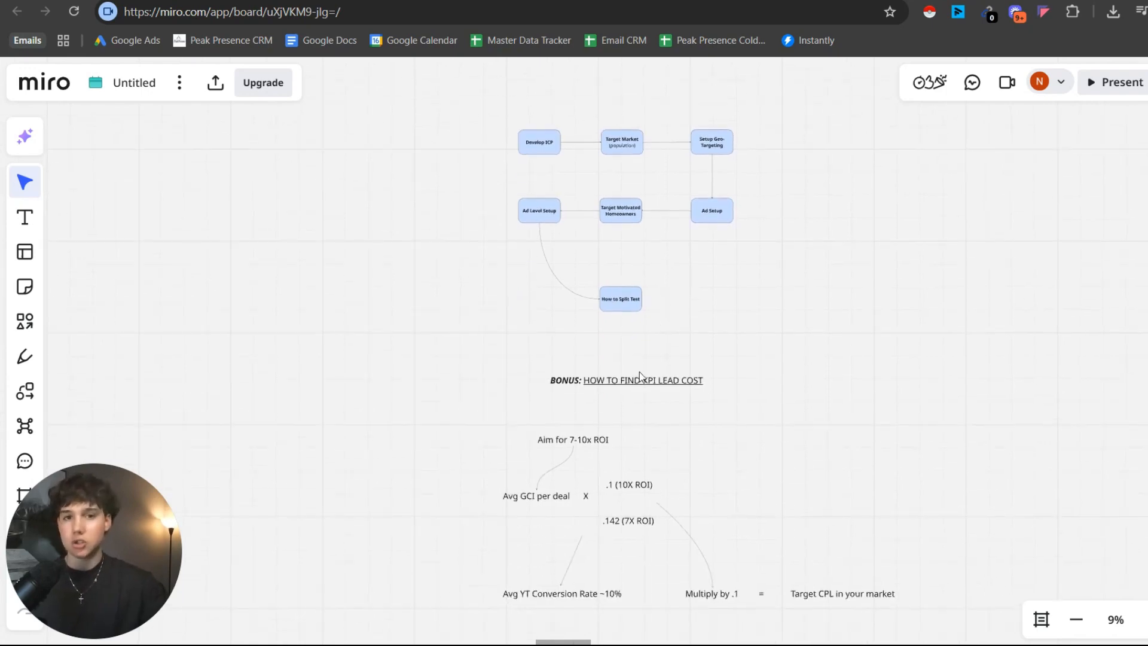
scroll(635, 394, up, 2)
scroll(635, 394, up, 1)
mouse_move(630, 385)
mouse_down()
mouse_move(651, 341)
mouse_move(628, 393)
mouse_up()
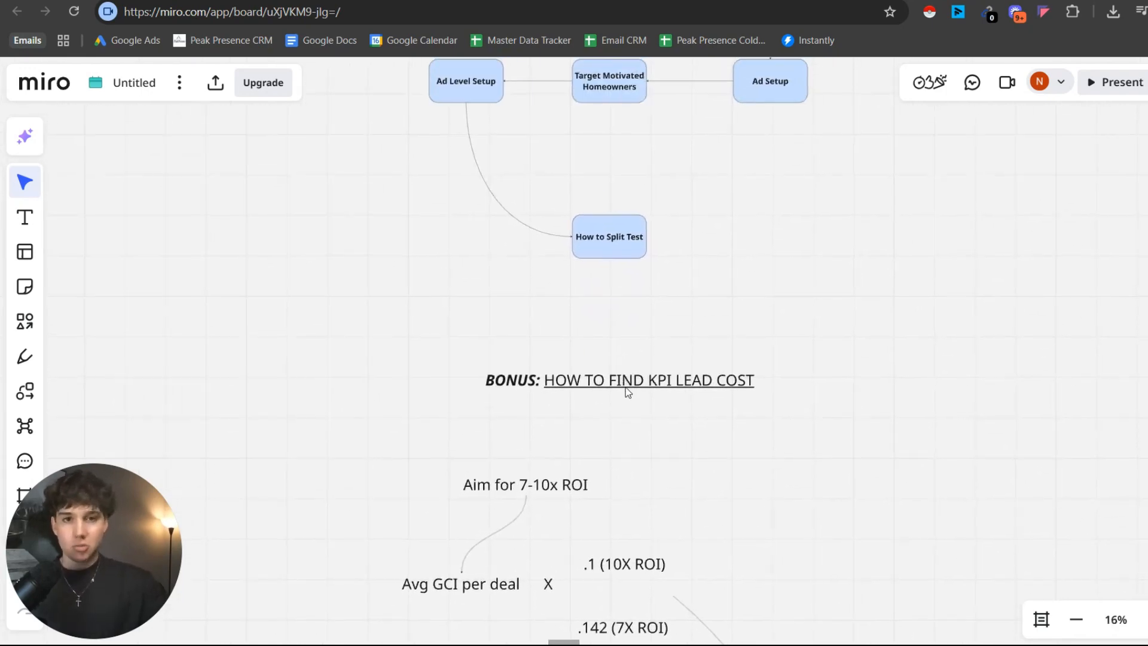
scroll(628, 385, up, 1)
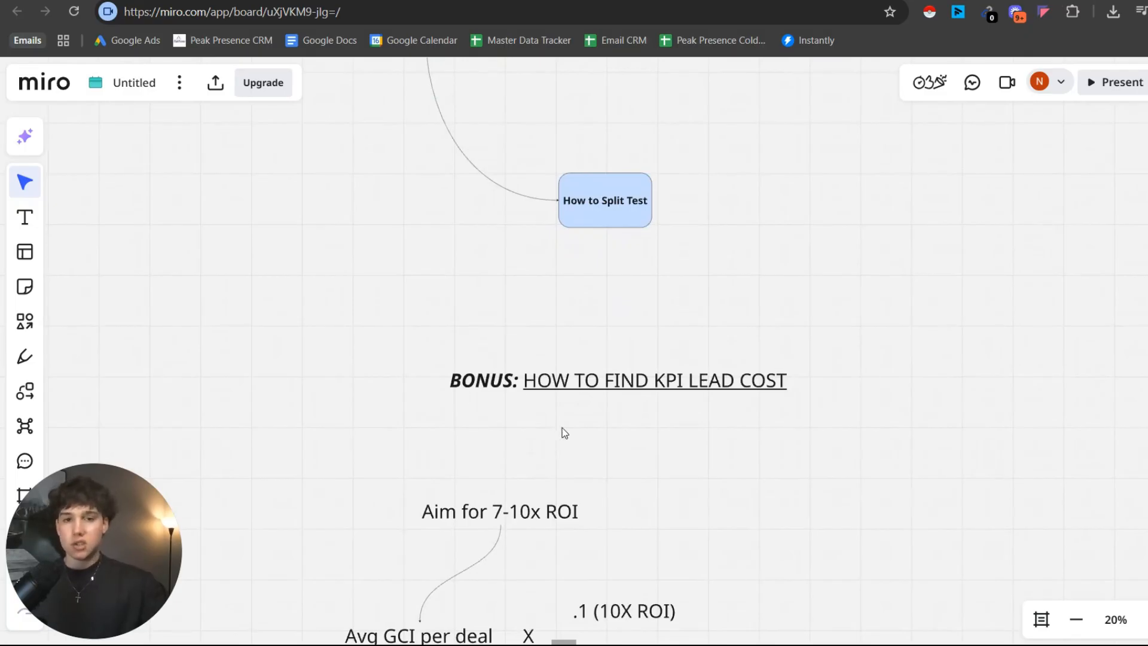
scroll(564, 430, up, 2)
drag(564, 430, 501, 443)
scroll(558, 401, up, 2)
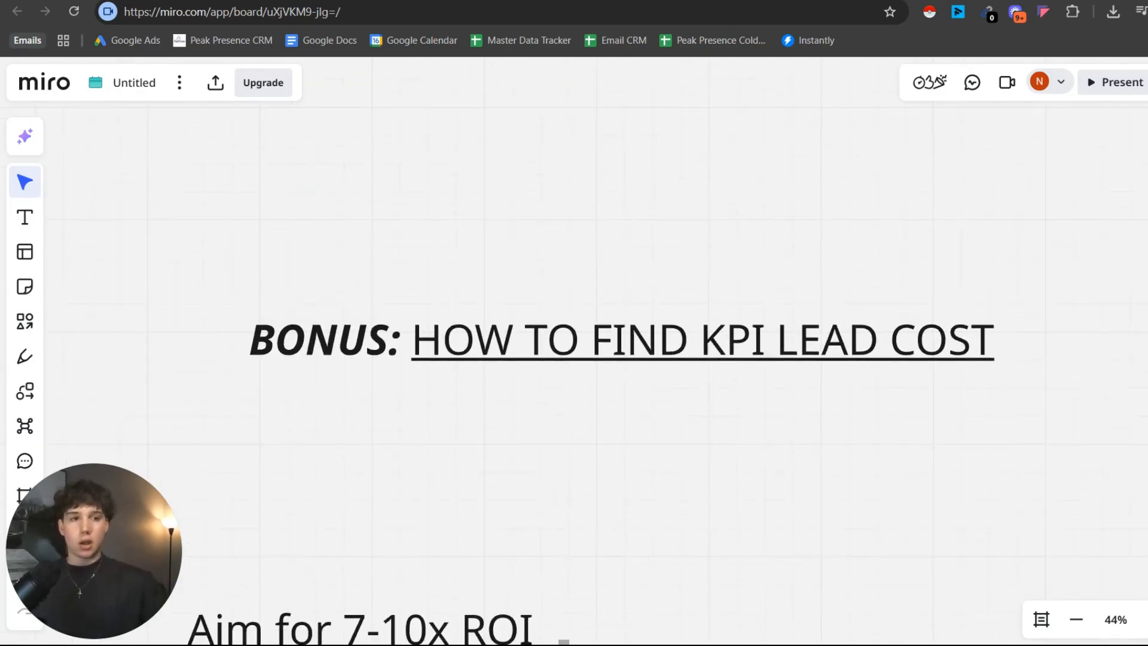
Start presenting the board and exit full screen, keeping the KPI lead cost heading in view.
click(1134, 89)
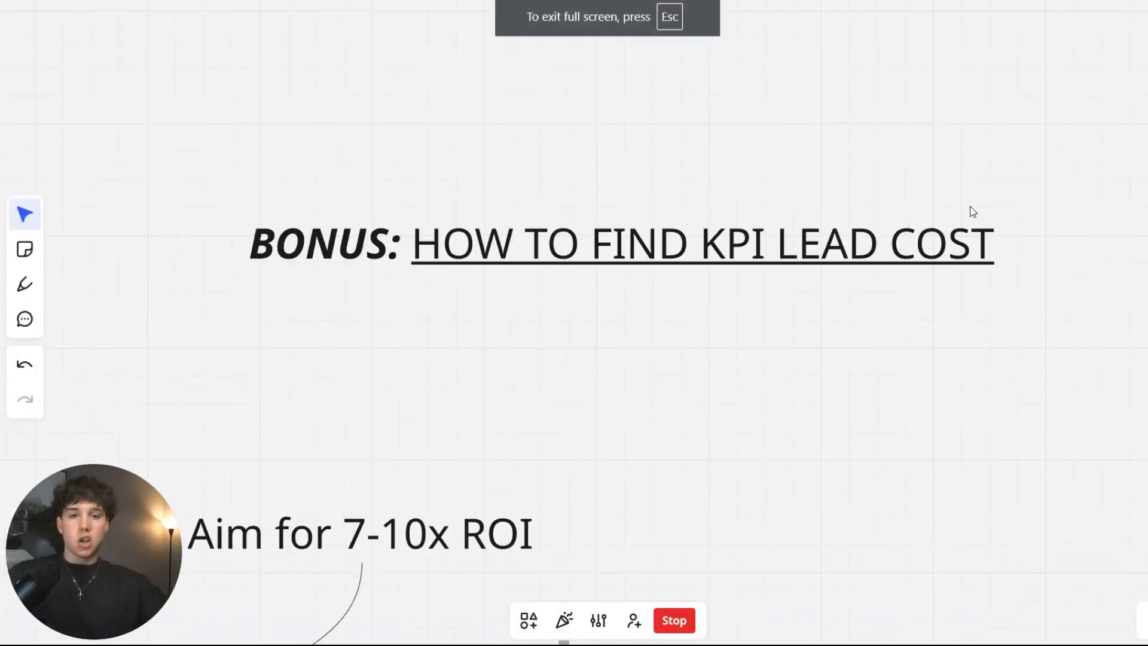
key(Escape)
drag(772, 348, 773, 291)
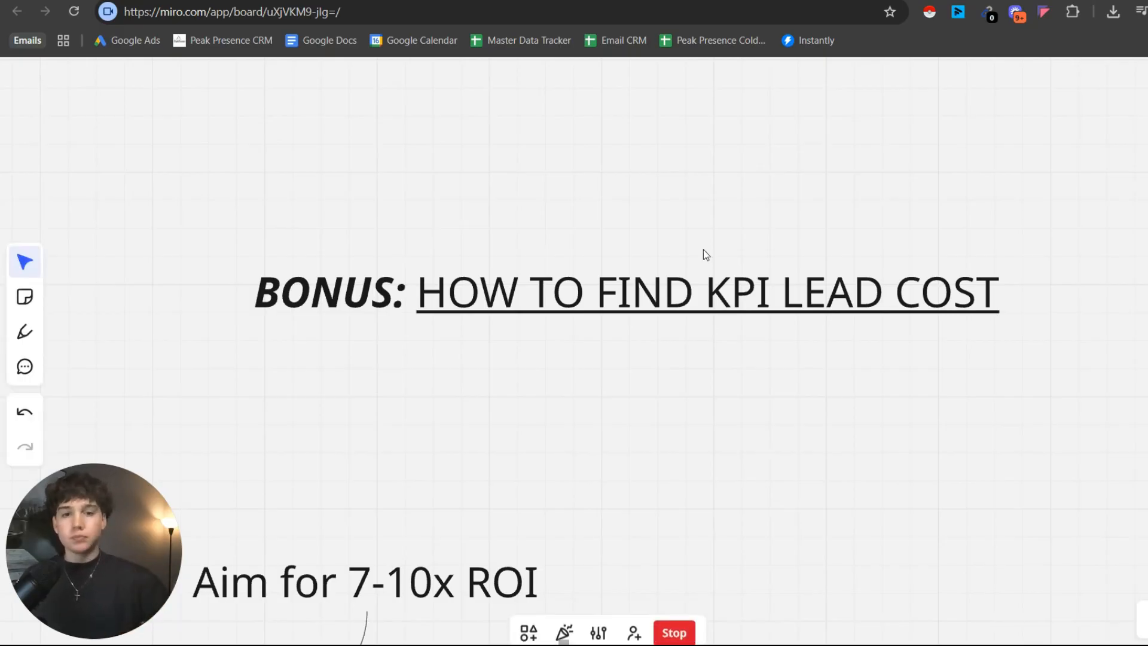
Review the ROI goal and the "Avg GCI per deal" term that starts the KPI lead cost formula.
scroll(697, 281, down, 2)
drag(698, 284, 792, 192)
scroll(636, 311, up, 2)
drag(630, 318, 747, 227)
scroll(741, 204, up, 2)
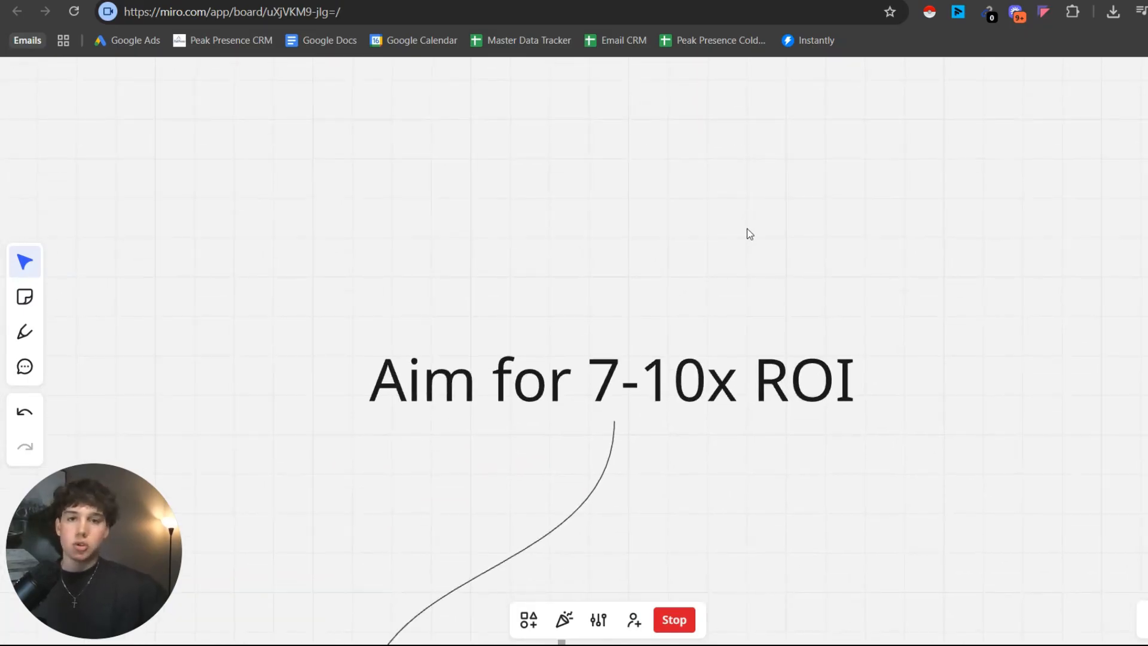
drag(689, 253, 703, 233)
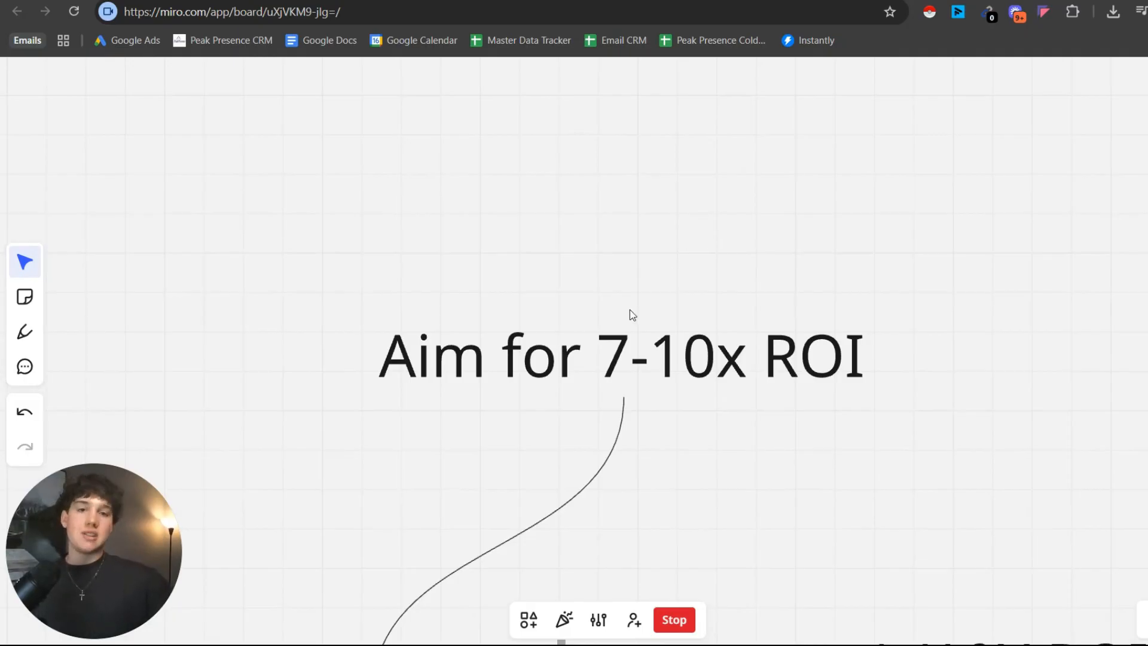
drag(598, 407, 660, 171)
scroll(607, 311, down, 3)
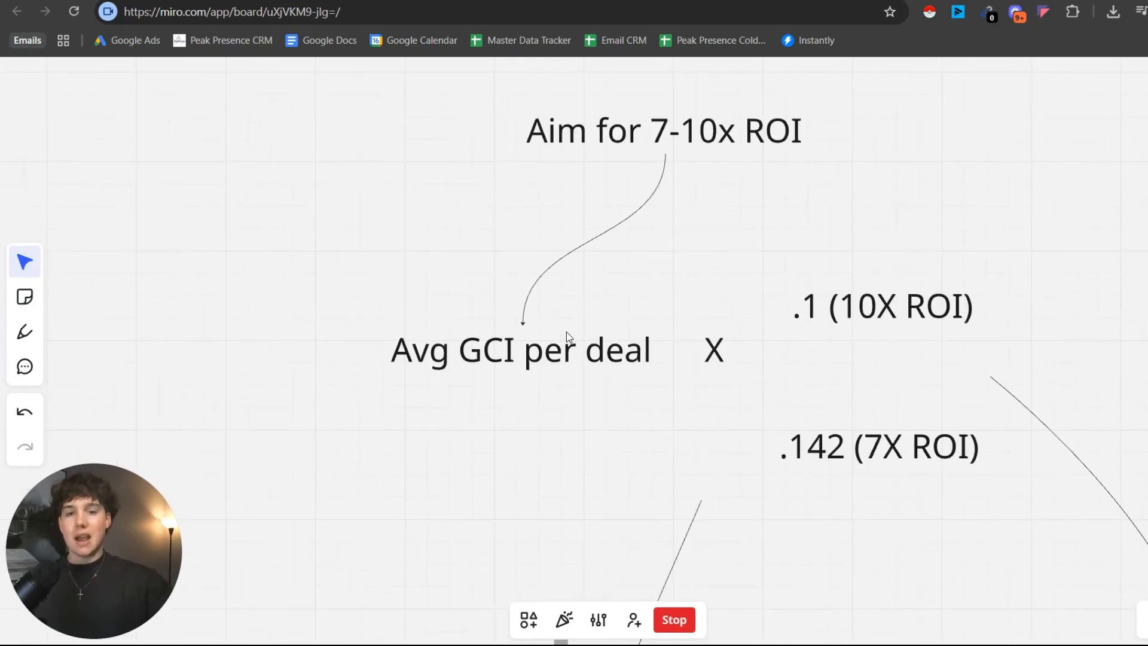
scroll(541, 371, up, 2)
drag(542, 372, 592, 347)
scroll(583, 328, up, 1)
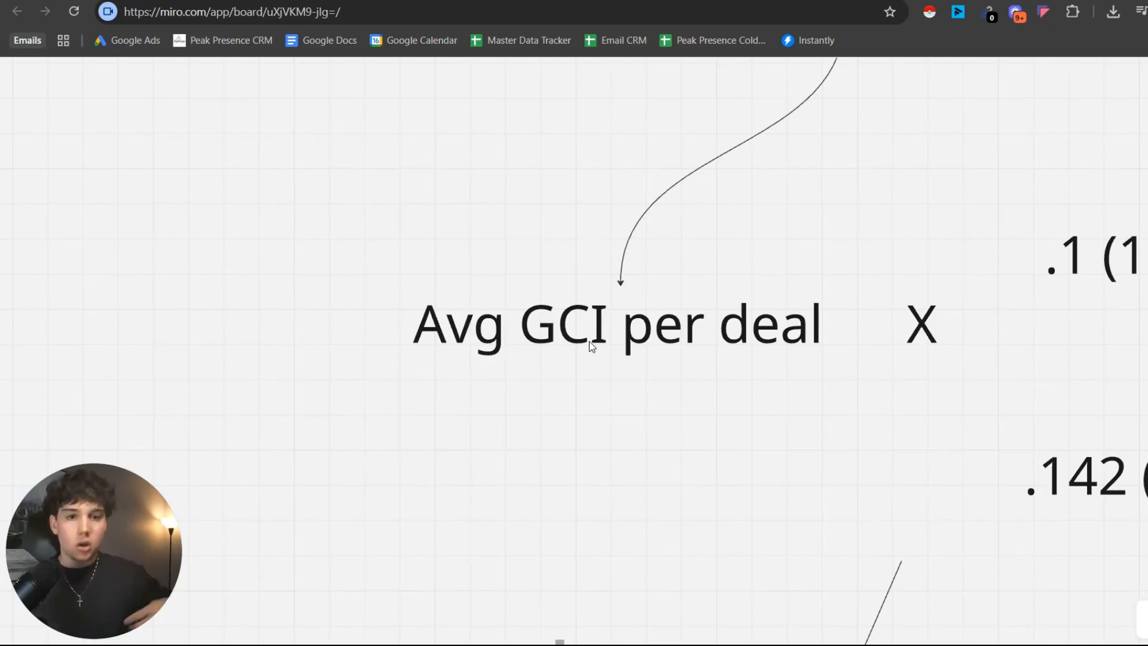
scroll(616, 326, up, 2)
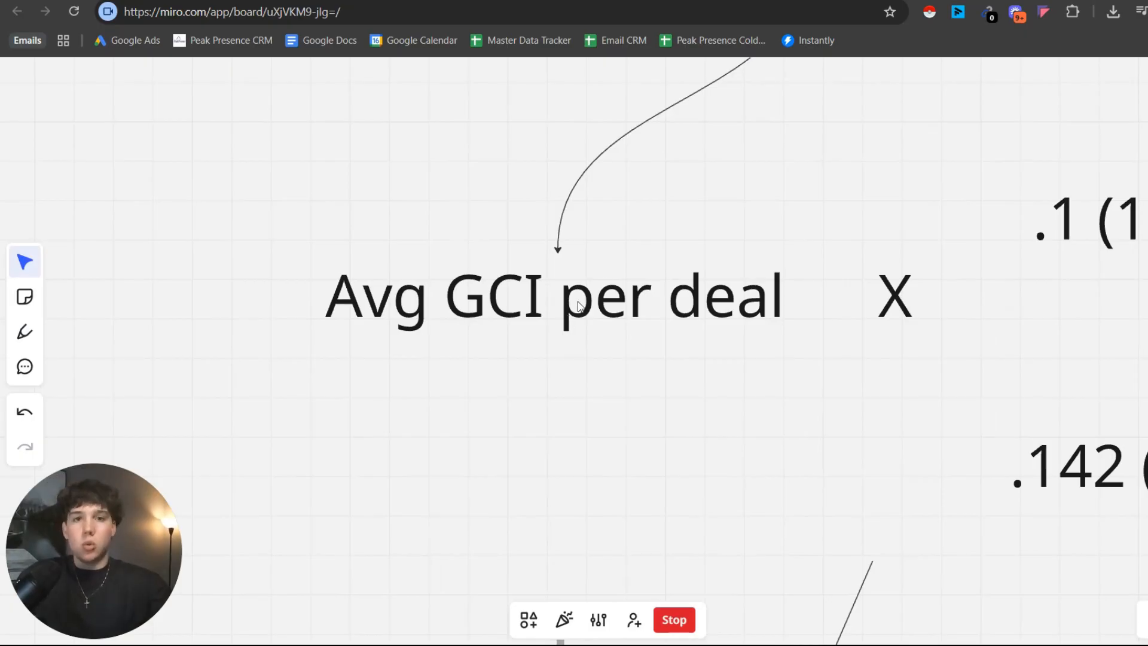
Examine the 10X and 7X ROI multipliers applied to the average GCI per deal.
drag(675, 251, 578, 277)
drag(728, 288, 570, 289)
scroll(694, 287, down, 2)
drag(691, 269, 549, 286)
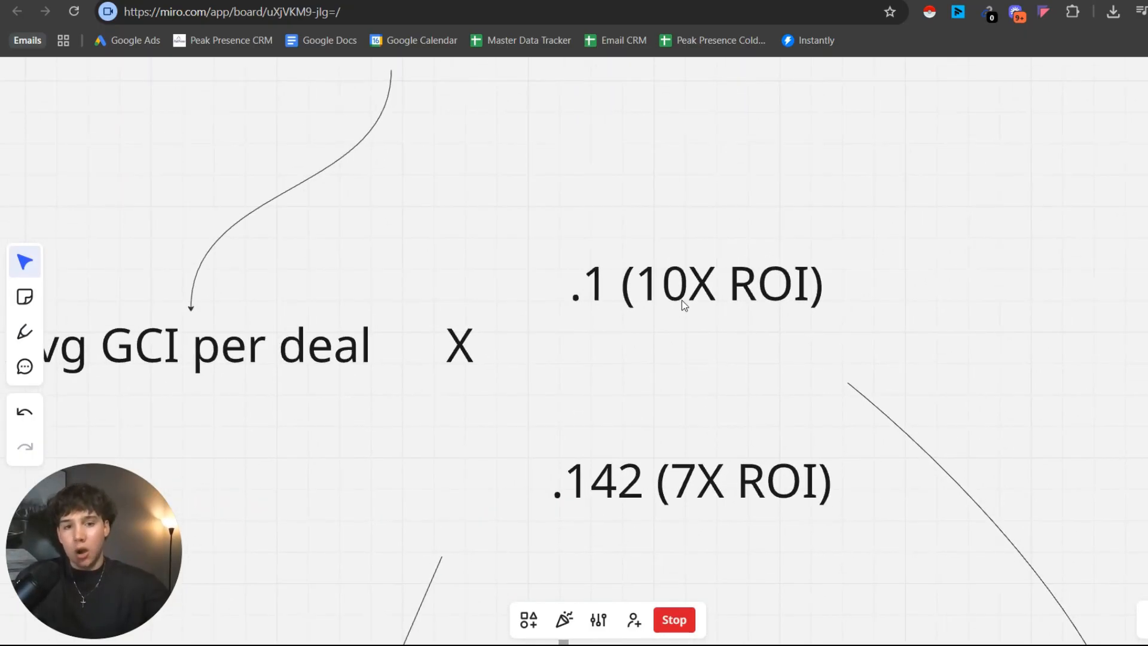
scroll(634, 302, up, 2)
drag(628, 291, 611, 306)
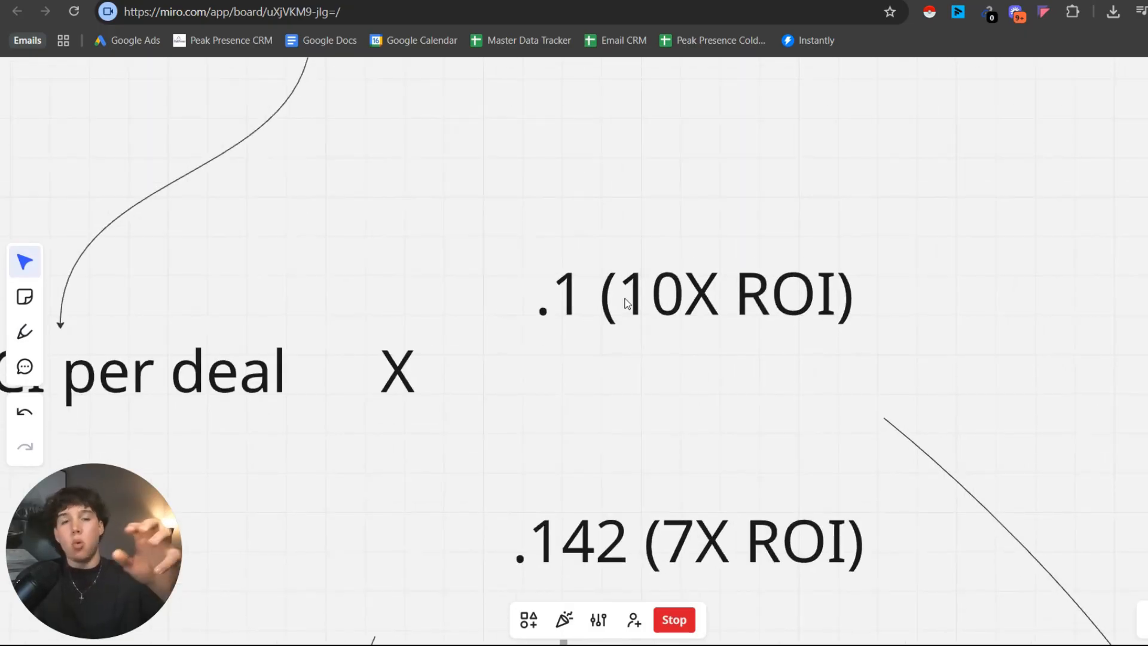
drag(957, 252, 895, 174)
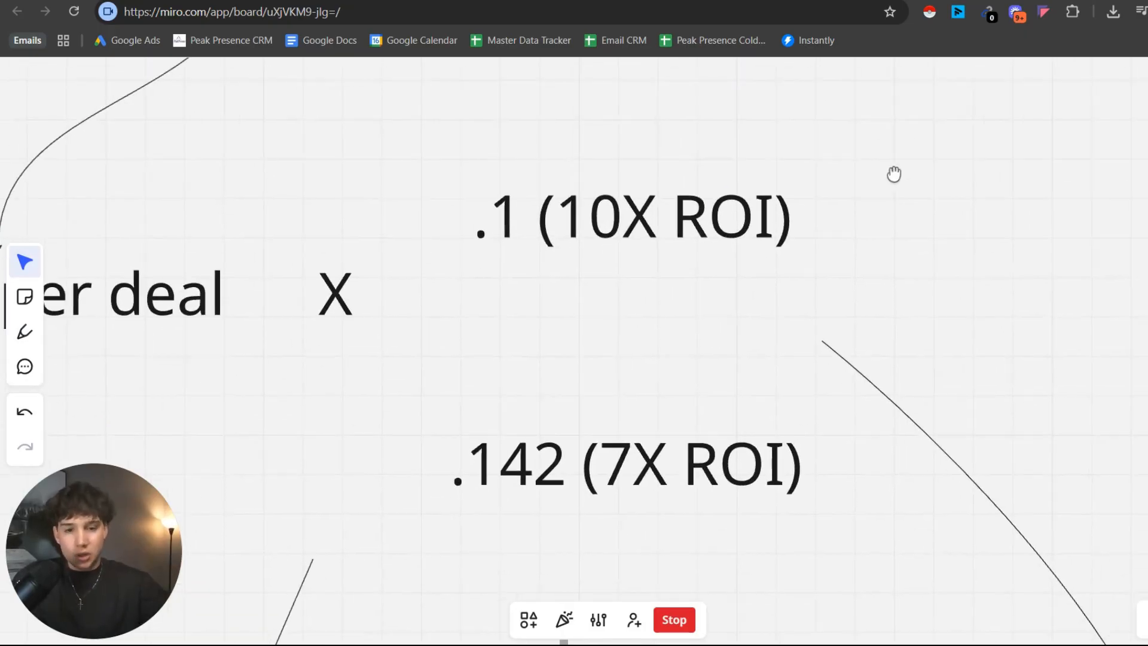
drag(685, 474, 663, 343)
drag(591, 381, 533, 325)
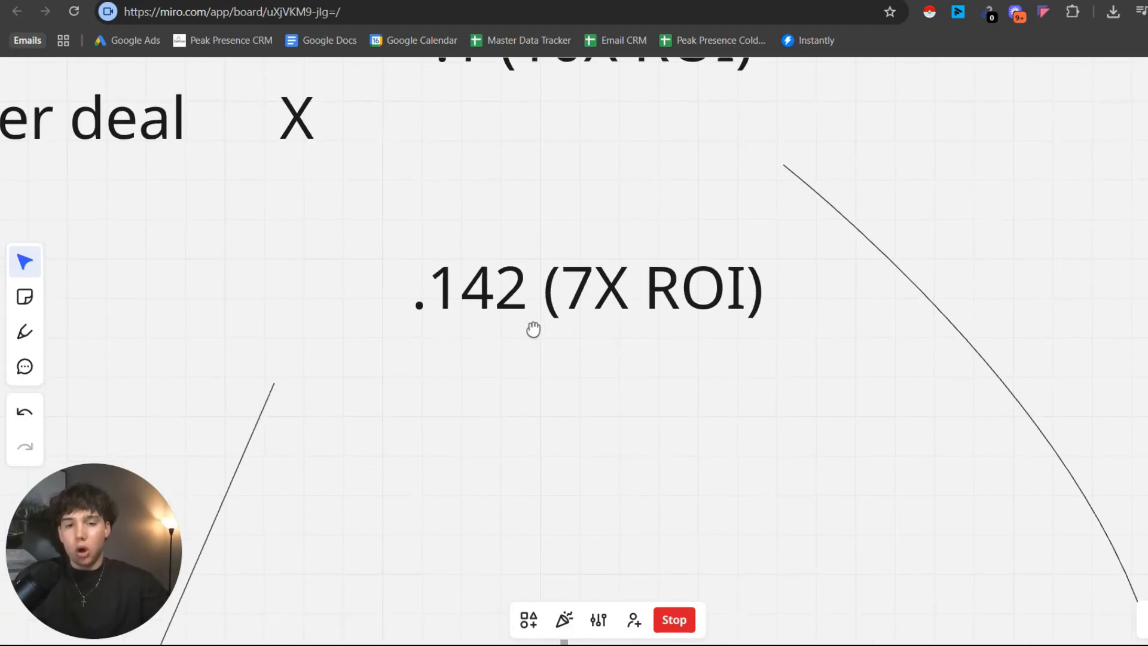
drag(695, 275, 650, 377)
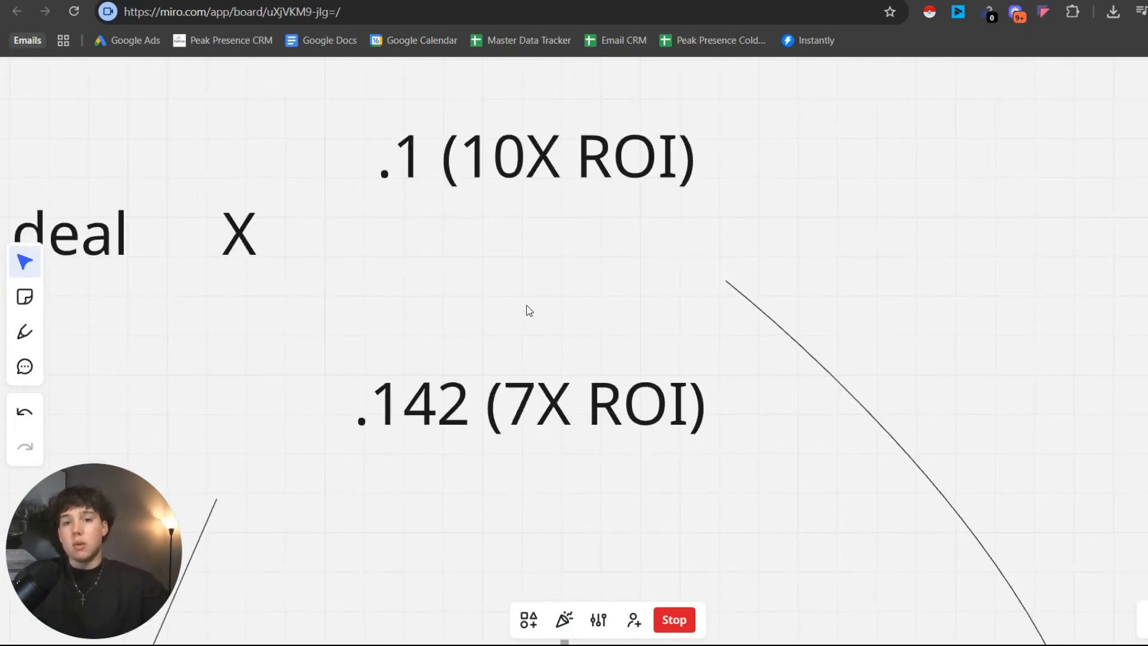
drag(527, 305, 749, 354)
drag(574, 282, 488, 312)
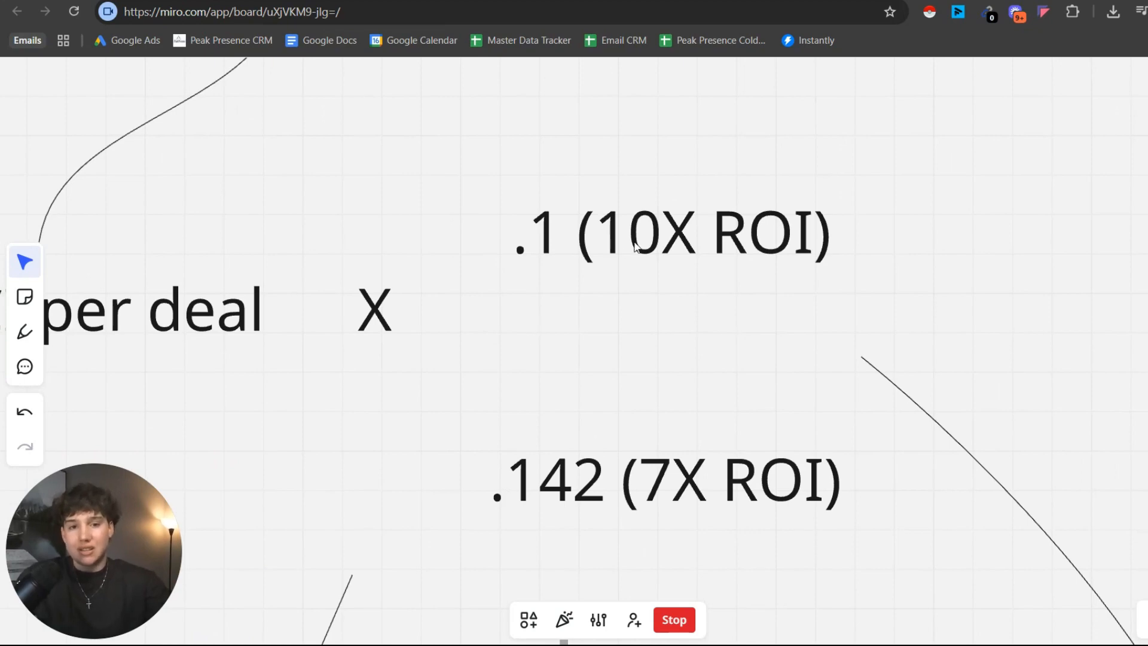
drag(649, 312, 646, 221)
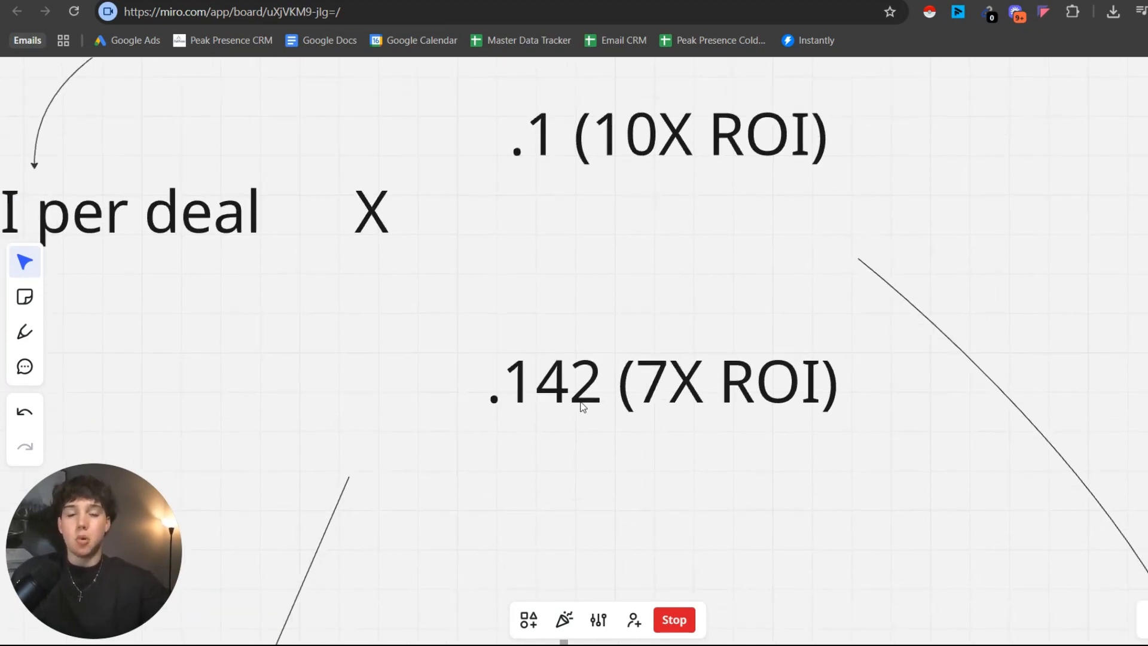
drag(583, 407, 555, 311)
scroll(634, 341, down, 3)
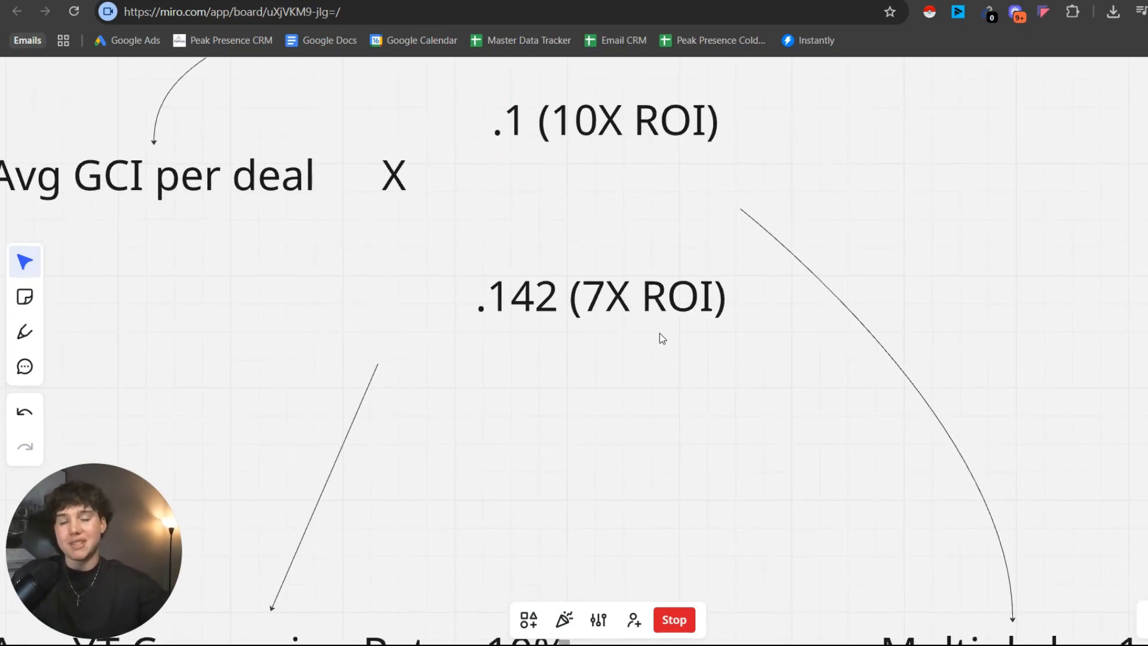
Examine the "Avg YT Conversion Rate" part of the lead cost formula and how it connects to the multipliers.
drag(646, 330, 733, 189)
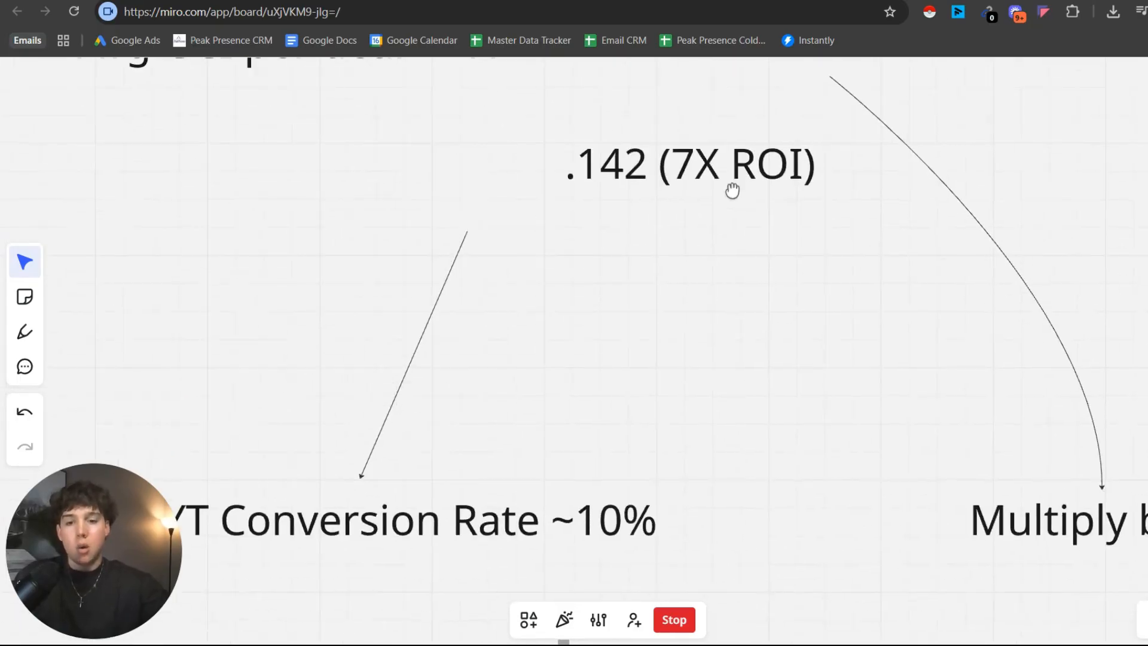
drag(559, 400, 739, 340)
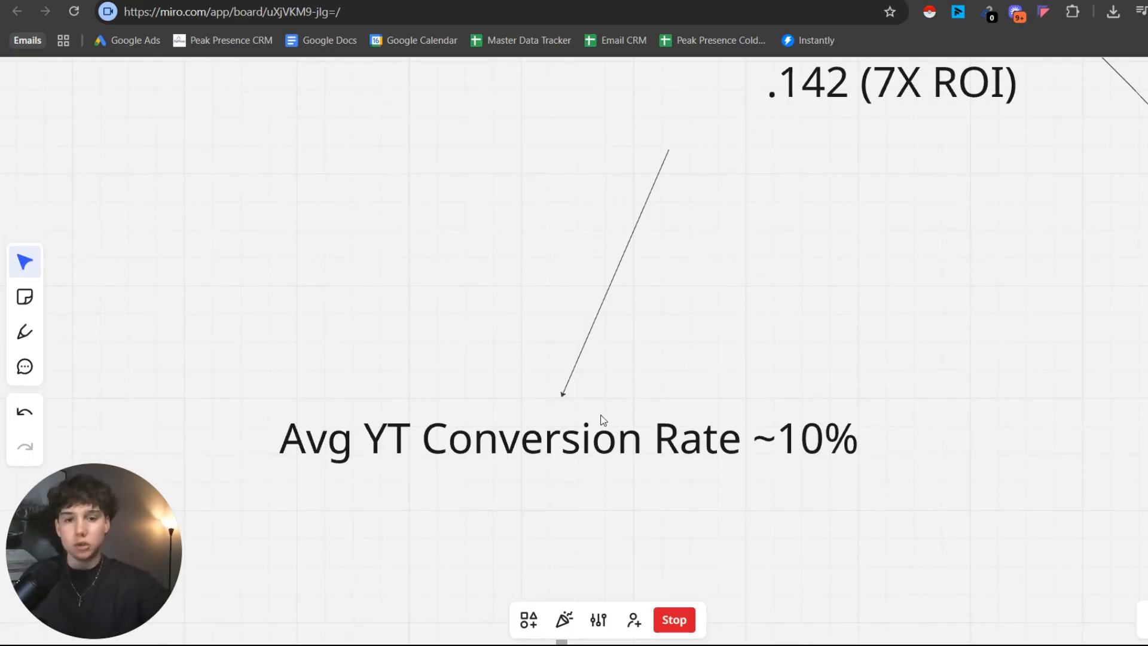
scroll(618, 444, up, 1)
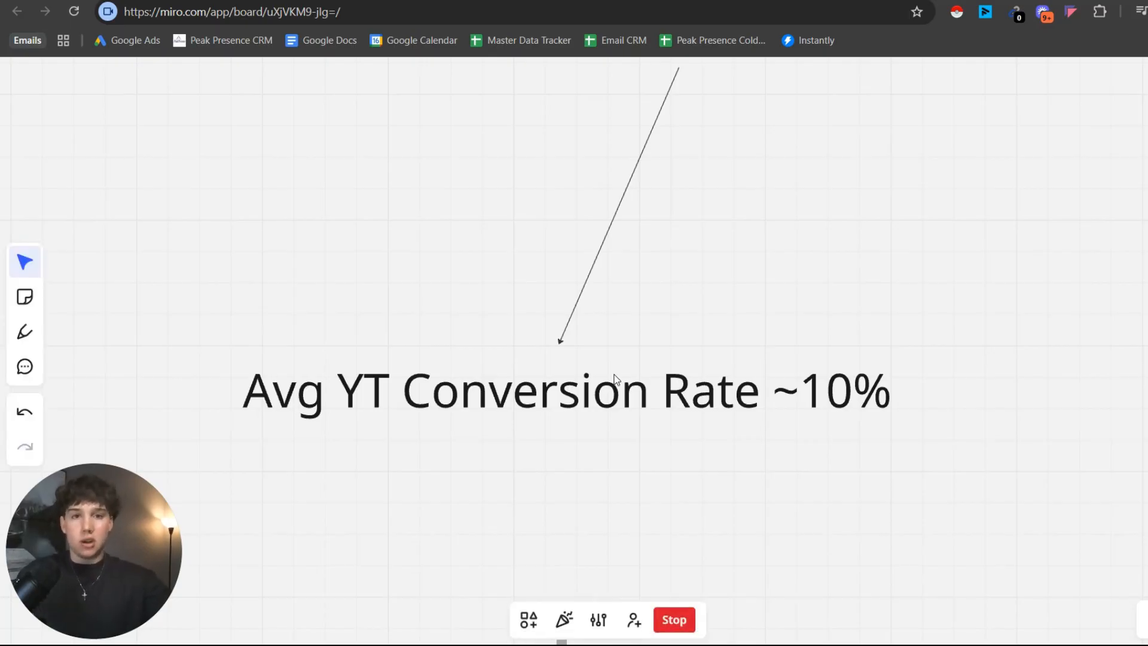
scroll(616, 380, down, 4)
scroll(725, 288, up, 2)
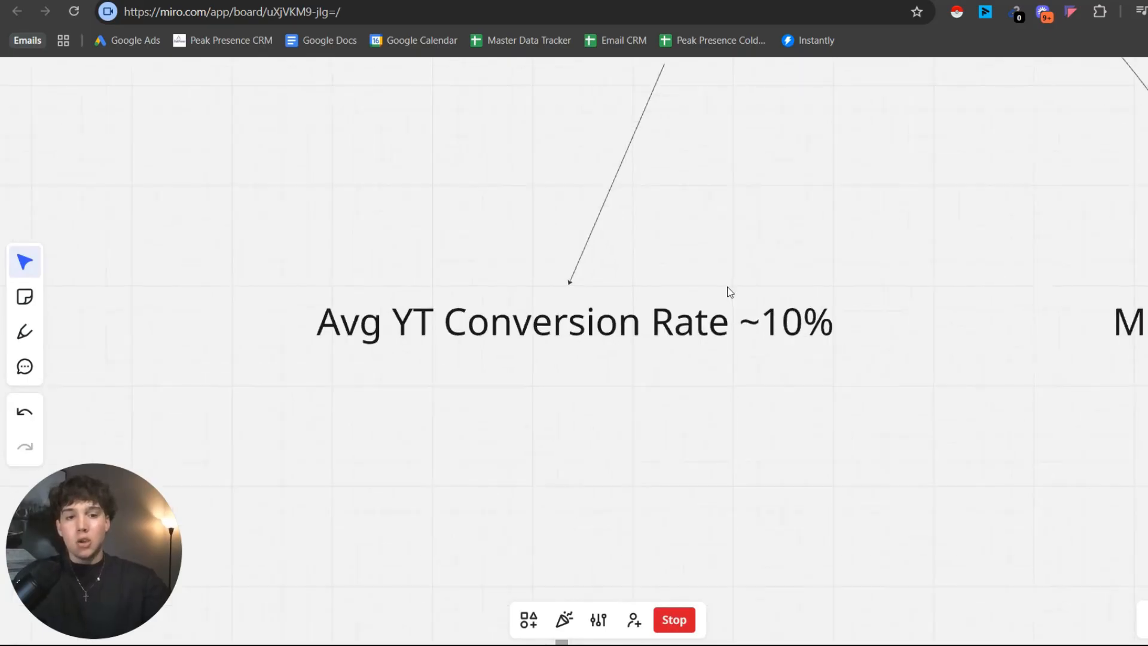
drag(725, 287, 685, 455)
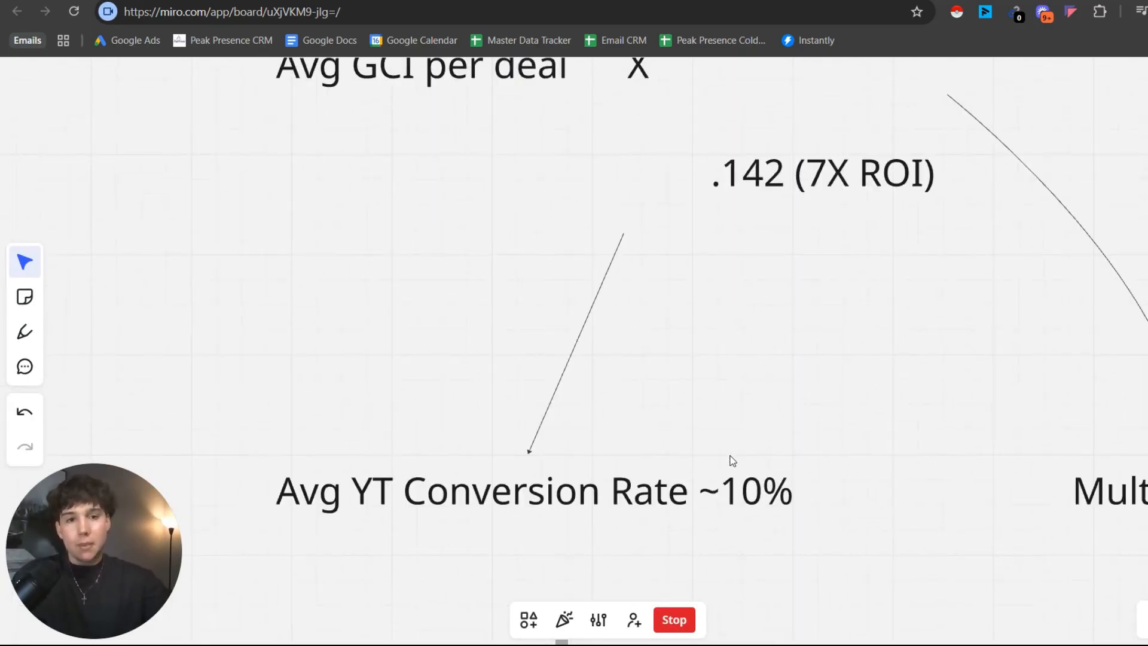
Follow the lead cost formula from the ROI multipliers and "Avg YT Conversion Rate" to the "Multiply by .1" term.
scroll(830, 295, up, 3)
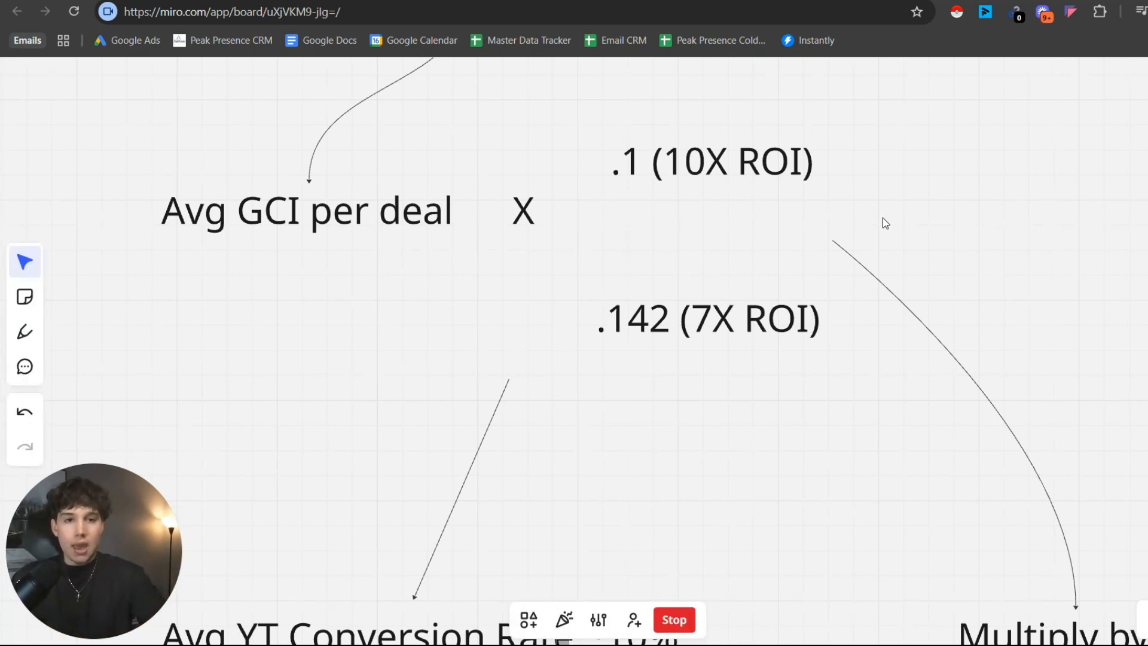
scroll(805, 275, right, 3)
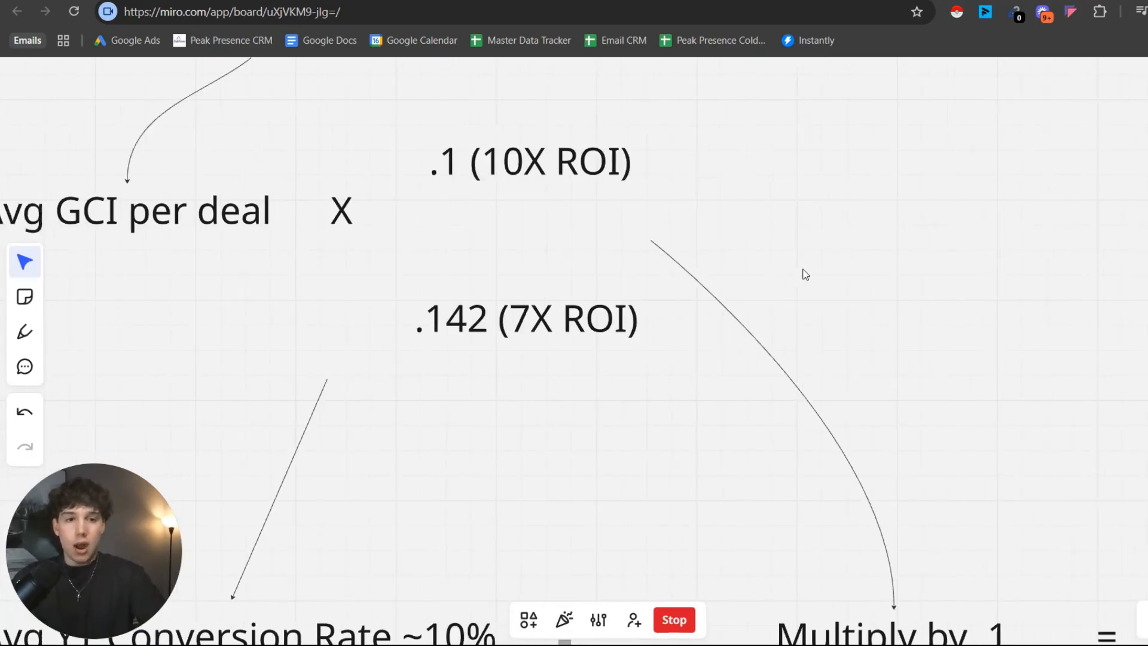
scroll(805, 275, down, 3)
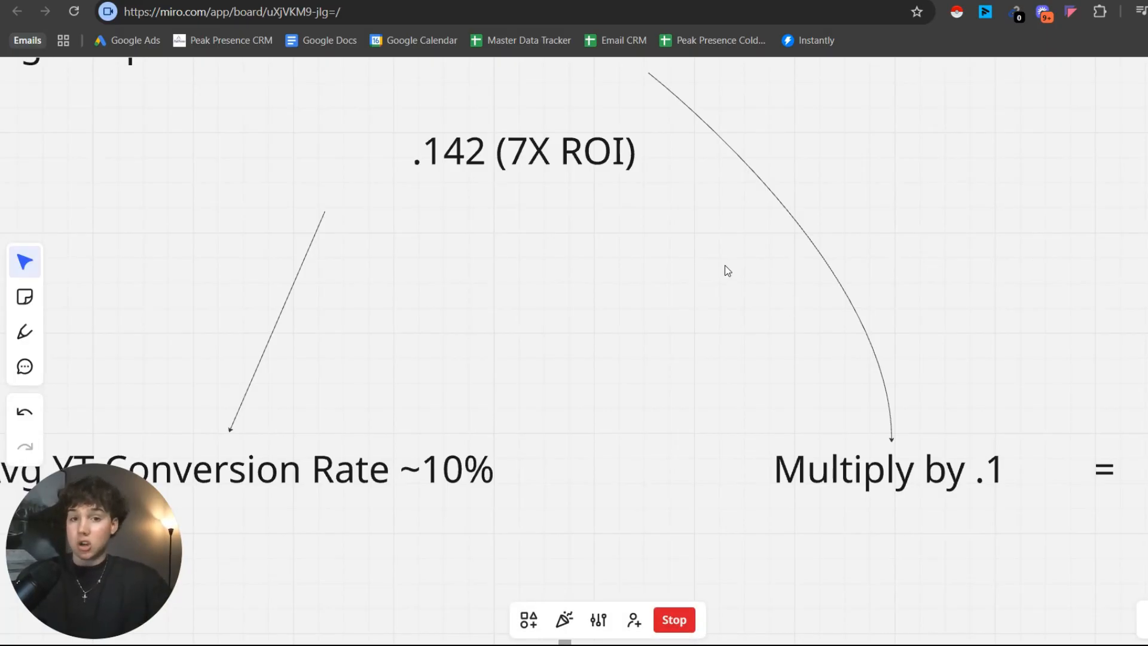
drag(725, 264, 720, 72)
drag(705, 330, 640, 502)
scroll(722, 278, down, 3)
drag(722, 278, 652, 366)
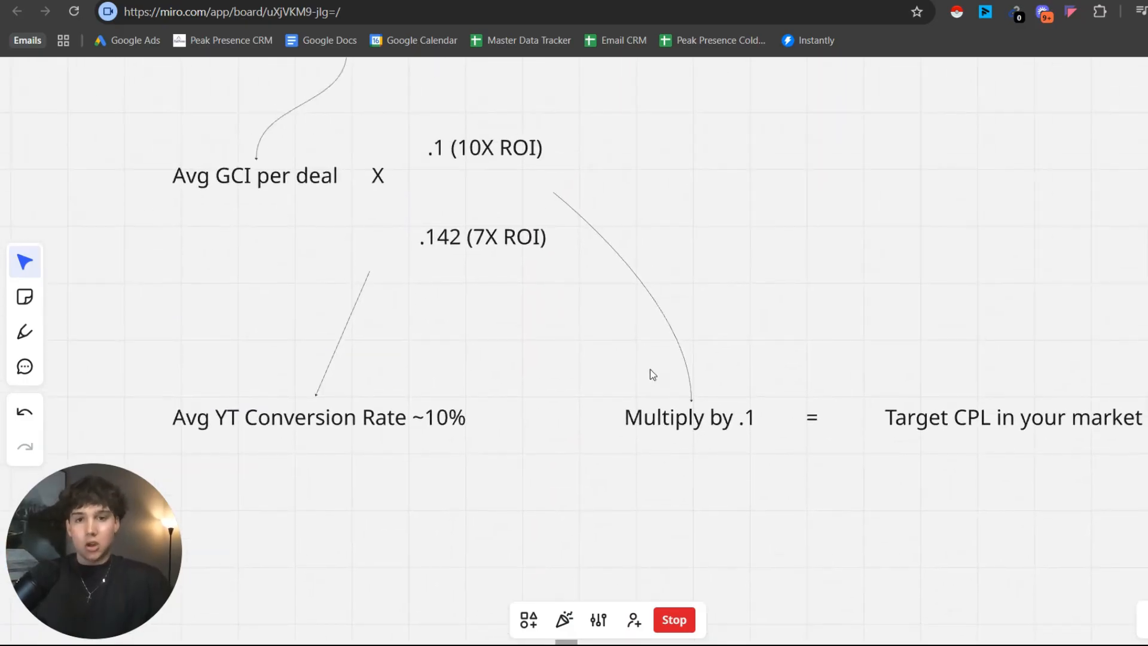
Examine the "Target CPL in your market" result and trace it back to the start of the formula.
scroll(668, 341, up, 1)
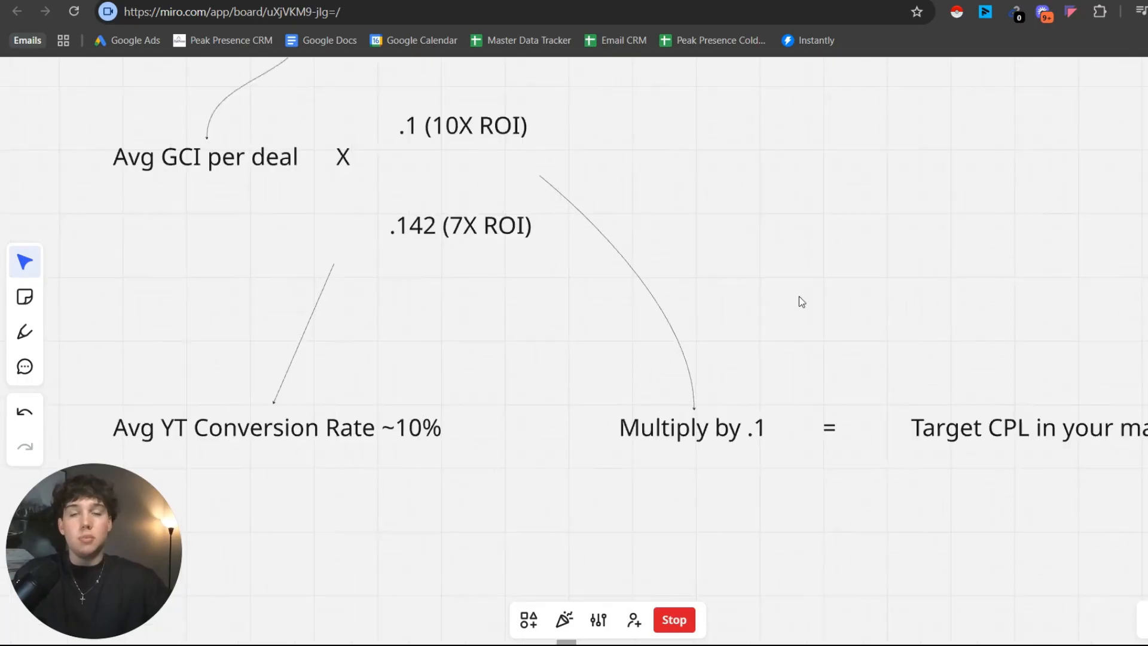
drag(1095, 198, 1009, 180)
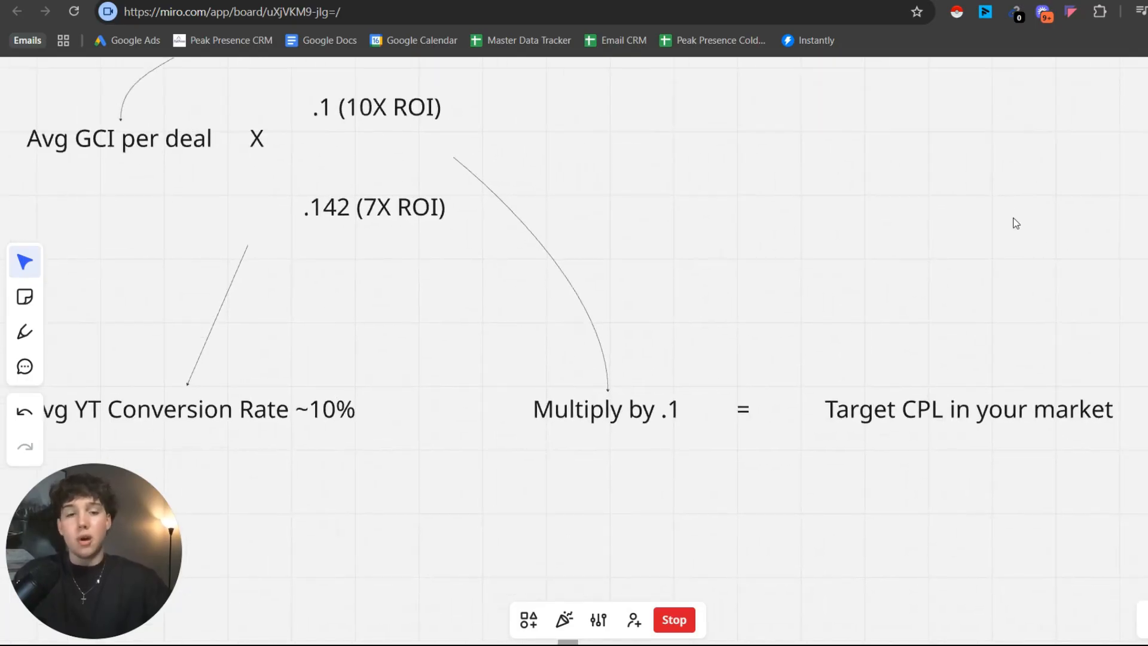
scroll(915, 407, up, 2)
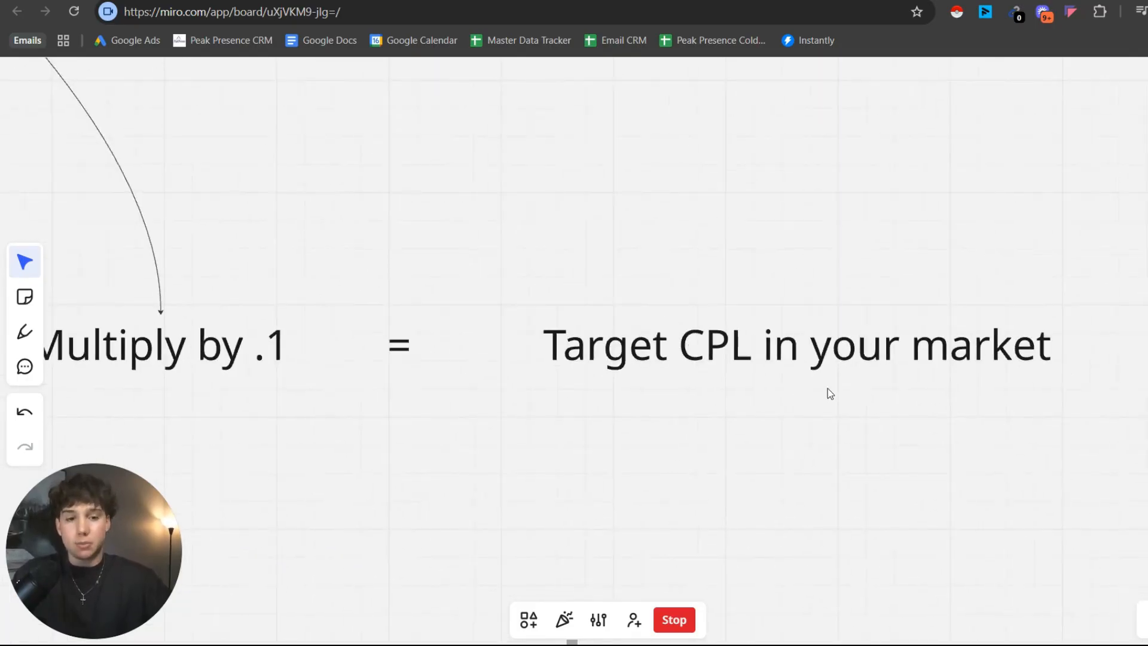
scroll(697, 254, down, 2)
drag(690, 258, 817, 453)
drag(550, 367, 974, 289)
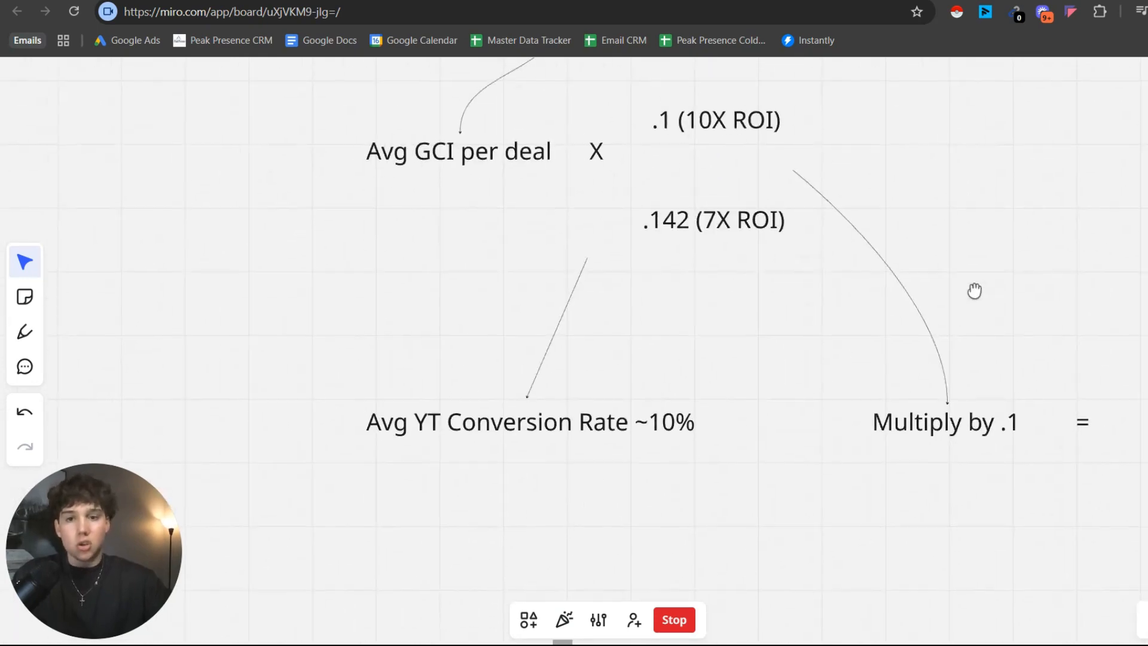
Compare the .1 (10X ROI) and .142 (7X ROI) multipliers with the 7-10x ROI goal.
scroll(888, 289, up, 1)
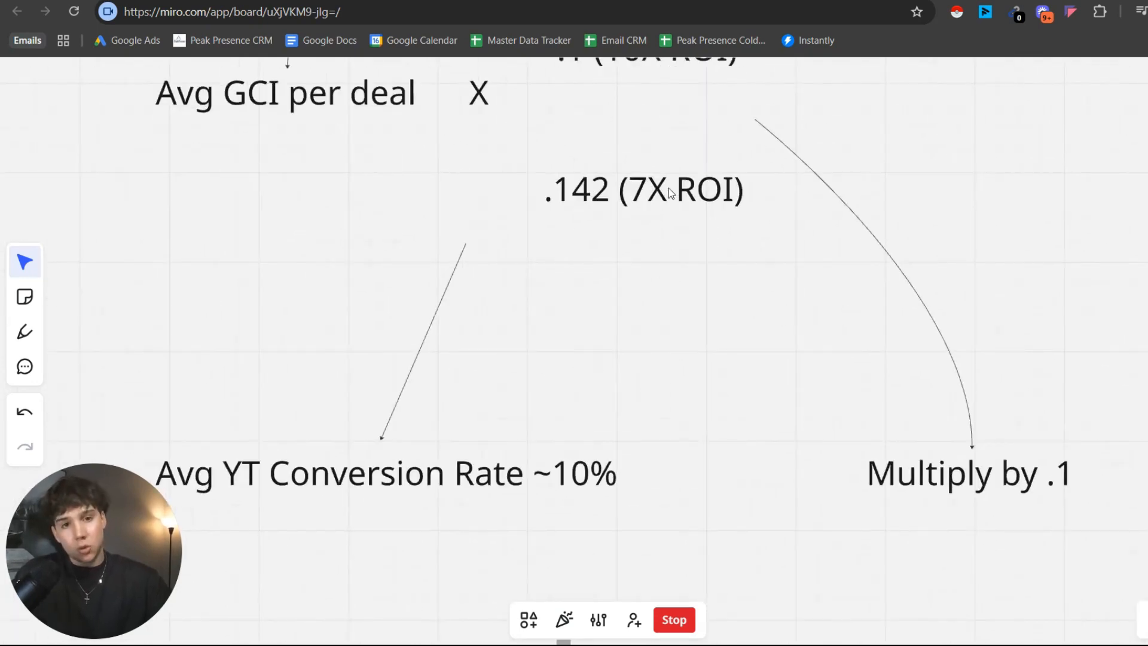
drag(669, 188, 650, 237)
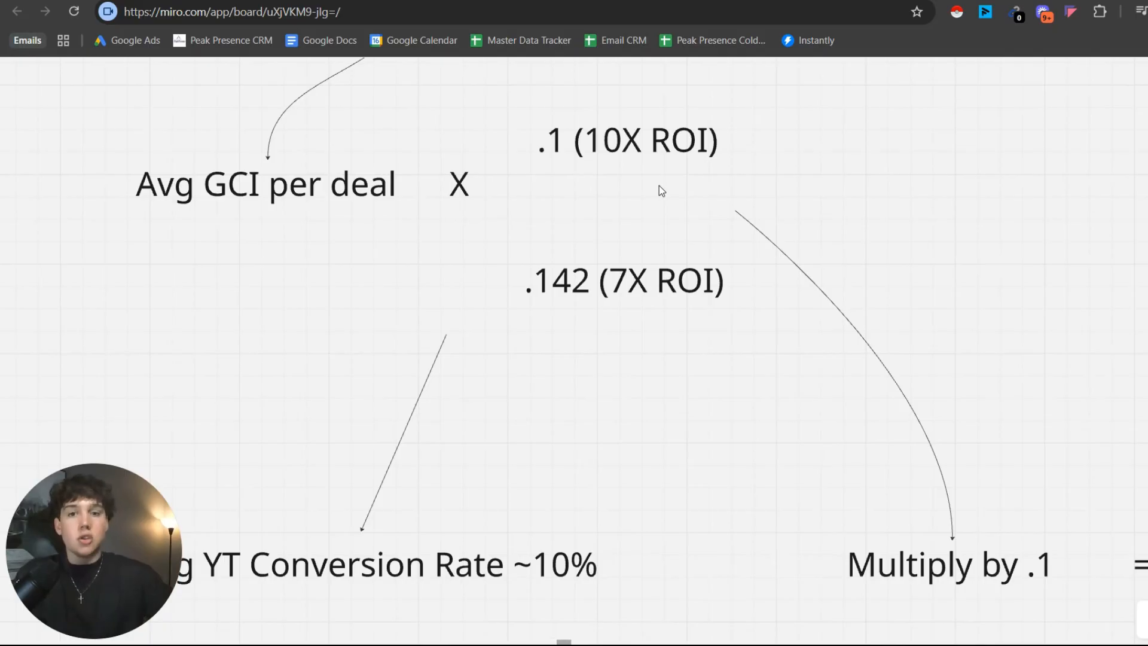
scroll(662, 190, down, 3)
drag(712, 192, 656, 263)
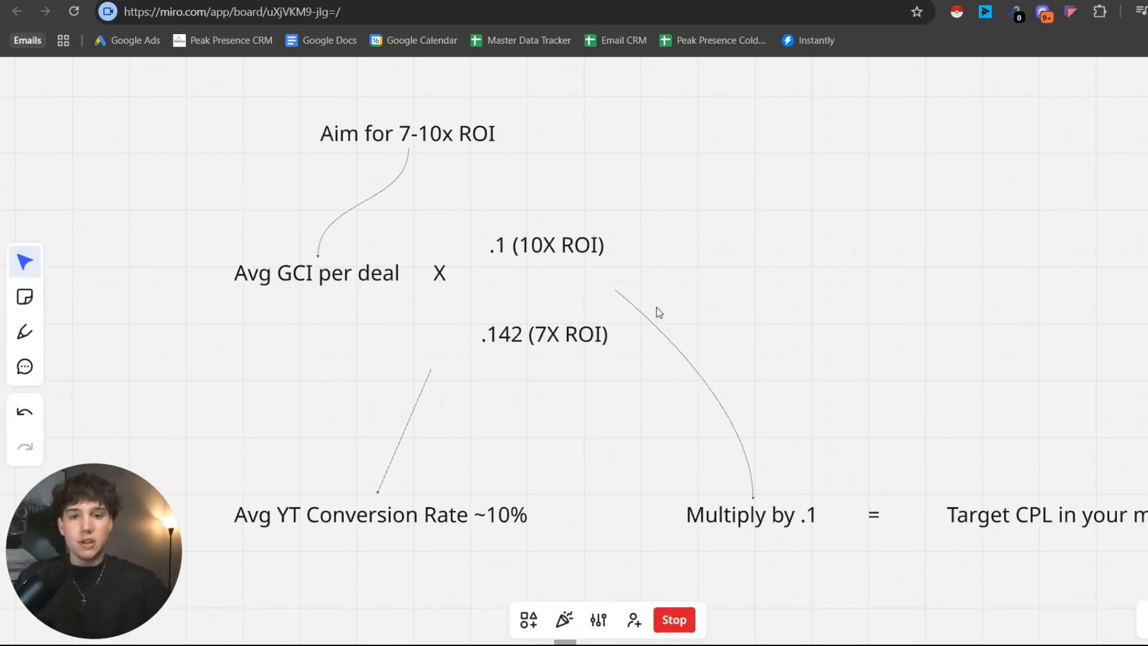
drag(656, 310, 591, 314)
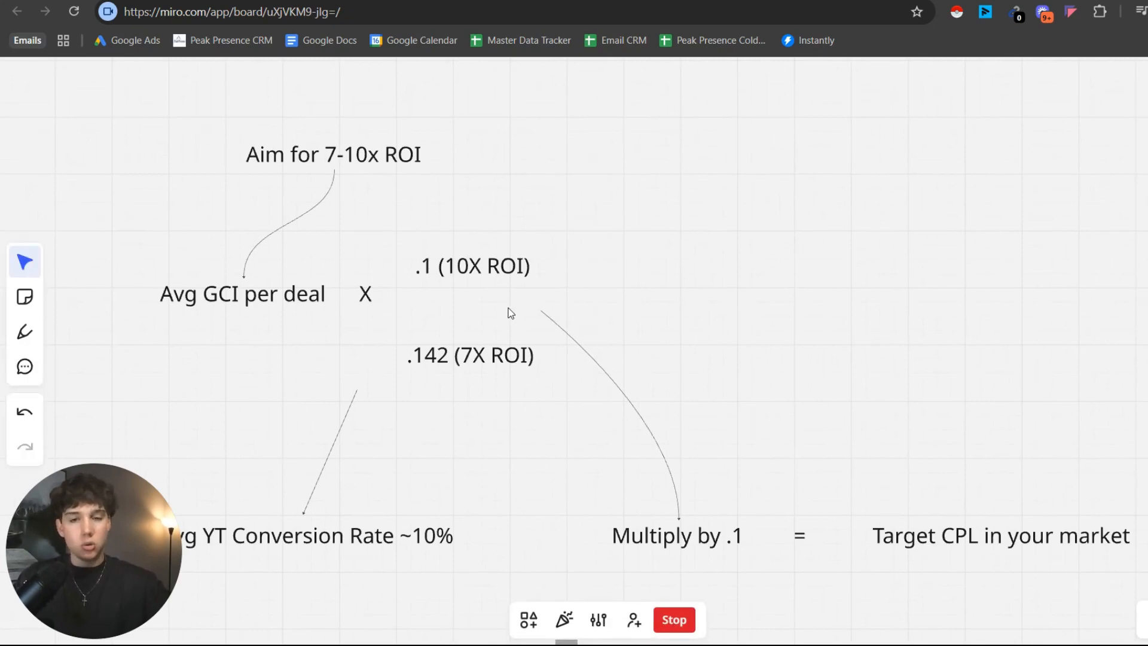
scroll(508, 308, up, 2)
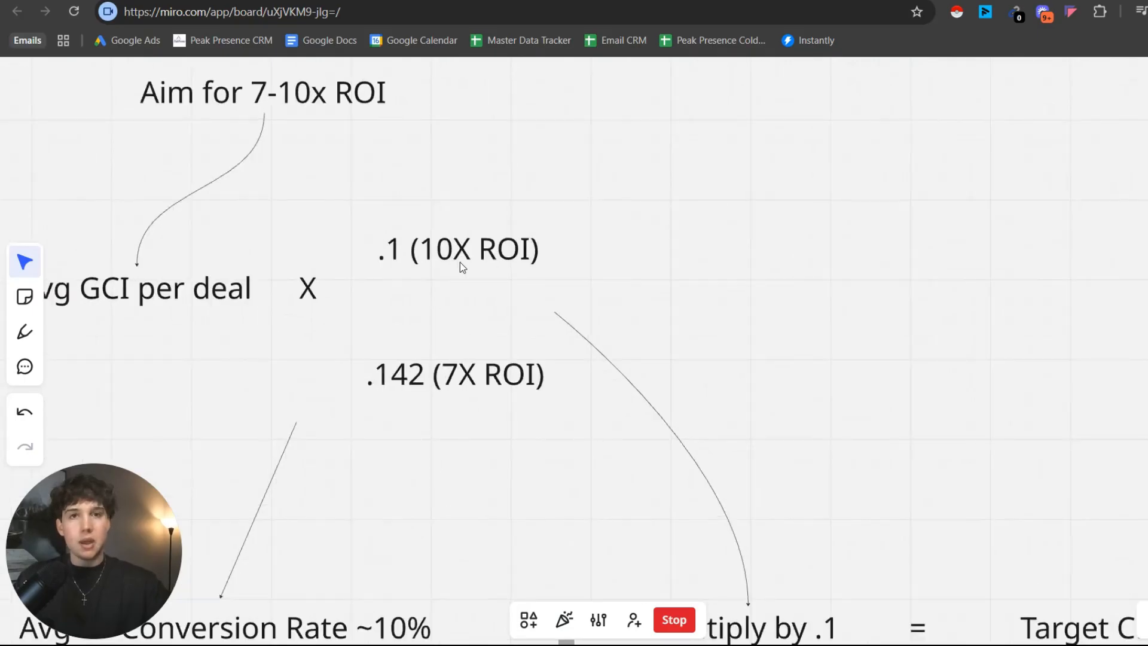
Review the last part of the formula, from "Multiply by .1" to "Target CPL in your market".
scroll(461, 262, down, 5)
scroll(592, 208, right, 6)
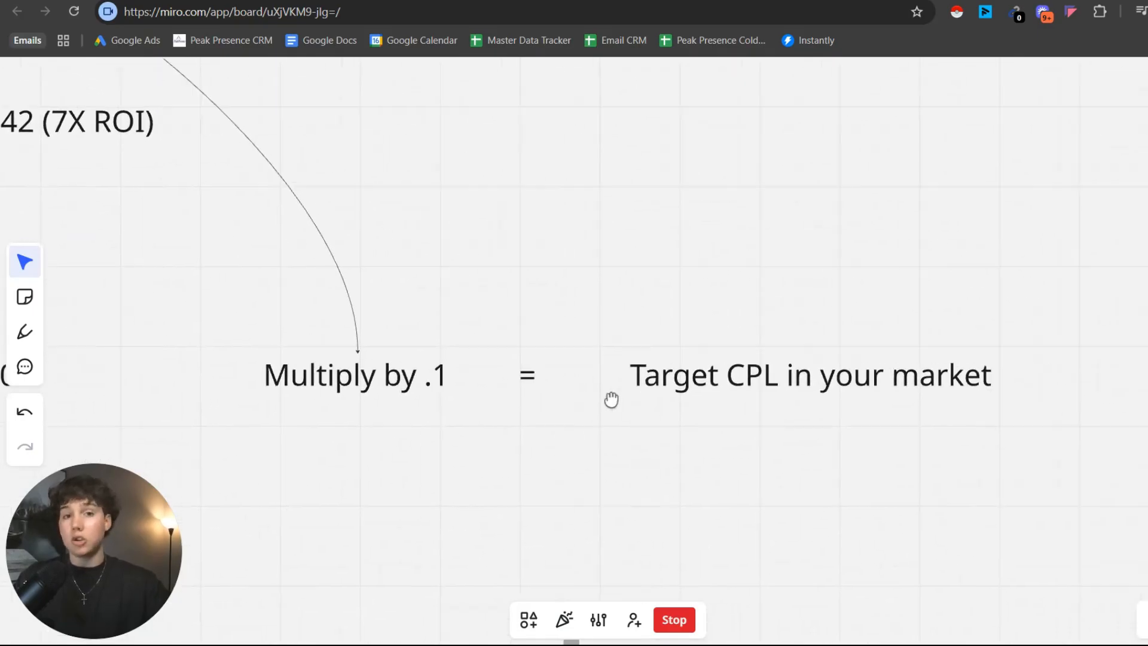
scroll(611, 400, left, 3)
scroll(542, 421, up, 1)
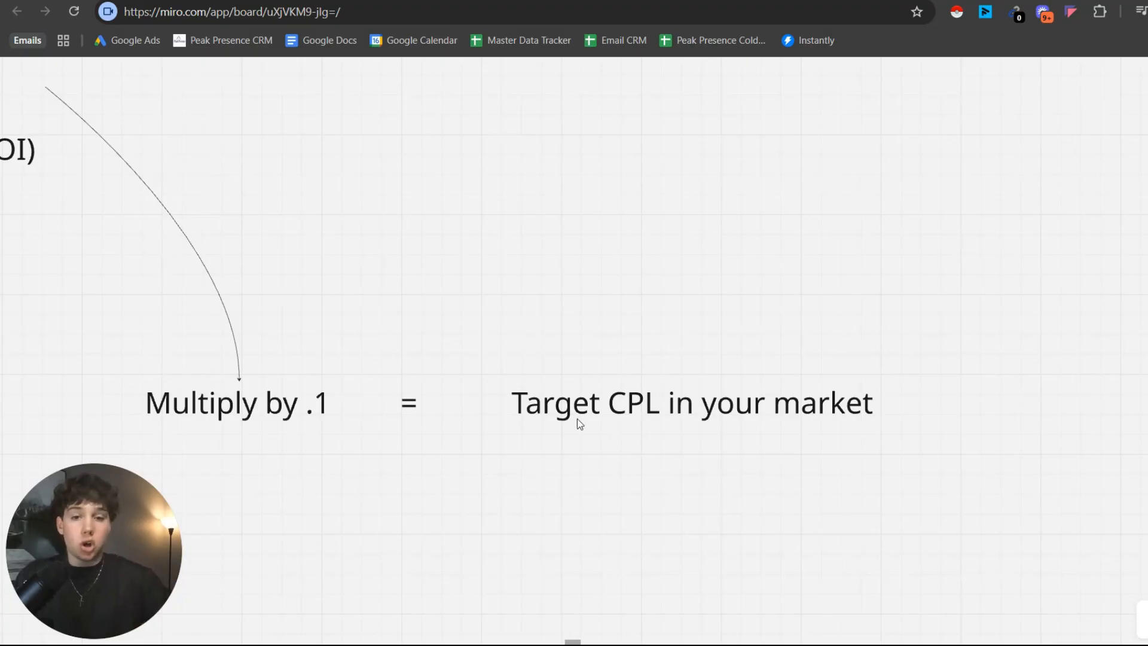
scroll(452, 431, up, 1)
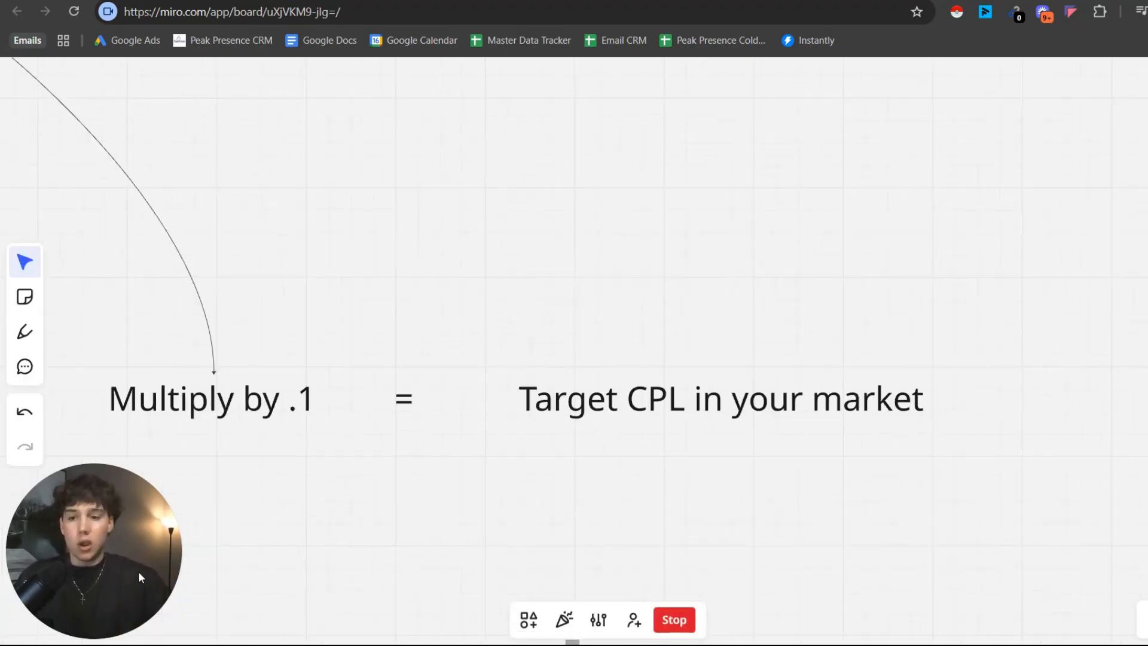
drag(116, 569, 591, 346)
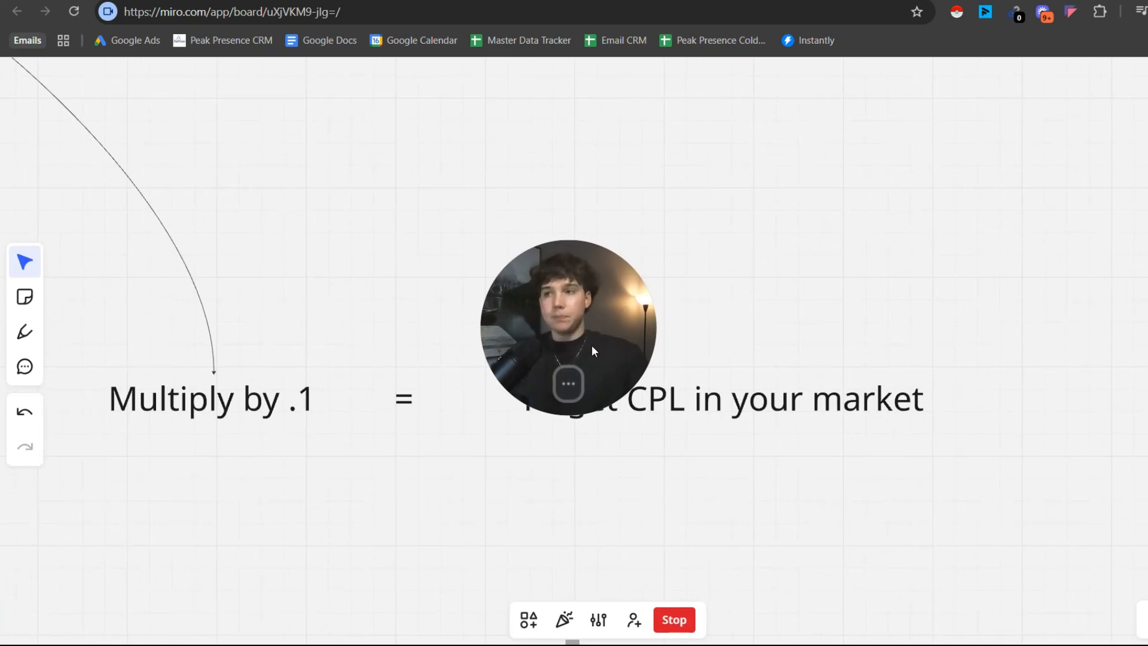
mouse_move(571, 383)
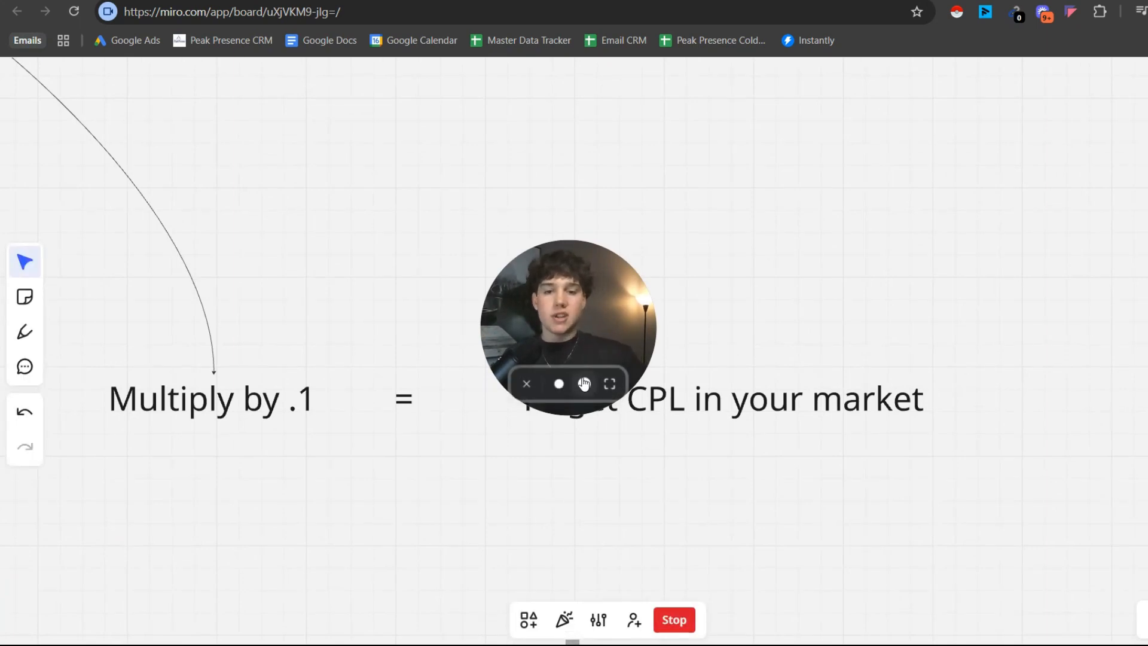
click(585, 386)
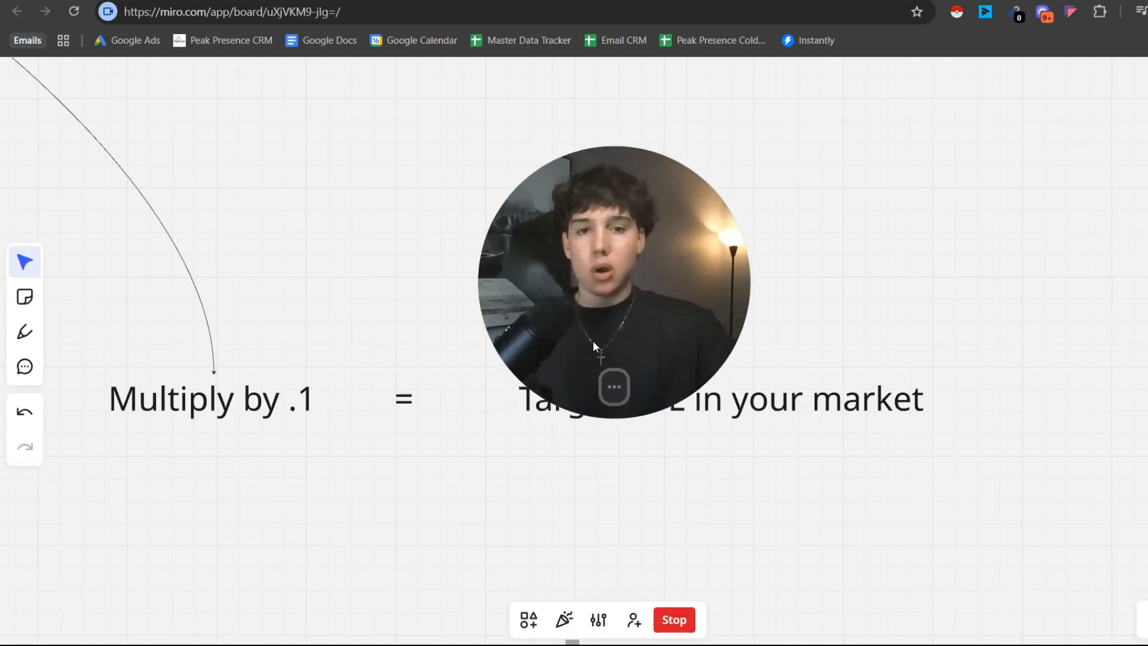
scroll(837, 302, down, 5)
drag(846, 269, 813, 380)
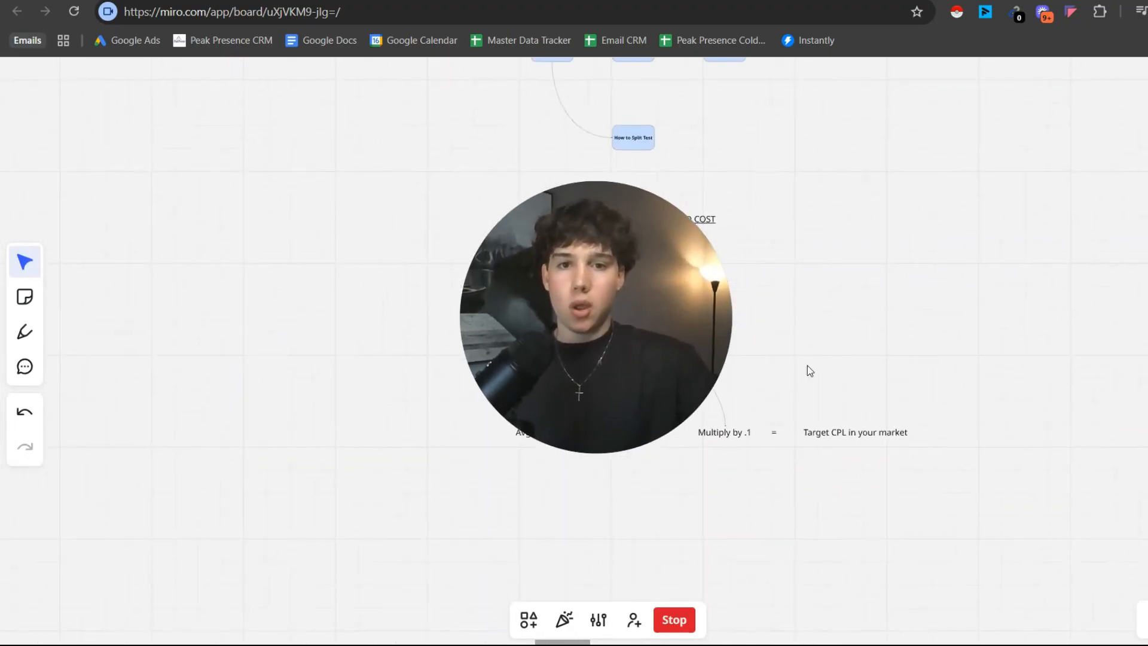
drag(789, 330, 771, 363)
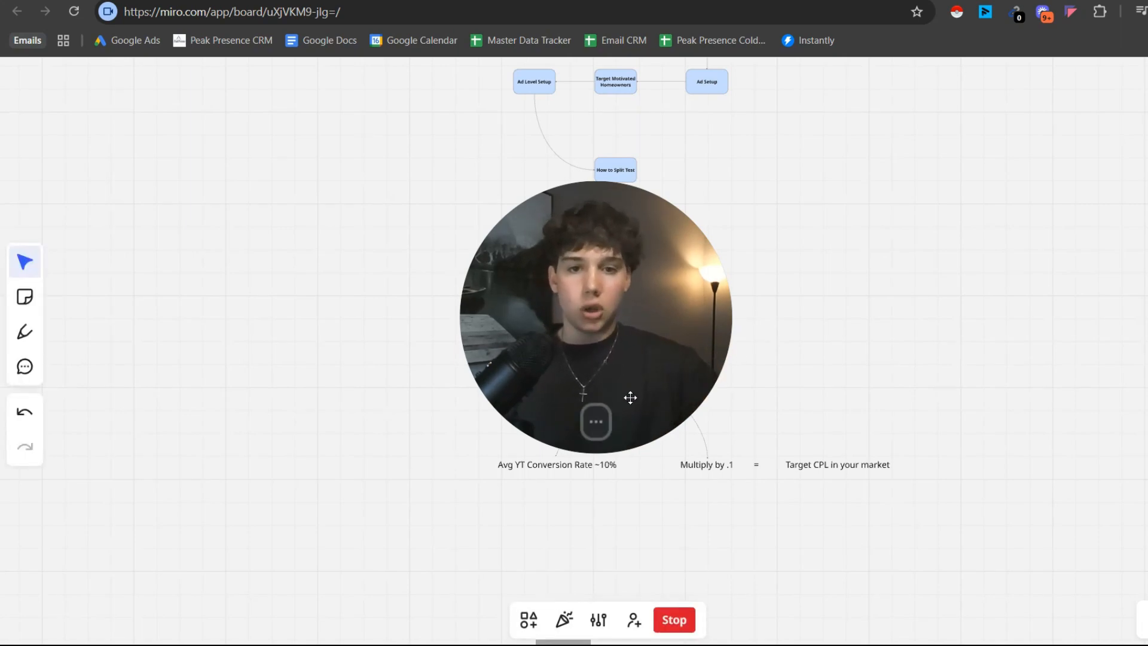
click(589, 418)
drag(587, 401, 88, 568)
Review the whole board, from the KPI lead cost formula back to the campaign flowchart and Pre-Req's.
scroll(821, 292, up, 1)
drag(821, 293, 820, 296)
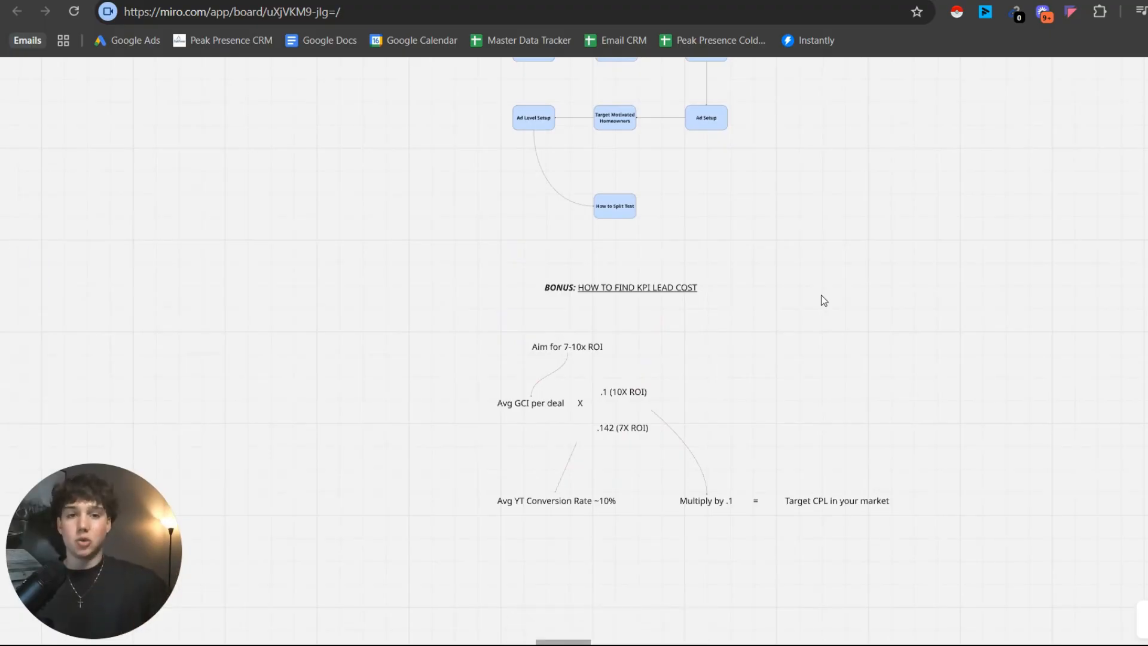
scroll(729, 262, down, 1)
drag(729, 261, 734, 387)
scroll(733, 388, down, 2)
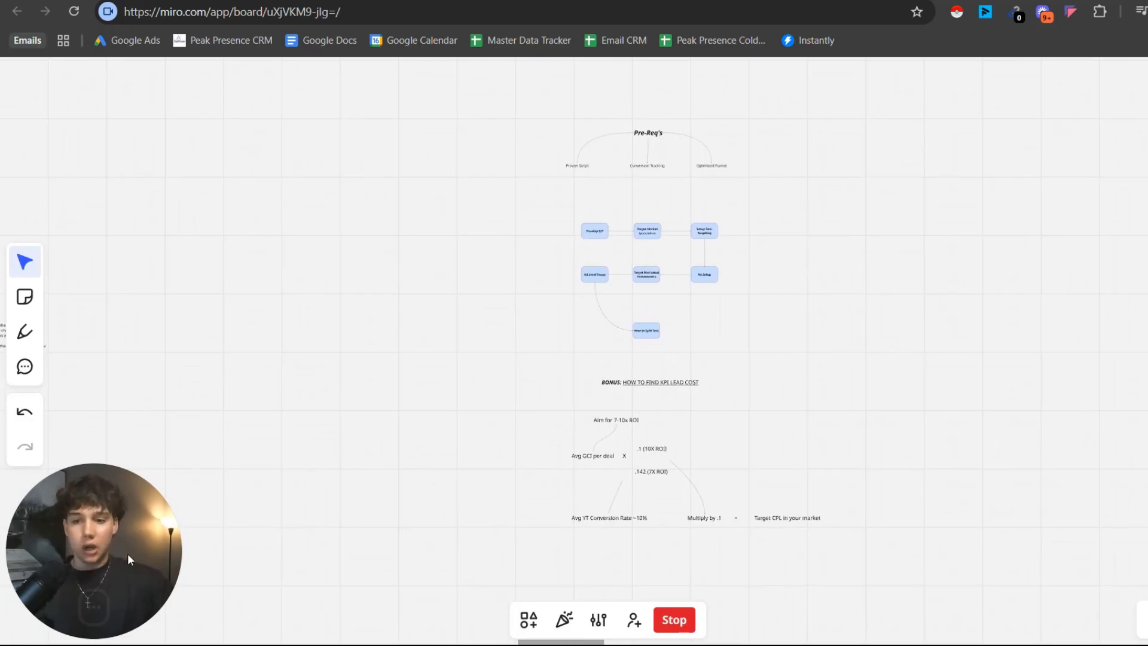
drag(127, 554, 630, 328)
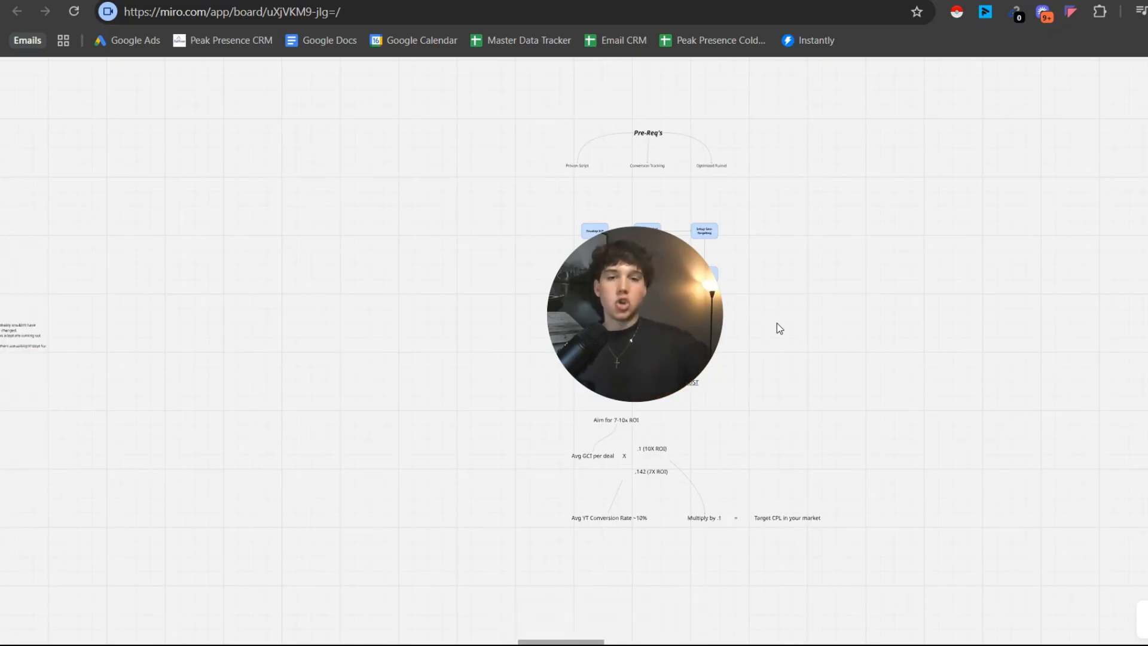
scroll(784, 314, up, 2)
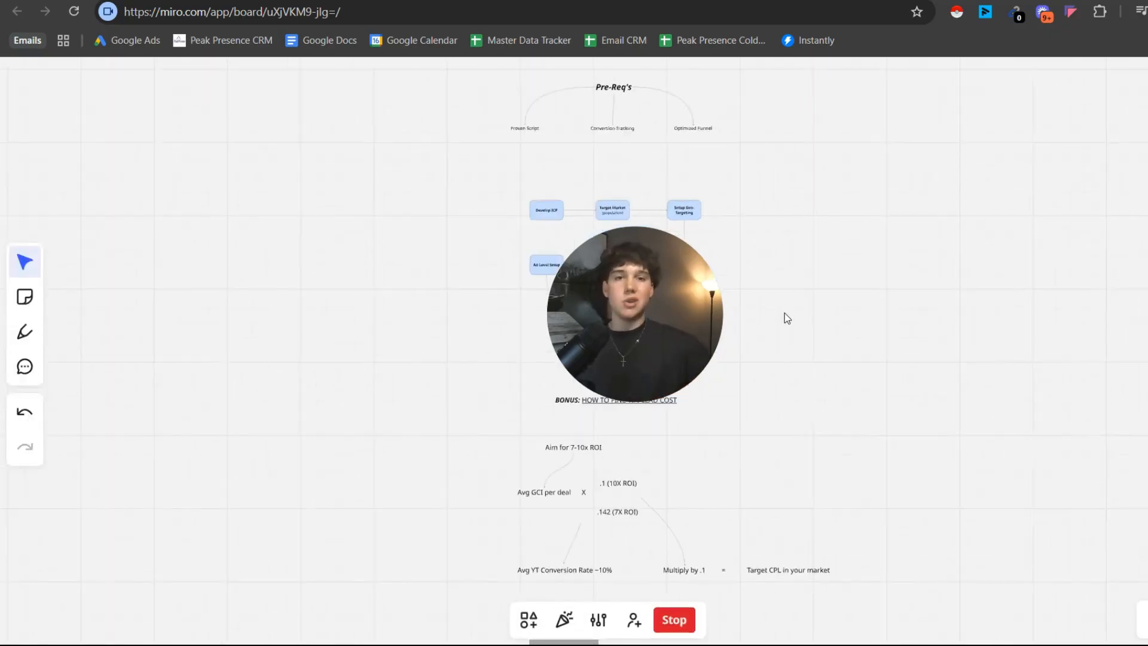
drag(784, 313, 788, 329)
click(651, 369)
drag(653, 337, 582, 392)
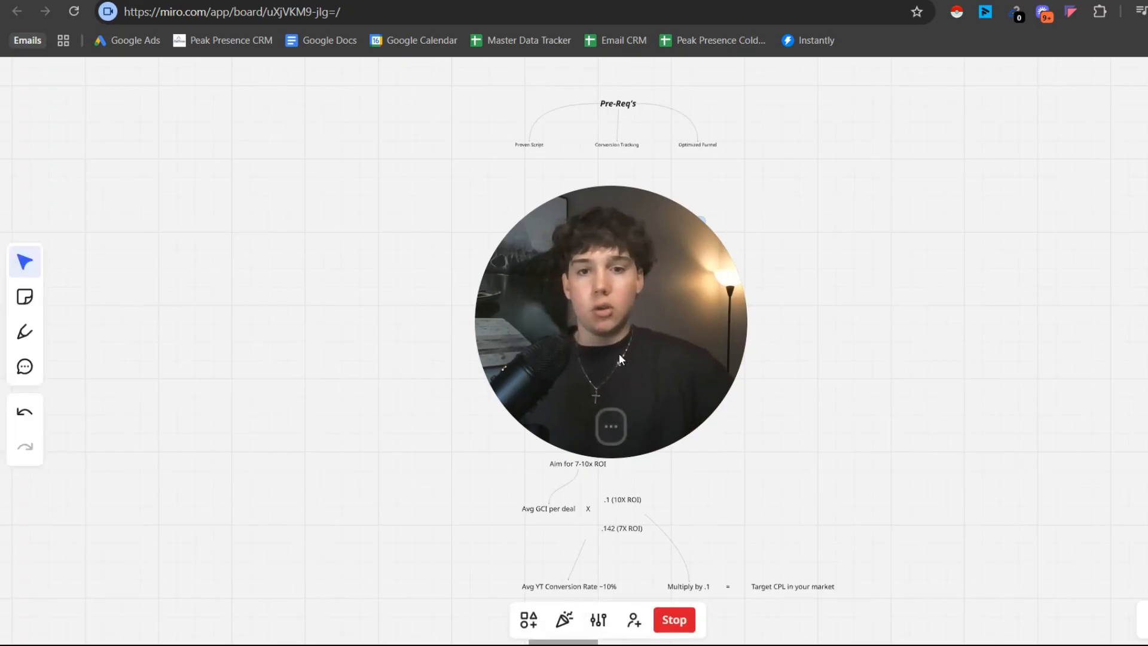
Recap the Pre-Req's, the campaign setup flow from "Develop ICP" to "How to Split Test", and the bonus KPI section.
scroll(575, 224, up, 5)
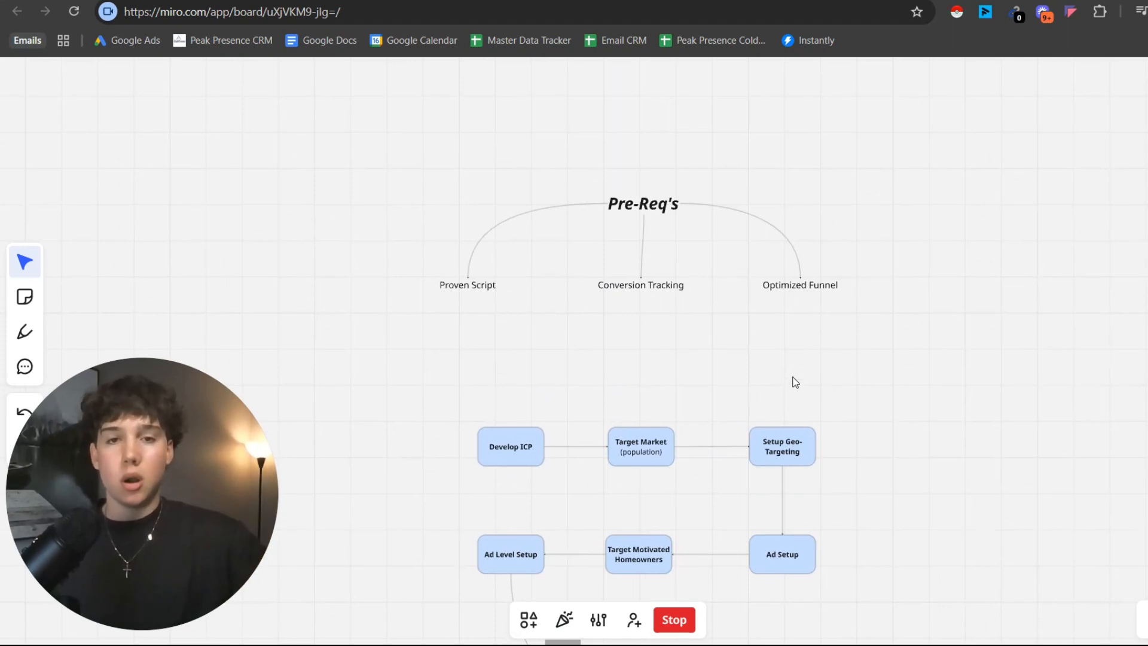
drag(813, 379, 810, 283)
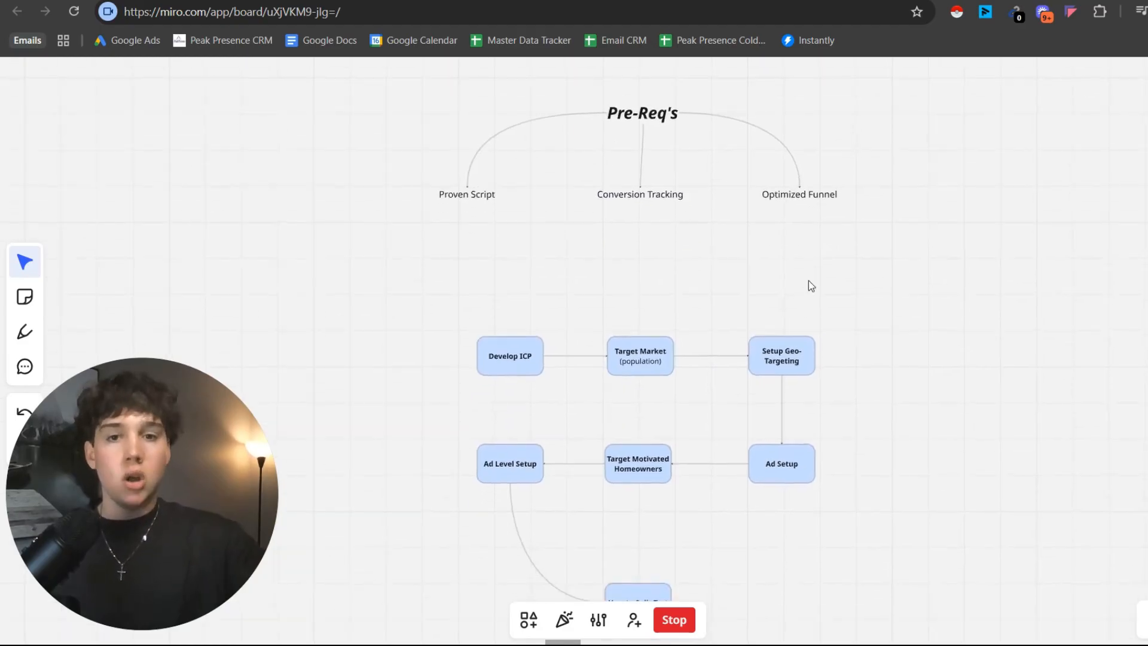
scroll(691, 293, down, 3)
drag(692, 296, 697, 210)
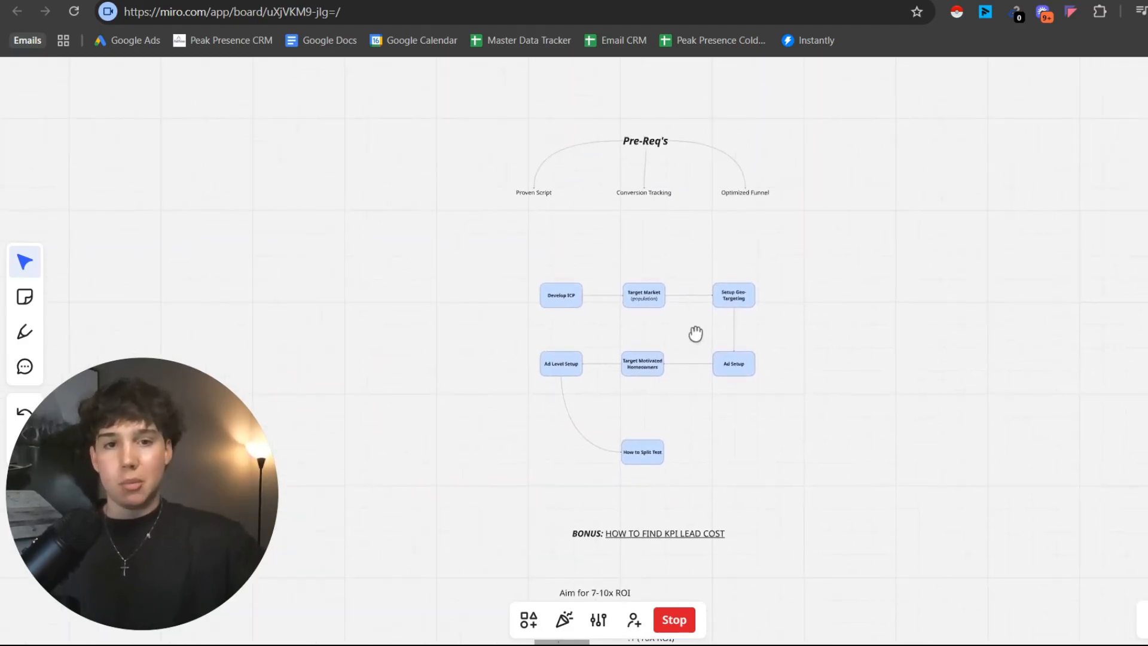
scroll(694, 333, down, 3)
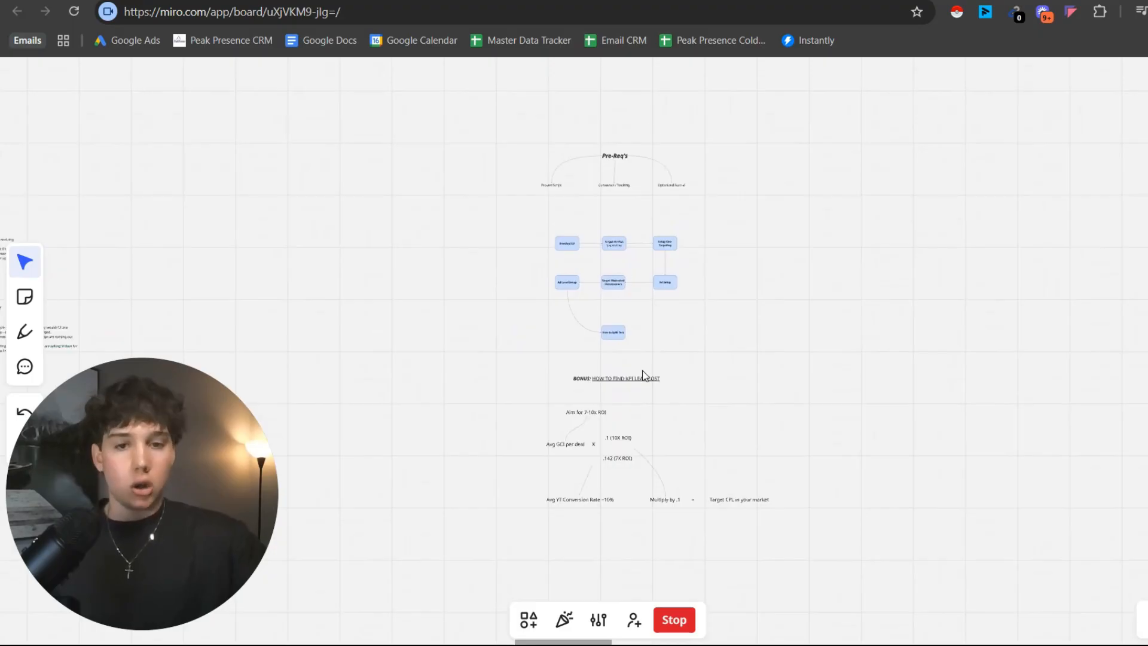
scroll(662, 350, up, 2)
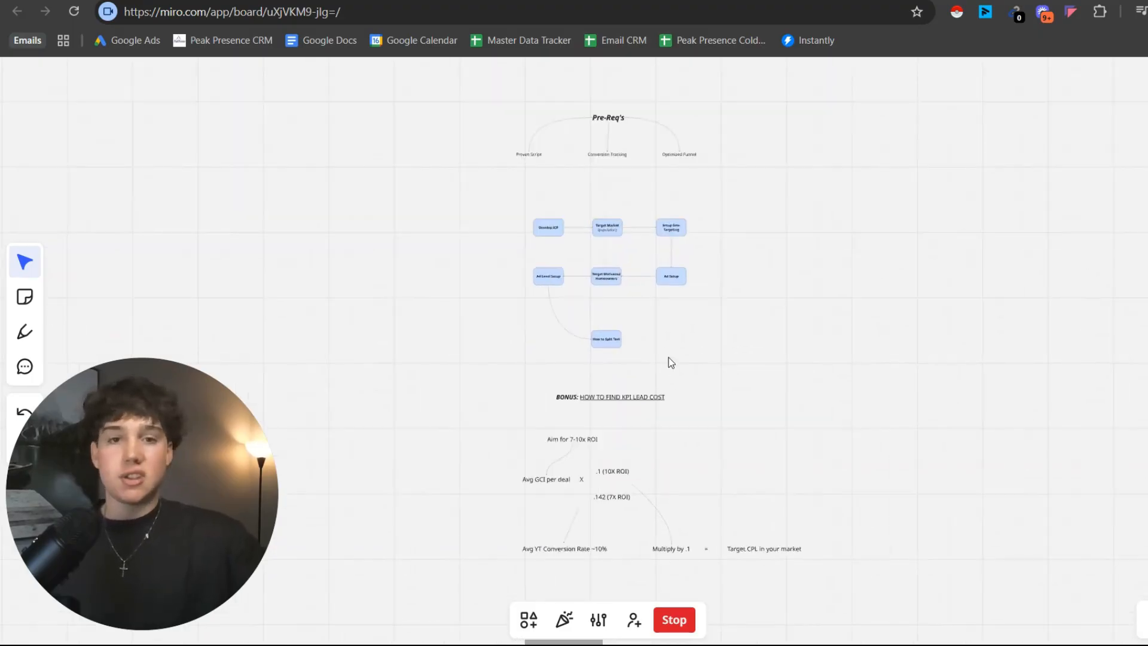
drag(190, 483, 648, 293)
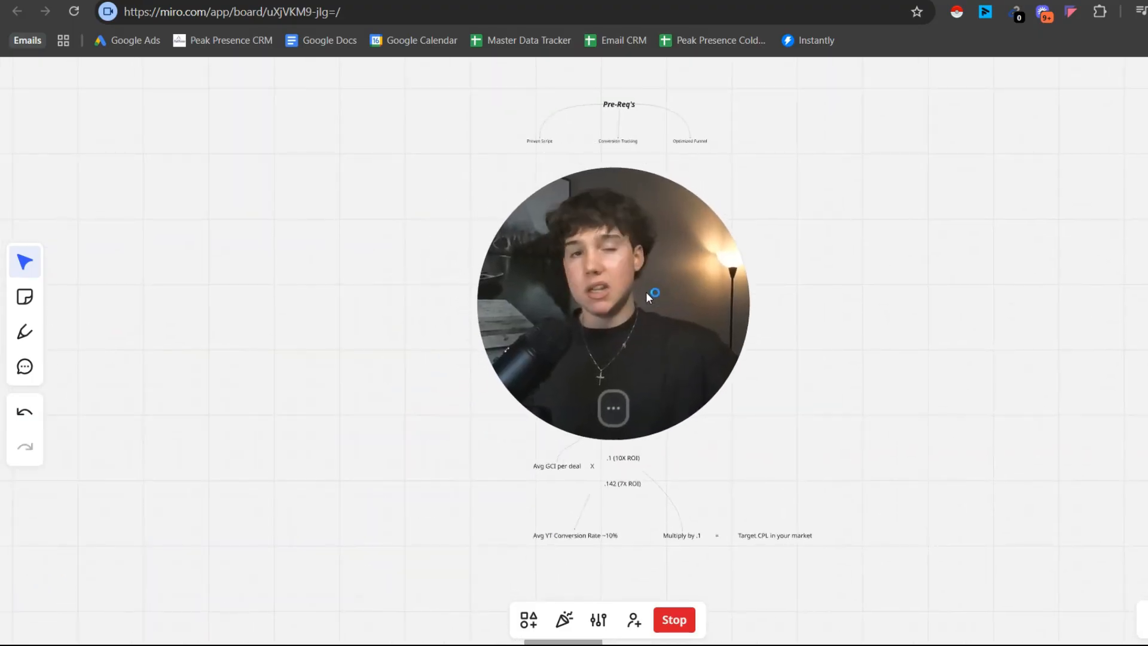